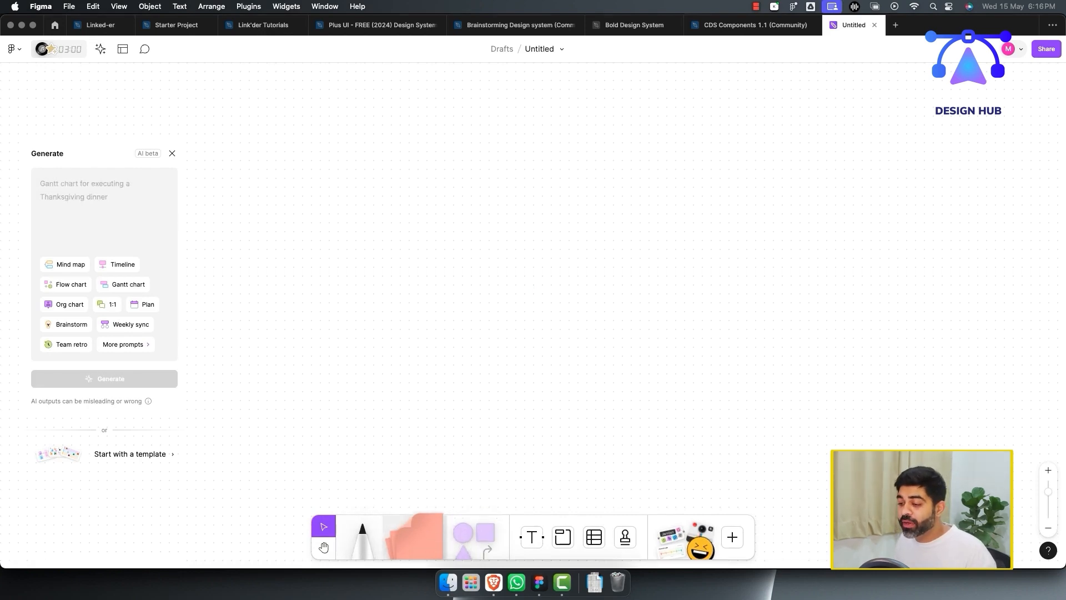
Step: Look through the marker, sticky note, shape and text tools available for the board
{"action": "left_click", "coordinate": [362, 533]}
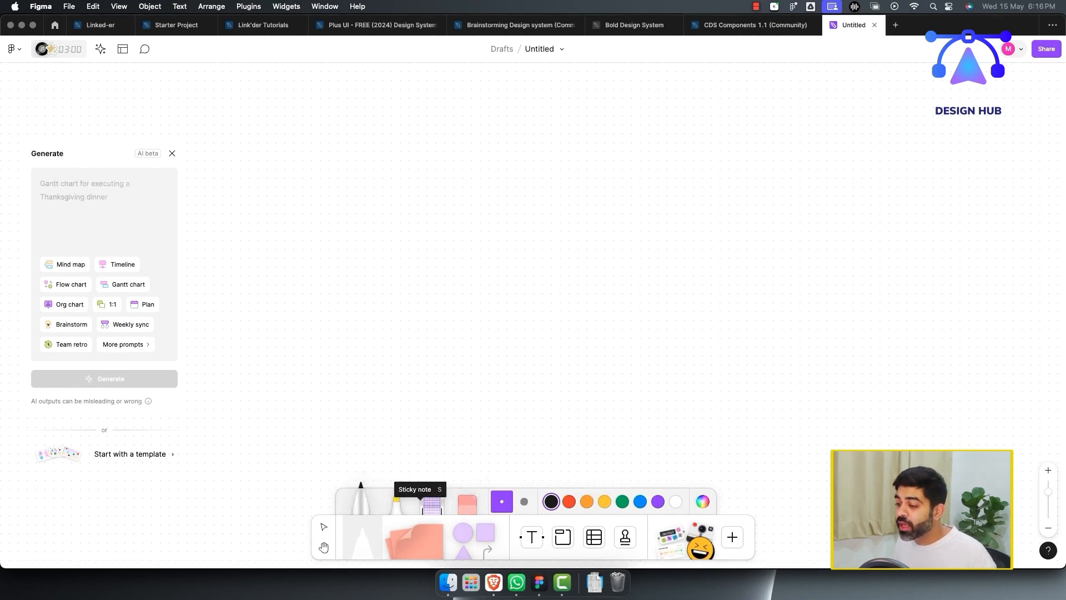
{"action": "left_click", "coordinate": [416, 536]}
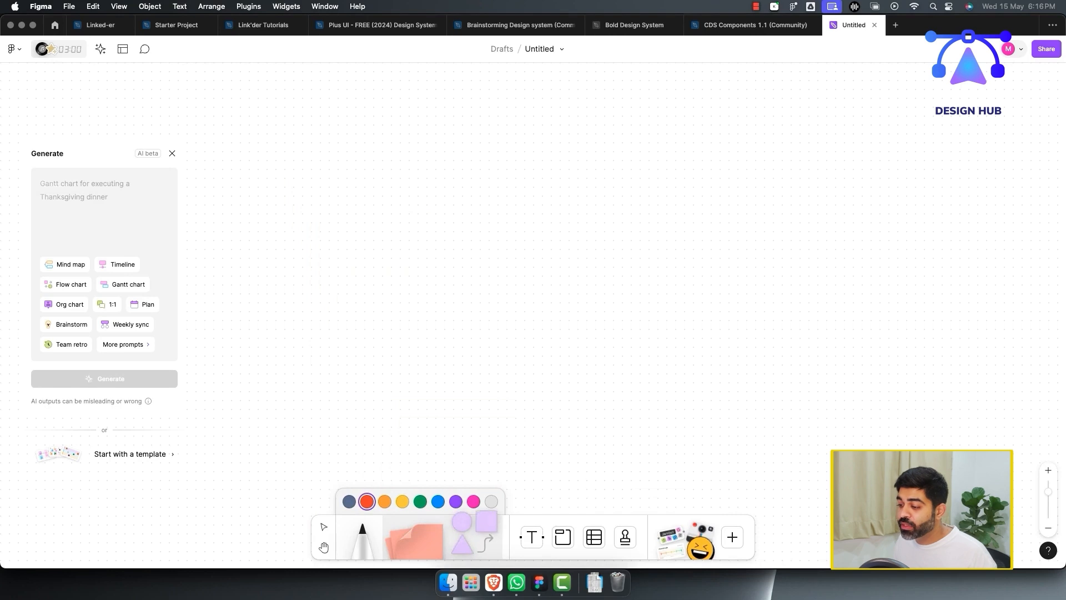
{"action": "key", "text": "Escape"}
{"action": "left_click", "coordinate": [462, 544]}
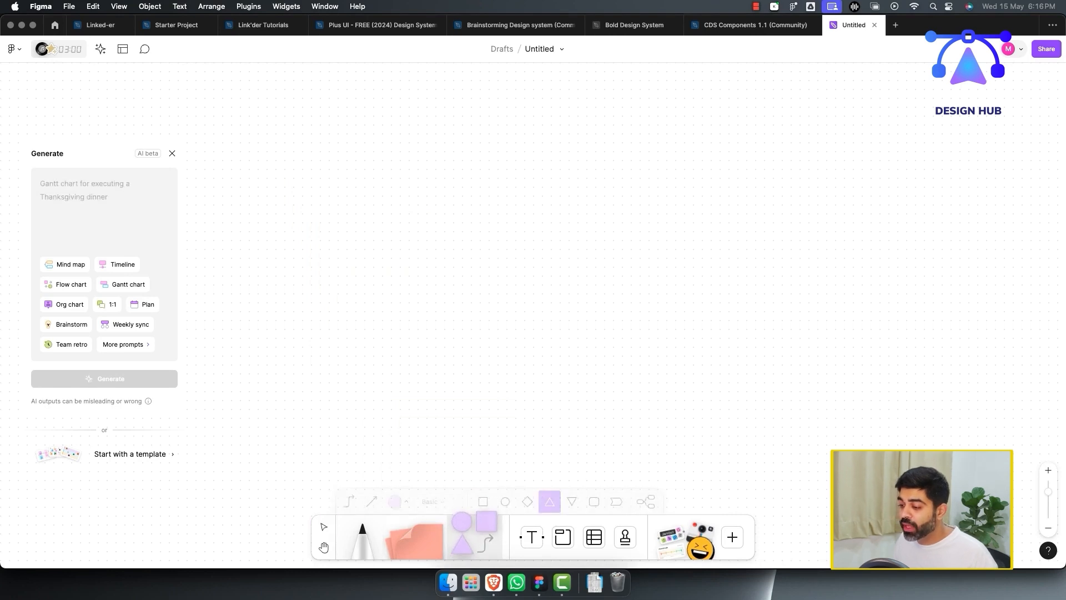
{"action": "left_click", "coordinate": [486, 543]}
{"action": "left_click", "coordinate": [486, 521]}
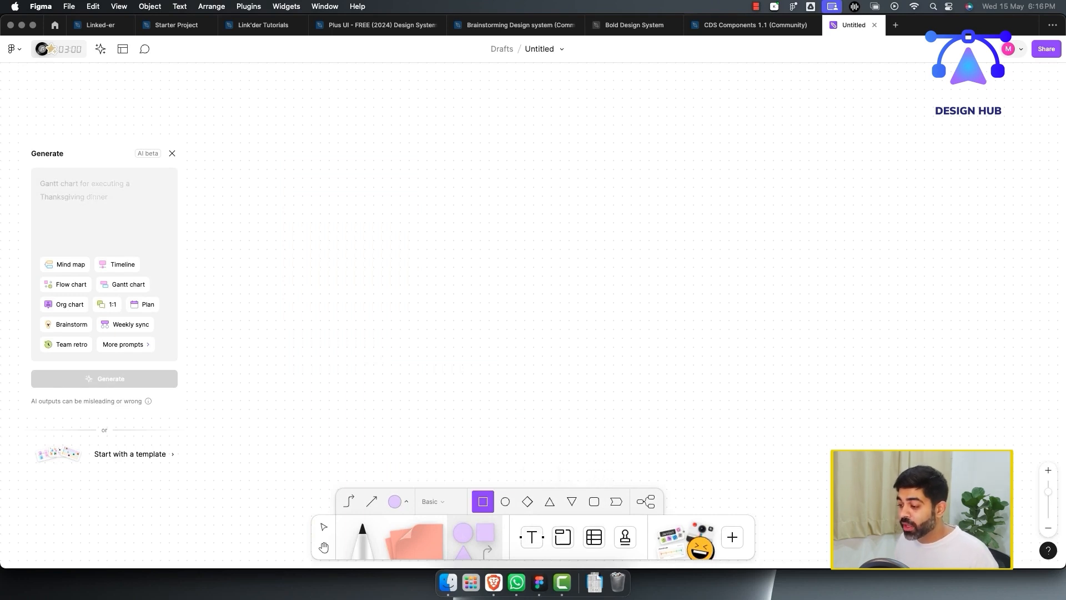
{"action": "left_click", "coordinate": [531, 536]}
{"action": "left_click", "coordinate": [563, 537]}
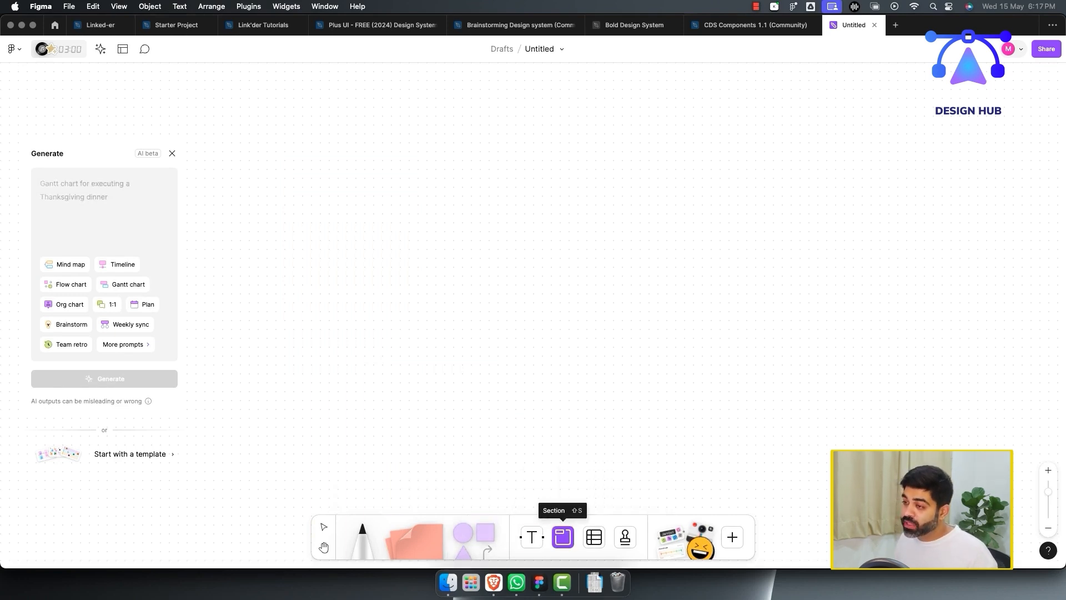
{"action": "mouse_move", "coordinate": [311, 151]}
{"action": "left_mouse_down"}
{"action": "mouse_move", "coordinate": [587, 329]}
{"action": "mouse_move", "coordinate": [737, 390]}
{"action": "left_mouse_up"}
{"action": "key", "text": "Delete"}
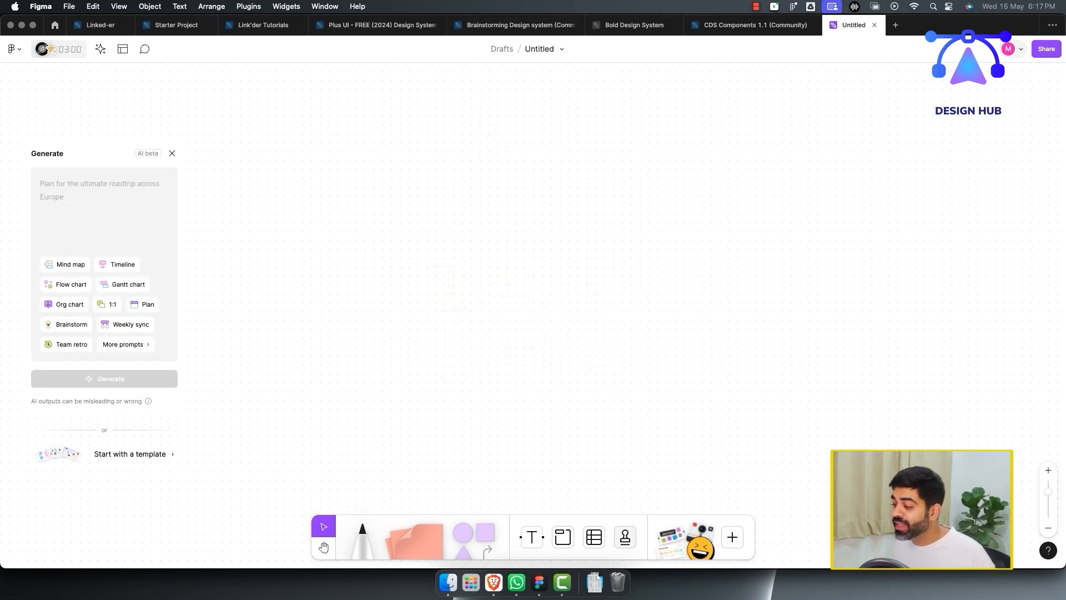
{"action": "left_click", "coordinate": [625, 537]}
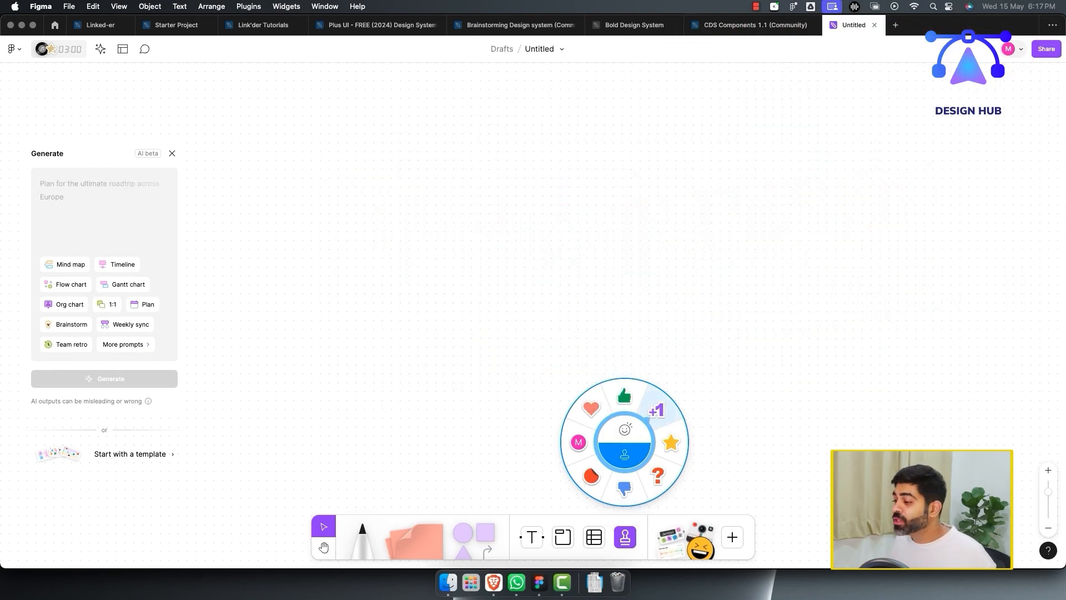
{"action": "left_click", "coordinate": [732, 537]}
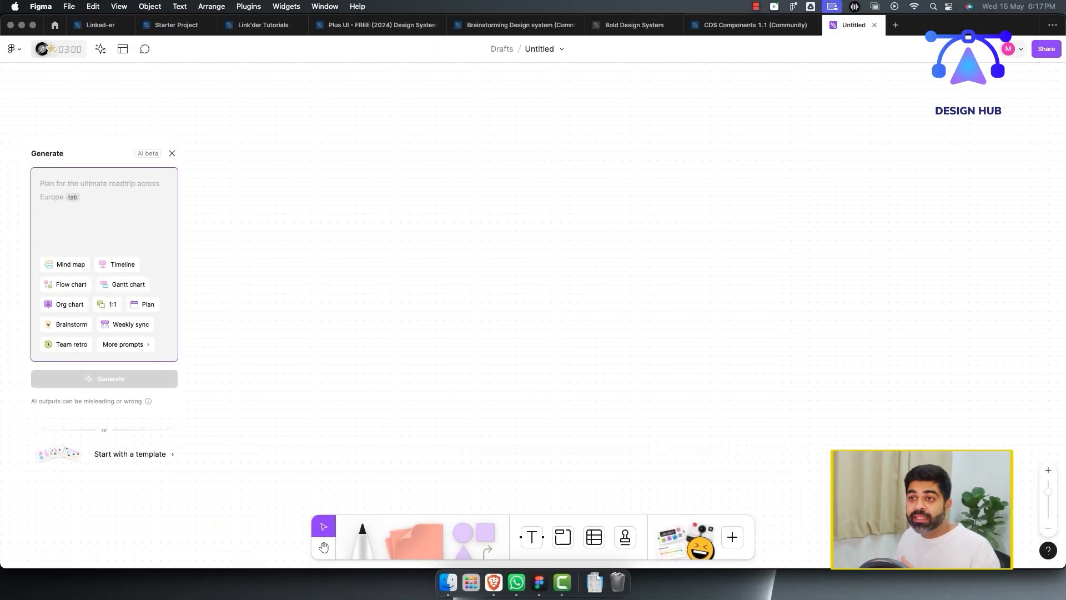
Step: Write the AI generation prompt "user flow diagram for an app that lets user swipe for applyint to jobs."
{"action": "type", "text": "user"}
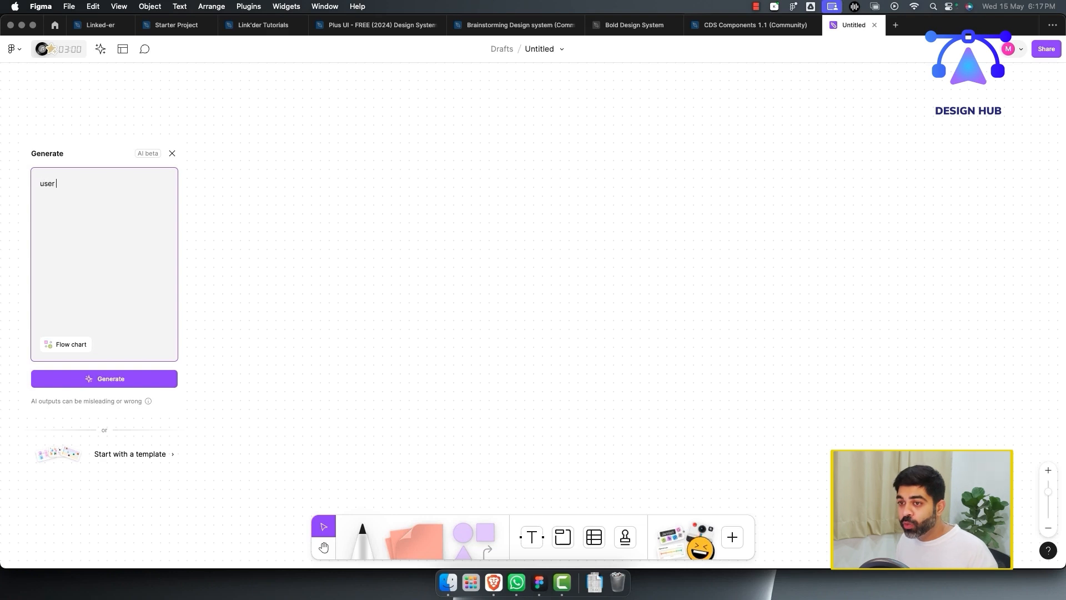
{"action": "type", "text": " flow di"}
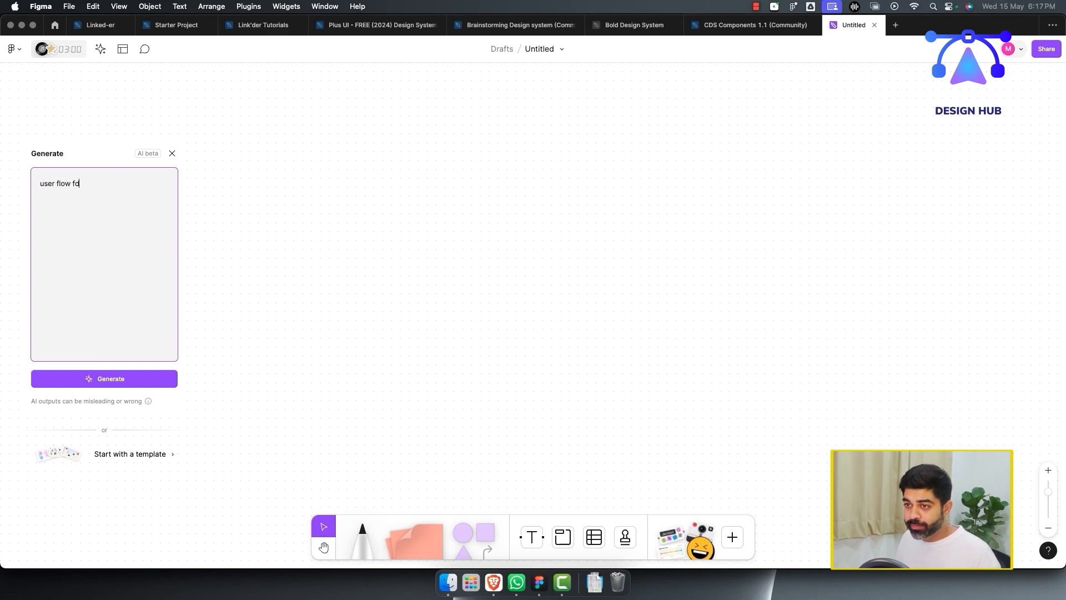
{"action": "type", "text": "agram for "}
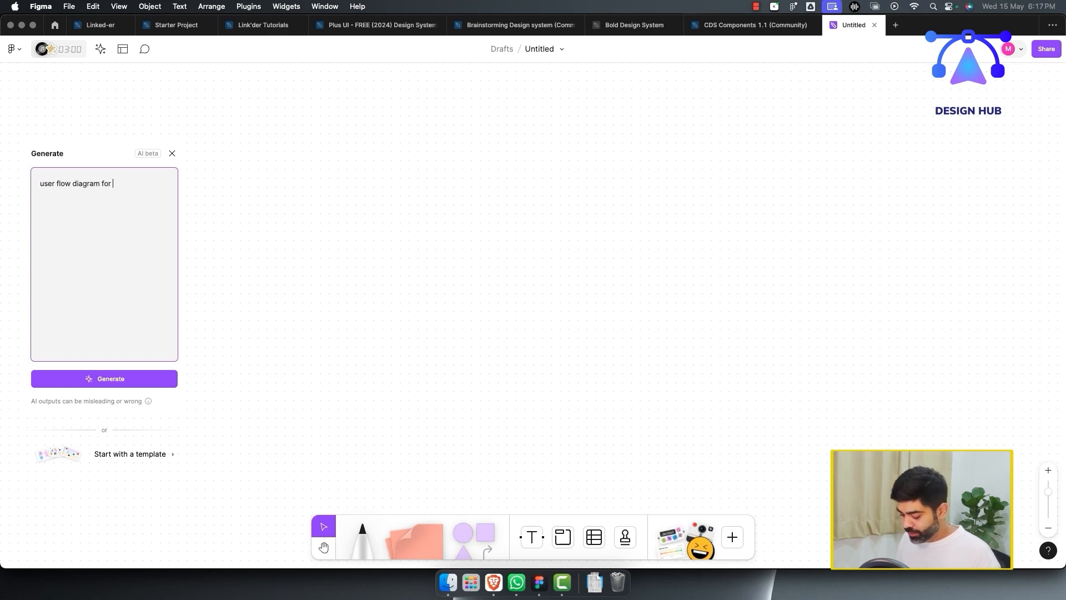
{"action": "type", "text": "an app "}
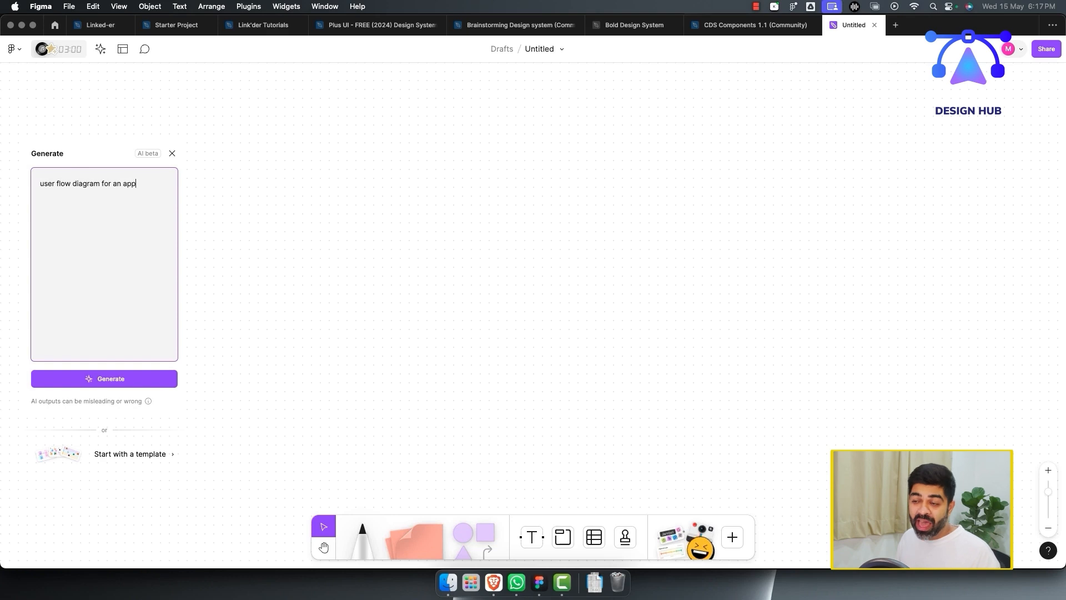
{"action": "type", "text": "that user"}
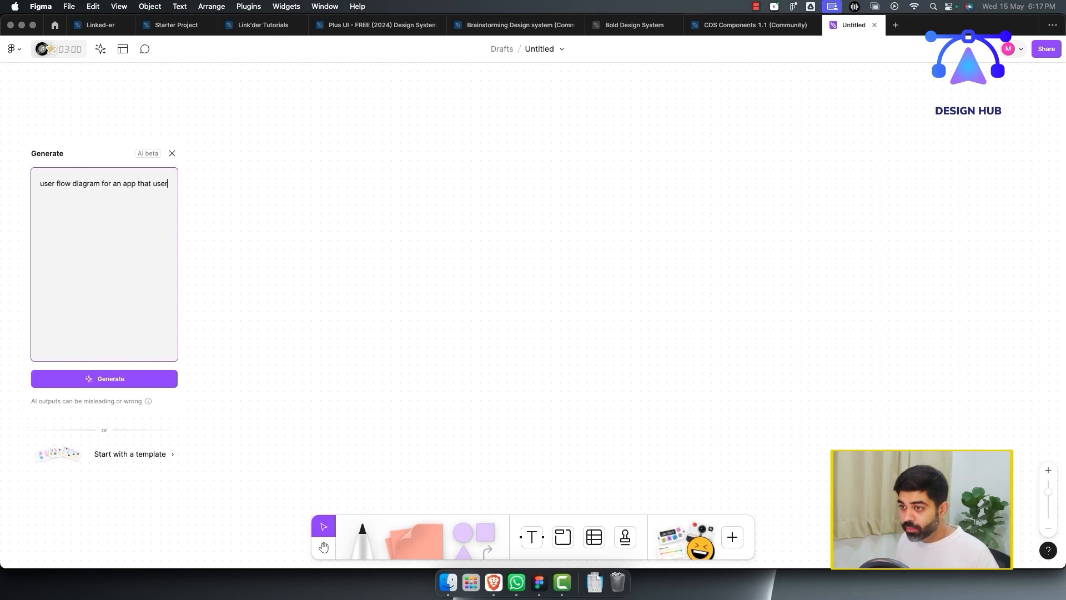
{"action": "key", "text": "BackSpace"}
{"action": "key", "text": "BackSpace"}
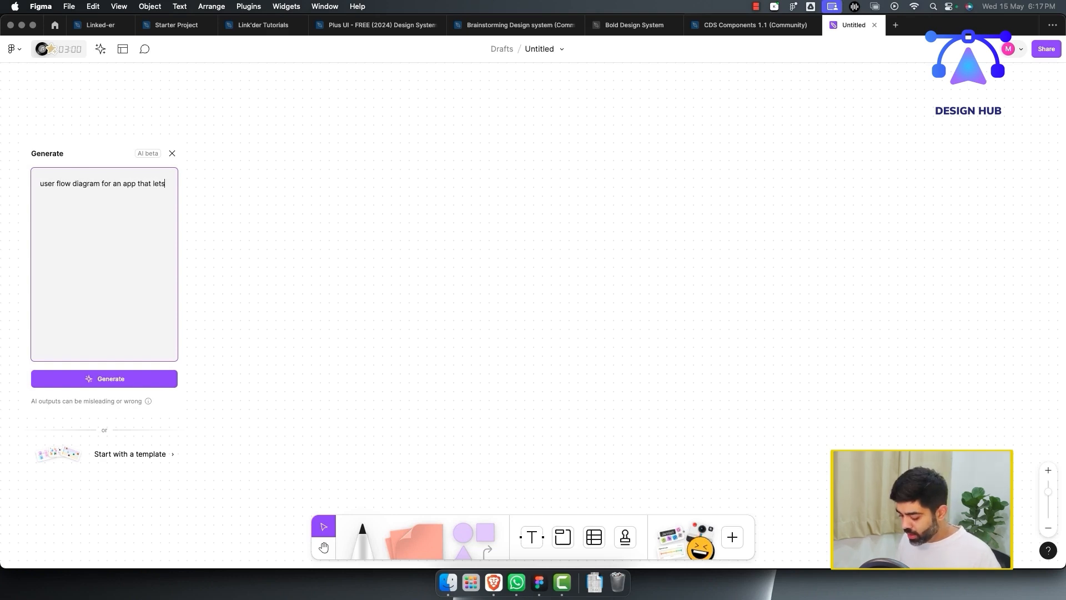
{"action": "type", "text": "lets user "}
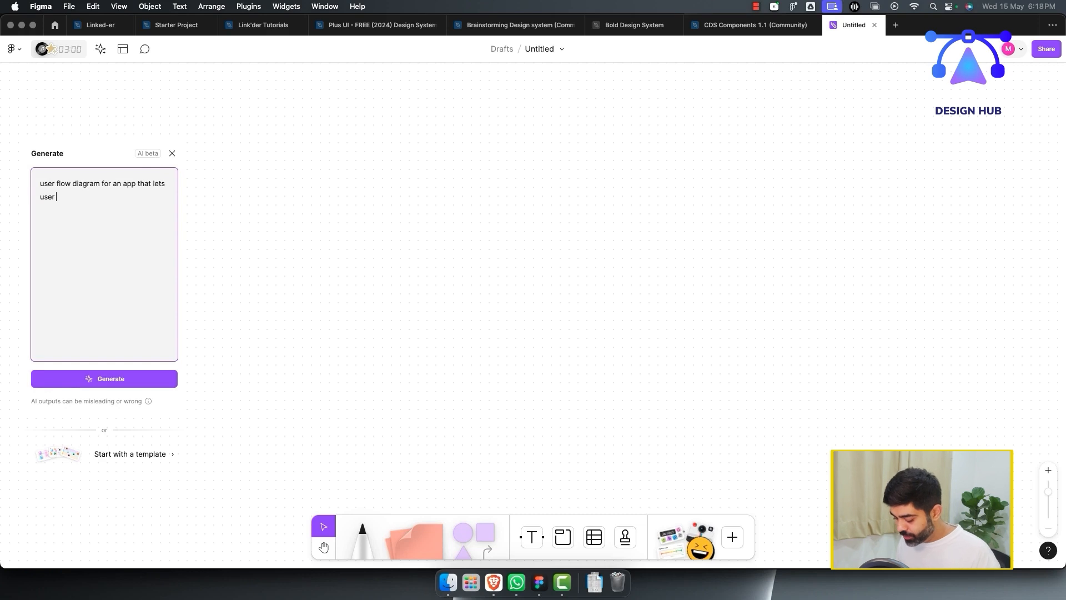
{"action": "type", "text": "swipe for ac"}
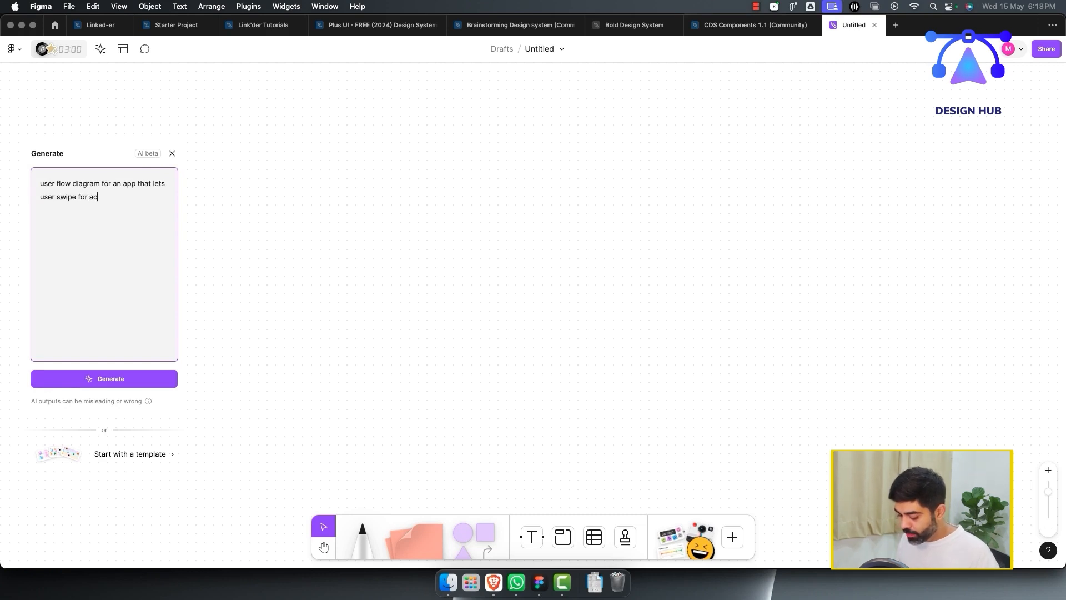
{"action": "type", "text": "tio"}
{"action": "key", "text": "BackSpace"}
{"action": "key", "text": "BackSpace"}
{"action": "key", "text": "BackSpace"}
{"action": "key", "text": "BackSpace"}
{"action": "type", "text": "ppl"}
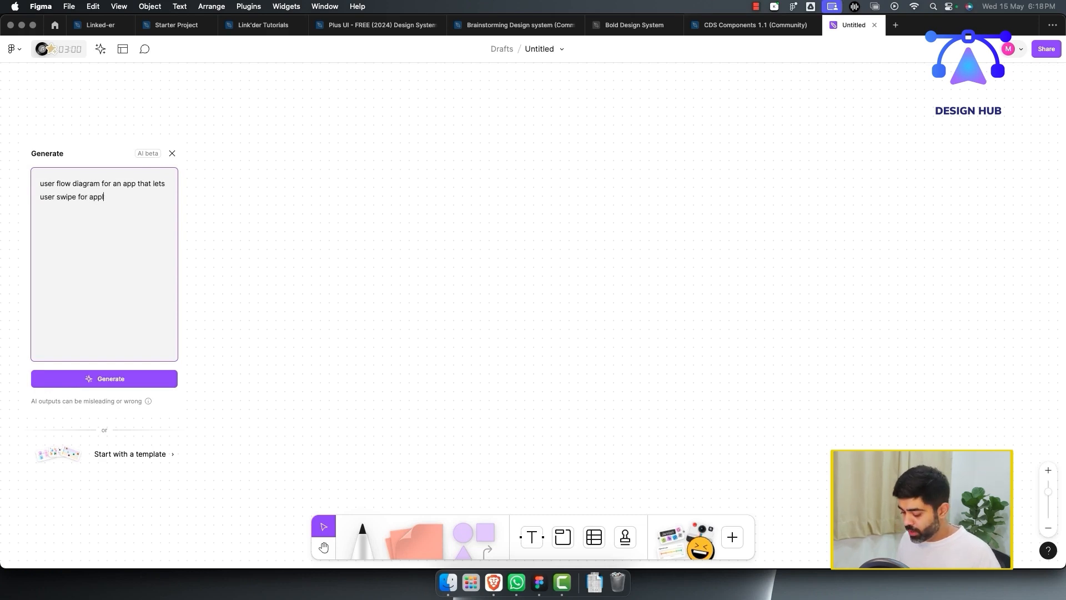
{"action": "type", "text": "yint to jo"}
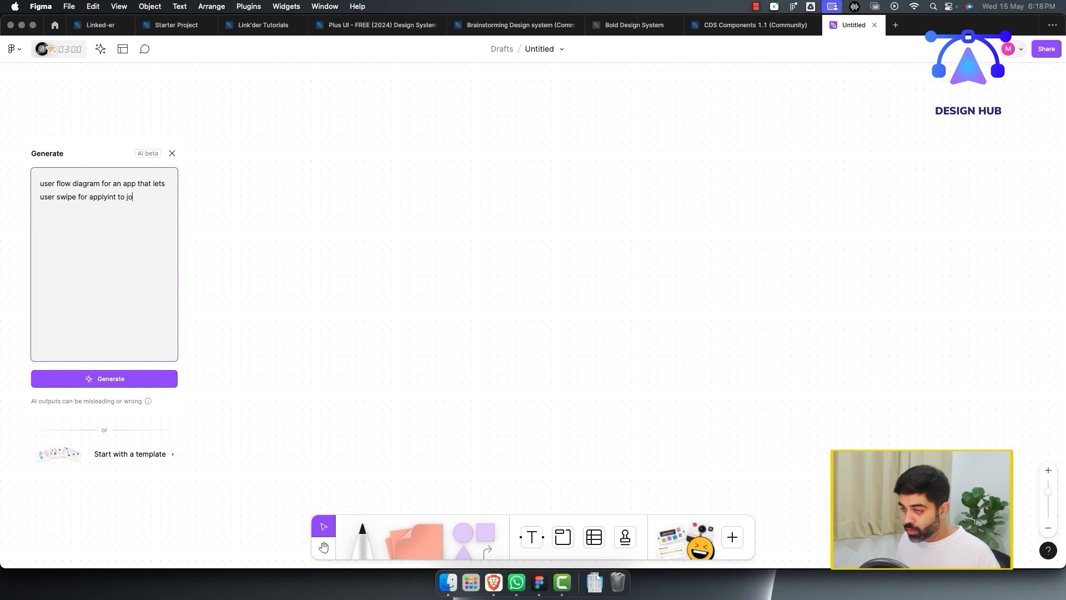
{"action": "type", "text": "bs."}
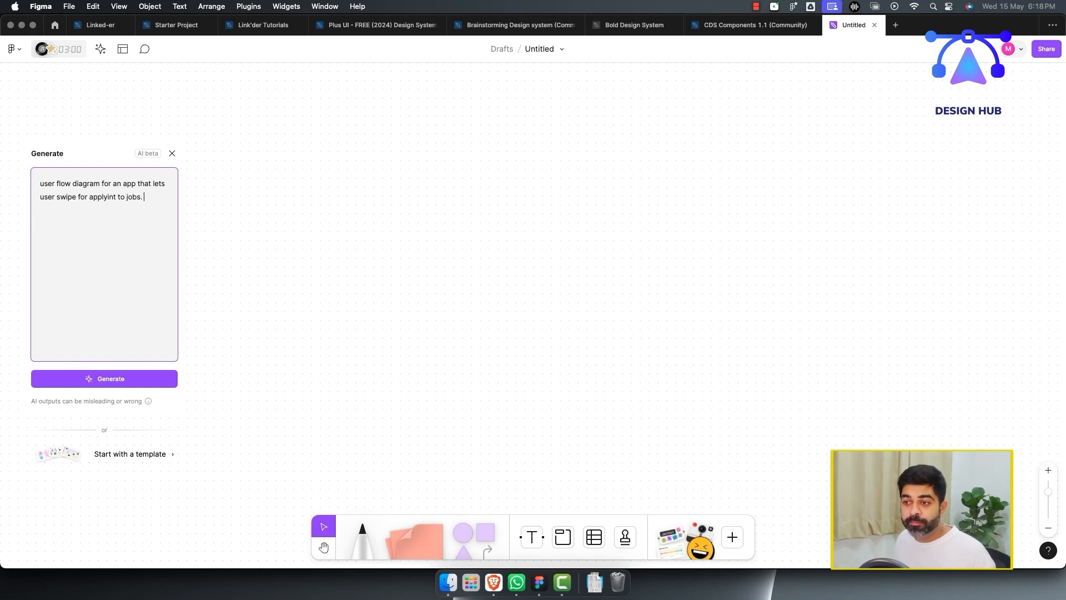
Step: Add a second paragraph to the prompt reading "One screen should allow user to browse through companies"
{"action": "key", "text": "Return"}
{"action": "key", "text": "Return"}
{"action": "type", "text": "One"}
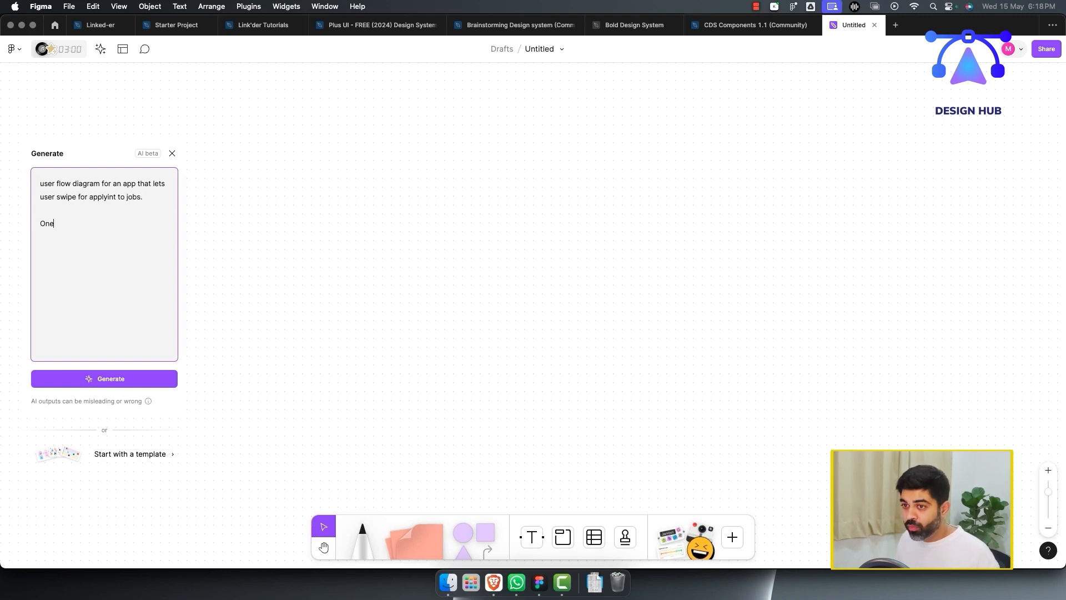
{"action": "type", "text": " screen should allow user t"}
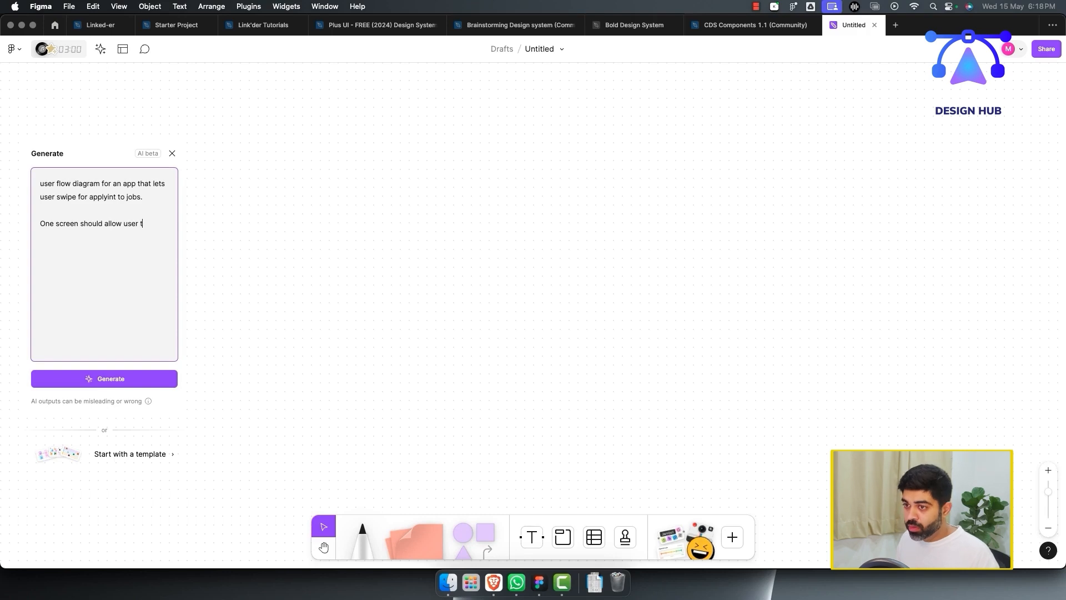
{"action": "type", "text": "o browse through companies and t"}
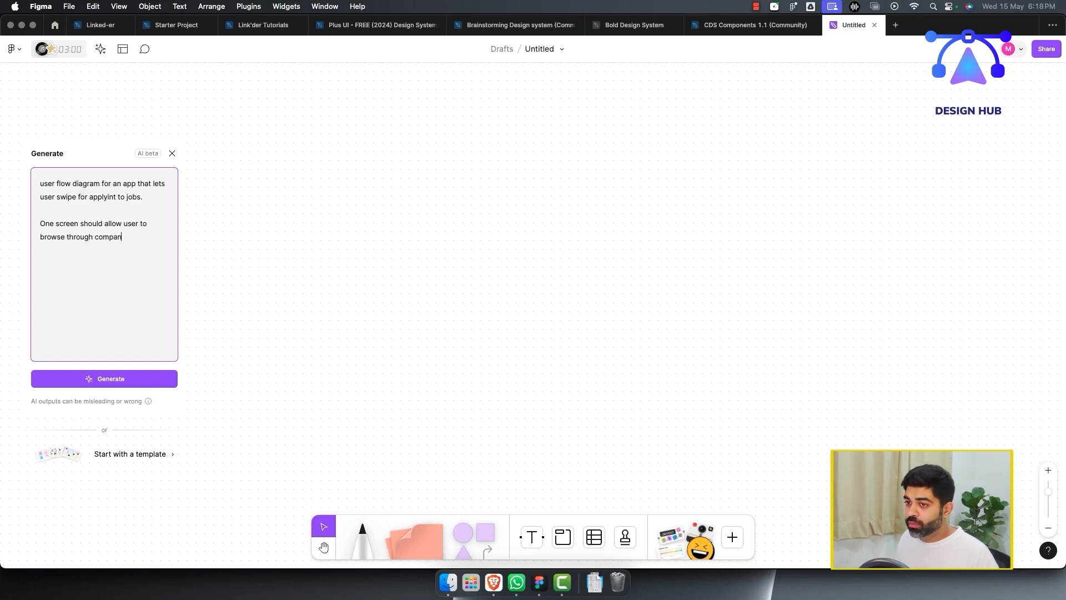
{"action": "key", "text": "BackSpace"}
{"action": "key", "text": "BackSpace"}
{"action": "key", "text": "BackSpace"}
{"action": "key", "text": "BackSpace"}
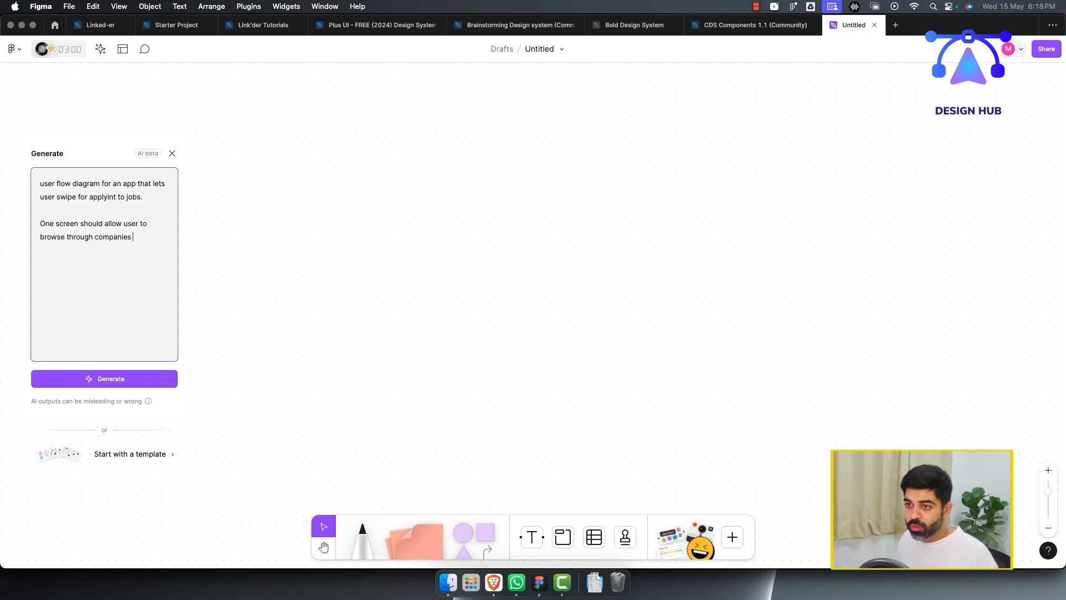
Step: Replace the second paragraph's first word with "There should be various screens:"
{"action": "double_click", "coordinate": [46, 223]}
{"action": "type", "text": "There should be var"}
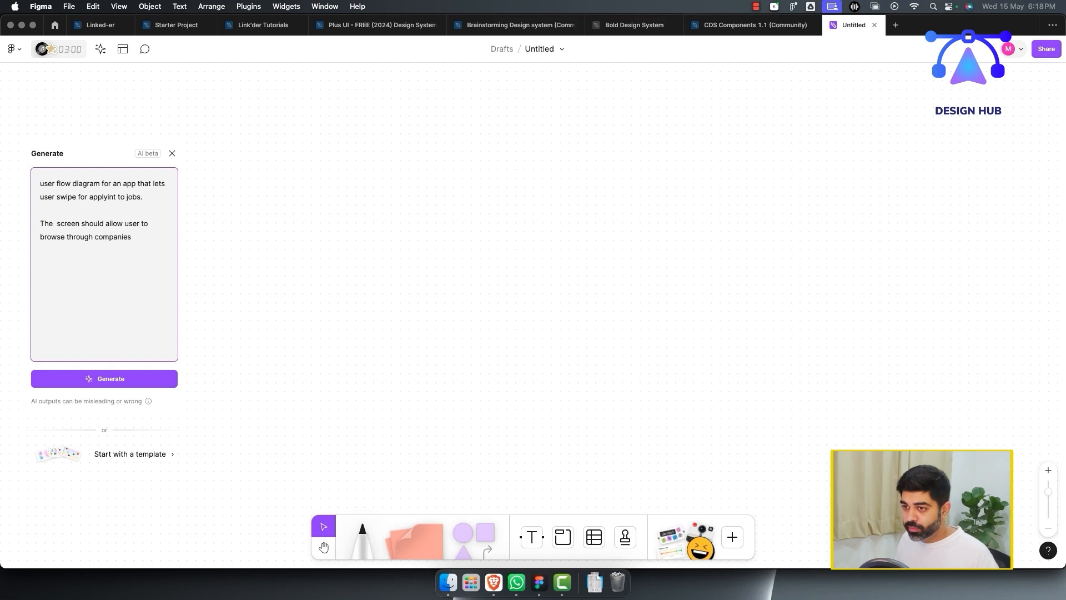
{"action": "type", "text": "ious screens:"}
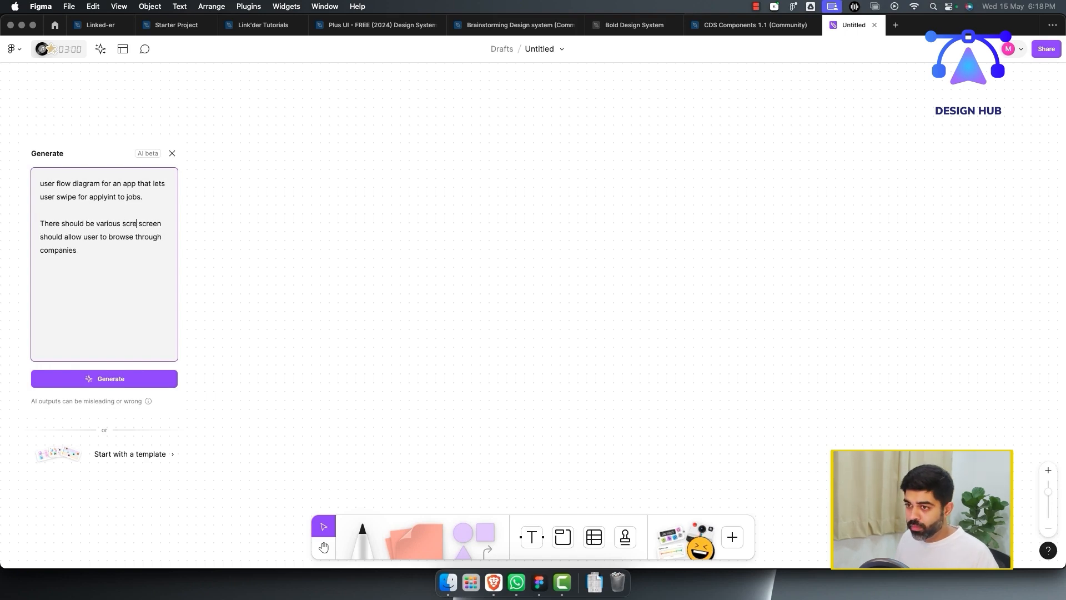
Step: Rework the rest of the paragraph into the list item "1. allows user to browse through companies" on its own line
{"action": "key", "text": "Return"}
{"action": "type", "text": "1."}
{"action": "key", "text": "shift+alt+Right"}
{"action": "key", "text": "shift+alt+Right"}
{"action": "key", "text": "shift+alt+Right"}
{"action": "key", "text": "shift+alt+Right"}
{"action": "key", "text": "shift+alt+Left"}
{"action": "key", "text": "shift+alt+Left"}
{"action": "type", "text": "to"}
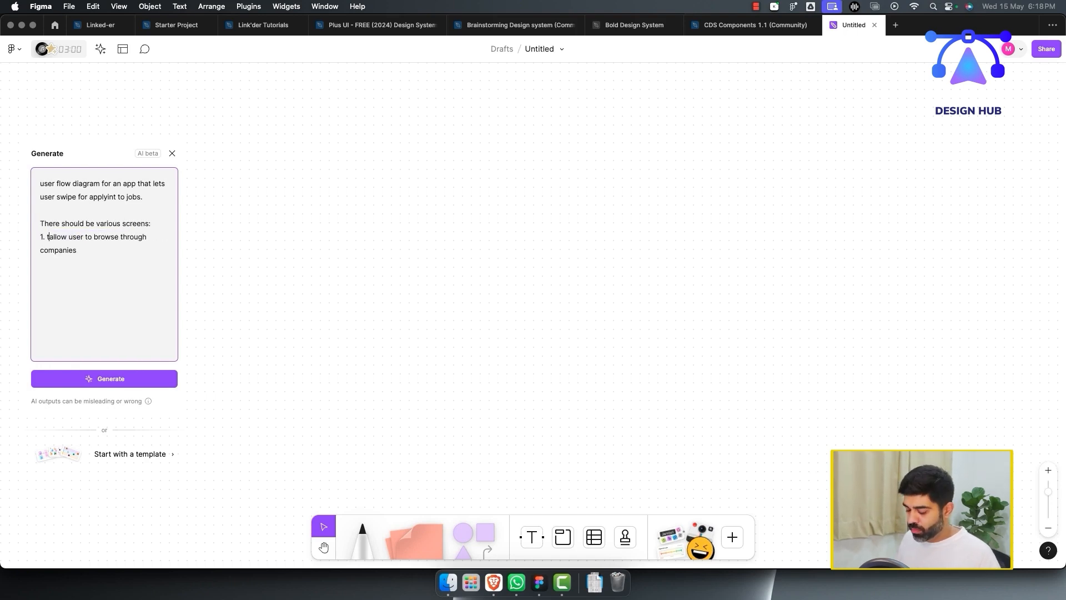
{"action": "key", "text": "shift+alt+Left"}
{"action": "key", "text": "BackSpace"}
{"action": "key", "text": "alt+Right"}
{"action": "type", "text": "s"}
{"action": "key", "text": "alt+Left"}
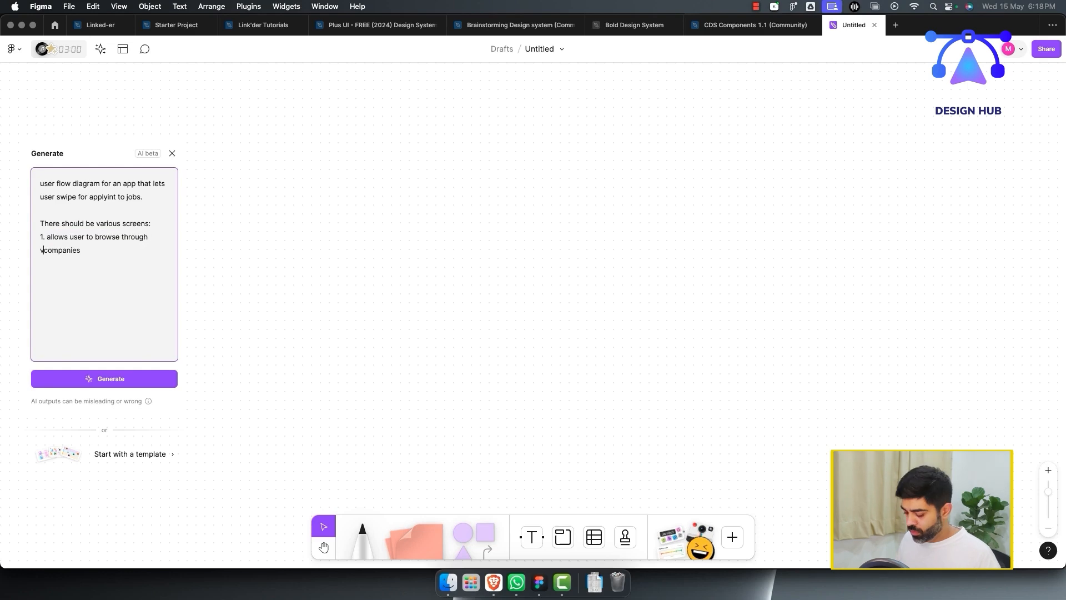
Step: Change the first item's ending to "various jobs" and add the item "2. allows user to browse through companies"
{"action": "type", "text": "various"}
{"action": "key", "text": "shift+alt+Right"}
{"action": "type", "text": "jobs 2."}
{"action": "type", "text": " allows user to browse through "}
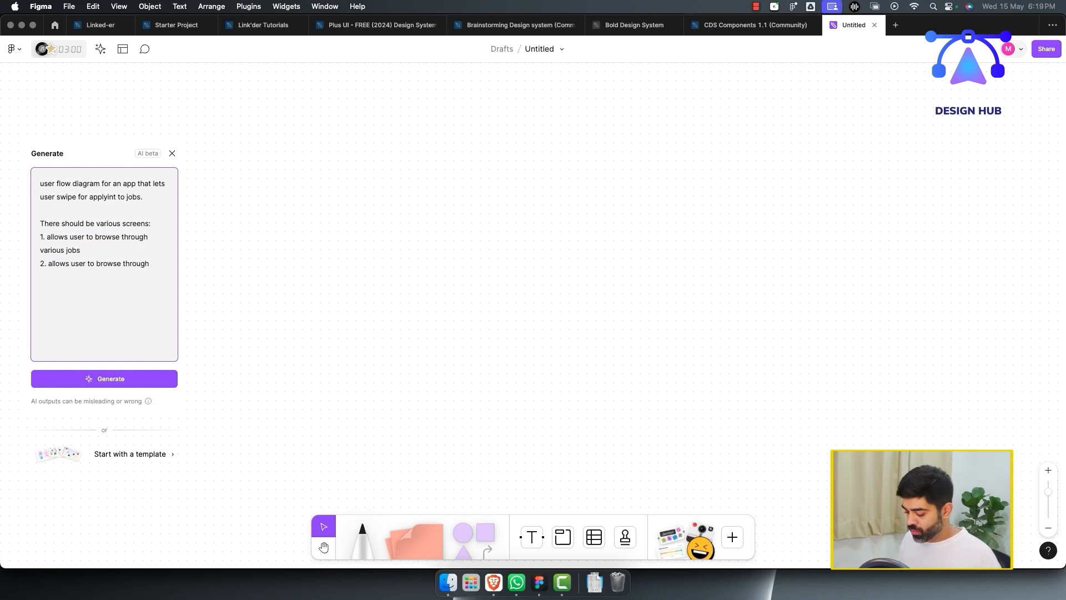
{"action": "type", "text": "companies"}
Step: Add the list items "3. messages & notifications" and "4. profile" to the prompt
{"action": "key", "text": "Return"}
{"action": "type", "text": "3. messages &"}
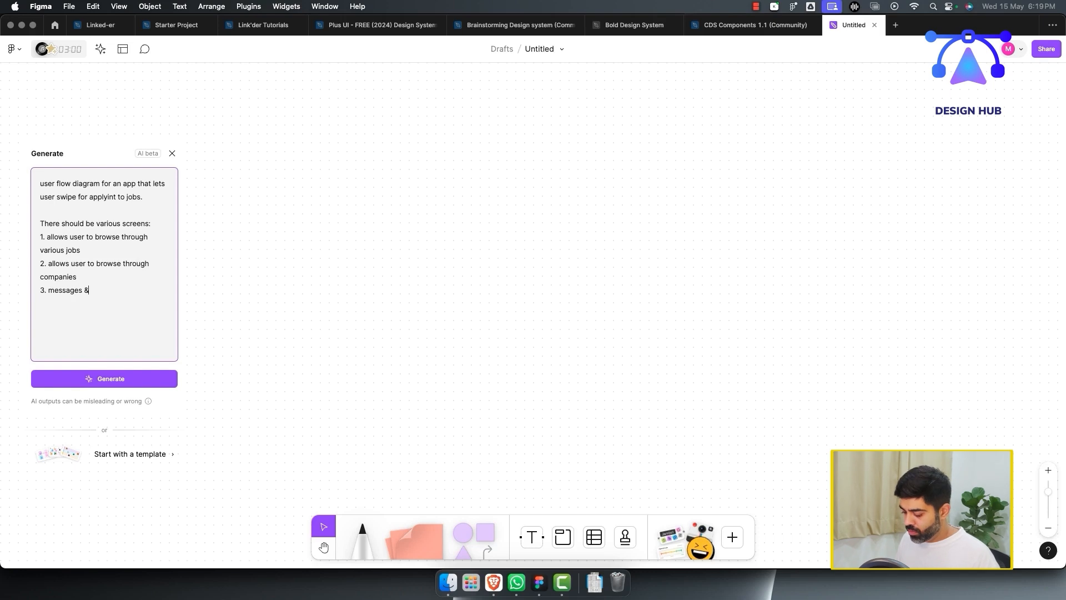
{"action": "type", "text": " notifications"}
{"action": "key", "text": "Return"}
{"action": "type", "text": "4. profile"}
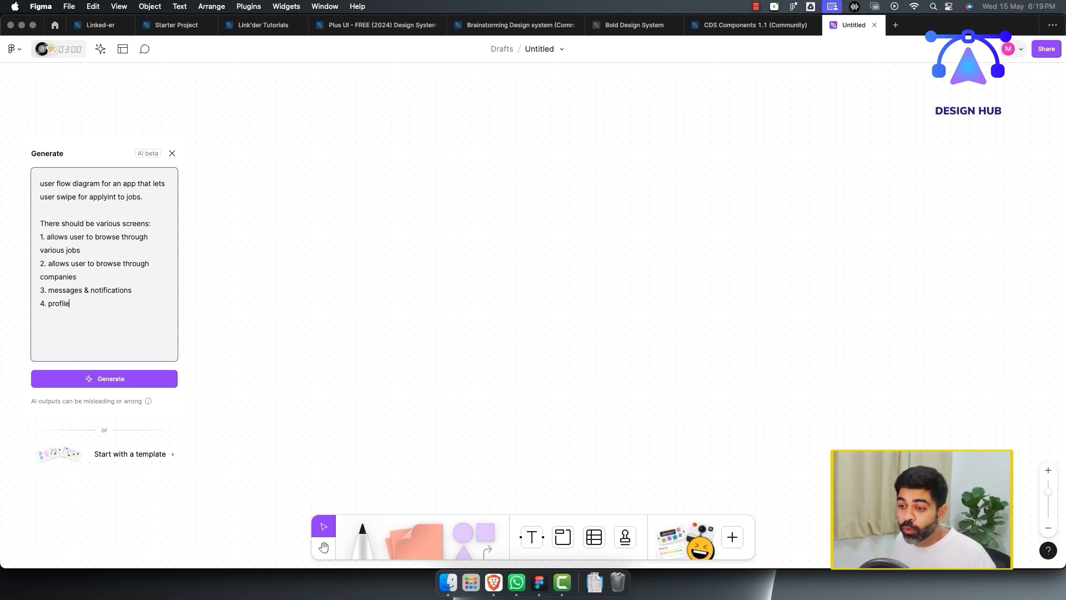
Step: Generate the flow chart from the prompt, deselect it and examine its opening stages
{"action": "key", "text": "super+Return"}
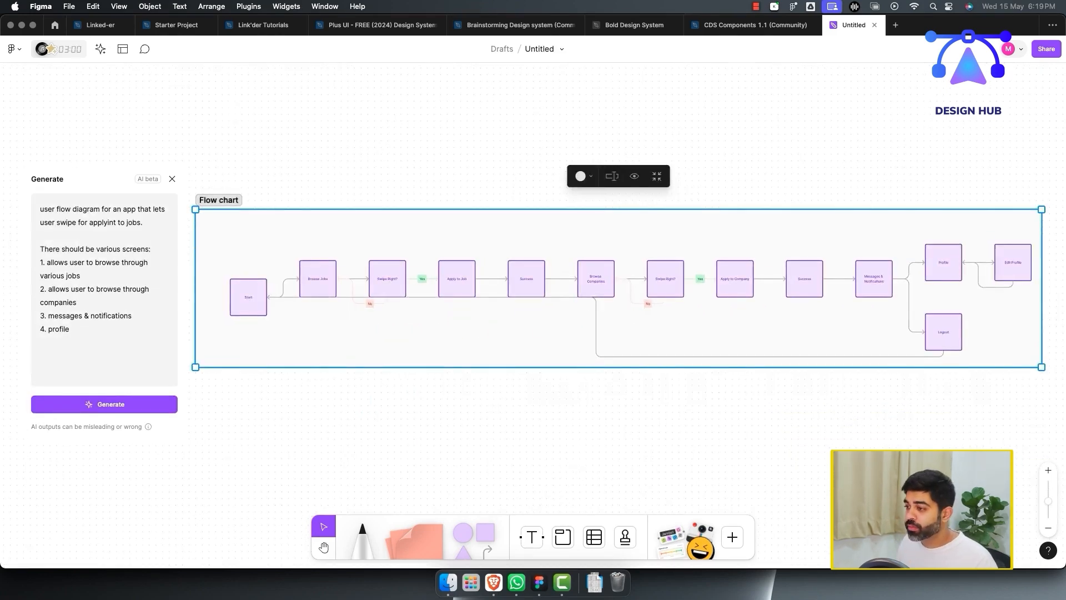
{"action": "key", "text": "Escape"}
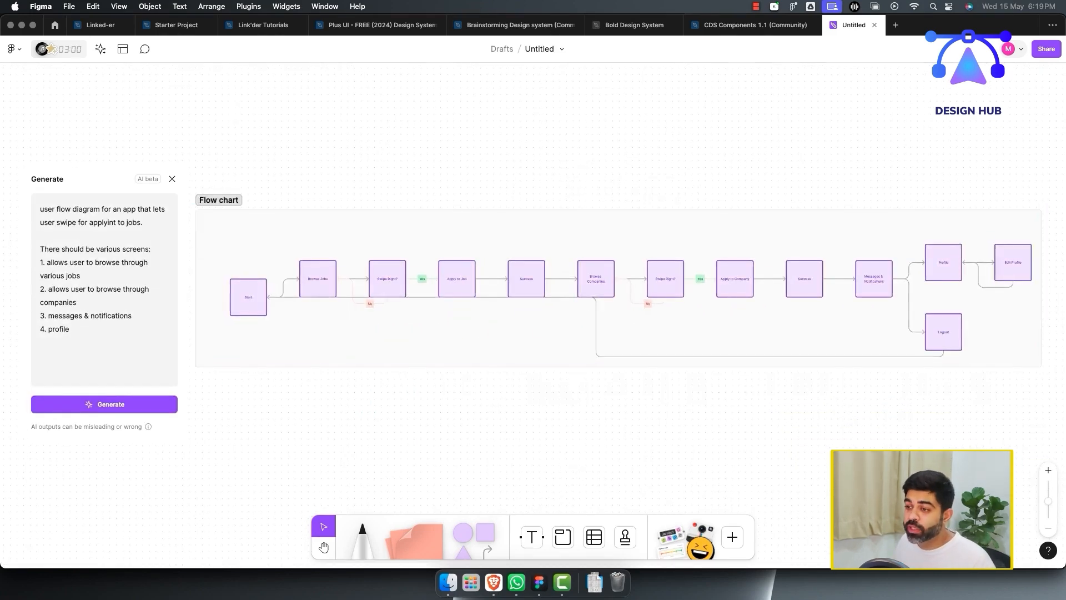
{"action": "scroll", "coordinate": [256, 313], "scroll_direction": "up", "scroll_amount": 8}
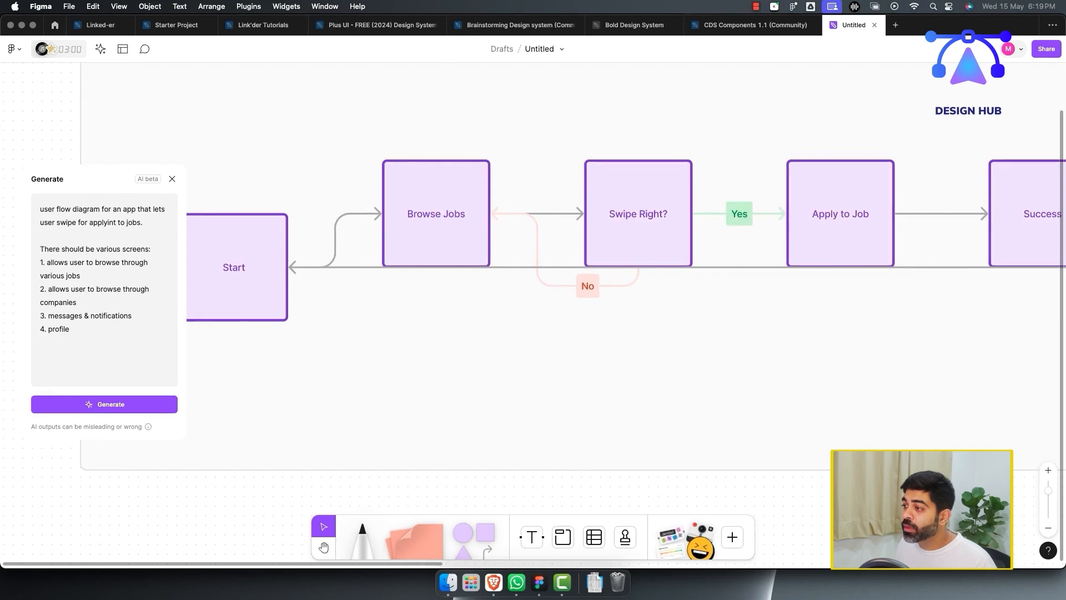
{"action": "scroll", "coordinate": [532, 266], "scroll_direction": "right", "scroll_amount": 4}
{"action": "scroll", "coordinate": [533, 266], "scroll_direction": "up", "scroll_amount": 2}
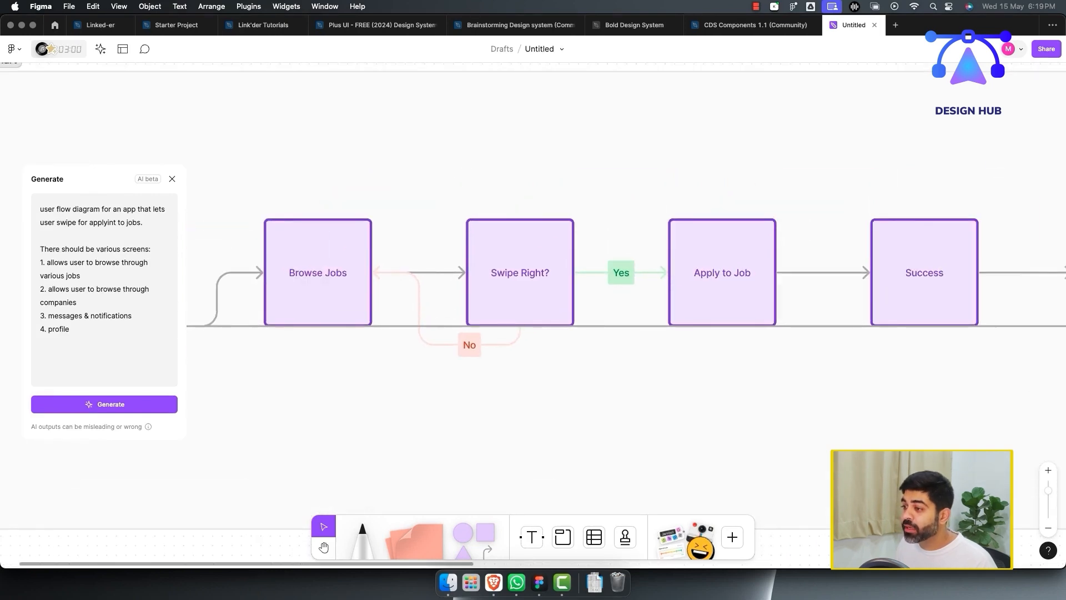
{"action": "scroll", "coordinate": [626, 294], "scroll_direction": "down", "scroll_amount": 3}
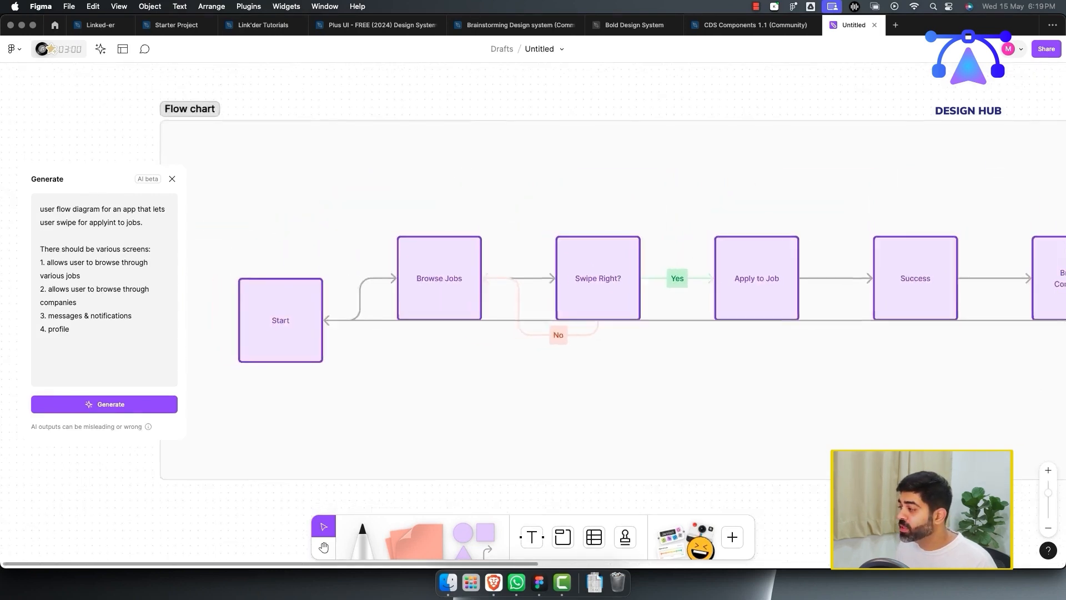
Step: Reroute the return connector between Logout and Start so it runs in one straight line below the row of stages
{"action": "scroll", "coordinate": [626, 294], "scroll_direction": "right", "scroll_amount": 5}
{"action": "left_click", "coordinate": [683, 402]}
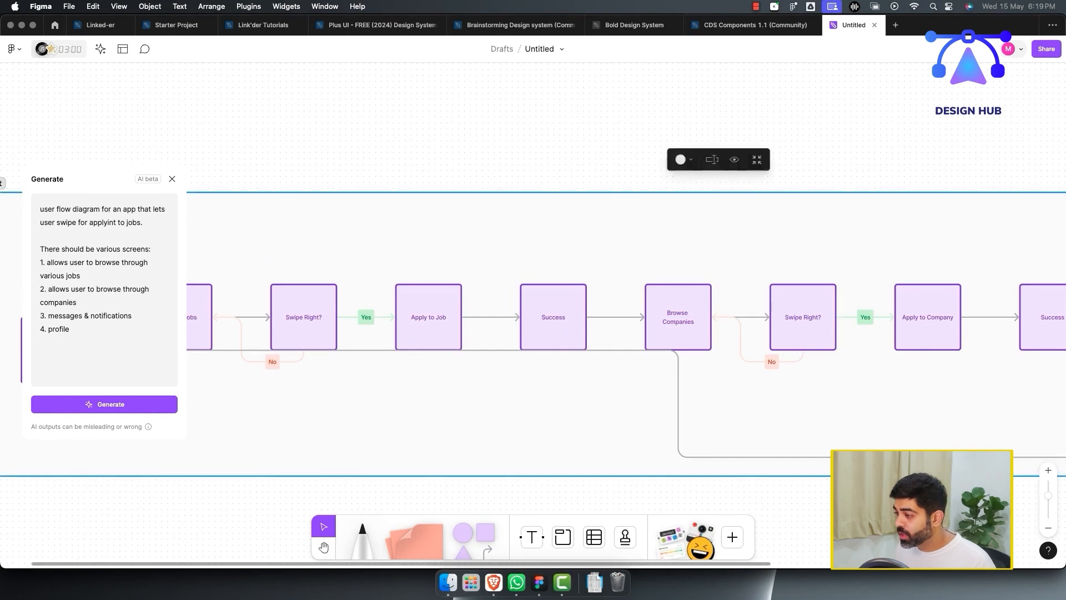
{"action": "left_click", "coordinate": [678, 402]}
{"action": "left_click_drag", "start_coordinate": [383, 350], "coordinate": [383, 421]}
{"action": "scroll", "coordinate": [381, 393], "scroll_direction": "down", "scroll_amount": 4}
{"action": "scroll", "coordinate": [556, 360], "scroll_direction": "left", "scroll_amount": 3}
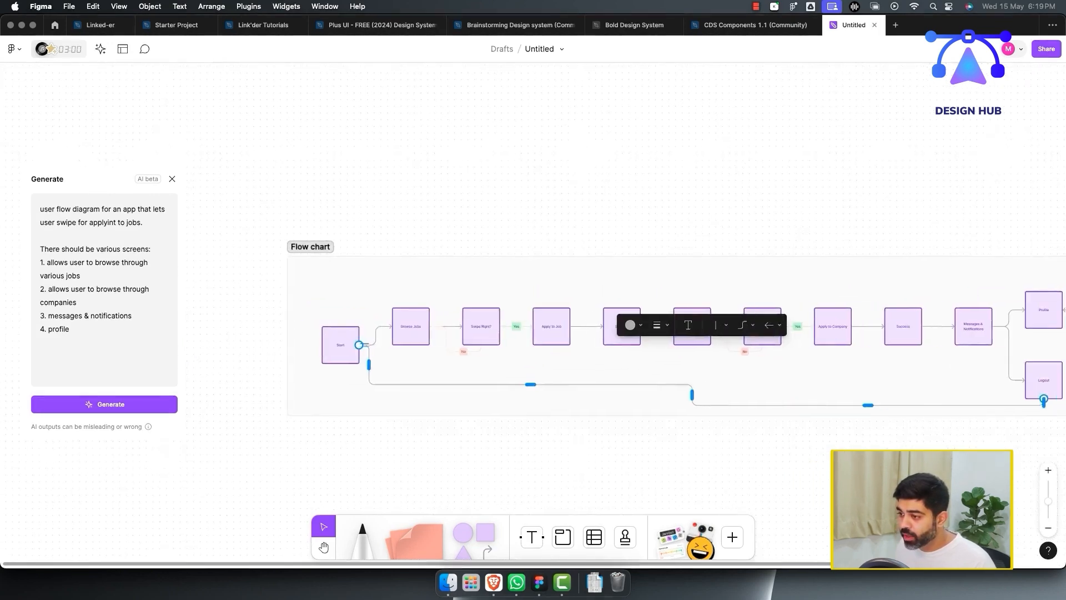
{"action": "key", "text": "Escape"}
{"action": "scroll", "coordinate": [555, 361], "scroll_direction": "right", "scroll_amount": 3}
{"action": "left_click", "coordinate": [379, 379]}
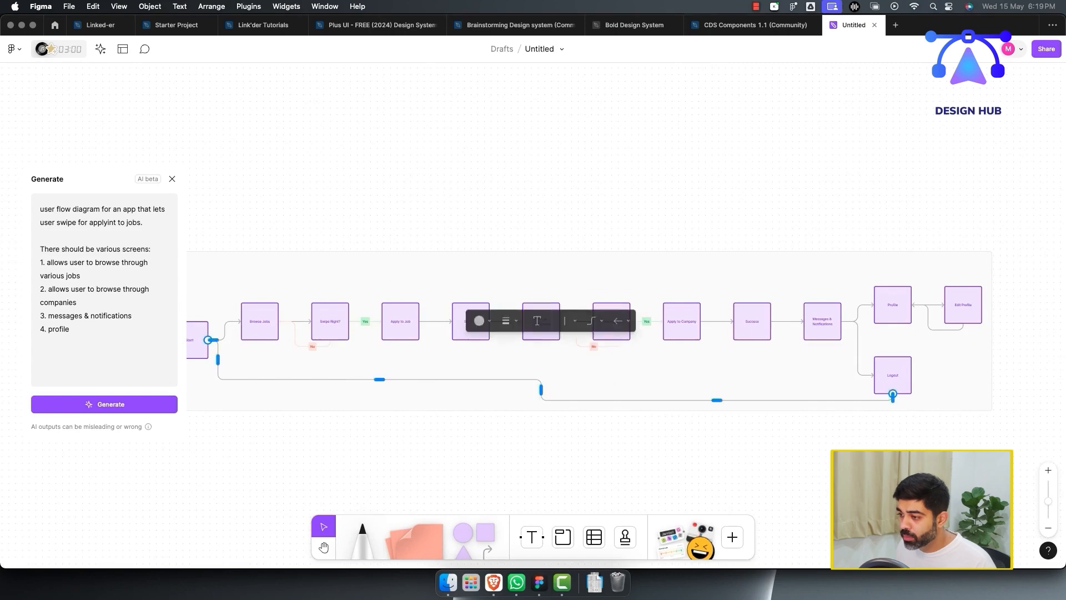
{"action": "left_click_drag", "start_coordinate": [380, 380], "coordinate": [379, 399]}
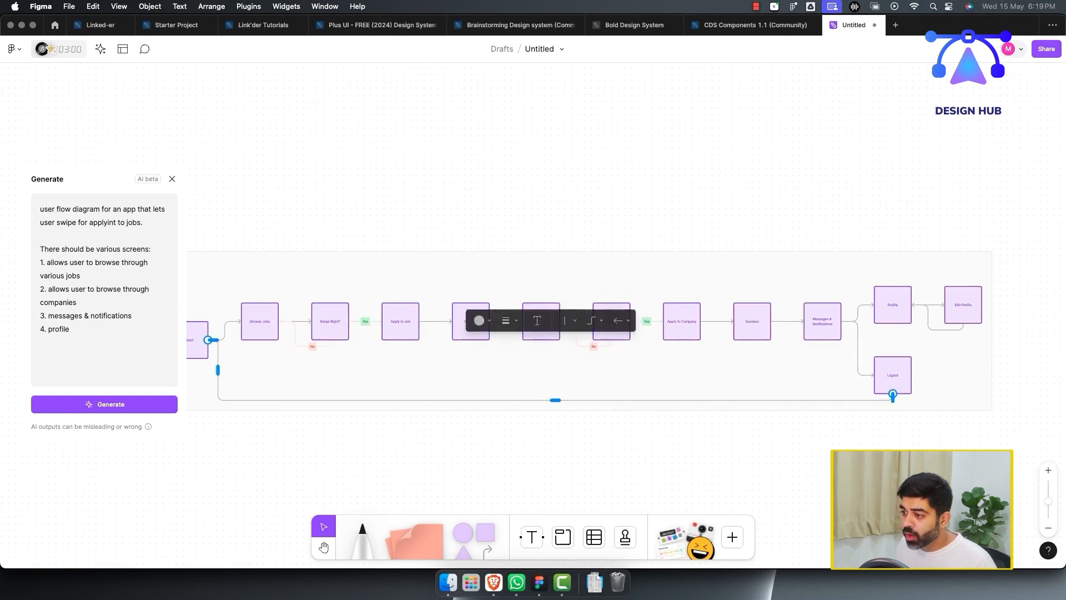
{"action": "key", "text": "Escape"}
Step: Examine the generated flow from the Start box through both swipe stages to the Profile and Logout branches
{"action": "scroll", "coordinate": [400, 334], "scroll_direction": "up", "scroll_amount": 4}
{"action": "scroll", "coordinate": [556, 311], "scroll_direction": "left", "scroll_amount": 3}
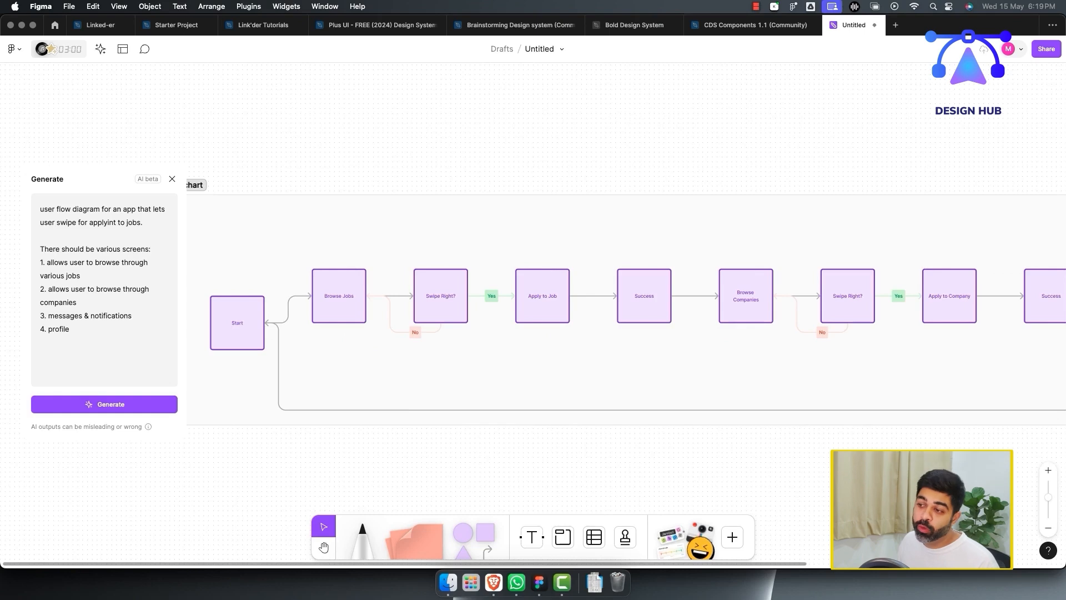
{"action": "scroll", "coordinate": [626, 310], "scroll_direction": "right", "scroll_amount": 3}
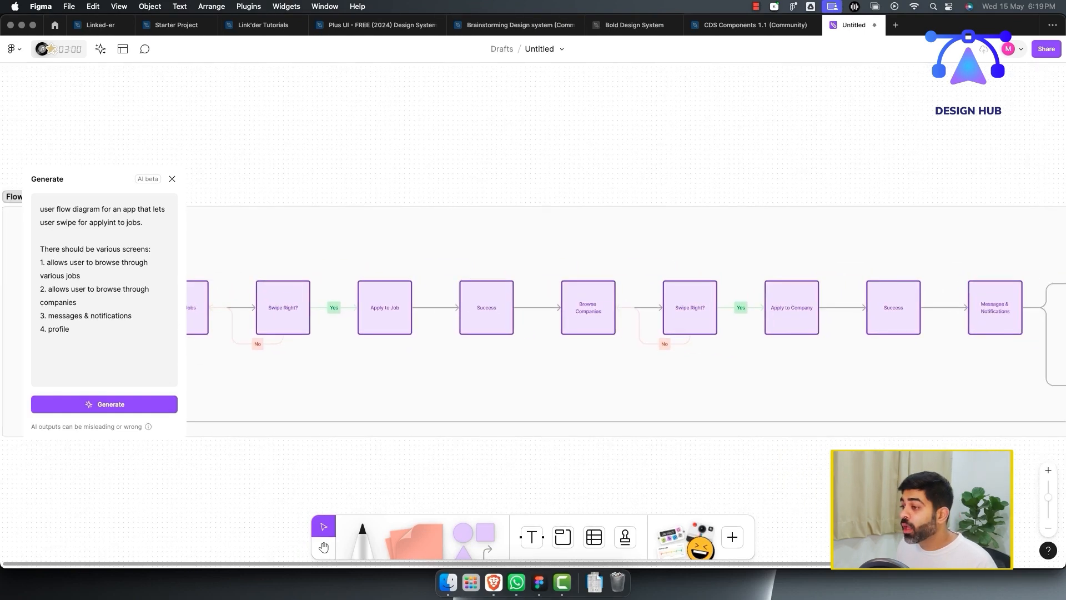
{"action": "scroll", "coordinate": [444, 327], "scroll_direction": "right", "scroll_amount": 3}
{"action": "left_click", "coordinate": [443, 326]}
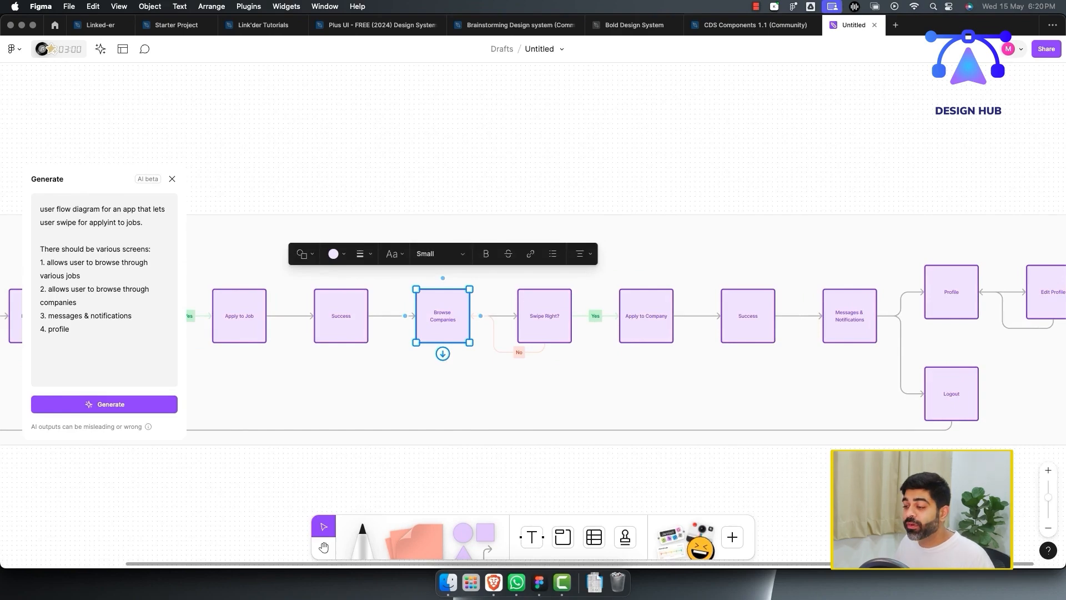
{"action": "scroll", "coordinate": [886, 242], "scroll_direction": "down", "scroll_amount": 5}
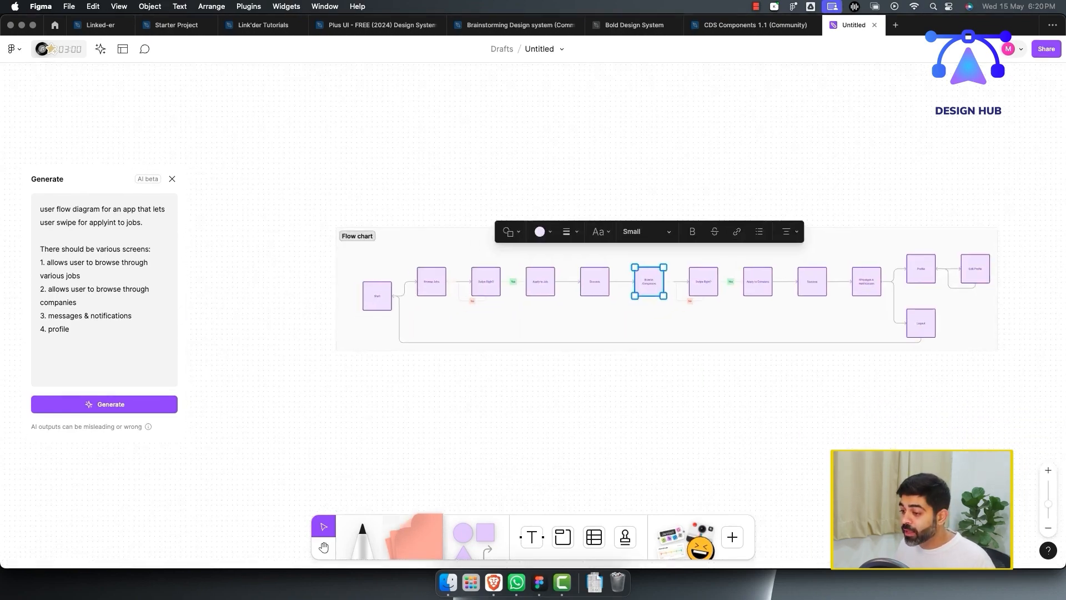
Step: Sketch a freehand phone screen outline before the flow chart, with a lower navigation bar holding four circles
{"action": "left_click", "coordinate": [362, 538]}
{"action": "scroll", "coordinate": [555, 355], "scroll_direction": "left", "scroll_amount": 4}
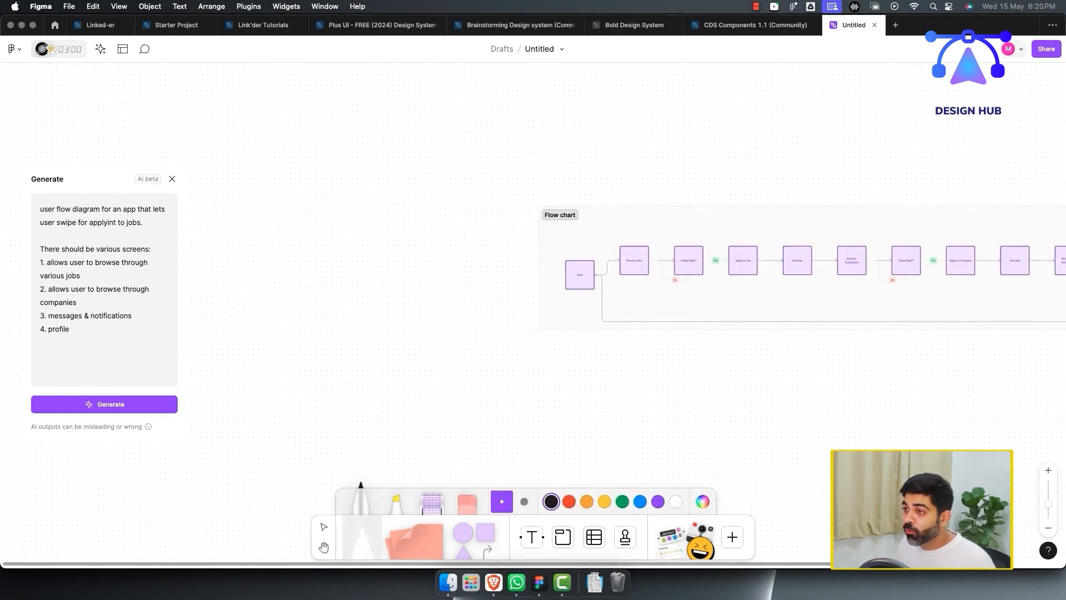
{"action": "mouse_move", "coordinate": [293, 96]}
{"action": "left_mouse_down"}
{"action": "mouse_move", "coordinate": [278, 342]}
{"action": "mouse_move", "coordinate": [518, 356]}
{"action": "mouse_move", "coordinate": [502, 85]}
{"action": "mouse_move", "coordinate": [318, 73]}
{"action": "mouse_move", "coordinate": [290, 113]}
{"action": "left_mouse_up"}
{"action": "left_click_drag", "start_coordinate": [278, 324], "coordinate": [514, 321]}
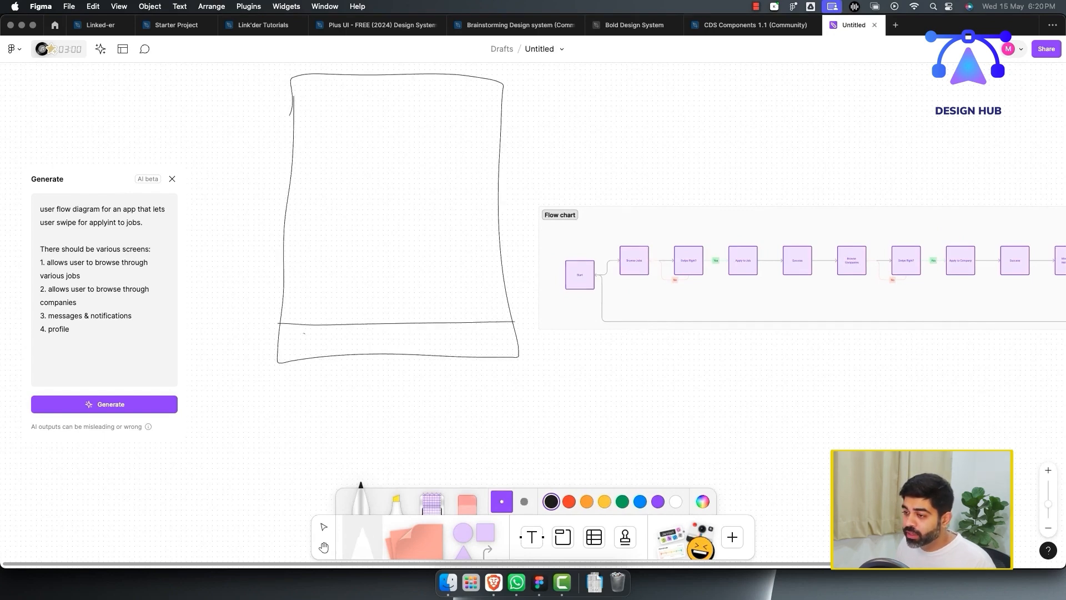
{"action": "mouse_move", "coordinate": [343, 340]}
{"action": "left_mouse_down"}
{"action": "mouse_move", "coordinate": [410, 336]}
{"action": "mouse_move", "coordinate": [423, 352]}
{"action": "mouse_move", "coordinate": [434, 341]}
{"action": "mouse_move", "coordinate": [416, 332]}
{"action": "mouse_move", "coordinate": [481, 332]}
{"action": "mouse_move", "coordinate": [468, 345]}
{"action": "mouse_move", "coordinate": [498, 337]}
{"action": "left_mouse_up"}
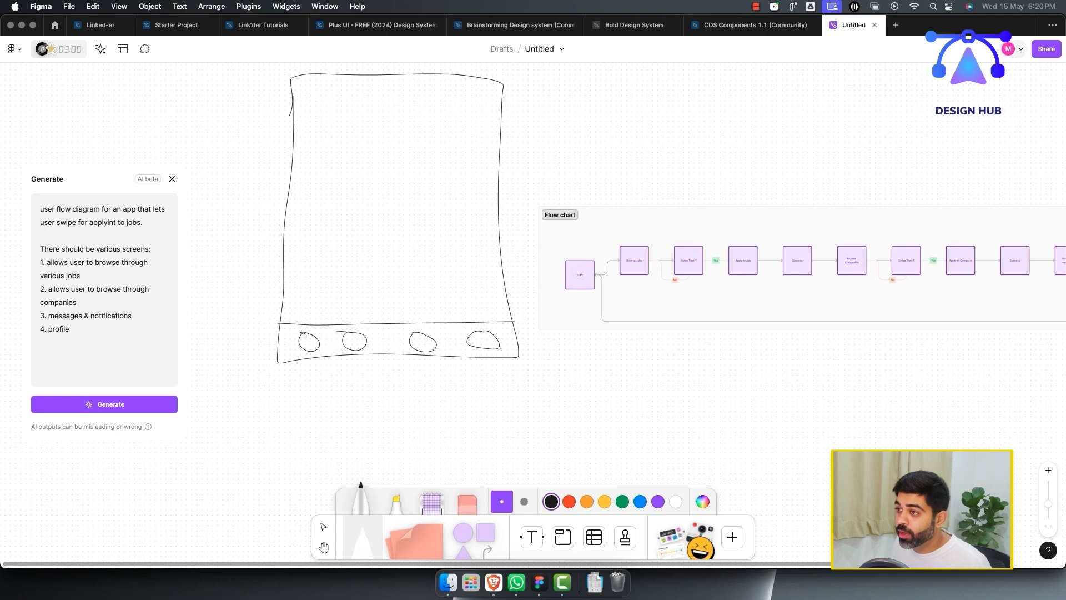
Step: Draw a card labelled "Job" with outward swipe arrows inside the phone sketch, and letter the four circles J, C, M and P
{"action": "mouse_move", "coordinate": [314, 111]}
{"action": "left_mouse_down"}
{"action": "mouse_move", "coordinate": [319, 301]}
{"action": "mouse_move", "coordinate": [433, 305]}
{"action": "mouse_move", "coordinate": [480, 283]}
{"action": "mouse_move", "coordinate": [477, 90]}
{"action": "mouse_move", "coordinate": [314, 88]}
{"action": "mouse_move", "coordinate": [314, 110]}
{"action": "left_mouse_up"}
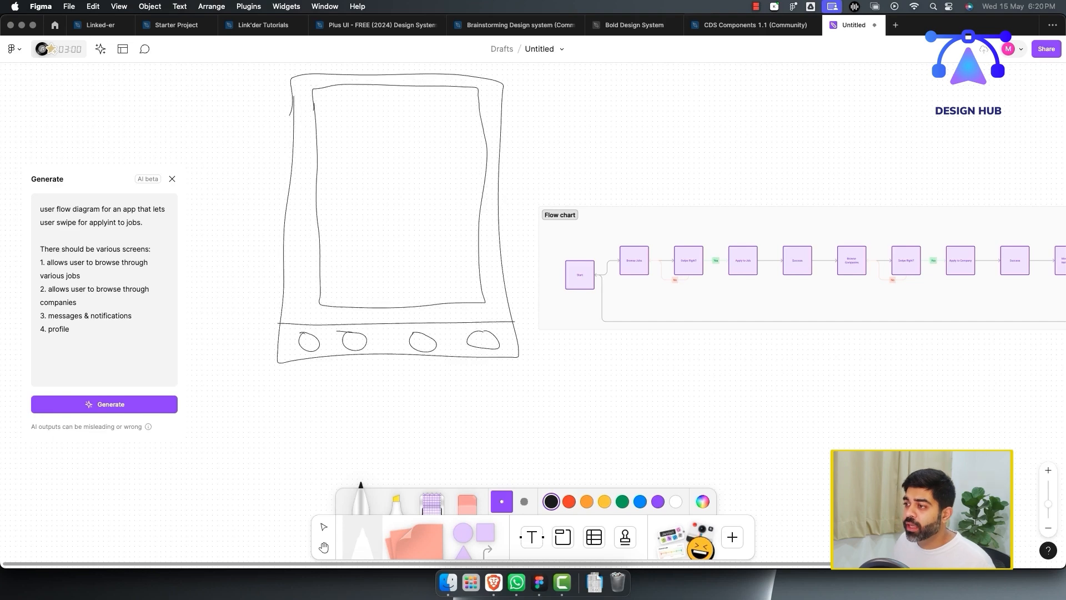
{"action": "mouse_move", "coordinate": [377, 174]}
{"action": "left_mouse_down"}
{"action": "mouse_move", "coordinate": [403, 179]}
{"action": "mouse_move", "coordinate": [395, 190]}
{"action": "mouse_move", "coordinate": [506, 203]}
{"action": "mouse_move", "coordinate": [481, 209]}
{"action": "left_mouse_up"}
{"action": "left_click_drag", "start_coordinate": [235, 249], "coordinate": [368, 225]}
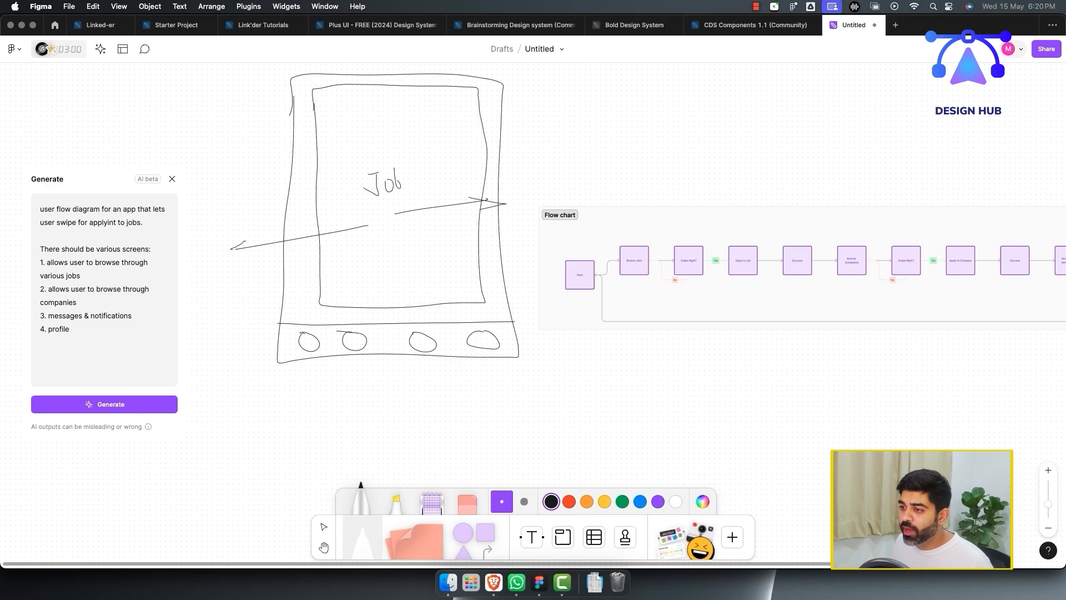
{"action": "left_click_drag", "start_coordinate": [232, 249], "coordinate": [270, 252]}
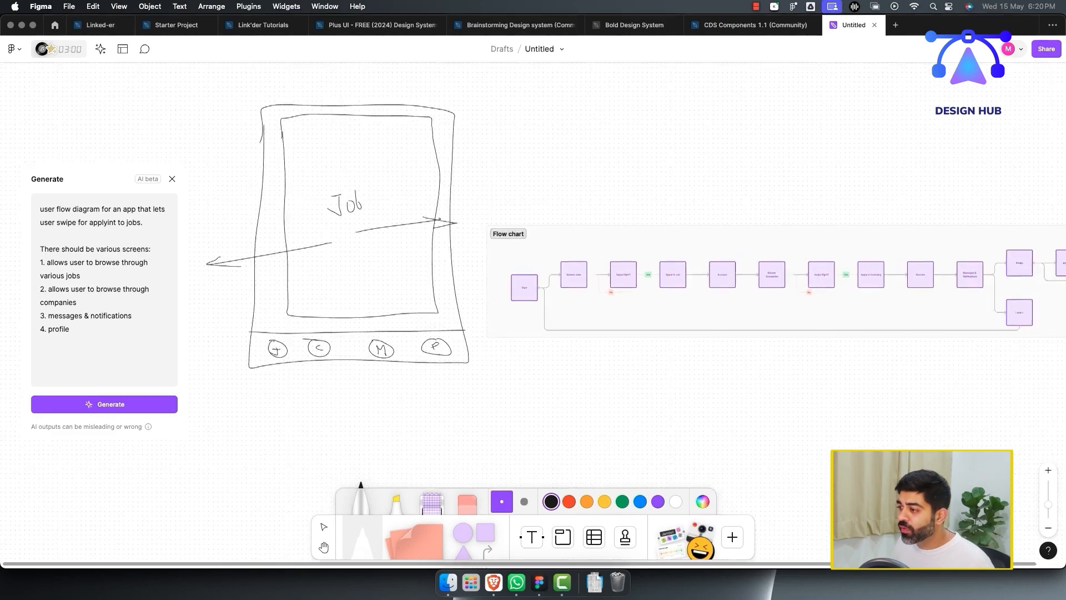
Step: Move the first "Swipe Right?" box and the "Apply to Job" box up into a row above Browse Jobs
{"action": "scroll", "coordinate": [473, 318], "scroll_direction": "up", "scroll_amount": 5}
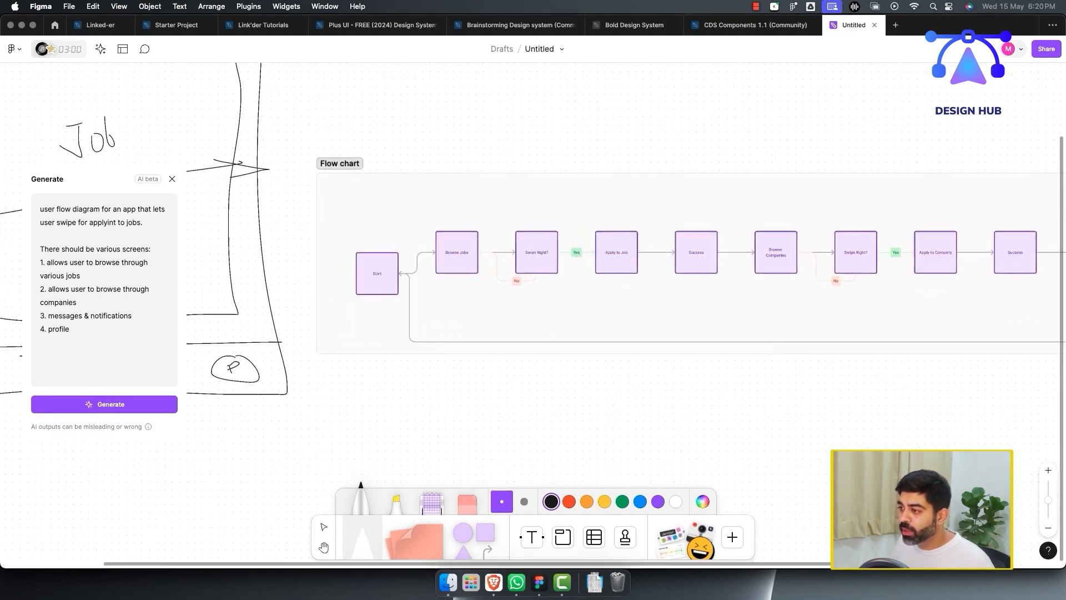
{"action": "key", "text": "v"}
{"action": "left_click", "coordinate": [517, 281]}
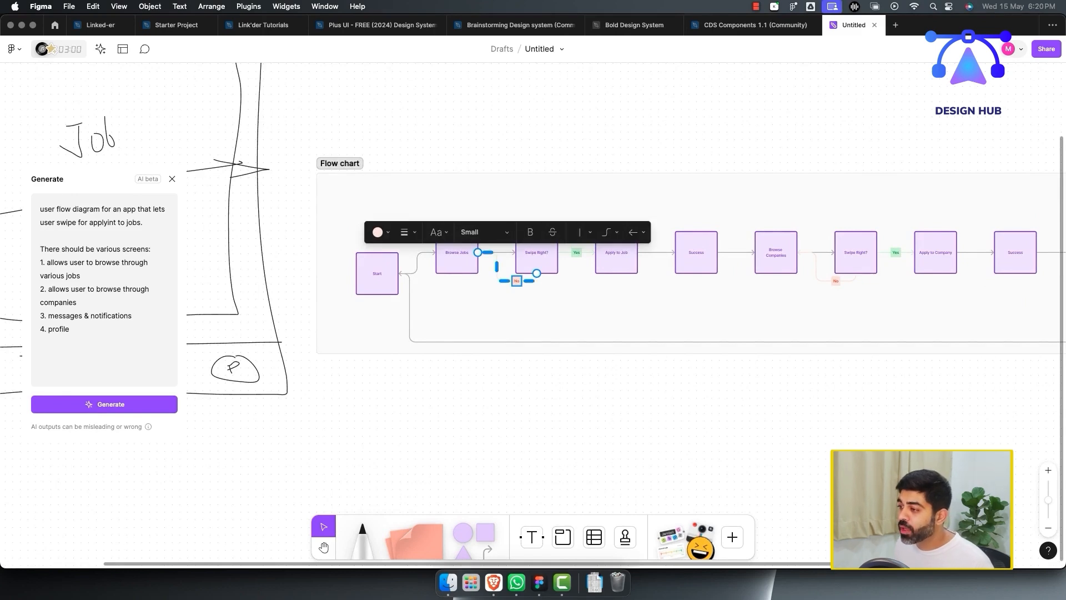
{"action": "left_click_drag", "start_coordinate": [537, 252], "coordinate": [512, 198]}
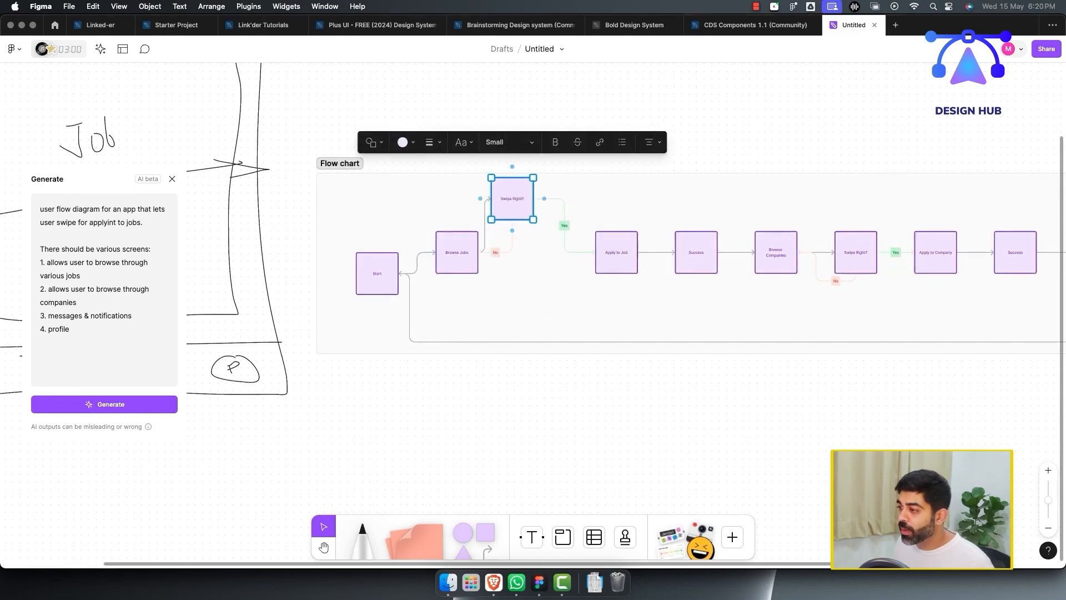
{"action": "left_click", "coordinate": [616, 252]}
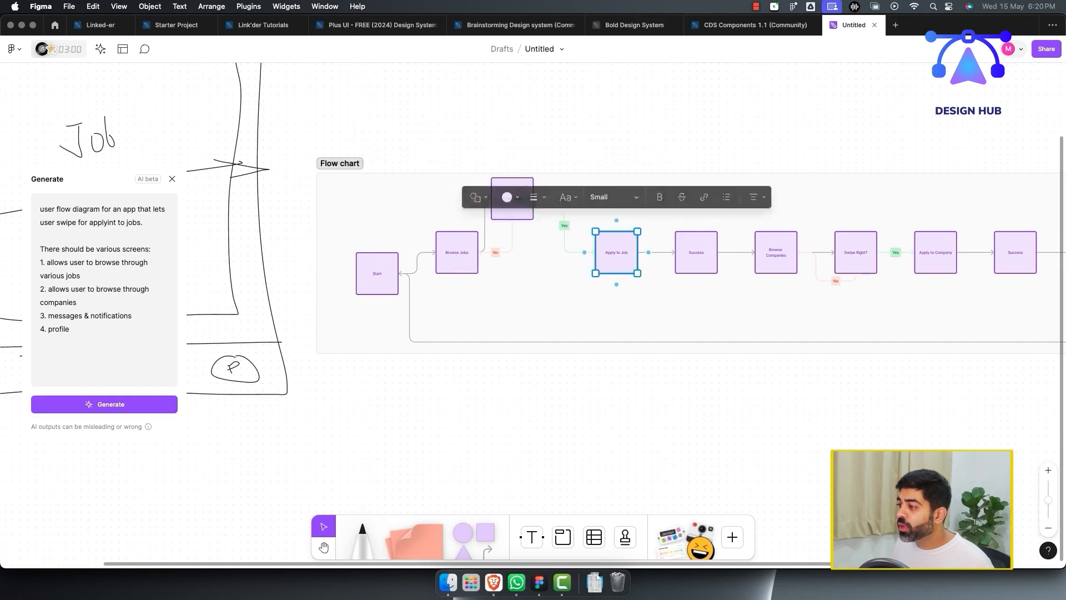
{"action": "left_click_drag", "start_coordinate": [616, 252], "coordinate": [603, 198]}
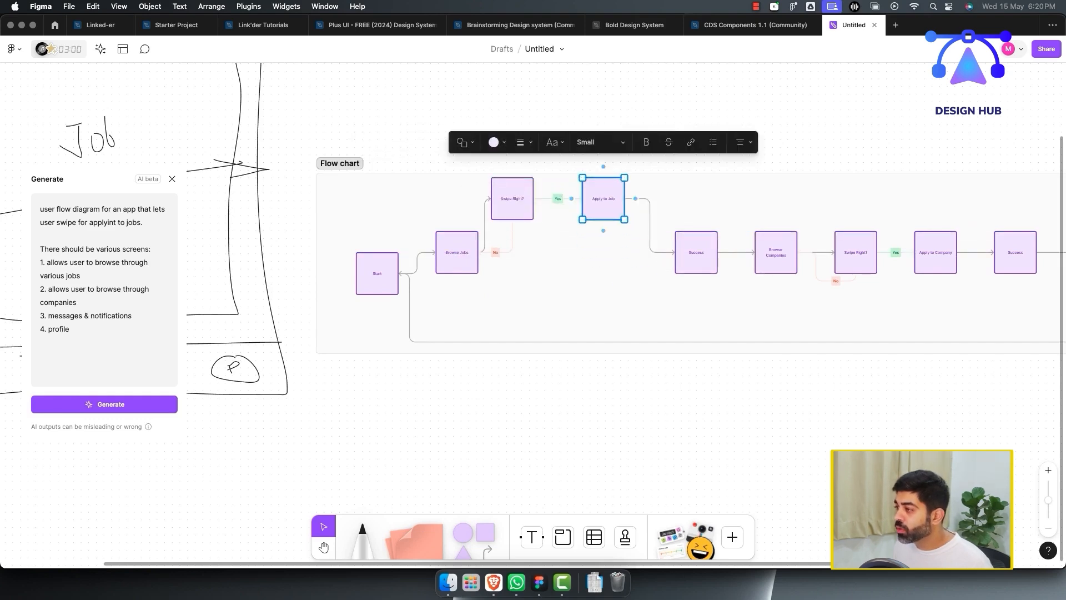
Step: Delete the Success box that follows Apply to Job and the long return connector leading to Start
{"action": "left_click", "coordinate": [649, 224]}
{"action": "left_click", "coordinate": [696, 252]}
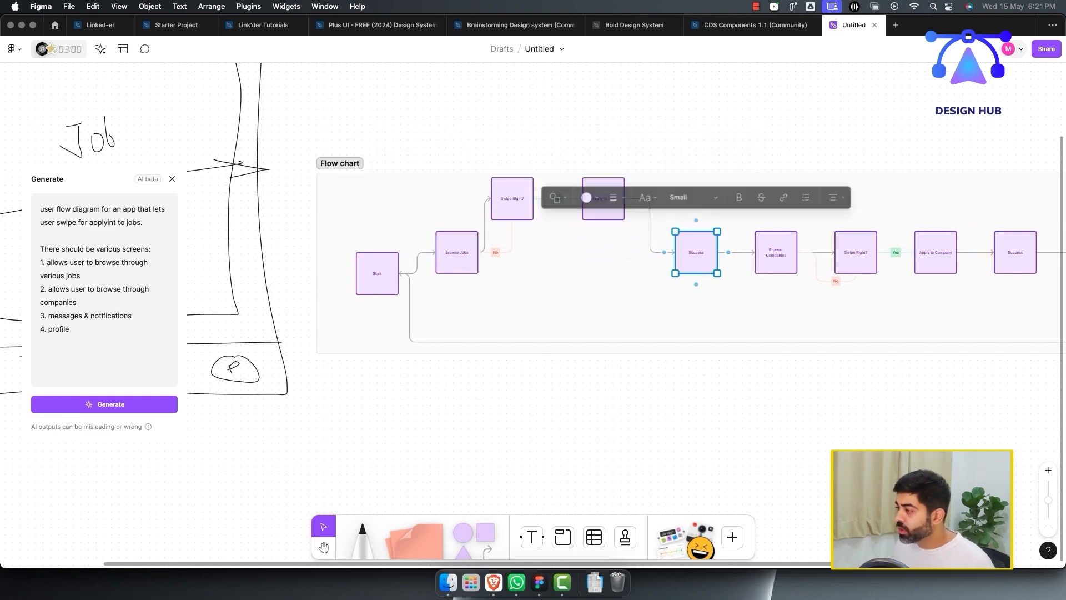
{"action": "key", "text": "Delete"}
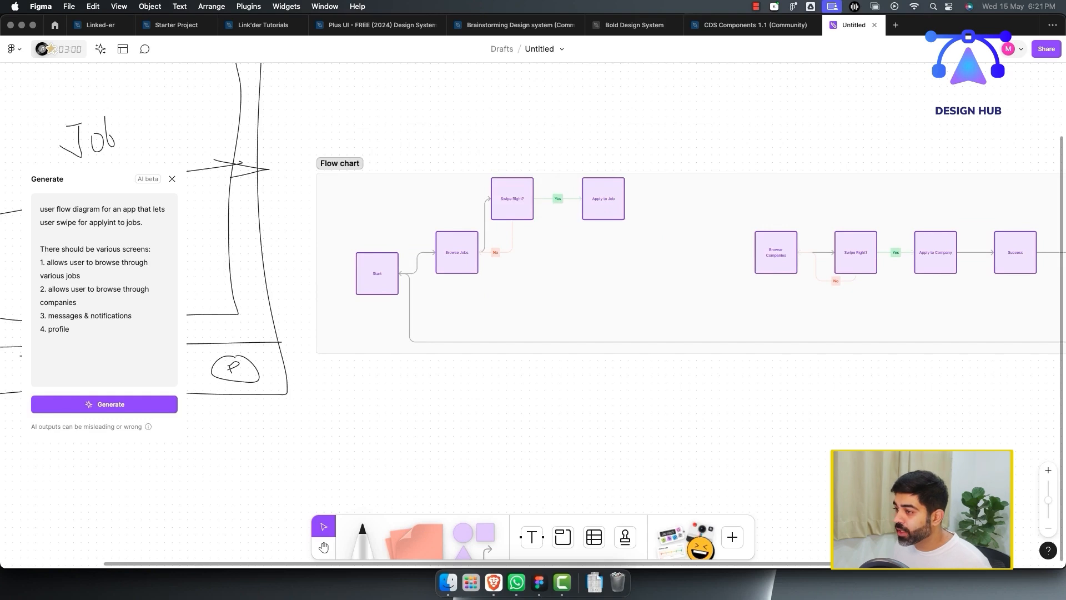
{"action": "left_click", "coordinate": [696, 341]}
{"action": "left_click", "coordinate": [696, 377]}
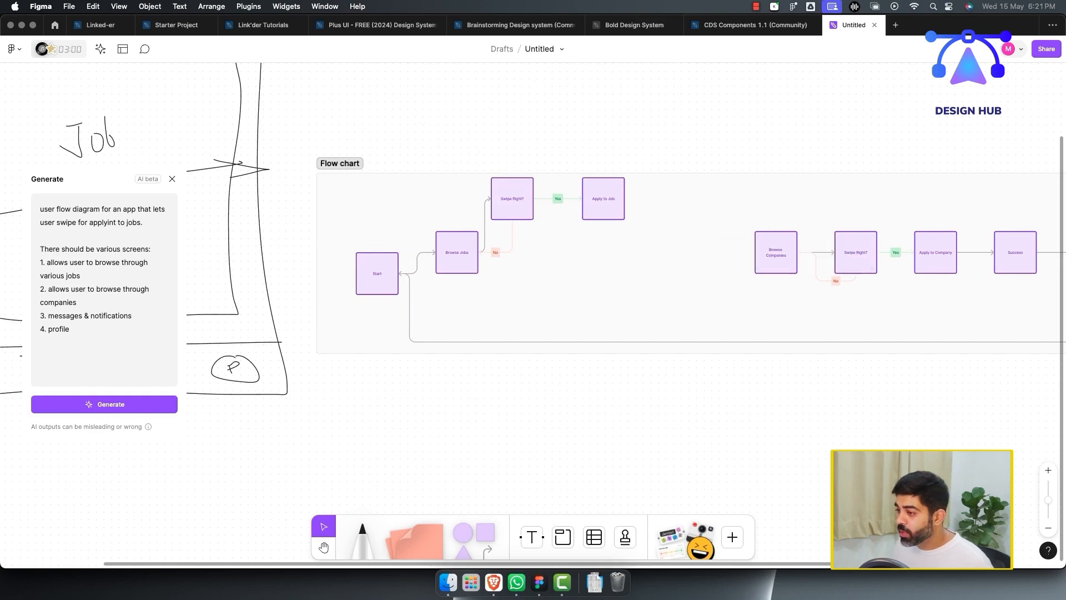
{"action": "left_click", "coordinate": [696, 311]}
{"action": "left_click", "coordinate": [696, 342]}
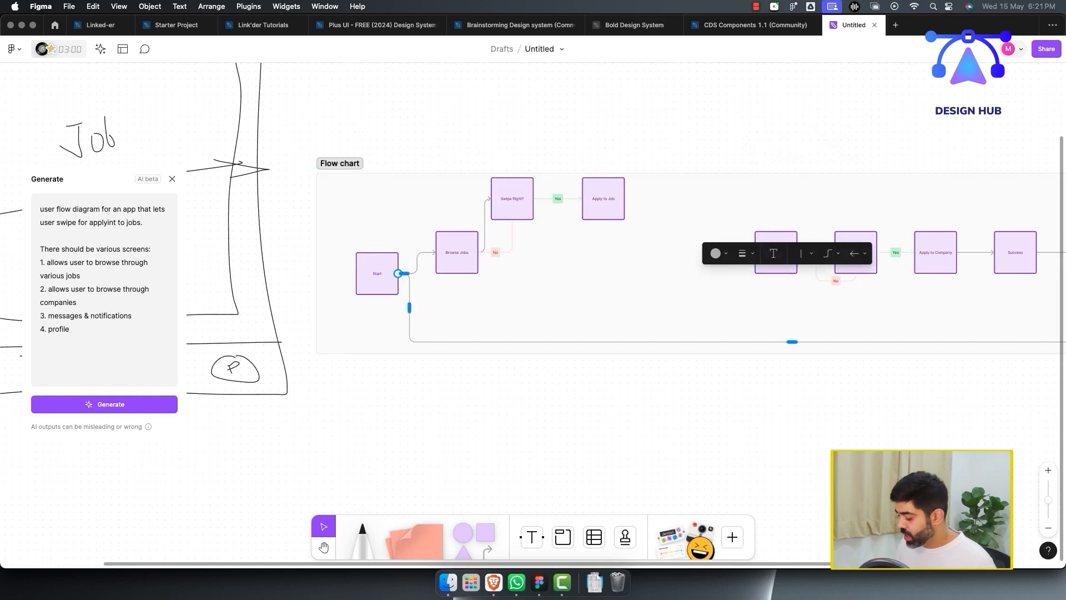
{"action": "key", "text": "Delete"}
Step: Place the Browse Companies box directly below Browse Jobs and rename the Start box "Navigation Bar"
{"action": "left_click_drag", "start_coordinate": [776, 252], "coordinate": [458, 320]}
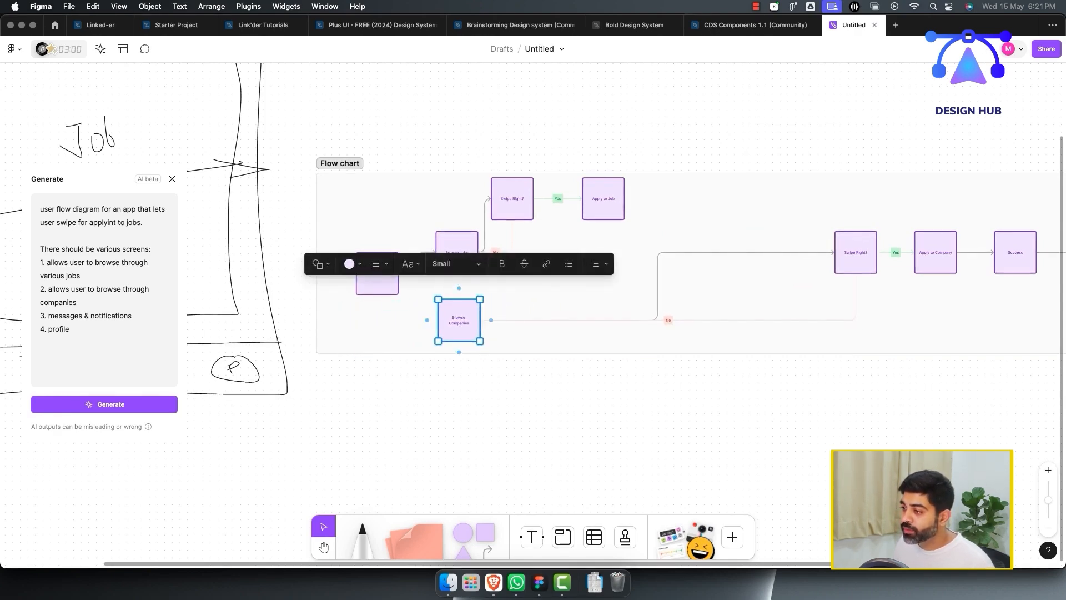
{"action": "left_click", "coordinate": [433, 145]}
{"action": "double_click", "coordinate": [377, 273]}
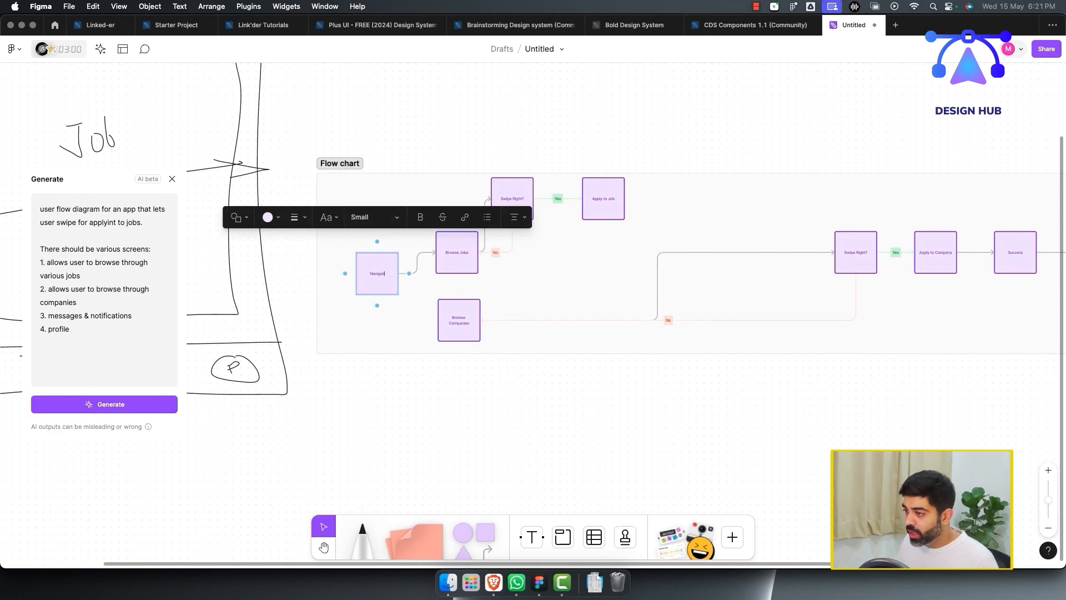
{"action": "left_click", "coordinate": [419, 287]}
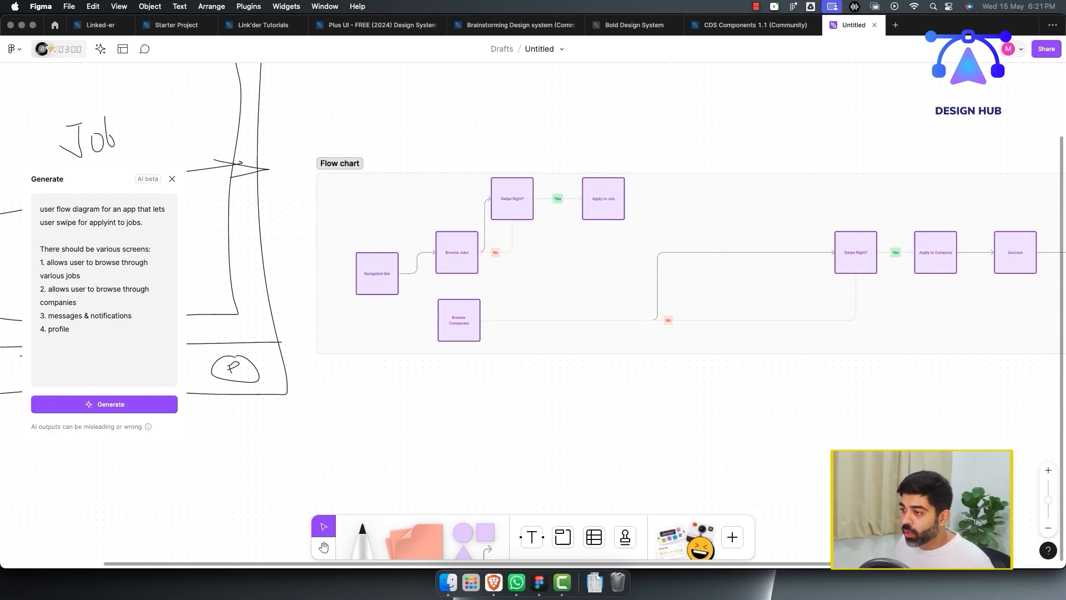
Step: Connect the Navigation Bar box to the Browse Companies box with an elbow connector
{"action": "left_click", "coordinate": [420, 269]}
{"action": "left_click", "coordinate": [417, 263]}
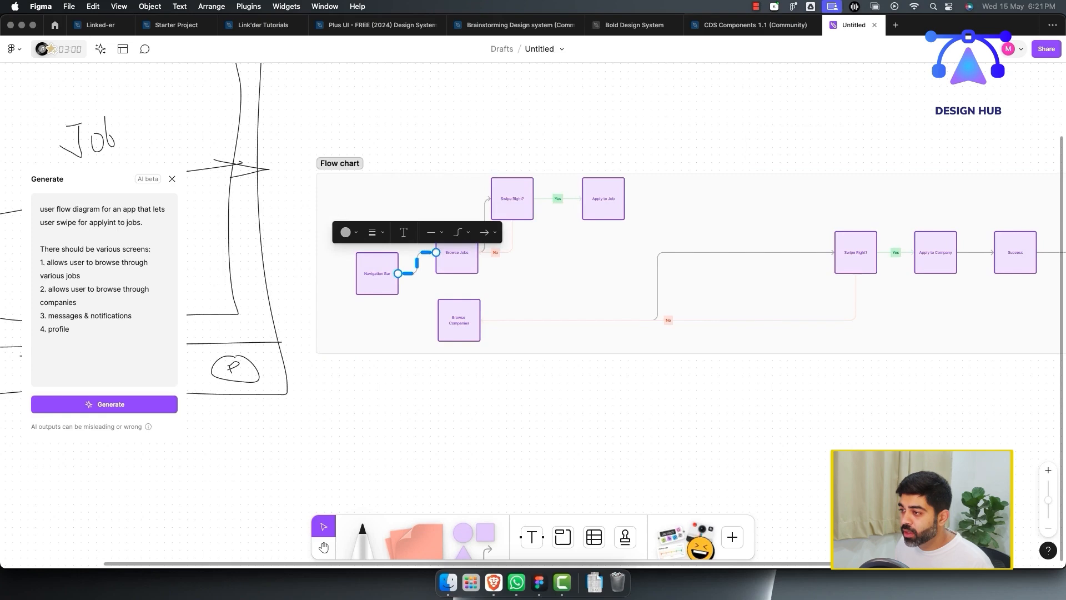
{"action": "left_click", "coordinate": [460, 232]}
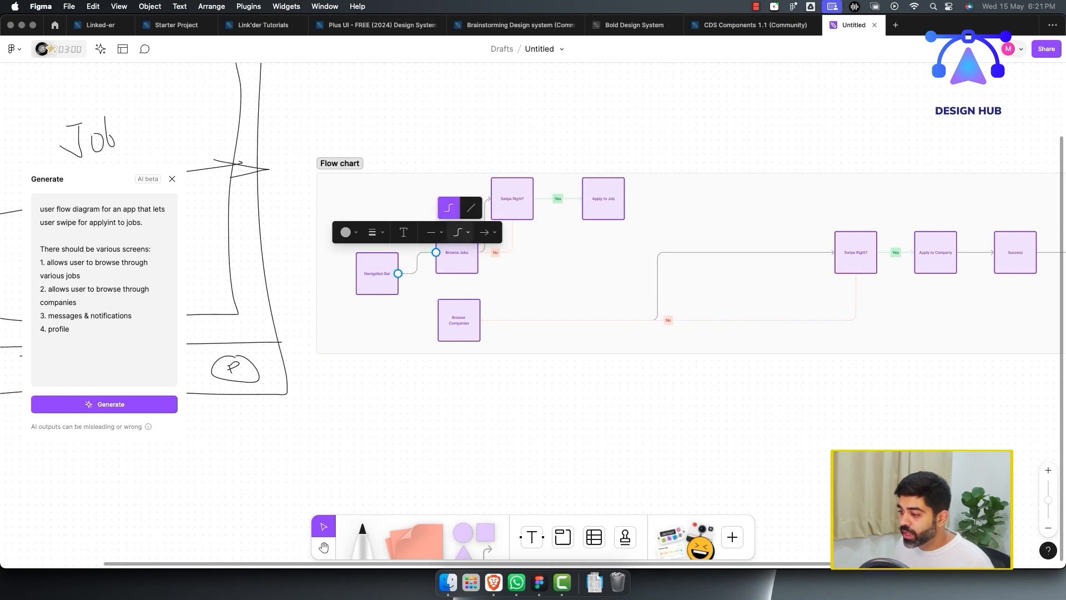
{"action": "left_click", "coordinate": [474, 538]}
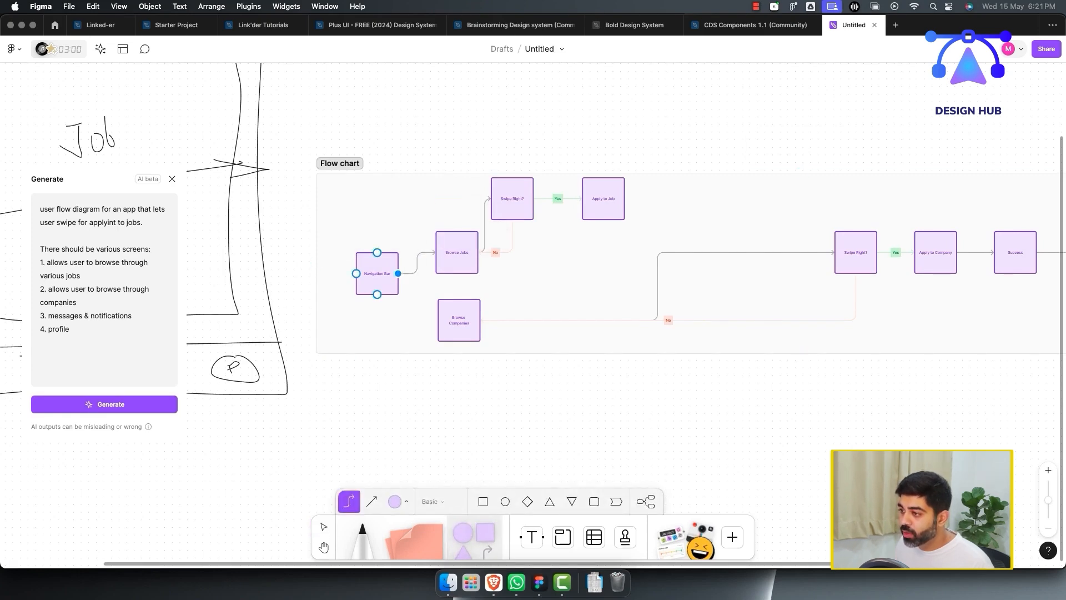
{"action": "left_click_drag", "start_coordinate": [398, 273], "coordinate": [438, 319]}
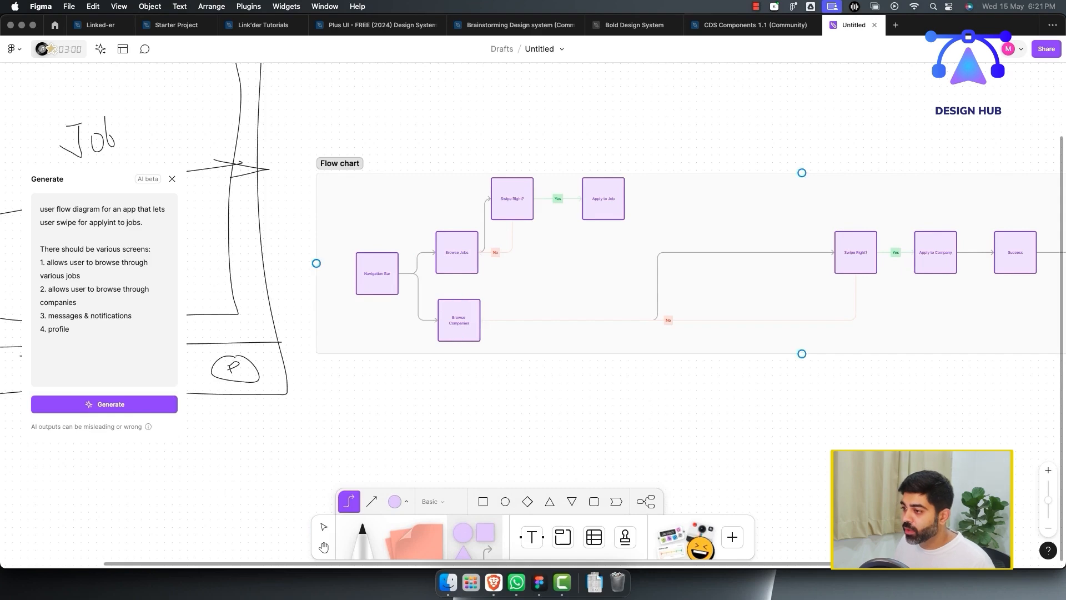
{"action": "key", "text": "v"}
{"action": "left_click", "coordinate": [516, 333]}
Step: Move the second "Swipe Right?" box beside the Browse Companies box
{"action": "scroll", "coordinate": [536, 317], "scroll_direction": "down", "scroll_amount": 1}
{"action": "scroll", "coordinate": [536, 317], "scroll_direction": "right", "scroll_amount": 2}
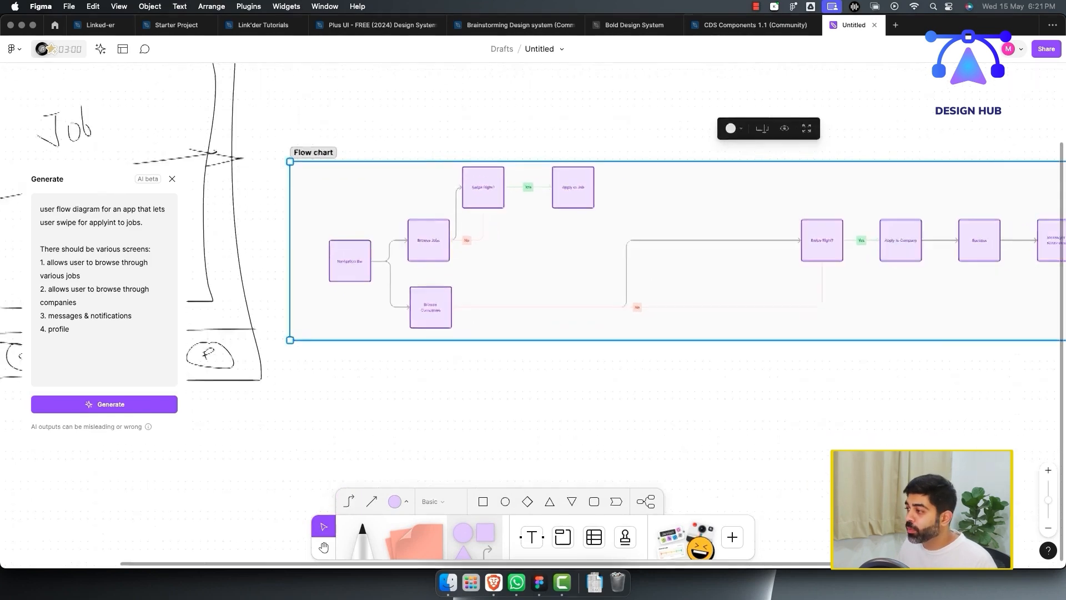
{"action": "left_click_drag", "start_coordinate": [804, 233], "coordinate": [484, 294]}
{"action": "left_click", "coordinate": [578, 261]}
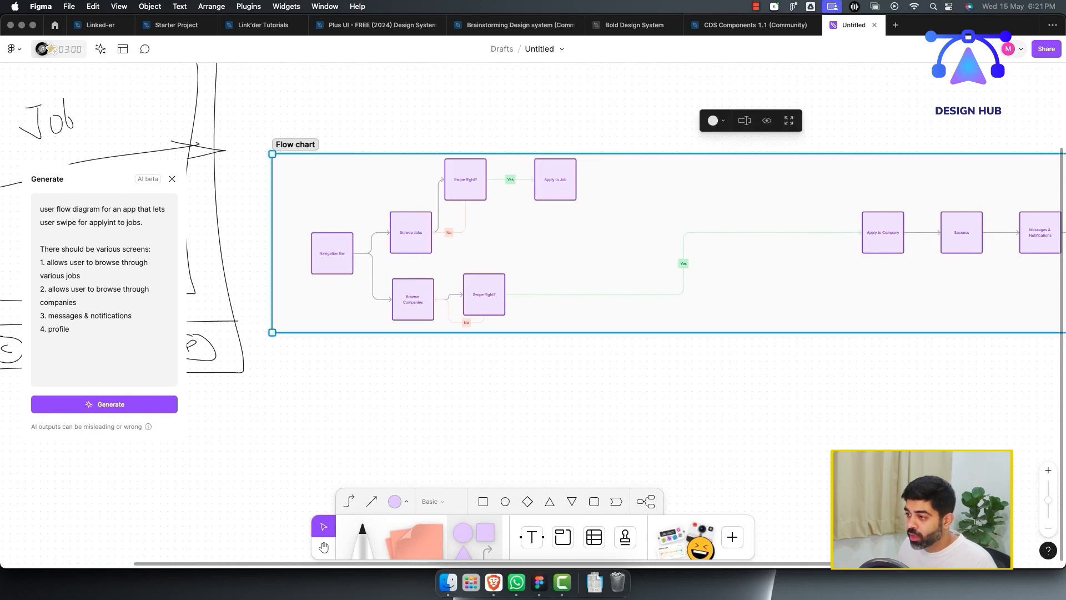
Step: Move the second "Swipe Right?" box further from Browse Companies and rename it "List Of jobs"
{"action": "scroll", "coordinate": [619, 398], "scroll_direction": "up", "scroll_amount": 5}
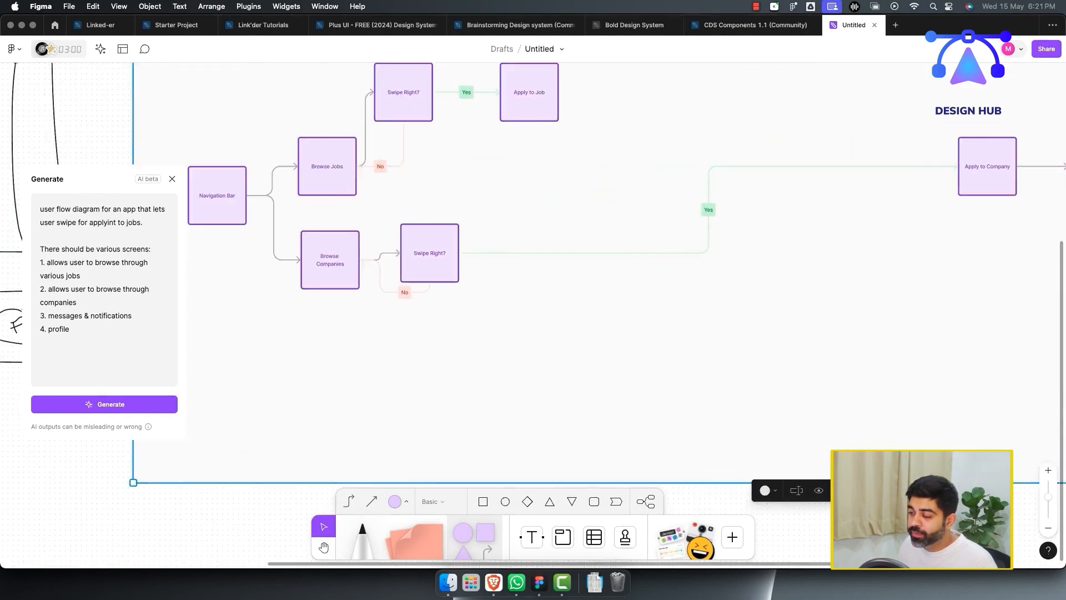
{"action": "scroll", "coordinate": [452, 323], "scroll_direction": "up", "scroll_amount": 3}
{"action": "scroll", "coordinate": [472, 311], "scroll_direction": "left", "scroll_amount": 2}
{"action": "scroll", "coordinate": [483, 297], "scroll_direction": "up", "scroll_amount": 1}
{"action": "scroll", "coordinate": [486, 294], "scroll_direction": "down", "scroll_amount": 1}
{"action": "left_click", "coordinate": [499, 269]}
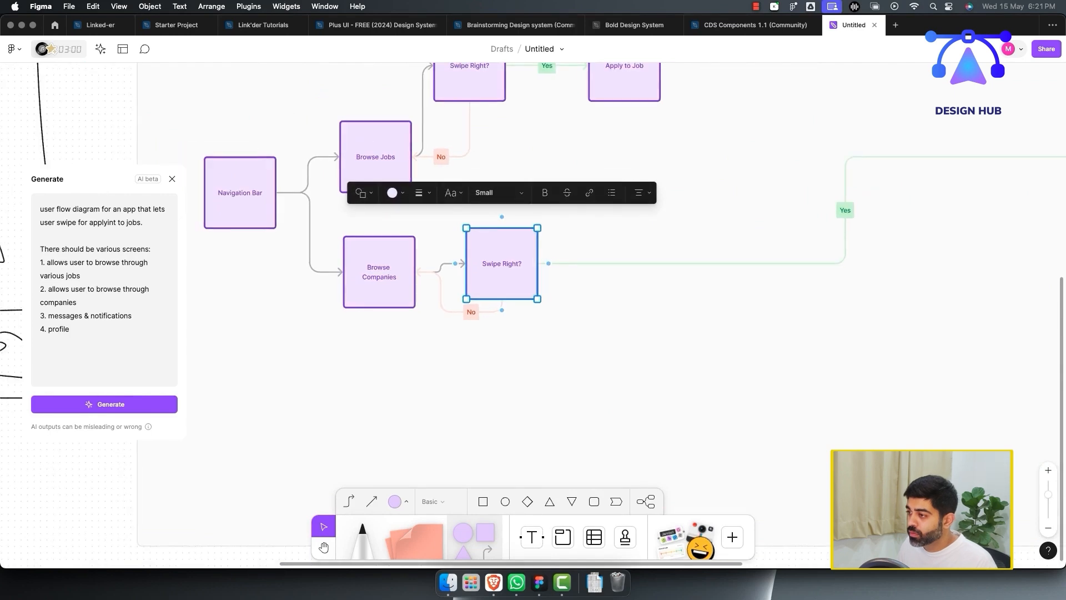
{"action": "left_click_drag", "start_coordinate": [501, 269], "coordinate": [552, 259]}
{"action": "double_click", "coordinate": [553, 253]}
{"action": "type", "text": "List"}
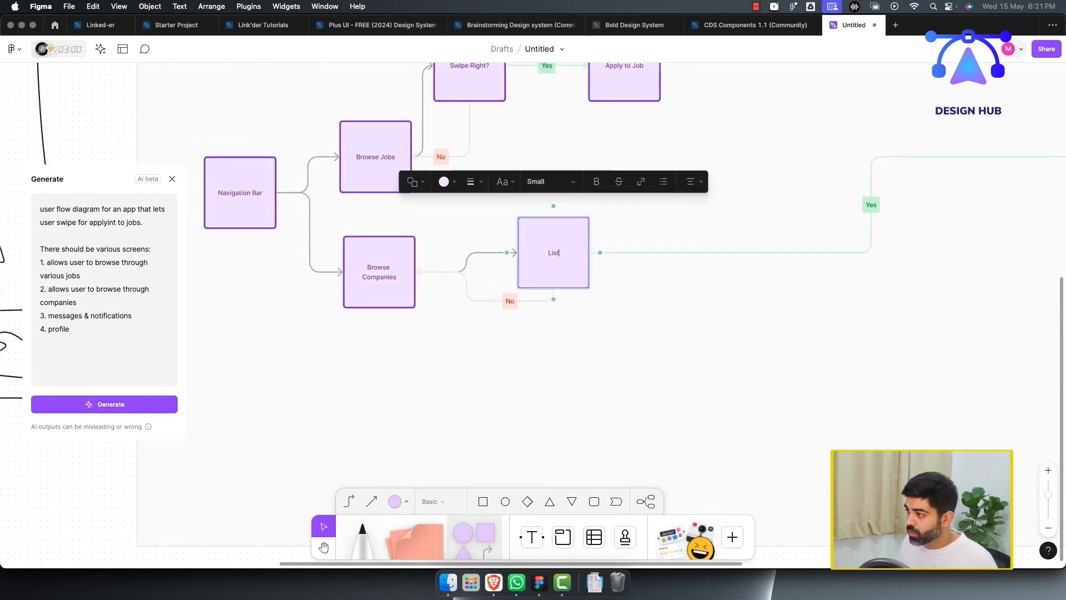
{"action": "type", "text": " Of jobs"}
{"action": "key", "text": "Escape"}
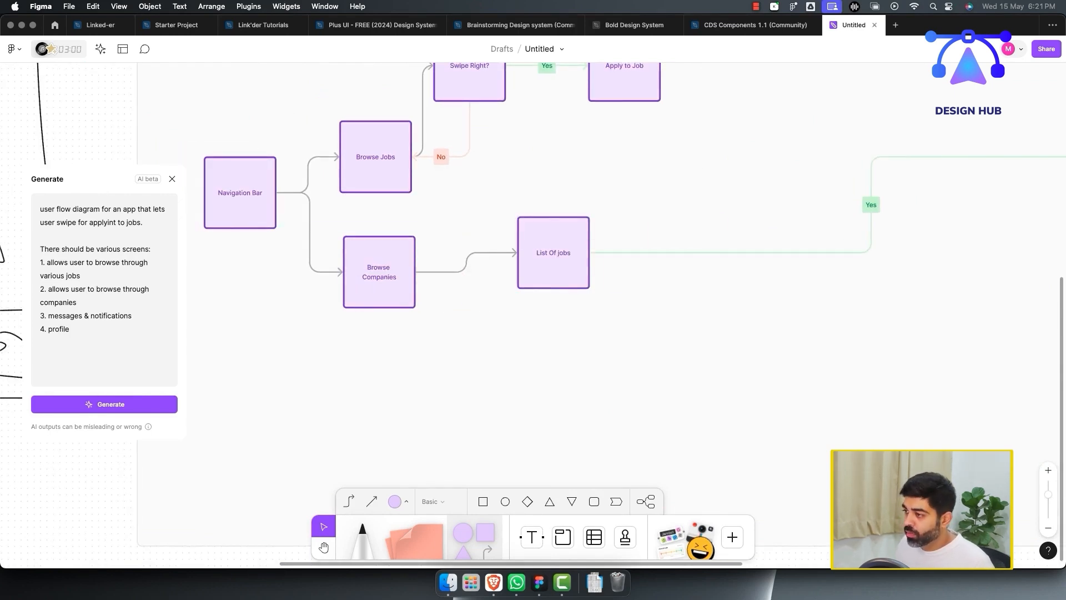
Step: Align the List Of jobs box level with Browse Companies and connect it back to the Browse Jobs box
{"action": "left_click_drag", "start_coordinate": [553, 253], "coordinate": [521, 272]}
{"action": "scroll", "coordinate": [521, 272], "scroll_direction": "down", "scroll_amount": 3}
{"action": "scroll", "coordinate": [444, 300], "scroll_direction": "right", "scroll_amount": 3}
{"action": "left_click_drag", "start_coordinate": [400, 324], "coordinate": [254, 263]}
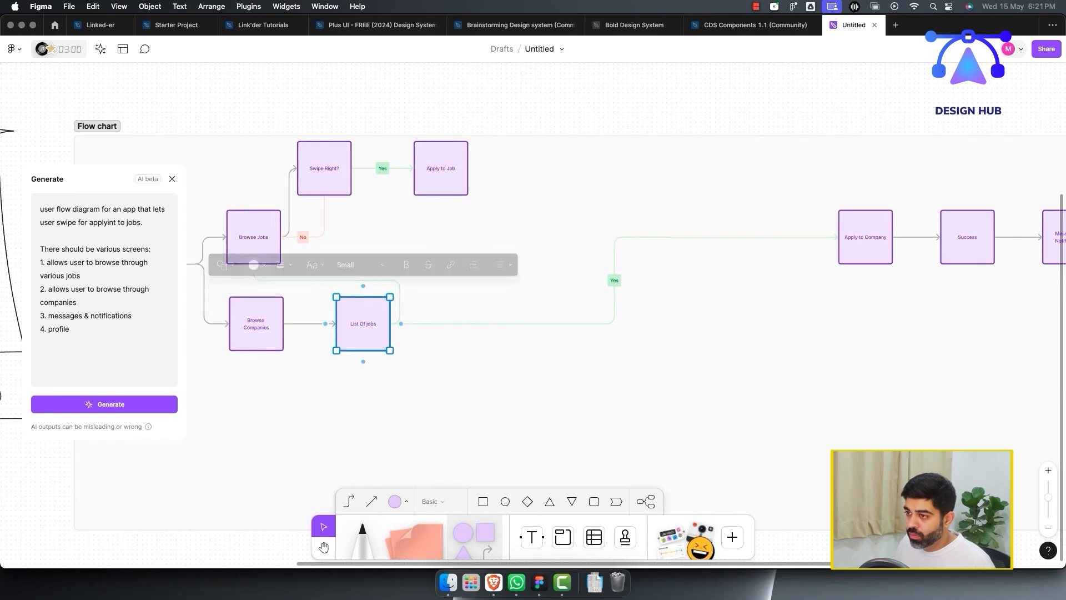
Step: Delete the "Yes" connector leaving List Of jobs, along with the Apply to Company and Success boxes
{"action": "left_click", "coordinate": [578, 333]}
{"action": "left_click", "coordinate": [614, 279]}
{"action": "key", "text": "Delete"}
{"action": "left_click", "coordinate": [865, 237]}
{"action": "key", "text": "Delete"}
{"action": "scroll", "coordinate": [658, 324], "scroll_direction": "down", "scroll_amount": 3}
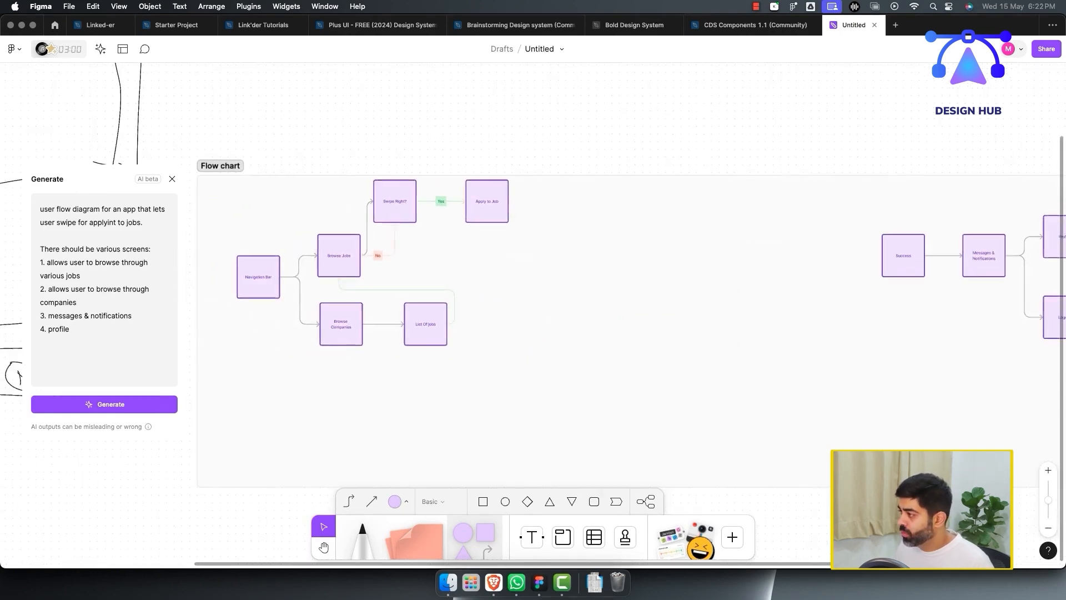
{"action": "left_click_drag", "start_coordinate": [903, 255], "coordinate": [543, 316]}
{"action": "key", "text": "Escape"}
{"action": "key", "text": "Delete"}
Step: Move the Messages & Notifications box below Browse Companies and connect the Navigation Bar box to it
{"action": "scroll", "coordinate": [578, 304], "scroll_direction": "down", "scroll_amount": 3}
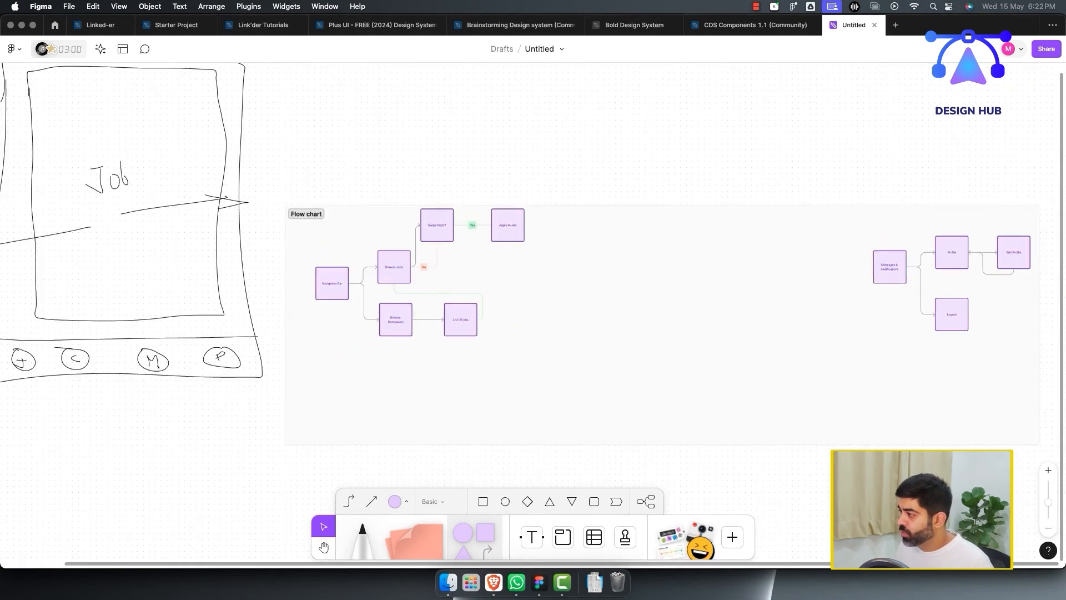
{"action": "left_click_drag", "start_coordinate": [889, 267], "coordinate": [398, 376]}
{"action": "double_click", "coordinate": [332, 284]}
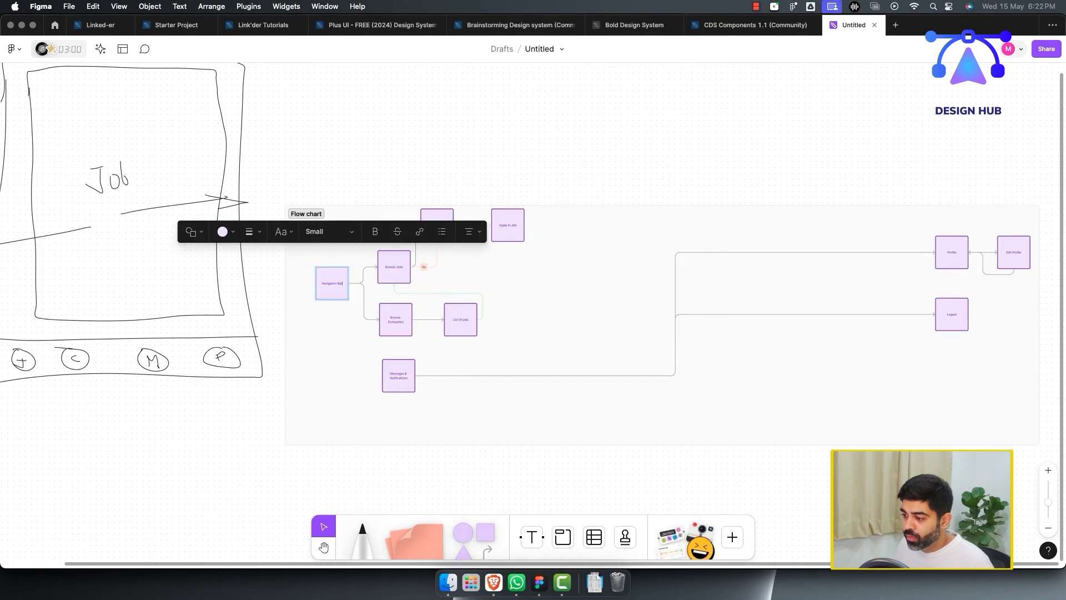
{"action": "left_click", "coordinate": [486, 547]}
{"action": "left_click_drag", "start_coordinate": [348, 283], "coordinate": [383, 375]}
{"action": "left_click", "coordinate": [467, 406]}
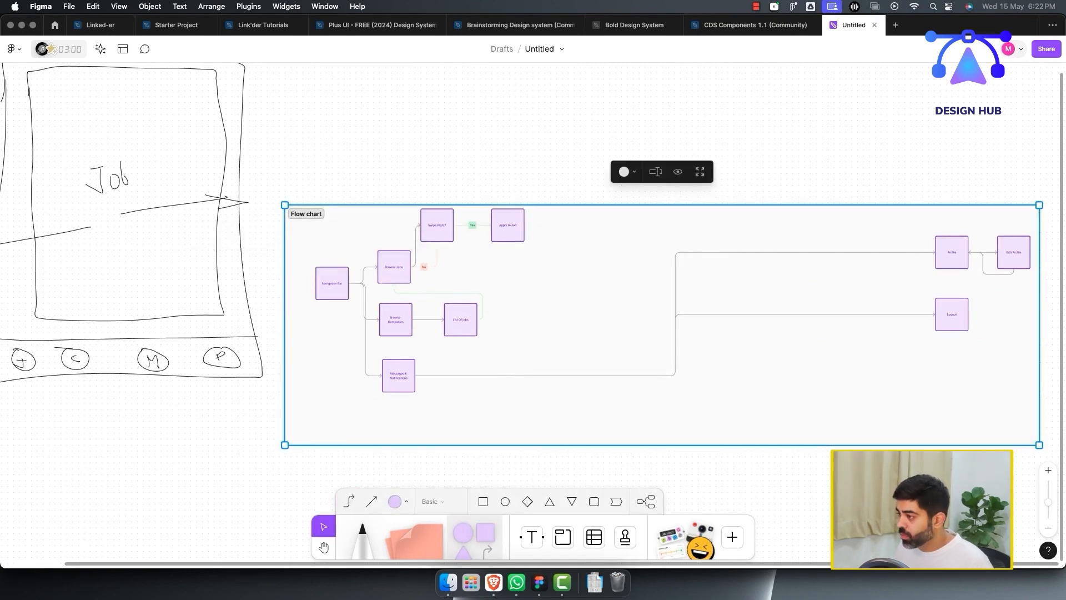
Step: Move the Profile box below Messages & Notifications and connect it with the Navigation Bar box
{"action": "left_click_drag", "start_coordinate": [952, 252], "coordinate": [398, 428]}
{"action": "left_click", "coordinate": [402, 402]}
{"action": "left_click_drag", "start_coordinate": [414, 376], "coordinate": [332, 299]}
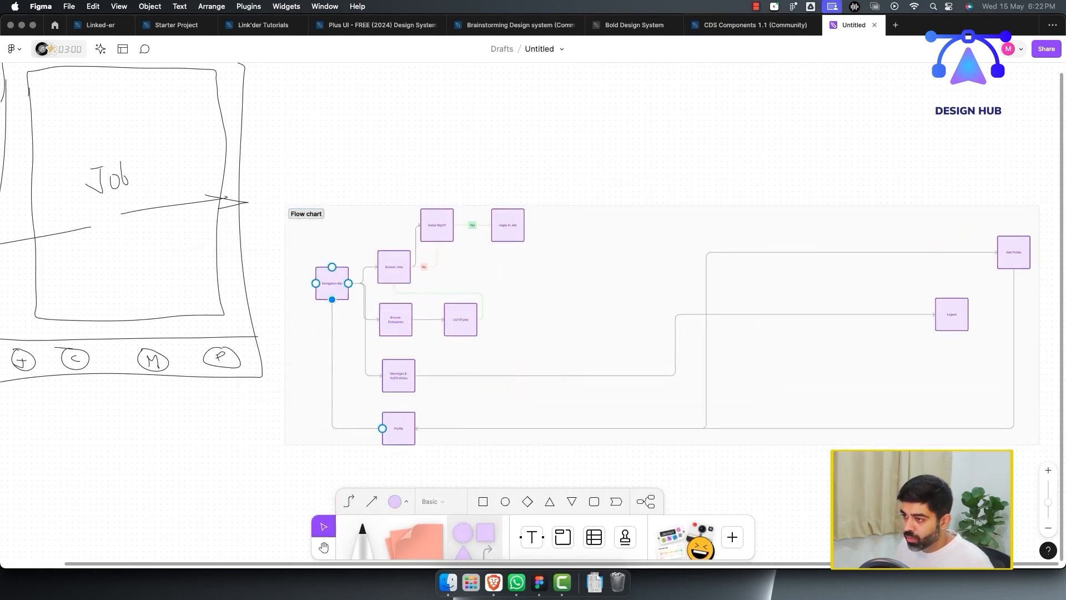
Step: Move the Edit Profile box beside the Profile box and delete the Logout box
{"action": "left_click_drag", "start_coordinate": [1013, 252], "coordinate": [475, 428]}
{"action": "left_click_drag", "start_coordinate": [952, 314], "coordinate": [511, 374]}
{"action": "key", "text": "BackSpace"}
Step: Resize the Flow chart section, cutting its empty width and extending its height below the Profile row
{"action": "scroll", "coordinate": [499, 277], "scroll_direction": "down", "scroll_amount": 3}
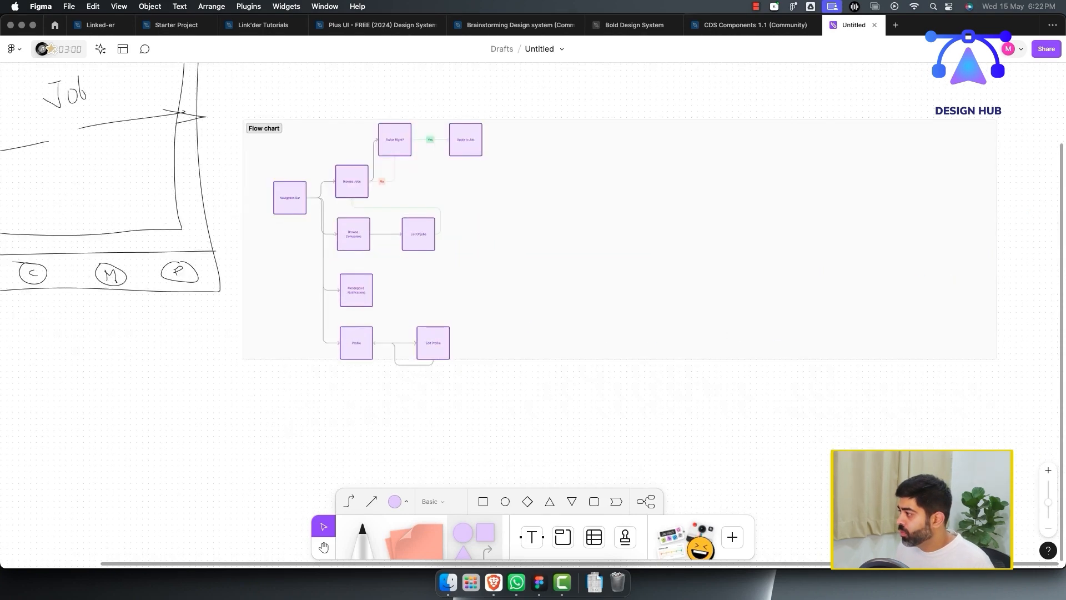
{"action": "left_click", "coordinate": [777, 239]}
{"action": "left_click_drag", "start_coordinate": [996, 239], "coordinate": [518, 239]}
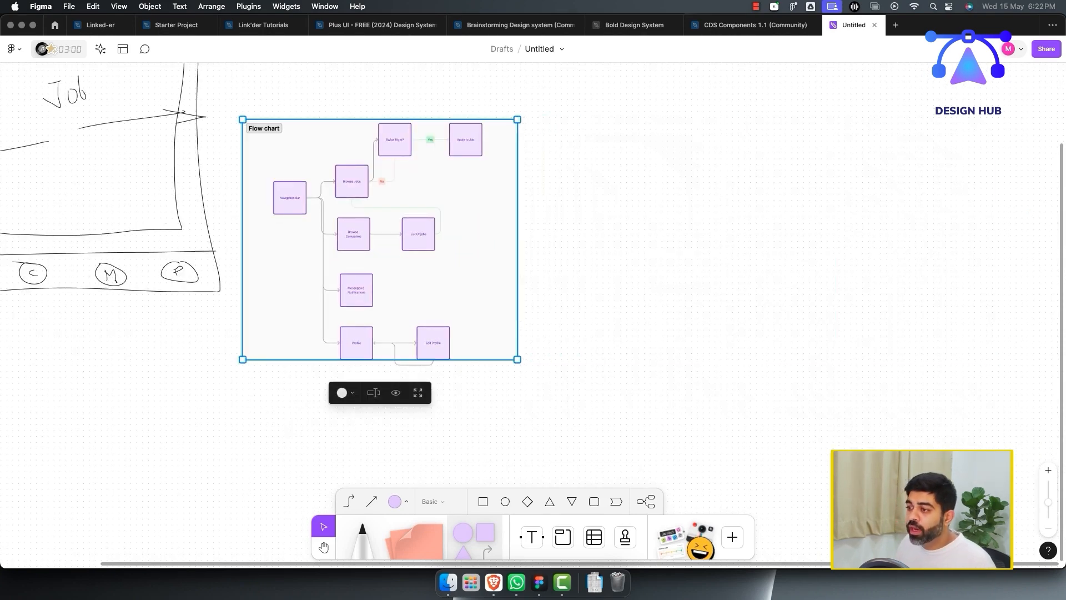
{"action": "left_click_drag", "start_coordinate": [389, 359], "coordinate": [389, 392]}
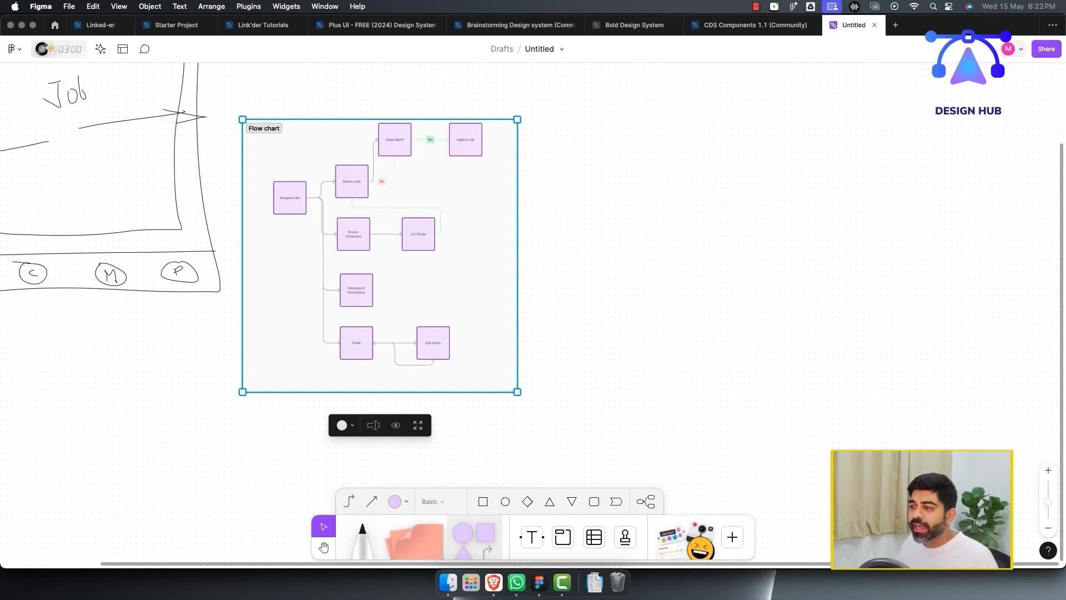
Step: Move the Navigation Bar box down so it sits midway between its four branches
{"action": "scroll", "coordinate": [461, 311], "scroll_direction": "up", "scroll_amount": 3}
{"action": "scroll", "coordinate": [467, 314], "scroll_direction": "left", "scroll_amount": 2}
{"action": "scroll", "coordinate": [466, 313], "scroll_direction": "up", "scroll_amount": 1}
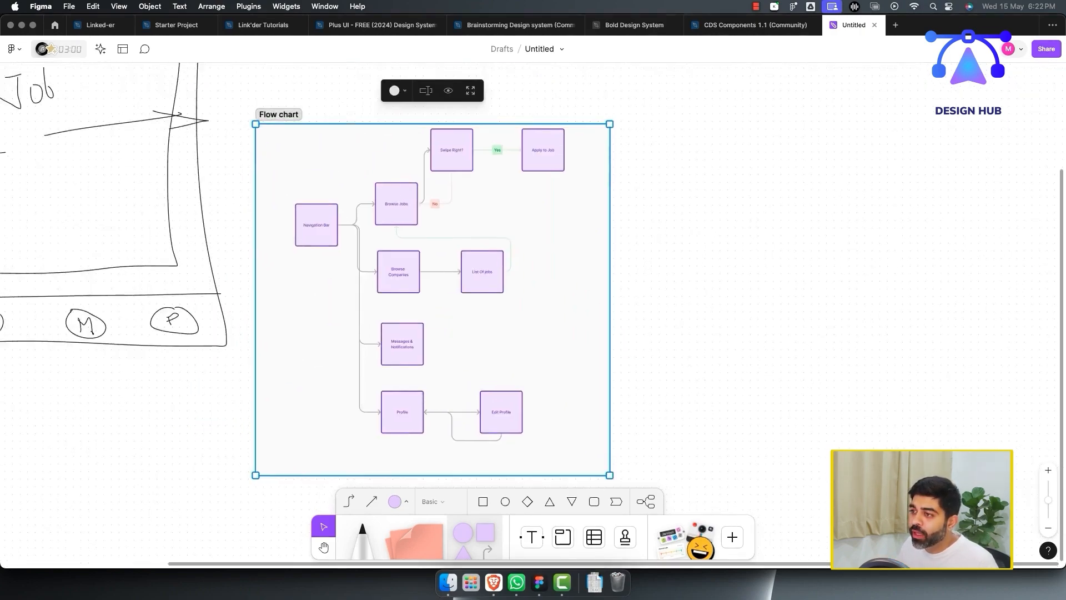
{"action": "scroll", "coordinate": [500, 319], "scroll_direction": "up", "scroll_amount": 3}
{"action": "scroll", "coordinate": [500, 319], "scroll_direction": "up", "scroll_amount": 1}
{"action": "left_click_drag", "start_coordinate": [260, 198], "coordinate": [244, 309]}
{"action": "key", "text": "Escape"}
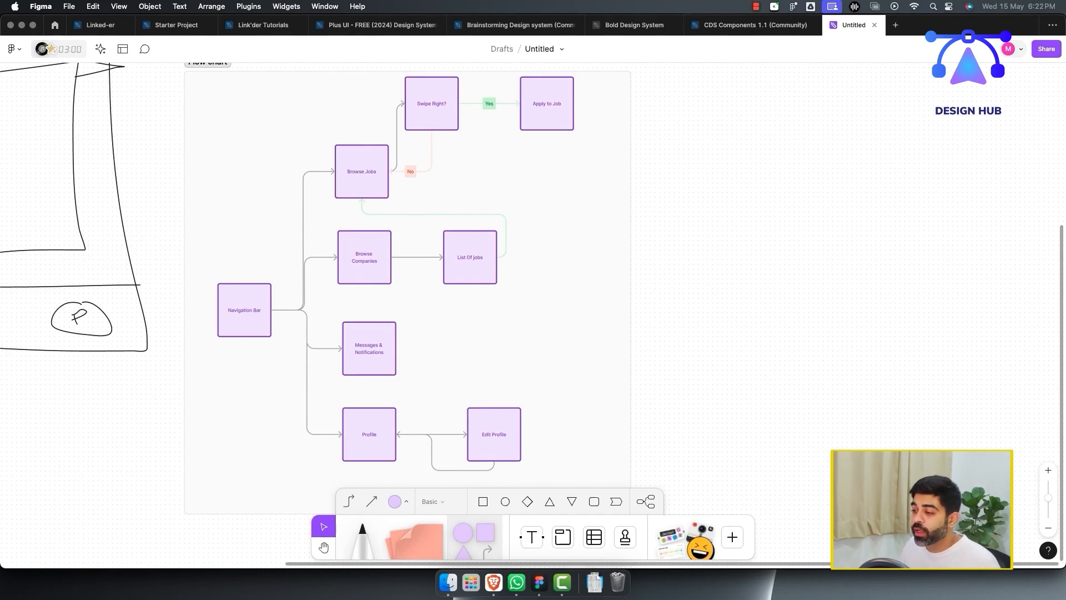
Step: Delete the "No" connector between the "Swipe Right?" and Browse Jobs boxes
{"action": "scroll", "coordinate": [466, 314], "scroll_direction": "down", "scroll_amount": 1}
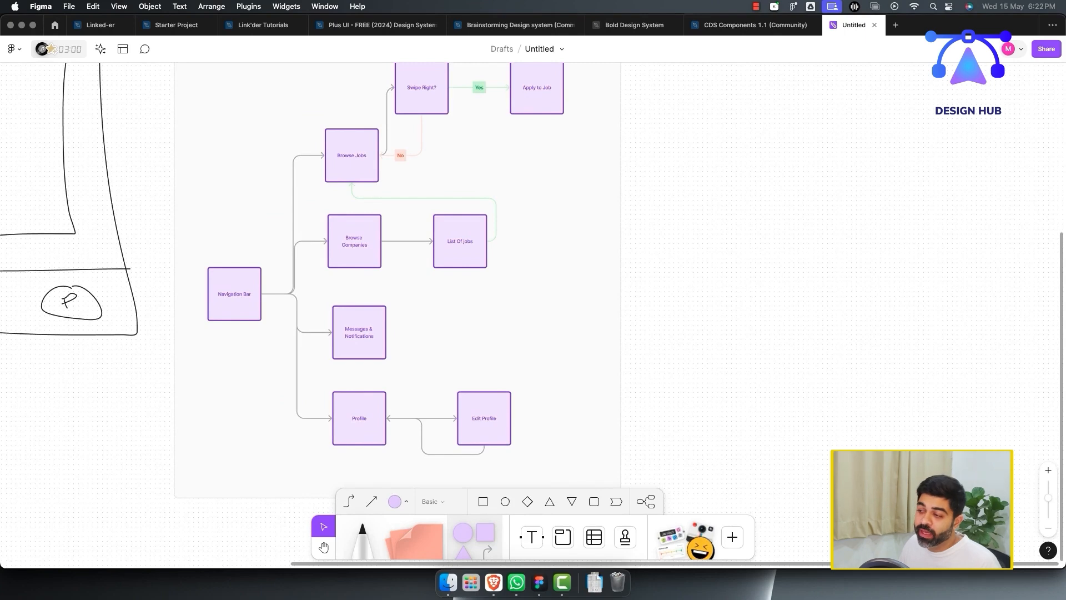
{"action": "scroll", "coordinate": [316, 313], "scroll_direction": "up", "scroll_amount": 2}
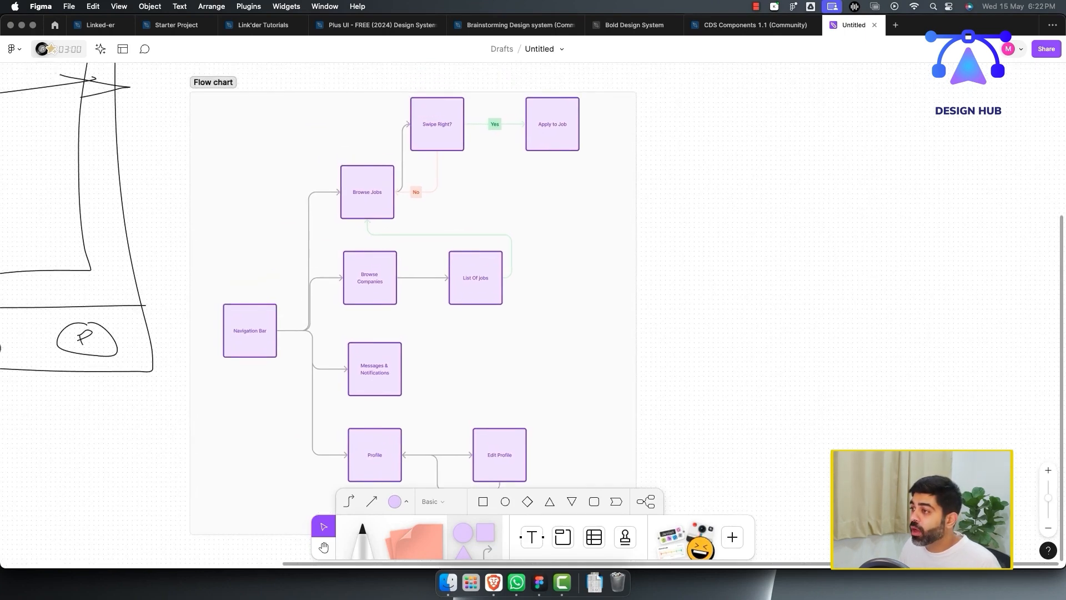
{"action": "left_click", "coordinate": [415, 192]}
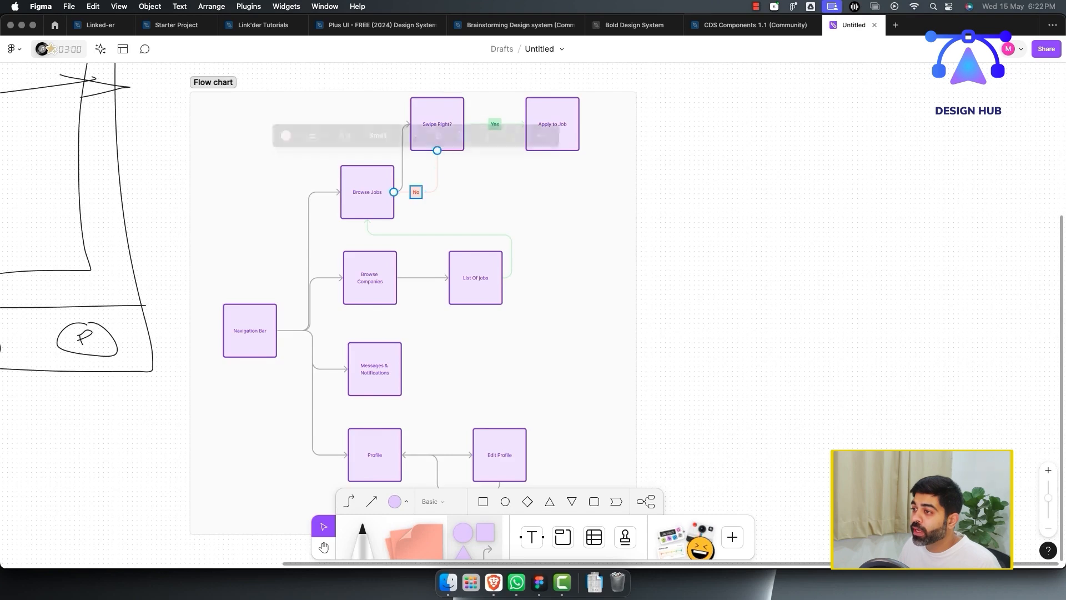
{"action": "key", "text": "Delete"}
Step: Duplicate the "Swipe Right?" box directly below itself and rename the copy "Swipe Left?"
{"action": "left_click", "coordinate": [437, 125]}
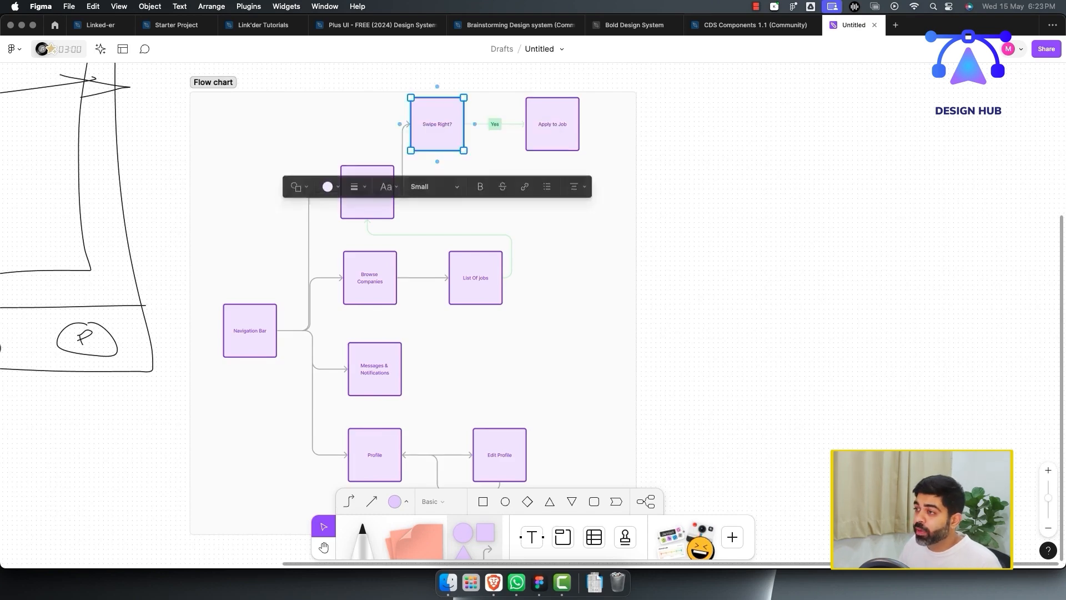
{"action": "left_click_drag", "start_coordinate": [437, 124], "coordinate": [437, 201]}
{"action": "key", "text": "Escape"}
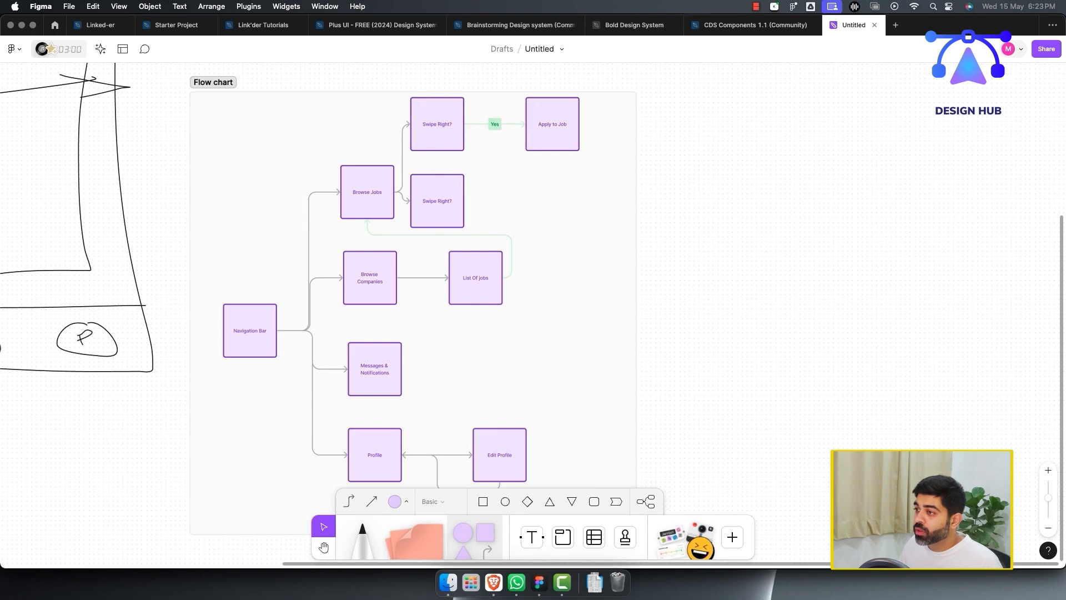
{"action": "double_click", "coordinate": [442, 201]}
{"action": "double_click", "coordinate": [442, 201]}
{"action": "type", "text": "Lef"}
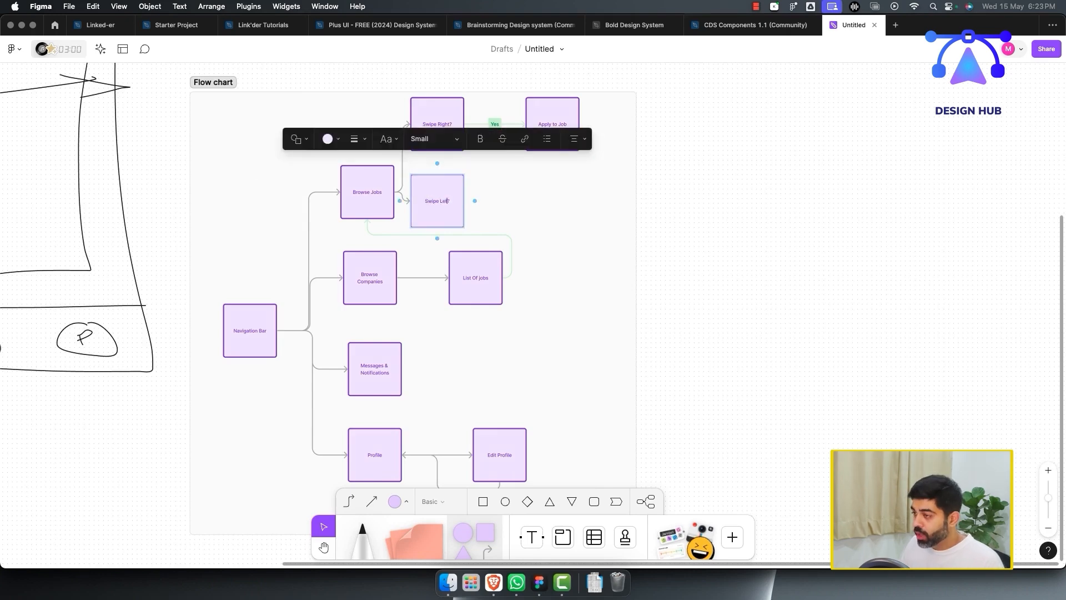
Step: Remove the "Yes" label from the connector between "Swipe Right?" and Apply to Job
{"action": "left_click", "coordinate": [552, 124]}
{"action": "mouse_move", "coordinate": [552, 124]}
{"action": "left_mouse_down"}
{"action": "mouse_move", "coordinate": [562, 148]}
{"action": "mouse_move", "coordinate": [552, 124]}
{"action": "left_mouse_up"}
{"action": "left_click", "coordinate": [547, 186]}
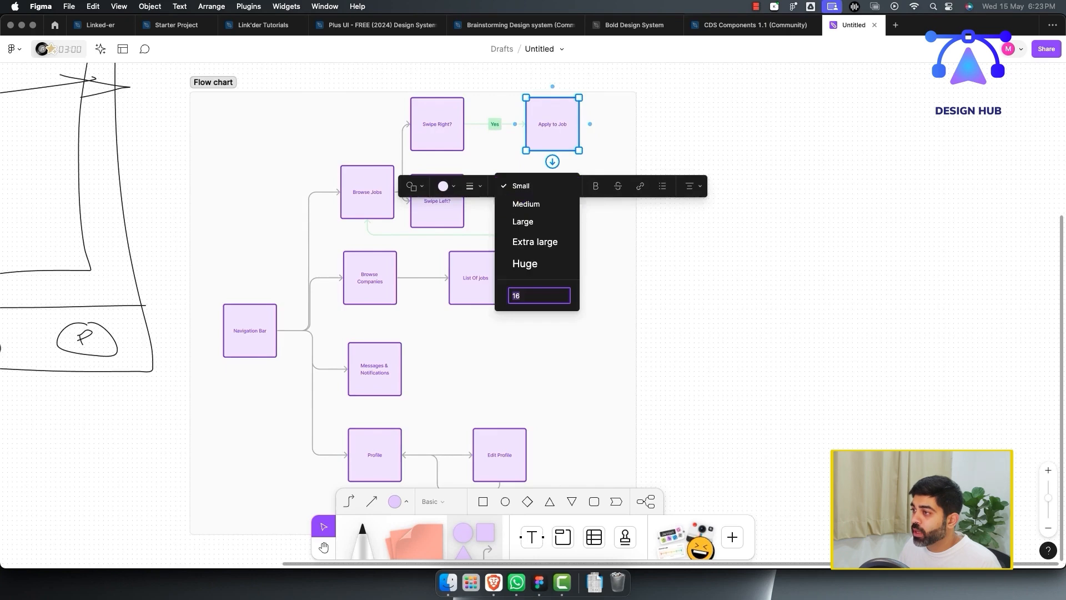
{"action": "left_click", "coordinate": [494, 124]}
{"action": "left_click", "coordinate": [495, 125]}
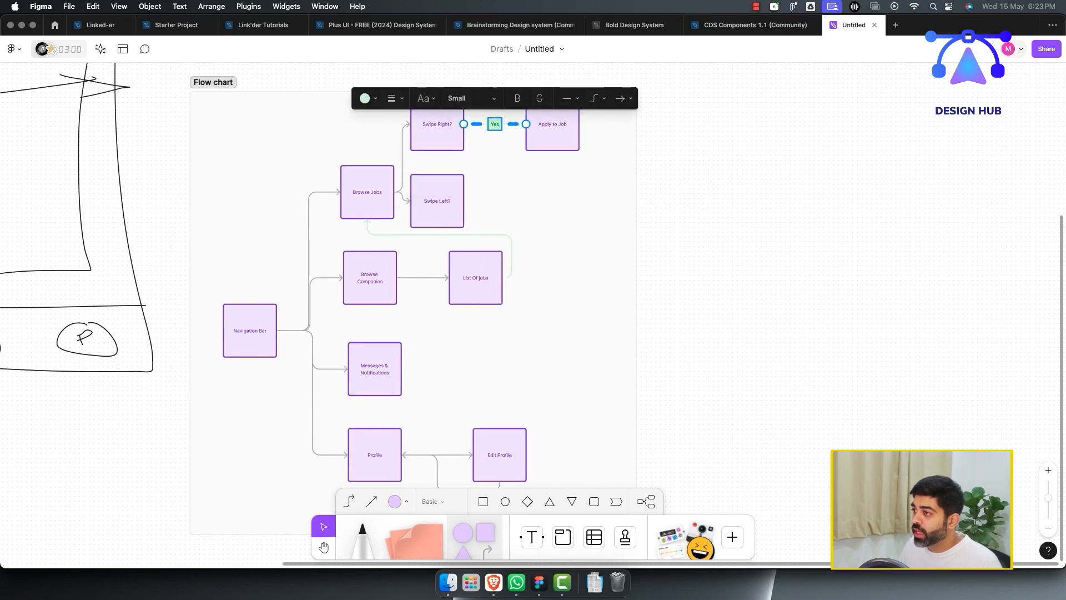
{"action": "double_click", "coordinate": [494, 125]}
{"action": "key", "text": "BackSpace"}
{"action": "left_click", "coordinate": [513, 181]}
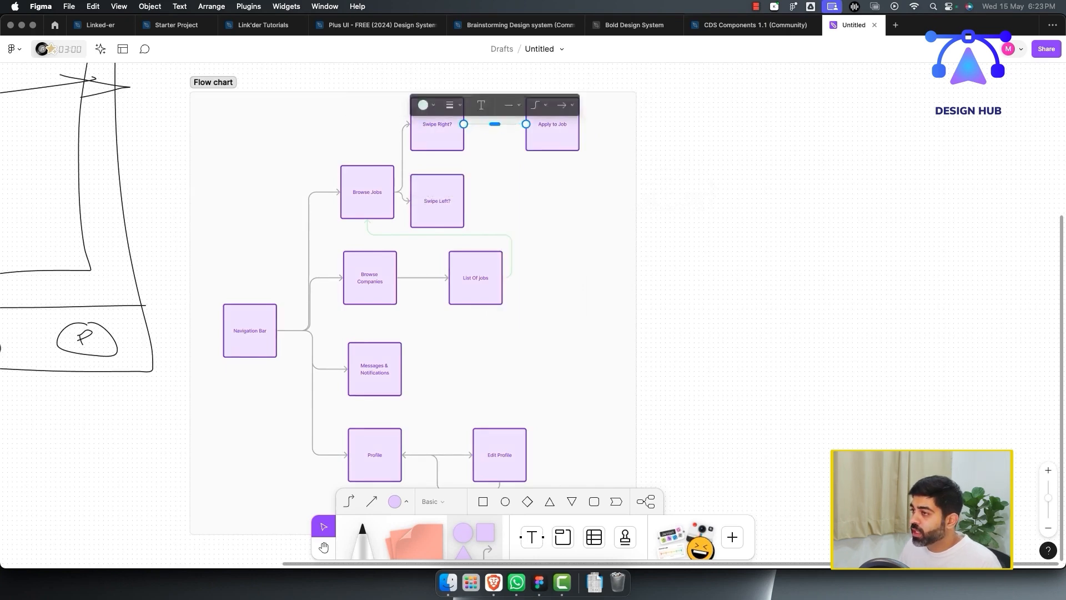
Step: Duplicate the Apply to Job box below itself and reattach the copy's connector to start from "Swipe Left?"
{"action": "left_click", "coordinate": [437, 201]}
{"action": "left_click", "coordinate": [553, 129]}
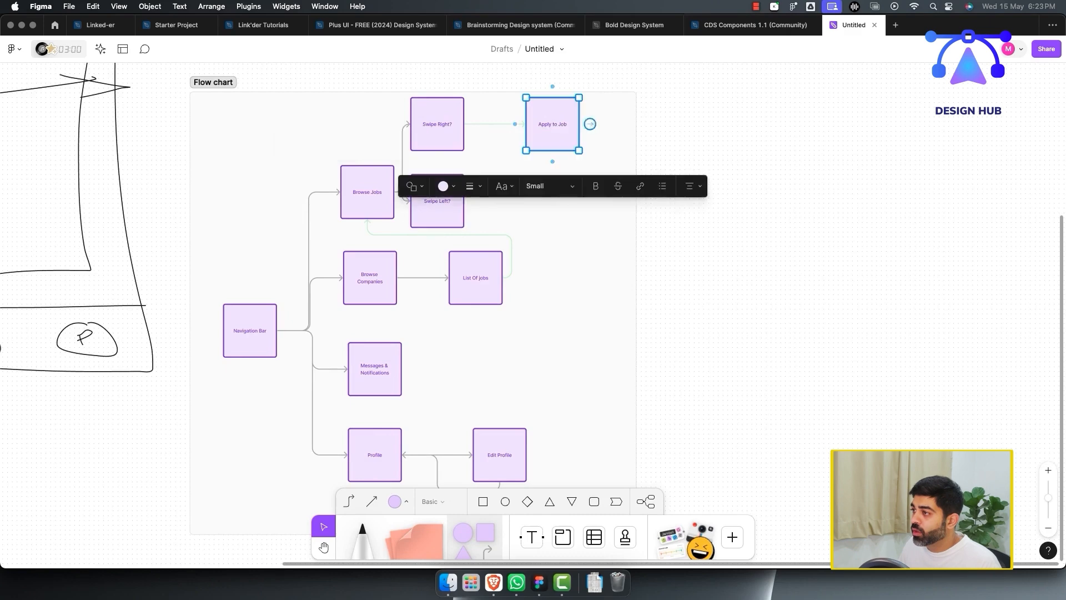
{"action": "left_click_drag", "start_coordinate": [555, 128], "coordinate": [556, 206]}
{"action": "left_click", "coordinate": [510, 173]}
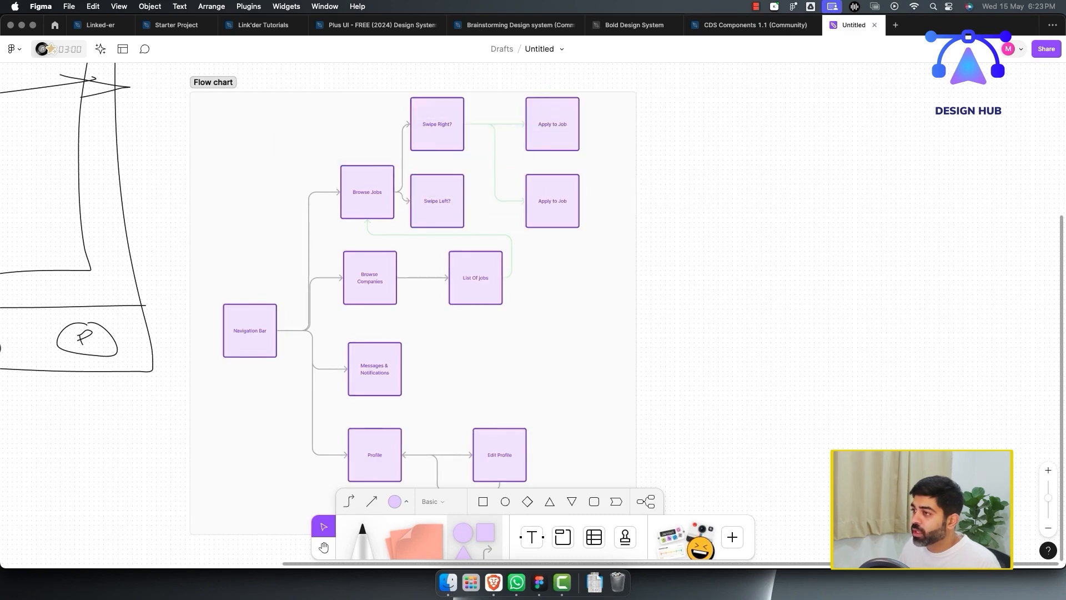
{"action": "left_click", "coordinate": [494, 167]}
{"action": "left_click_drag", "start_coordinate": [464, 124], "coordinate": [463, 201]}
Step: Rename the duplicated Apply to Job box beside "Swipe Left?" as "Skip"
{"action": "double_click", "coordinate": [553, 201]}
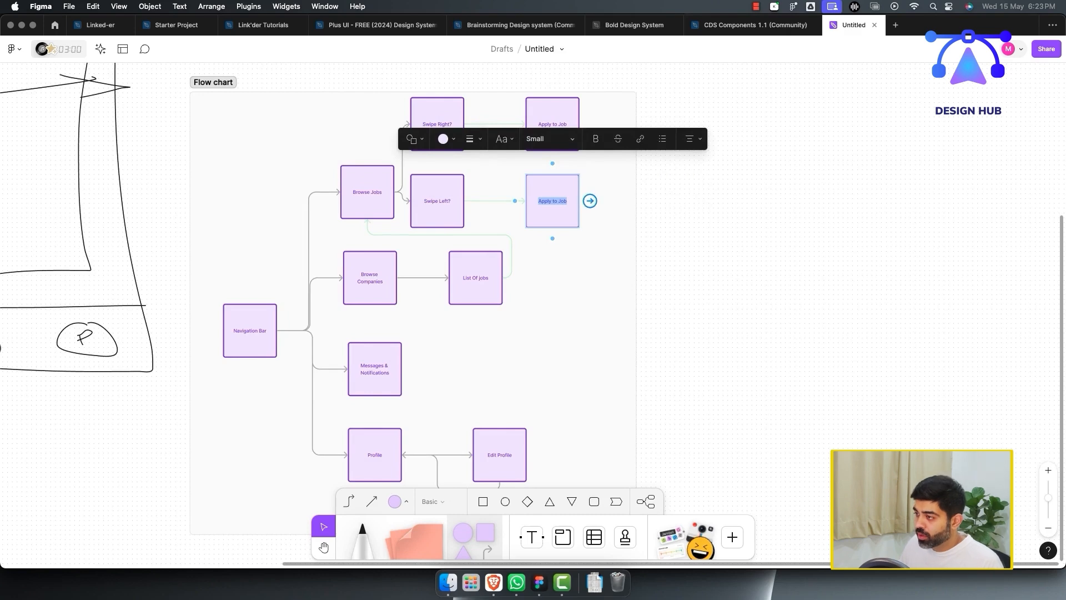
{"action": "type", "text": "Skip"}
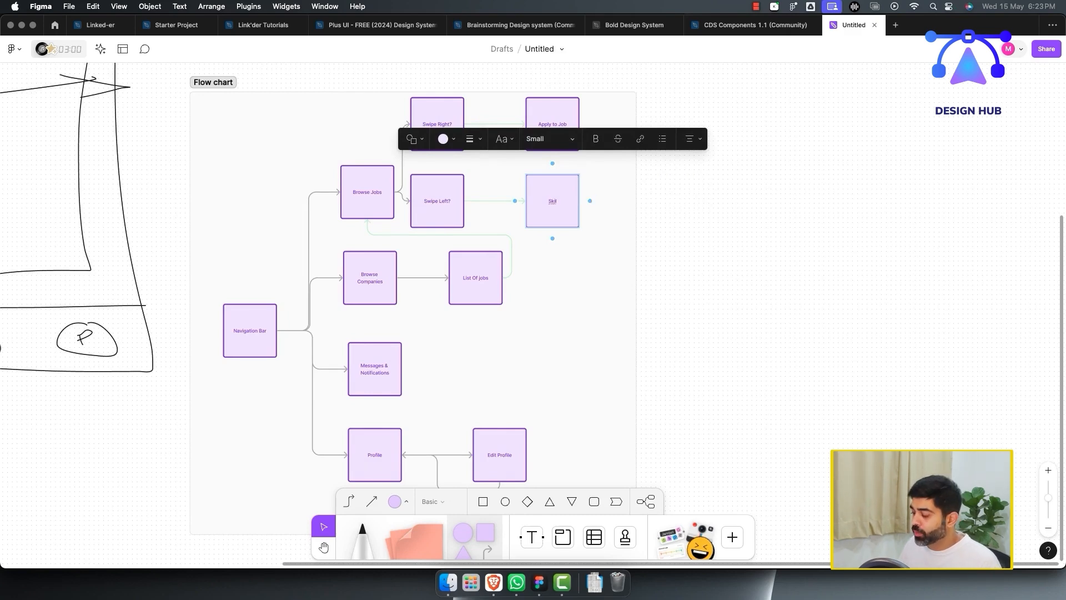
{"action": "left_click", "coordinate": [647, 305]}
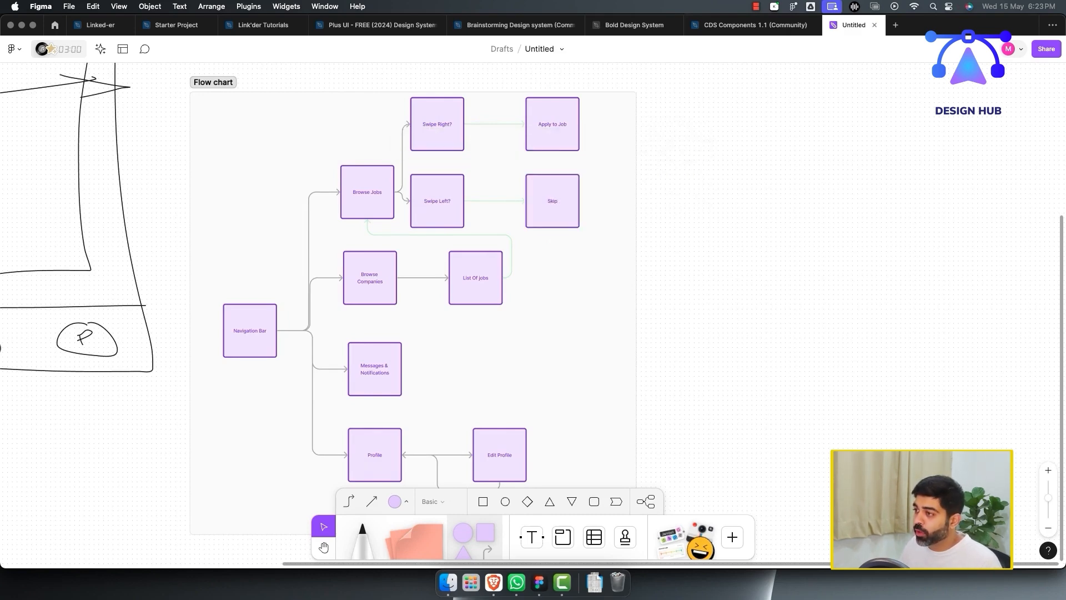
Step: Colour the connector from "Swipe Left?" to Skip red
{"action": "scroll", "coordinate": [638, 305], "scroll_direction": "up", "scroll_amount": 3}
{"action": "scroll", "coordinate": [639, 305], "scroll_direction": "up", "scroll_amount": 1}
{"action": "left_click", "coordinate": [483, 224]}
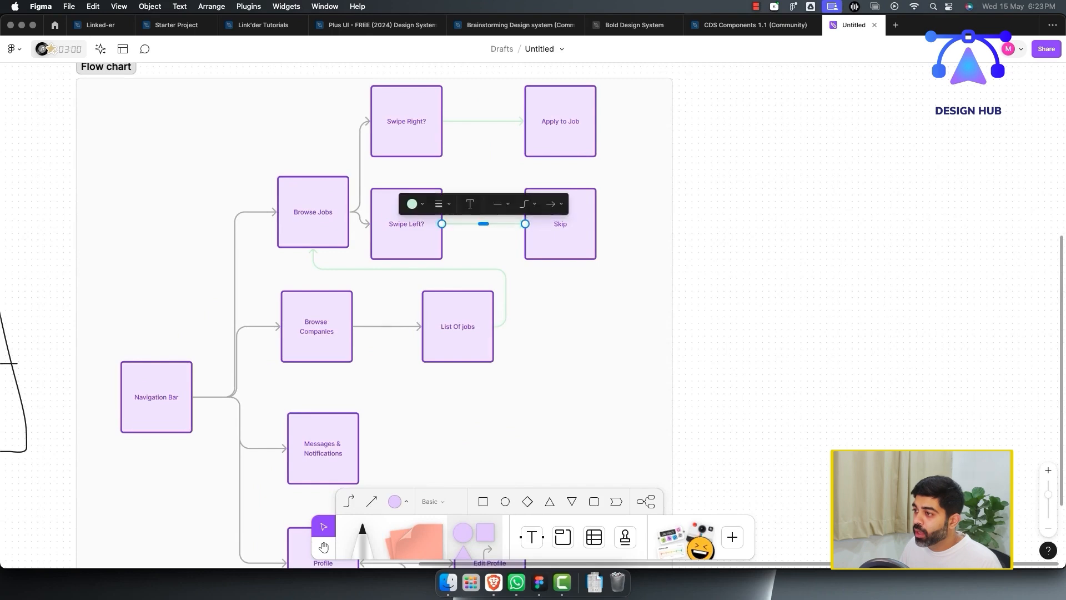
{"action": "left_click", "coordinate": [416, 204]}
{"action": "left_click", "coordinate": [378, 159]}
{"action": "left_click", "coordinate": [482, 171]}
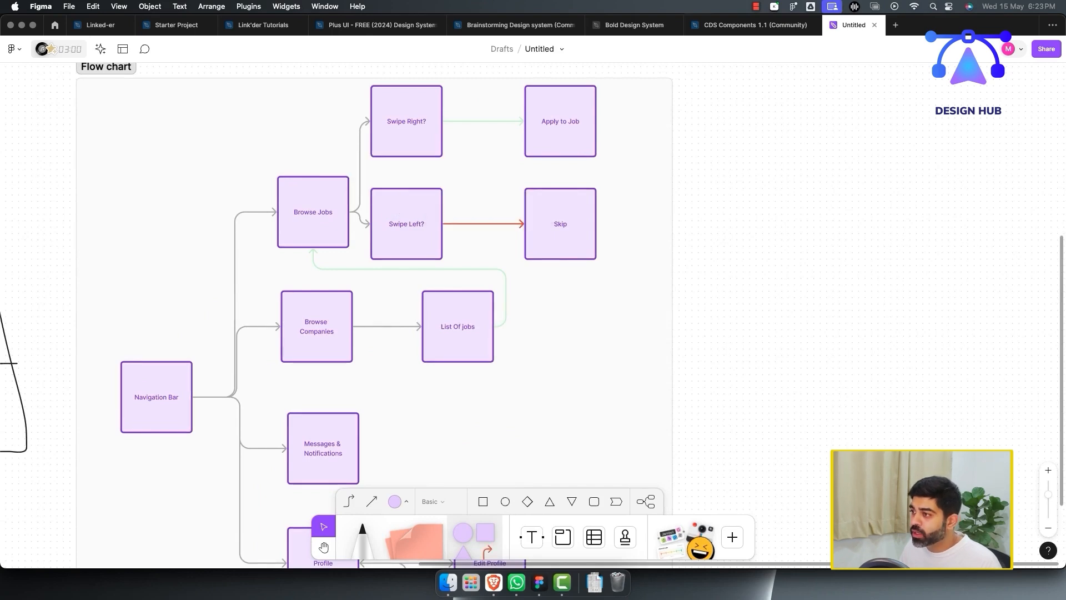
Step: Widen the Flow chart section to leave more room beyond the Apply to Job and Skip boxes
{"action": "left_click", "coordinate": [627, 311]}
{"action": "left_click_drag", "start_coordinate": [673, 311], "coordinate": [884, 311]}
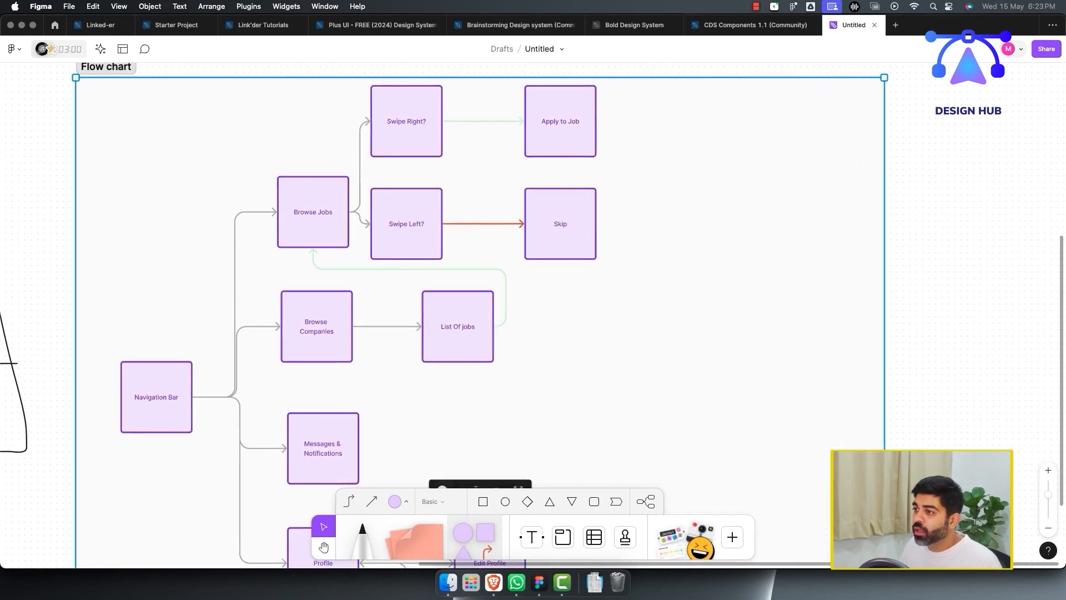
{"action": "left_click", "coordinate": [913, 311]}
Step: Centre Browse Jobs between its two swipe boxes, and lower Browse Companies and List Of jobs, aligning Browse Companies above Messages & Notifications
{"action": "scroll", "coordinate": [636, 311], "scroll_direction": "down", "scroll_amount": 3}
{"action": "scroll", "coordinate": [389, 222], "scroll_direction": "down", "scroll_amount": 1}
{"action": "left_click_drag", "start_coordinate": [385, 196], "coordinate": [373, 172]}
{"action": "left_click", "coordinate": [491, 279]}
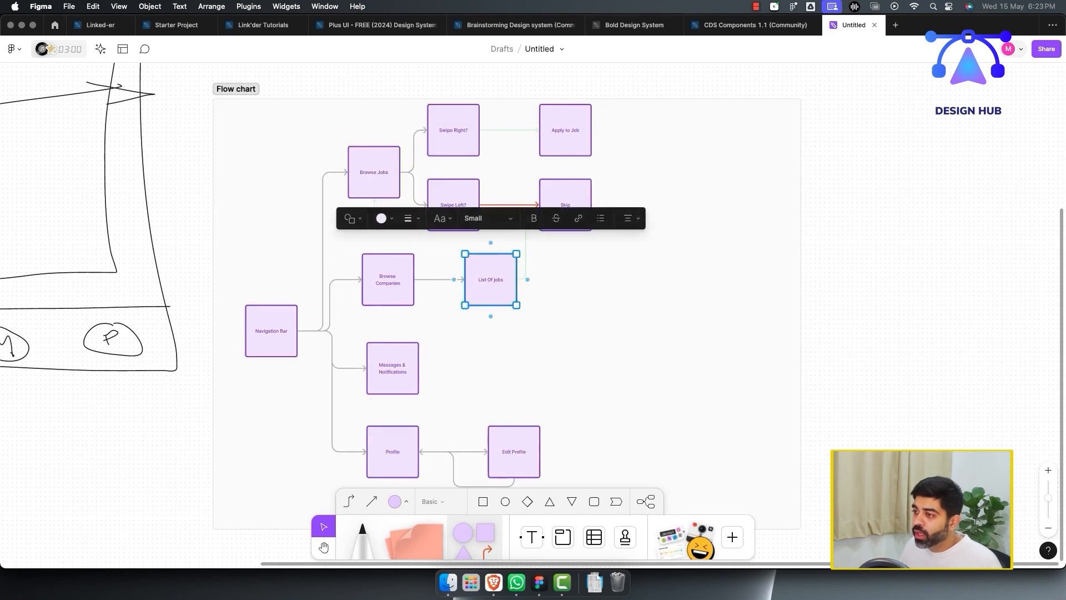
{"action": "left_click_drag", "start_coordinate": [388, 280], "coordinate": [392, 294]}
{"action": "left_click_drag", "start_coordinate": [490, 280], "coordinate": [491, 293]}
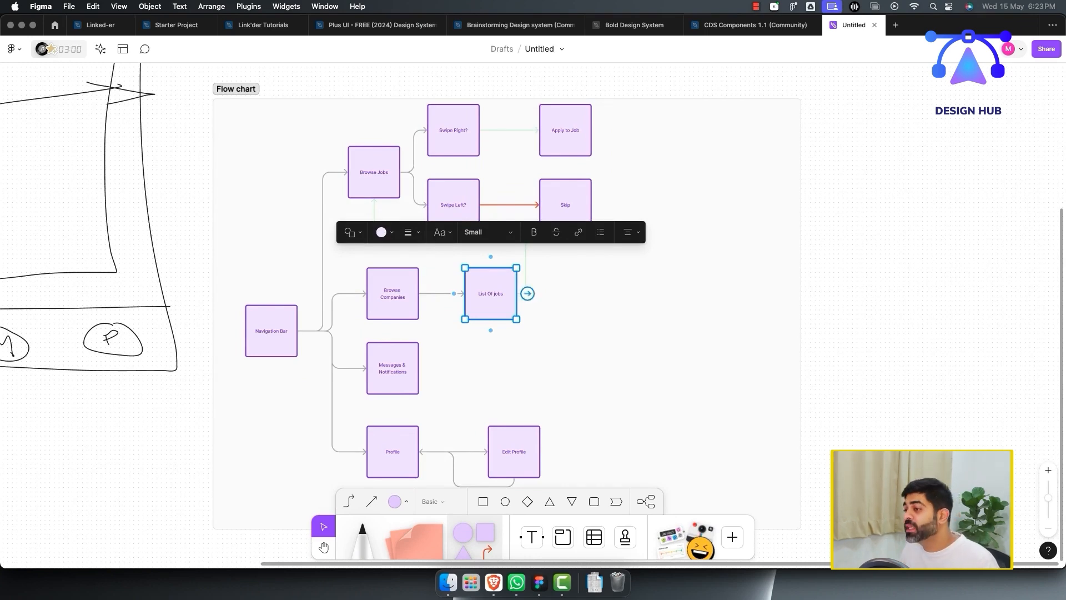
{"action": "key", "text": "Escape"}
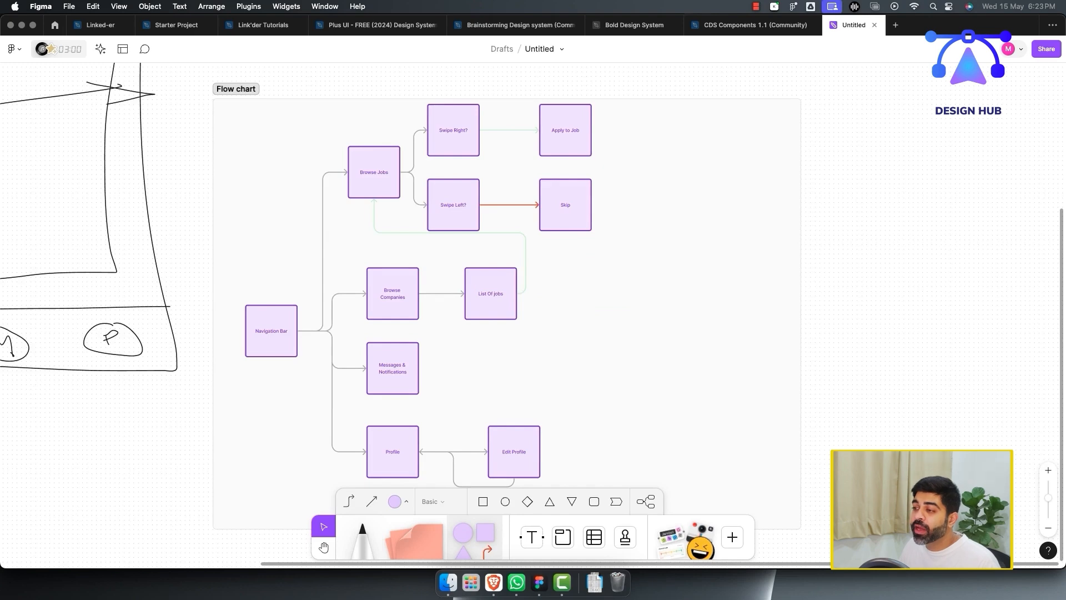
Step: Lower the horizontal run of the green connector between List Of jobs and Browse Jobs to clear the "Swipe Left?" box
{"action": "left_click", "coordinate": [526, 259]}
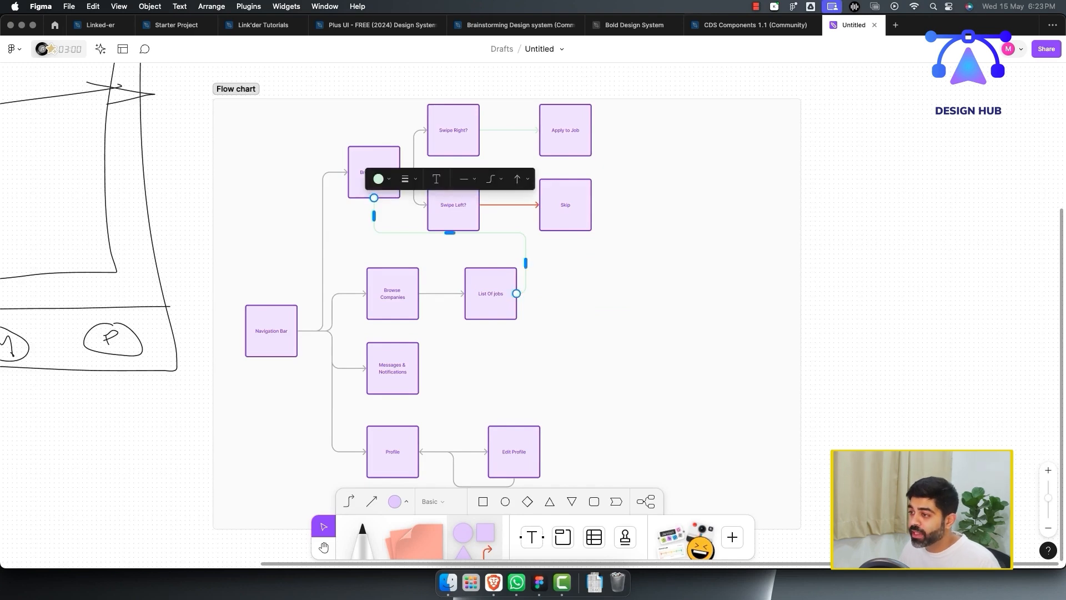
{"action": "left_click_drag", "start_coordinate": [450, 232], "coordinate": [449, 249]}
{"action": "left_click", "coordinate": [499, 294]}
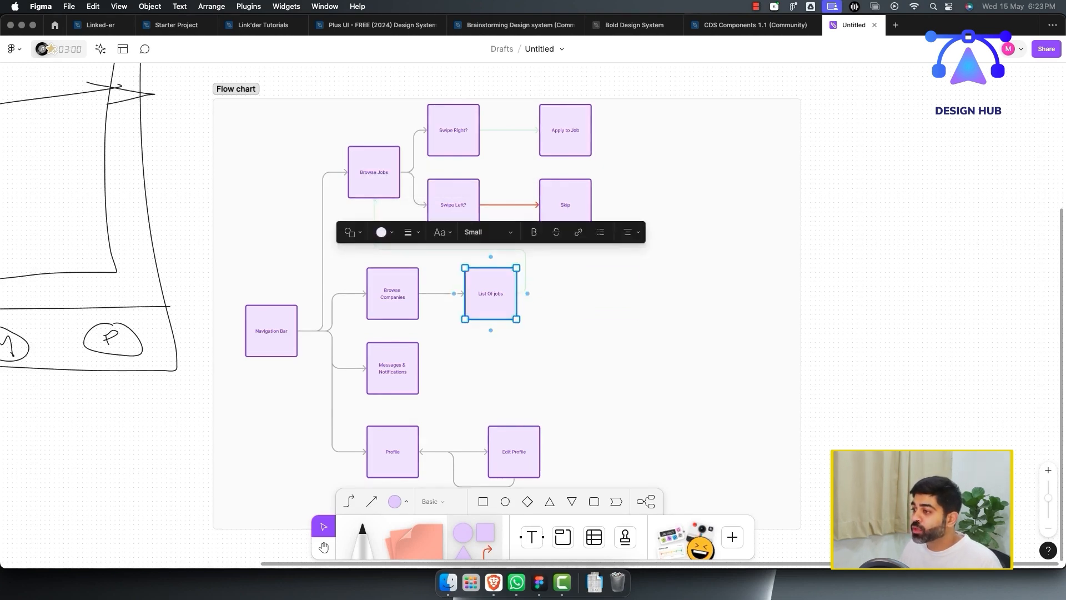
{"action": "scroll", "coordinate": [408, 302], "scroll_direction": "right", "scroll_amount": 3}
{"action": "scroll", "coordinate": [408, 303], "scroll_direction": "down", "scroll_amount": 1}
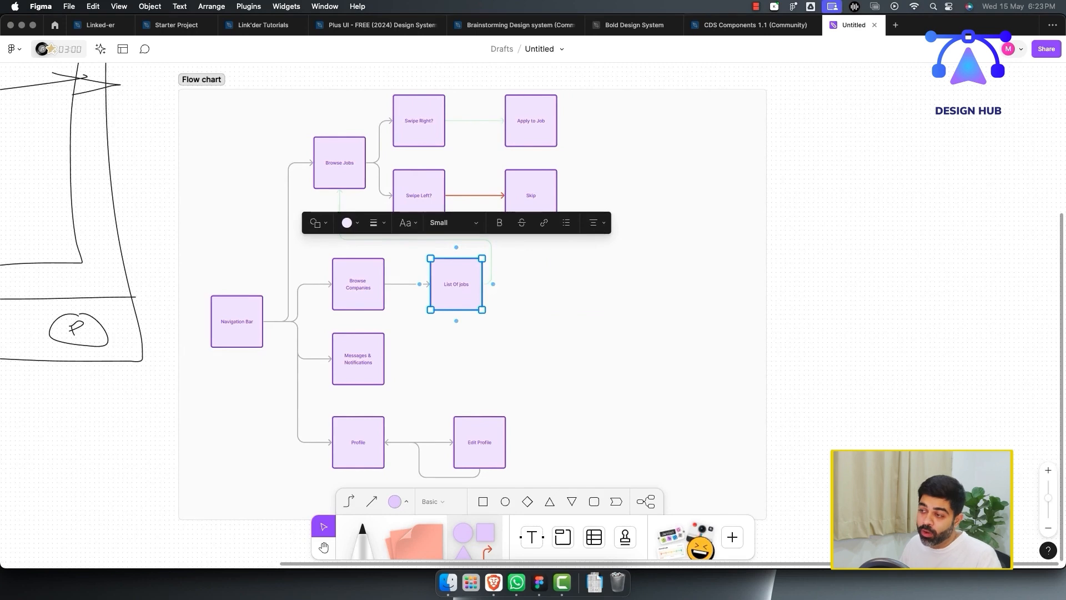
{"action": "key", "text": "Escape"}
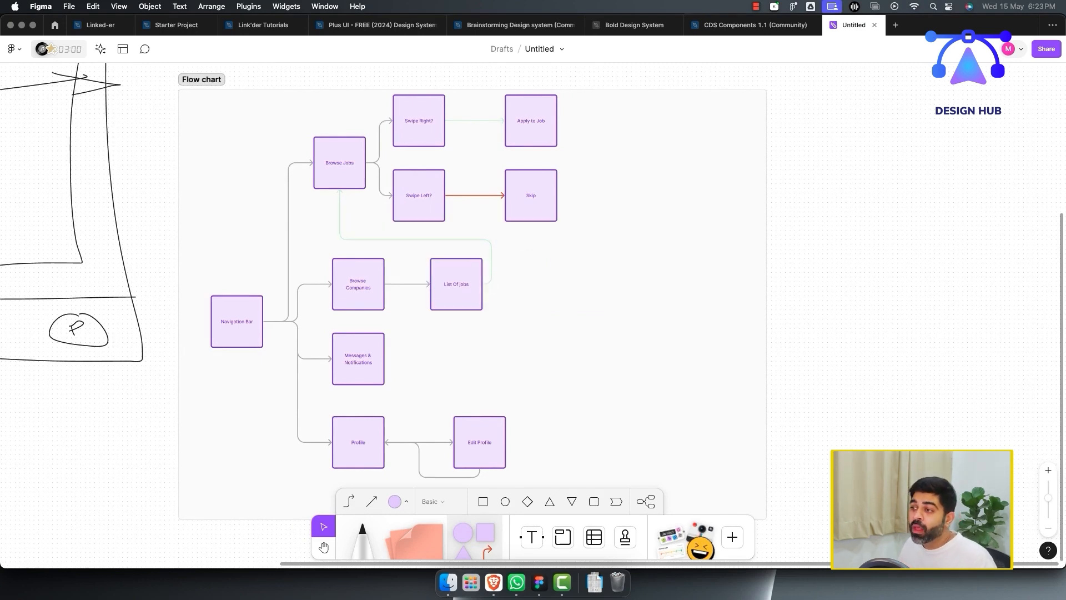
{"action": "scroll", "coordinate": [358, 311], "scroll_direction": "down", "scroll_amount": 3}
{"action": "left_click", "coordinate": [347, 306]}
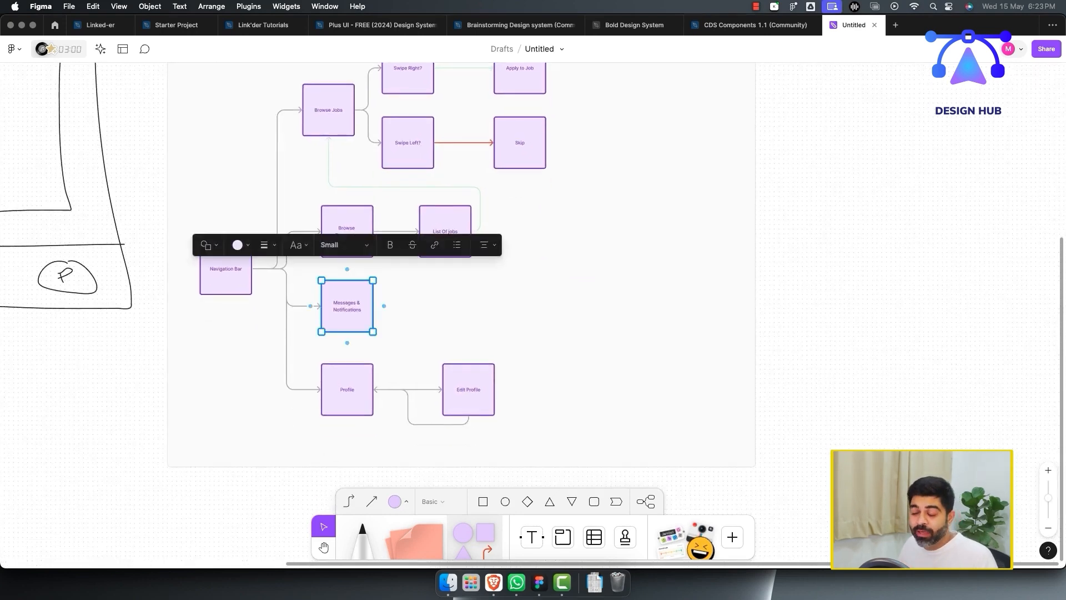
{"action": "key", "text": "Escape"}
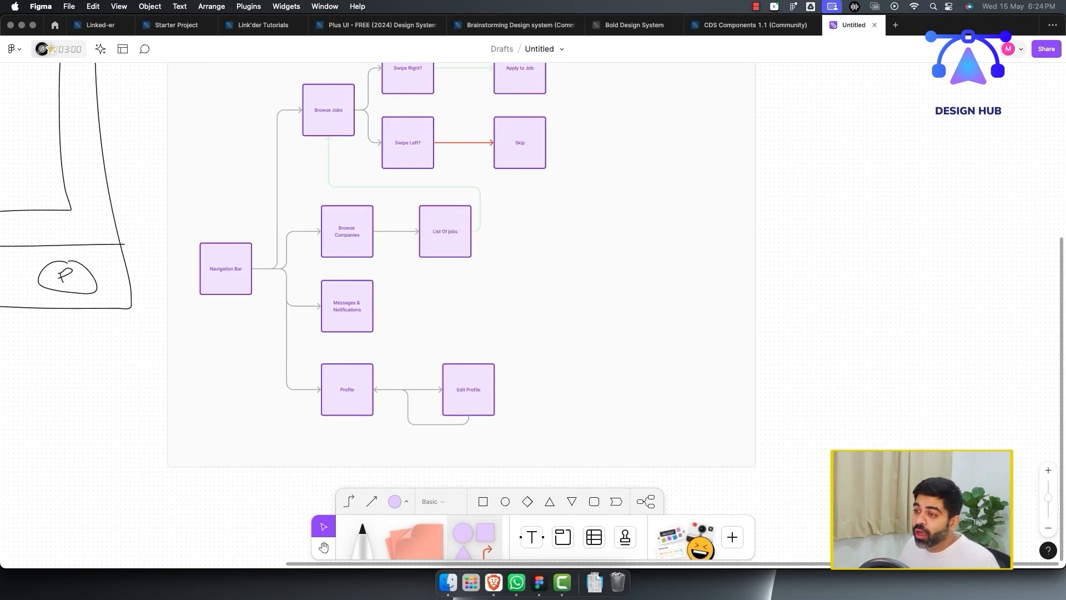
Step: Line up the vertical runs of the Navigation Bar connectors leading to Browse Jobs and Browse Companies
{"action": "left_click", "coordinate": [272, 188]}
{"action": "left_click", "coordinate": [277, 189]}
{"action": "left_click_drag", "start_coordinate": [277, 189], "coordinate": [284, 189]}
{"action": "left_click", "coordinate": [287, 247]}
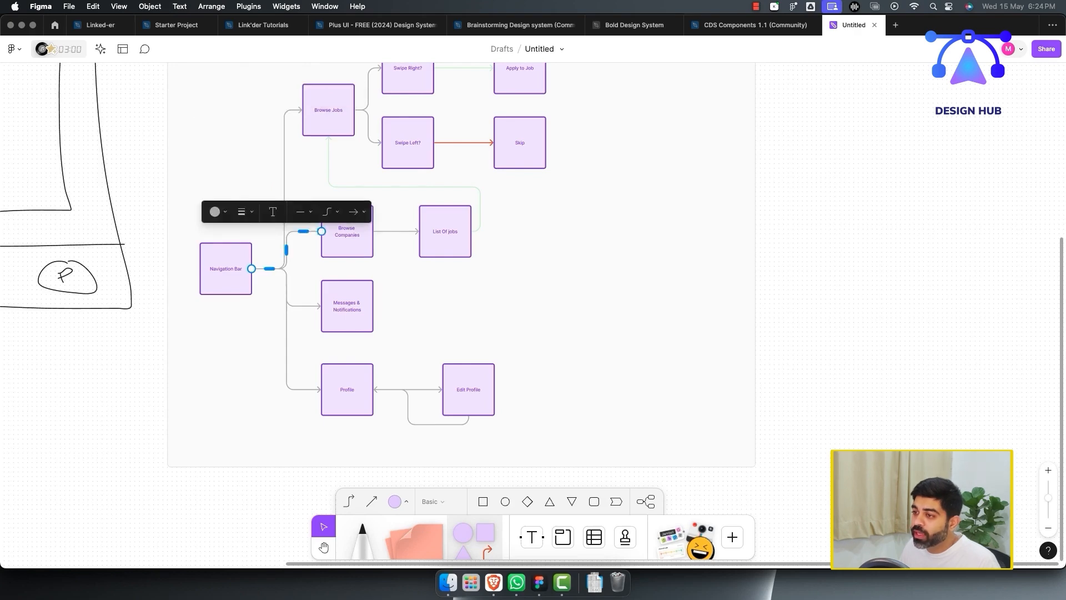
{"action": "left_click_drag", "start_coordinate": [287, 250], "coordinate": [284, 250]}
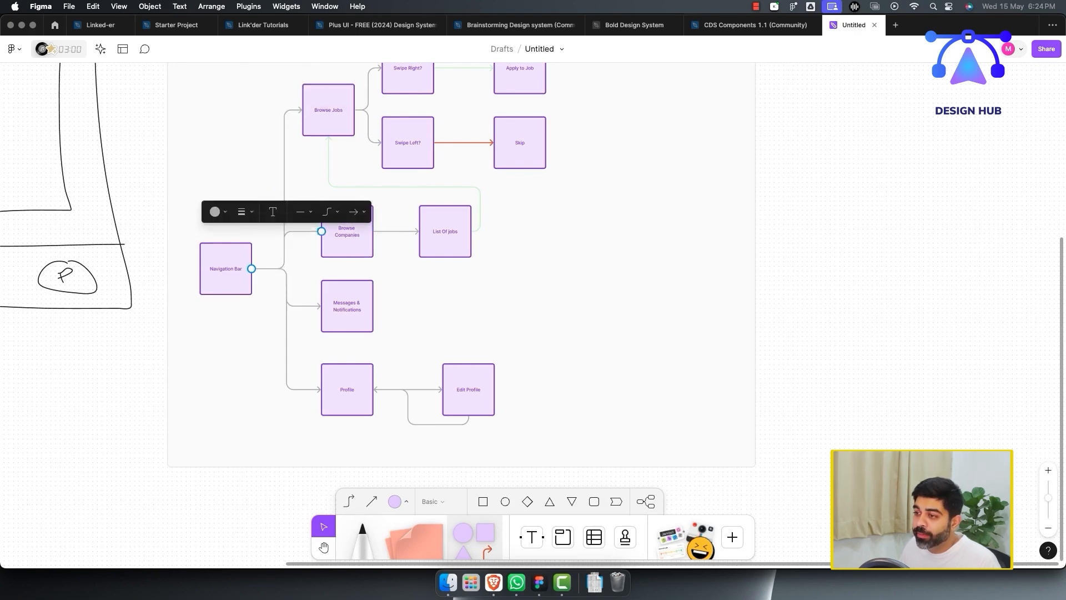
Step: Delete the return connector that loops from the underside of Edit Profile back to Profile
{"action": "left_click", "coordinate": [347, 389]}
{"action": "key", "text": "Escape"}
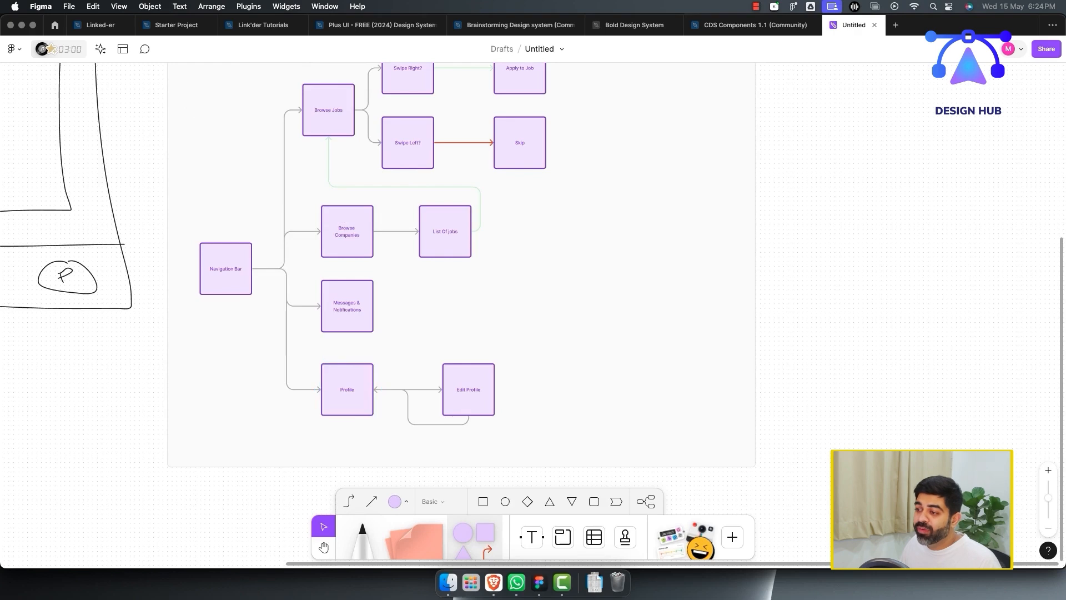
{"action": "left_click", "coordinate": [439, 424]}
{"action": "key", "text": "Delete"}
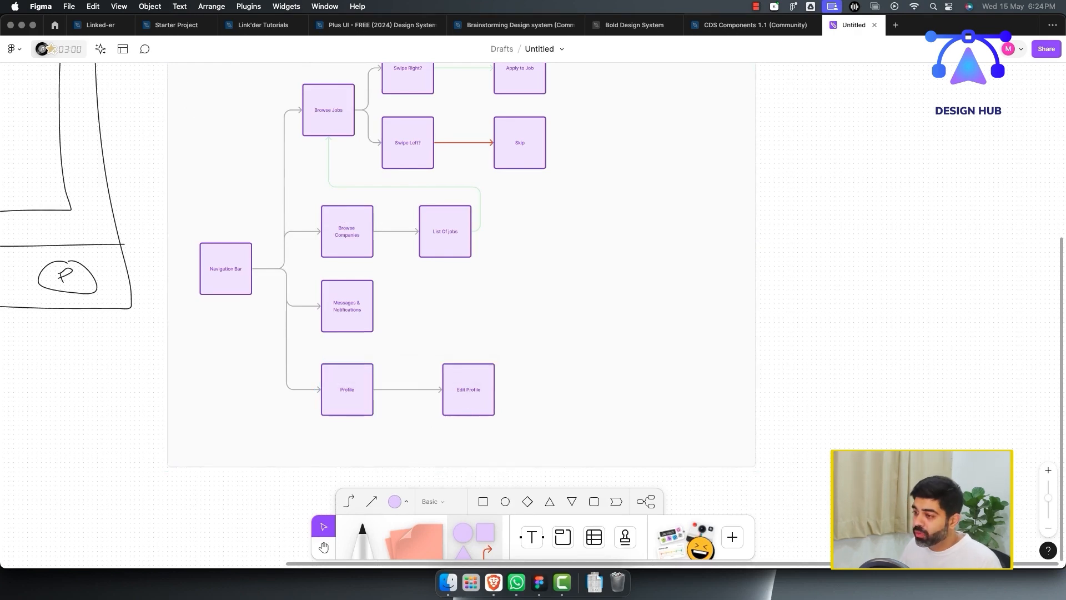
Step: Extend the Flow chart section upward for margin above the swipe boxes, and shift the whole section slightly up and right
{"action": "left_click", "coordinate": [488, 338]}
{"action": "scroll", "coordinate": [488, 338], "scroll_direction": "down", "scroll_amount": 2}
{"action": "scroll", "coordinate": [489, 338], "scroll_direction": "up", "scroll_amount": 1}
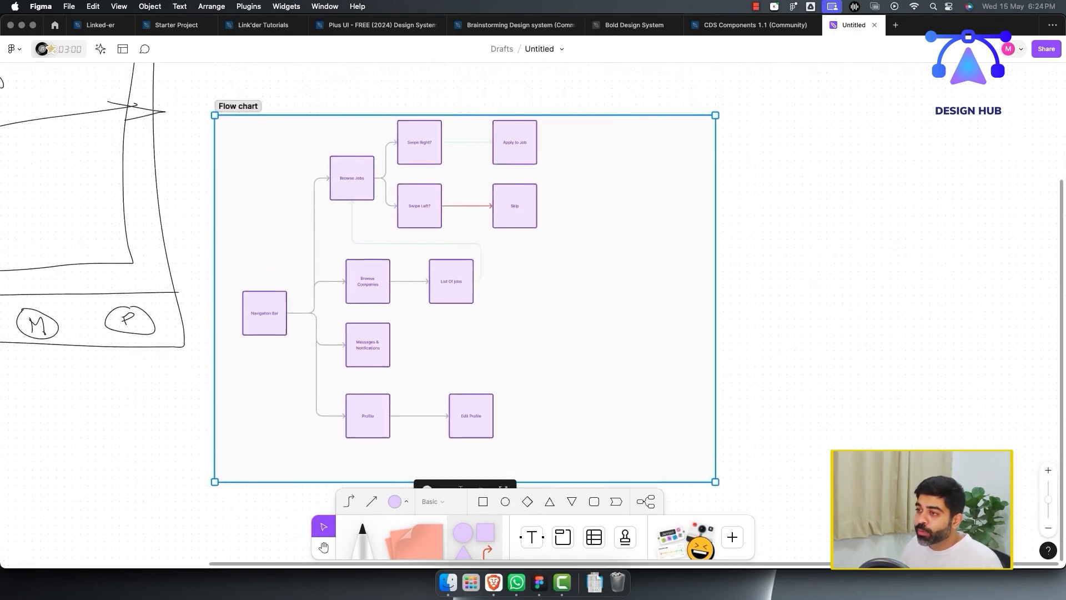
{"action": "left_click_drag", "start_coordinate": [500, 115], "coordinate": [500, 92]}
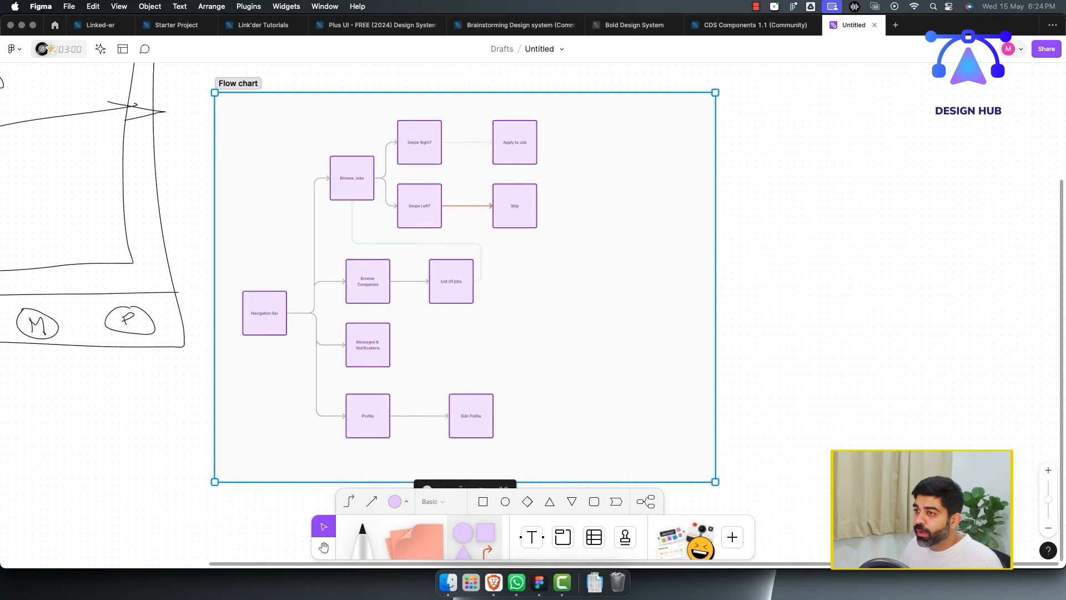
{"action": "left_click_drag", "start_coordinate": [583, 244], "coordinate": [603, 232]}
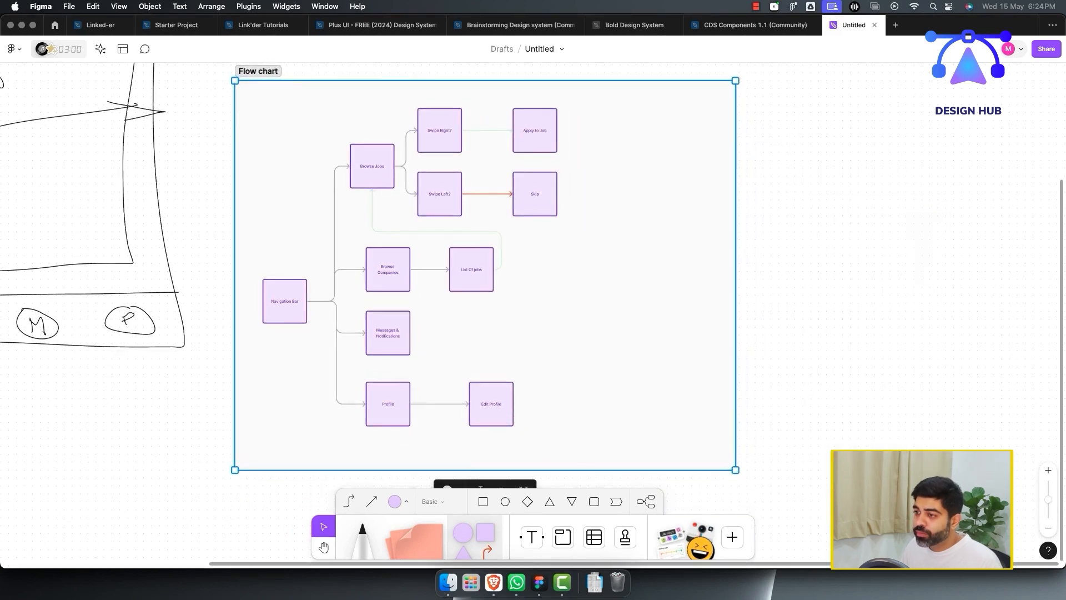
Step: Align Browse Companies directly beneath Browse Jobs, and List Of jobs directly beneath the "Swipe Left?" box
{"action": "left_click", "coordinate": [372, 166]}
{"action": "left_click", "coordinate": [387, 269], "text": "shift"}
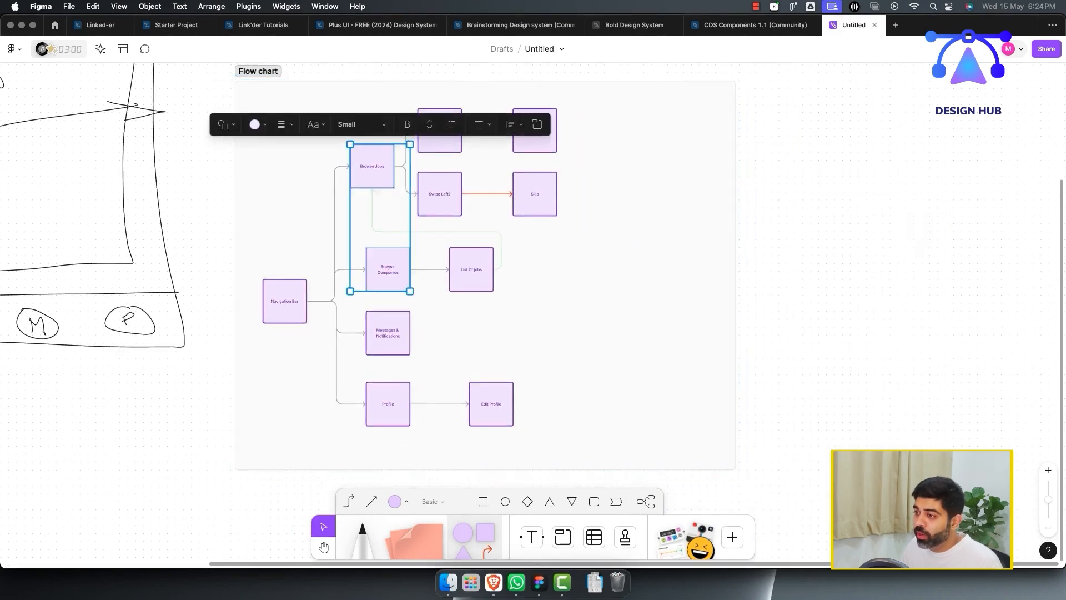
{"action": "key", "text": "Escape"}
{"action": "left_click_drag", "start_coordinate": [388, 269], "coordinate": [372, 269]}
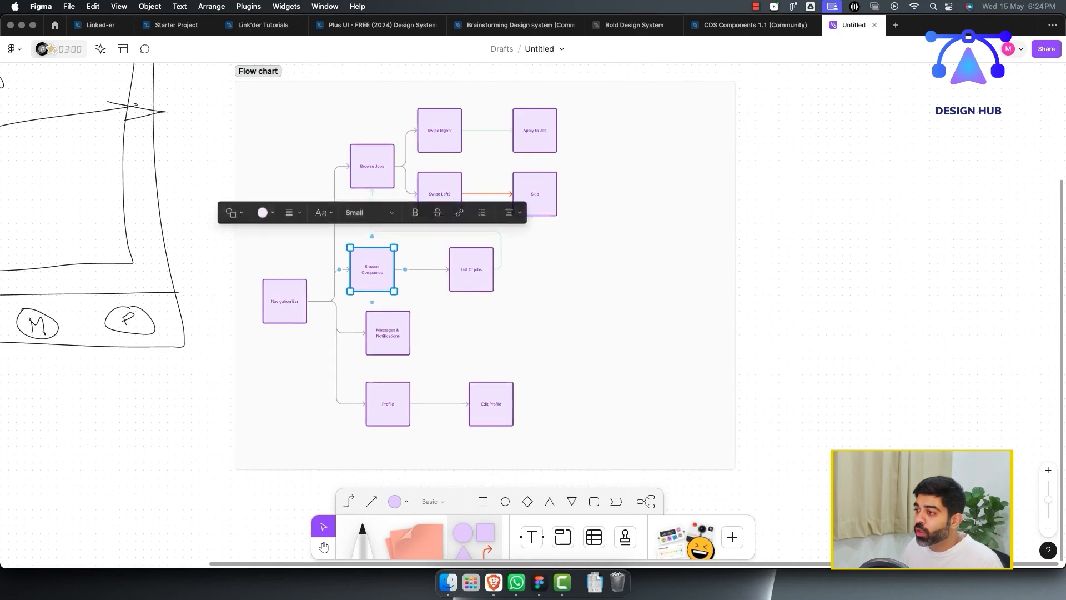
{"action": "key", "text": "Escape"}
{"action": "left_click_drag", "start_coordinate": [471, 269], "coordinate": [439, 269]}
{"action": "key", "text": "Escape"}
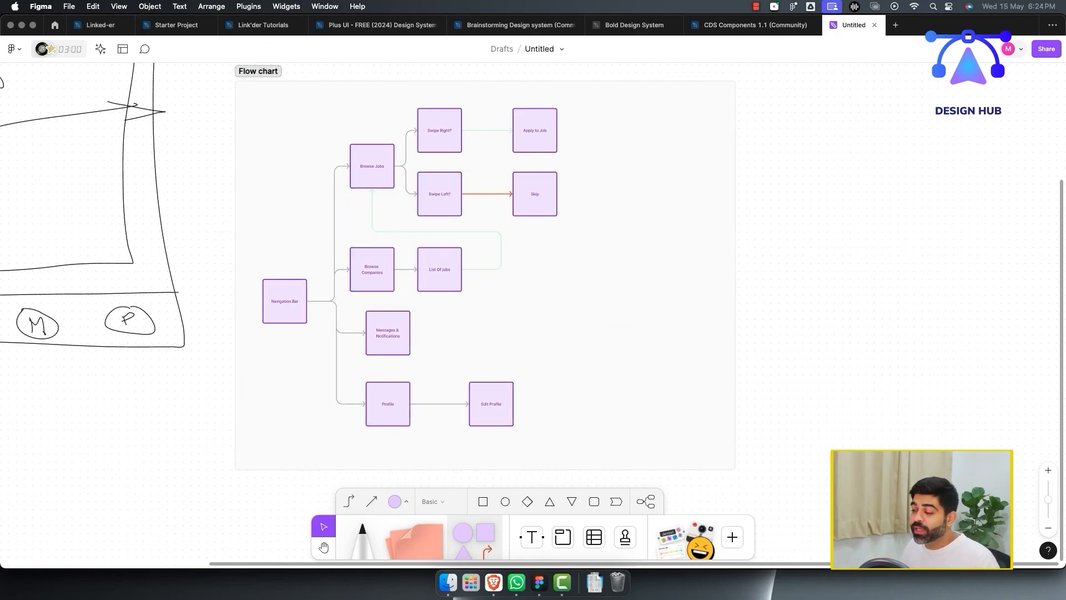
Step: Move the Browse Jobs box up slightly
{"action": "scroll", "coordinate": [498, 311], "scroll_direction": "right", "scroll_amount": 1}
{"action": "scroll", "coordinate": [499, 311], "scroll_direction": "up", "scroll_amount": 2}
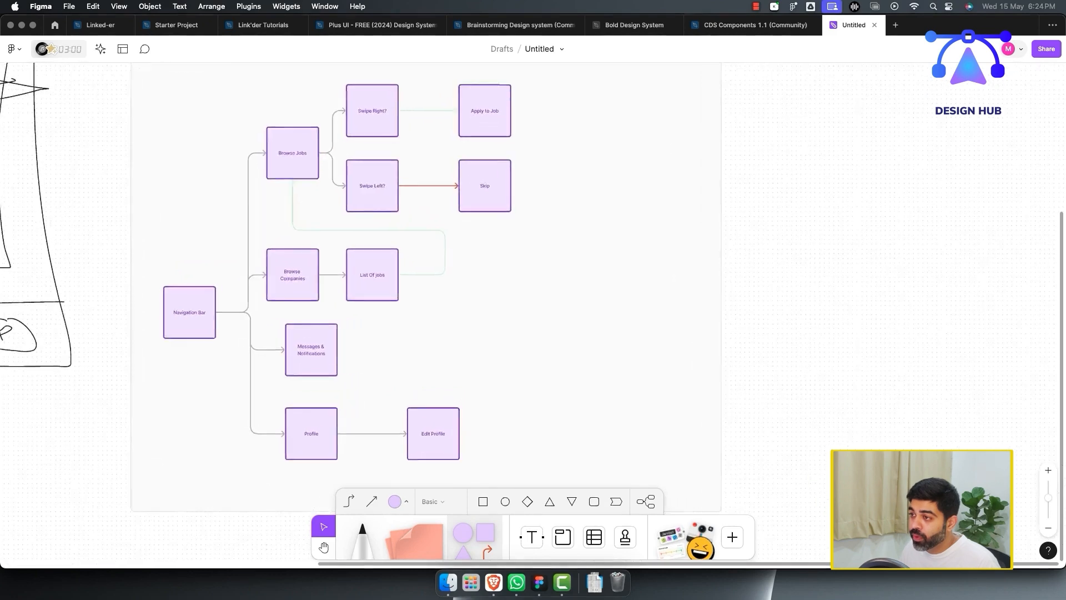
{"action": "scroll", "coordinate": [498, 311], "scroll_direction": "left", "scroll_amount": 1}
{"action": "scroll", "coordinate": [402, 292], "scroll_direction": "left", "scroll_amount": 1}
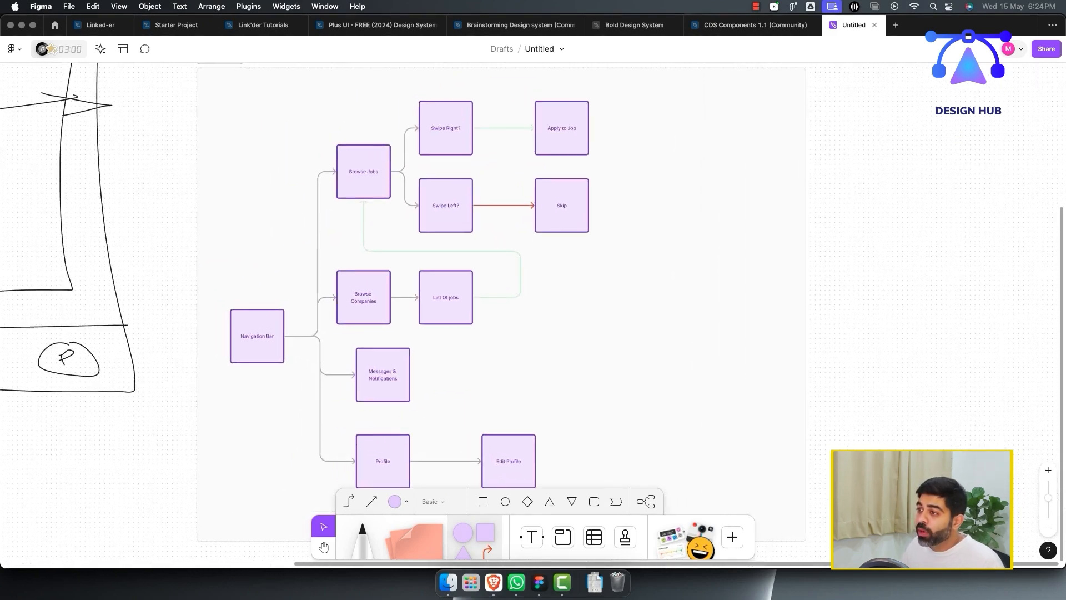
{"action": "left_click_drag", "start_coordinate": [364, 181], "coordinate": [363, 171]}
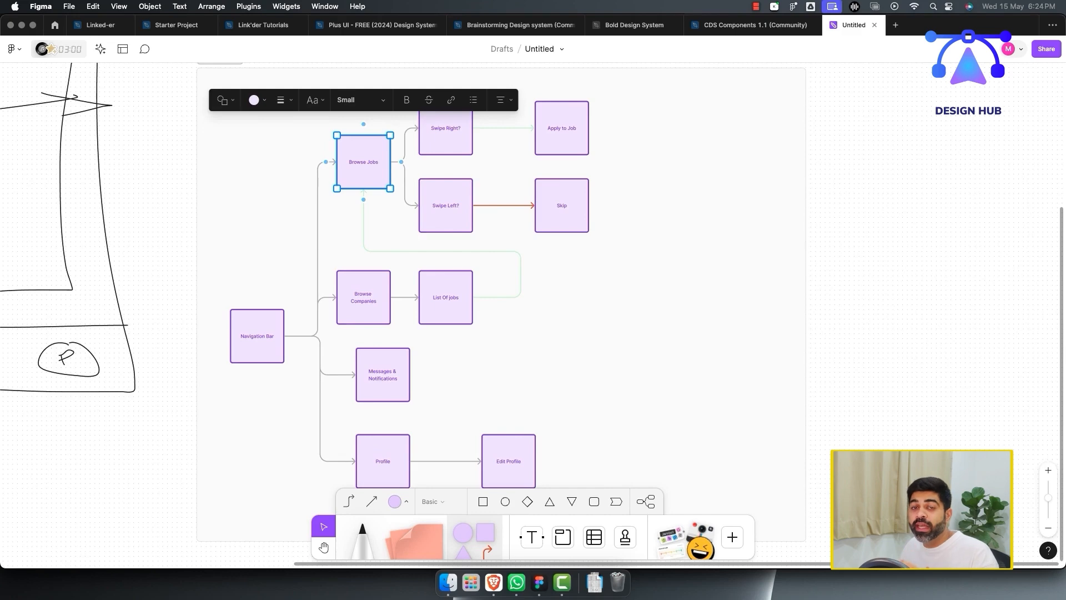
Step: Add a connected box below Profile and label it "Saved Jobs"
{"action": "scroll", "coordinate": [388, 278], "scroll_direction": "up", "scroll_amount": 2}
{"action": "scroll", "coordinate": [389, 278], "scroll_direction": "right", "scroll_amount": 1}
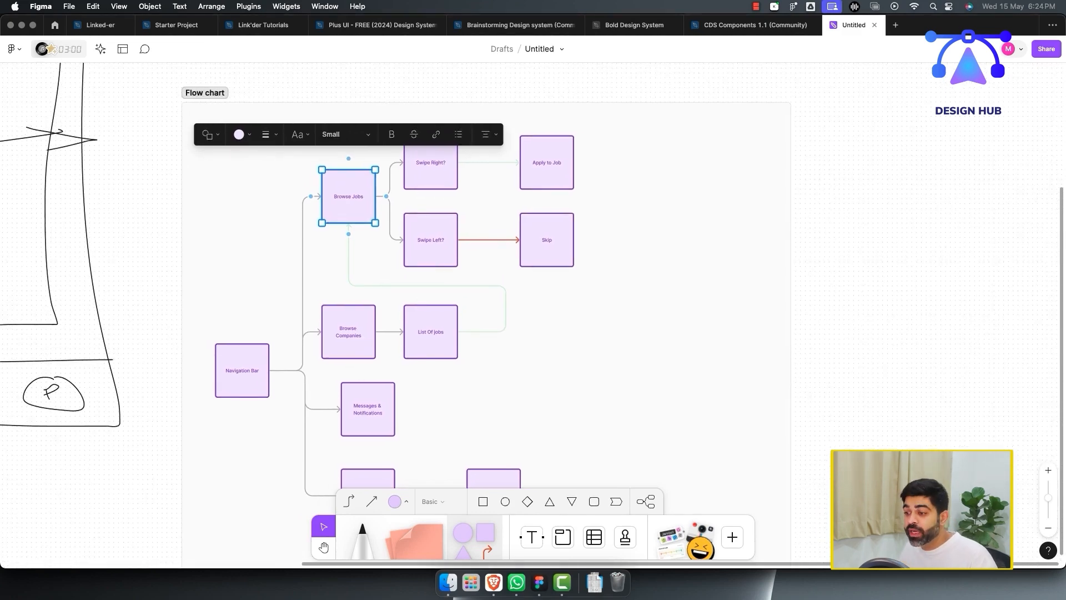
{"action": "scroll", "coordinate": [388, 278], "scroll_direction": "down", "scroll_amount": 5}
{"action": "scroll", "coordinate": [389, 278], "scroll_direction": "right", "scroll_amount": 1}
{"action": "left_click", "coordinate": [326, 340]}
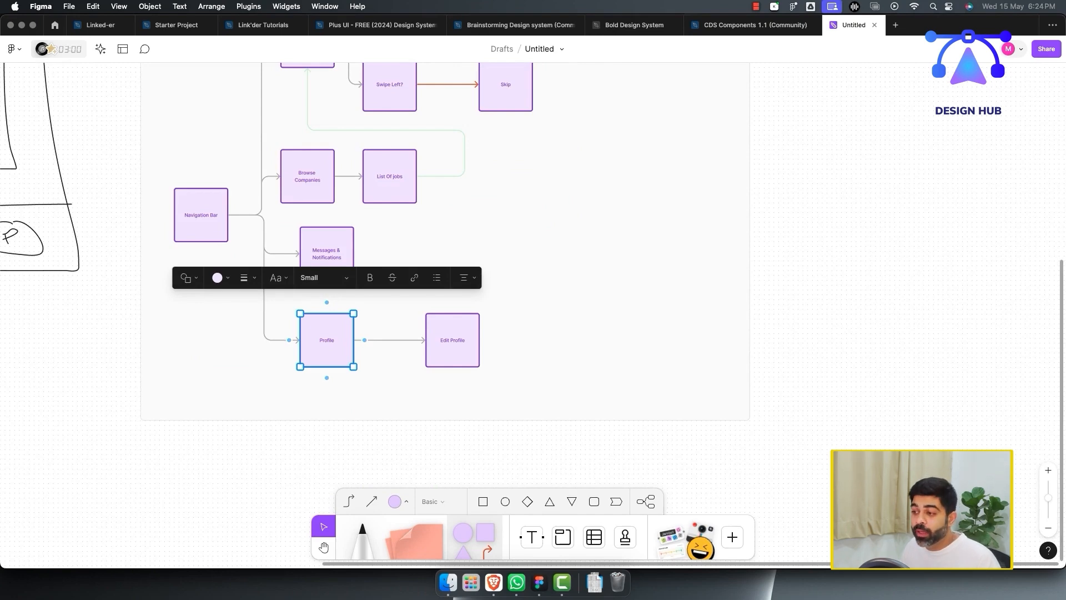
{"action": "key", "text": "Escape"}
{"action": "left_click", "coordinate": [326, 340]}
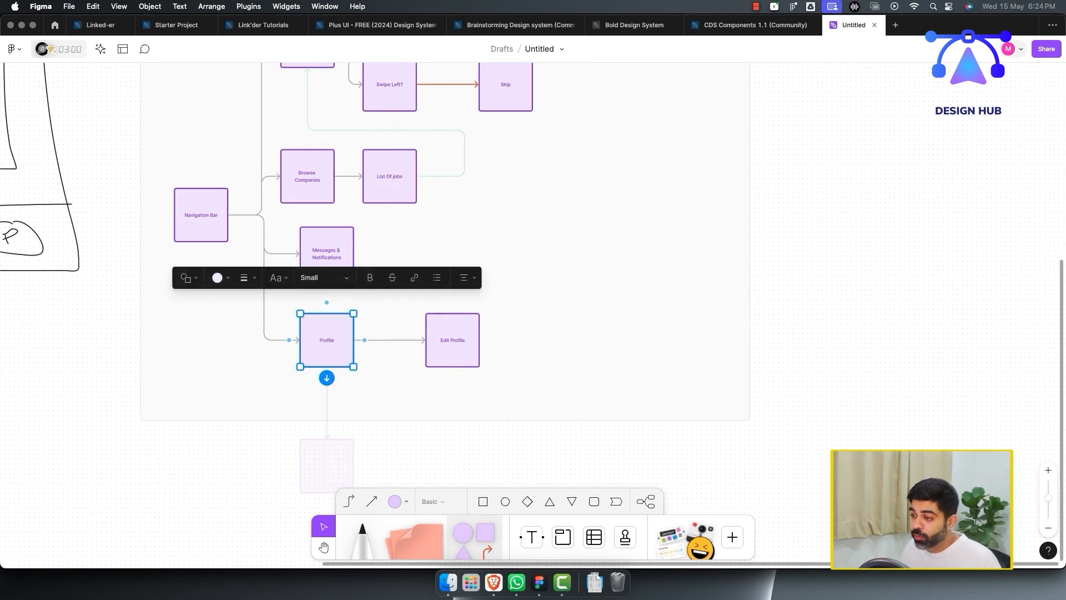
{"action": "left_click", "coordinate": [326, 377]}
{"action": "type", "text": "Saved Jo"}
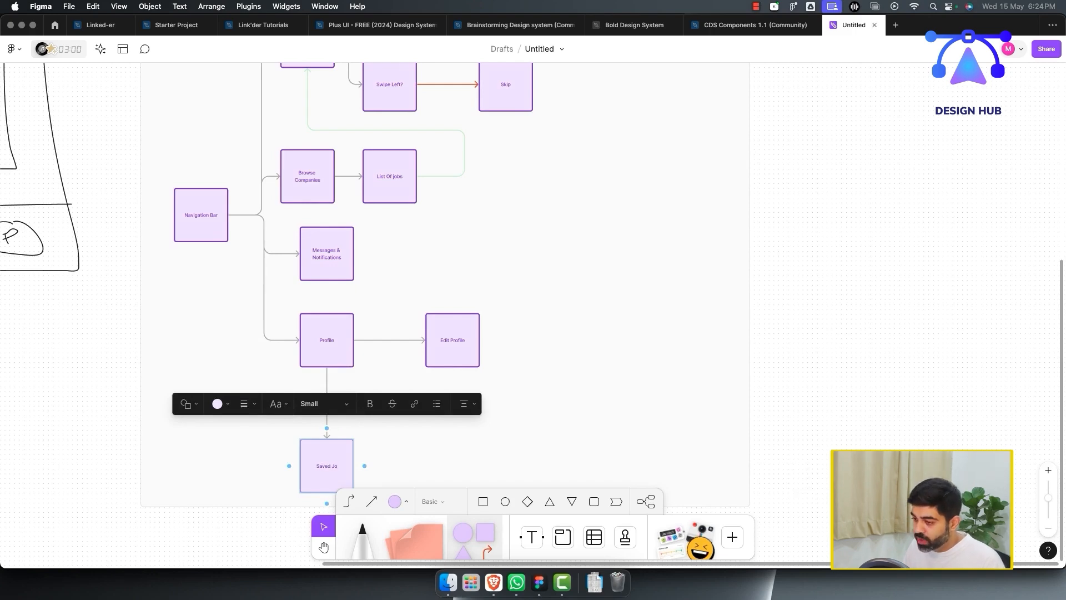
{"action": "type", "text": "sbs"}
Step: Move Saved Jobs beneath Edit Profile and attach its incoming connector from Profile to its left side
{"action": "left_click_drag", "start_coordinate": [326, 465], "coordinate": [453, 437]}
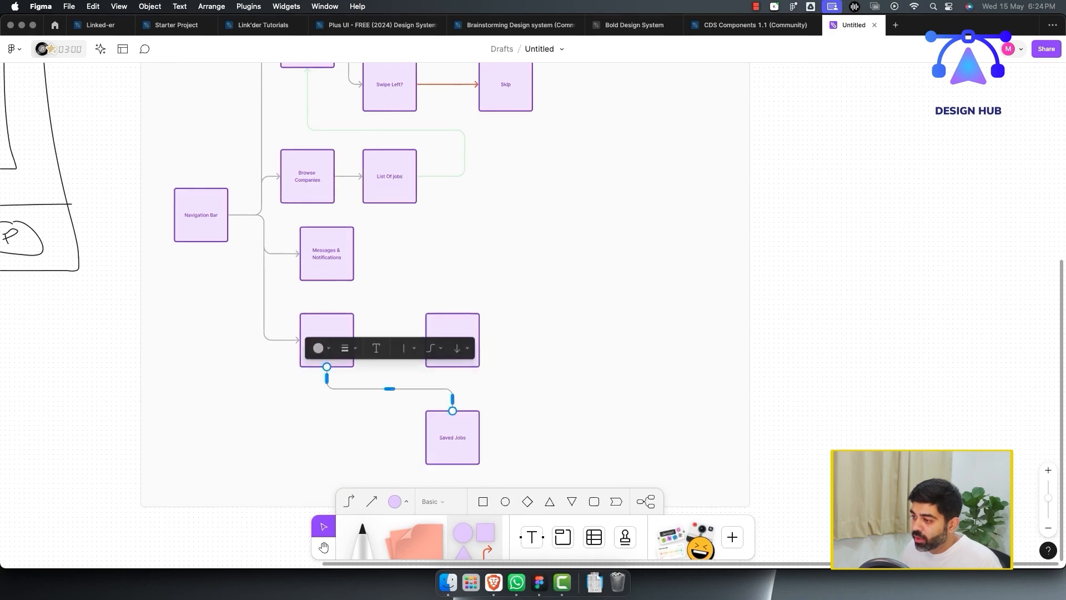
{"action": "left_click_drag", "start_coordinate": [453, 399], "coordinate": [426, 437]}
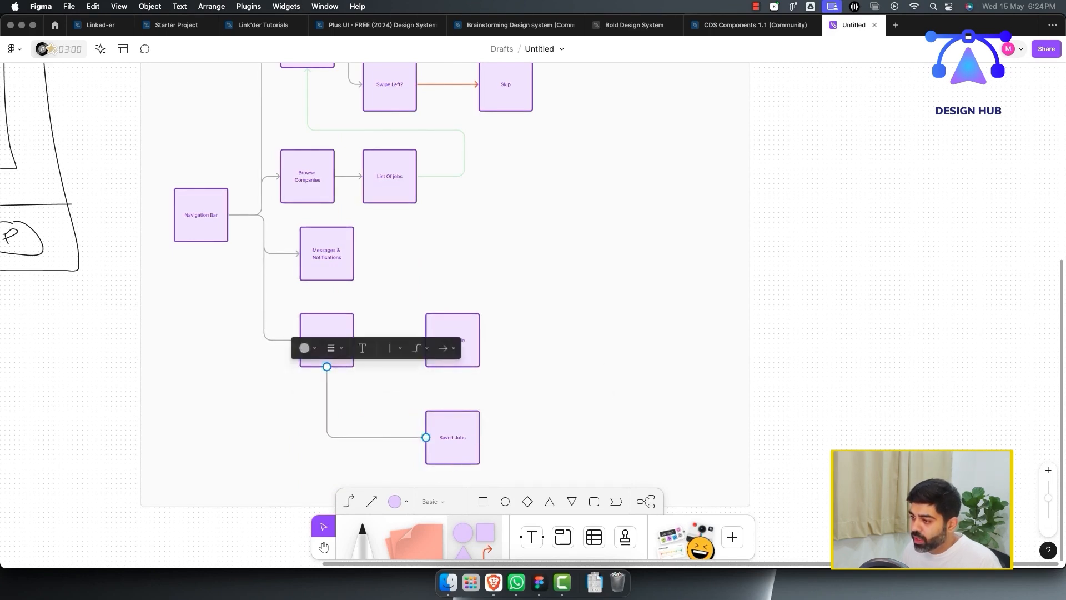
{"action": "left_click", "coordinate": [575, 404]}
Step: Move the two swipe boxes together with Apply to Job and Skip to the right, near the section's edge
{"action": "scroll", "coordinate": [576, 404], "scroll_direction": "down", "scroll_amount": 5}
{"action": "scroll", "coordinate": [575, 404], "scroll_direction": "right", "scroll_amount": 1}
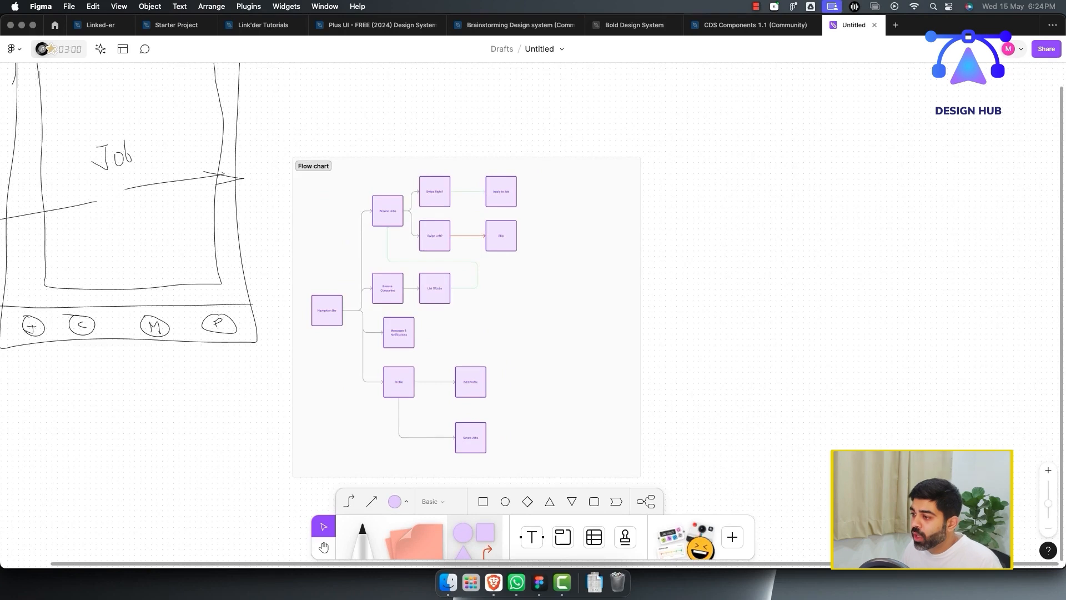
{"action": "left_click_drag", "start_coordinate": [409, 161], "coordinate": [613, 230]}
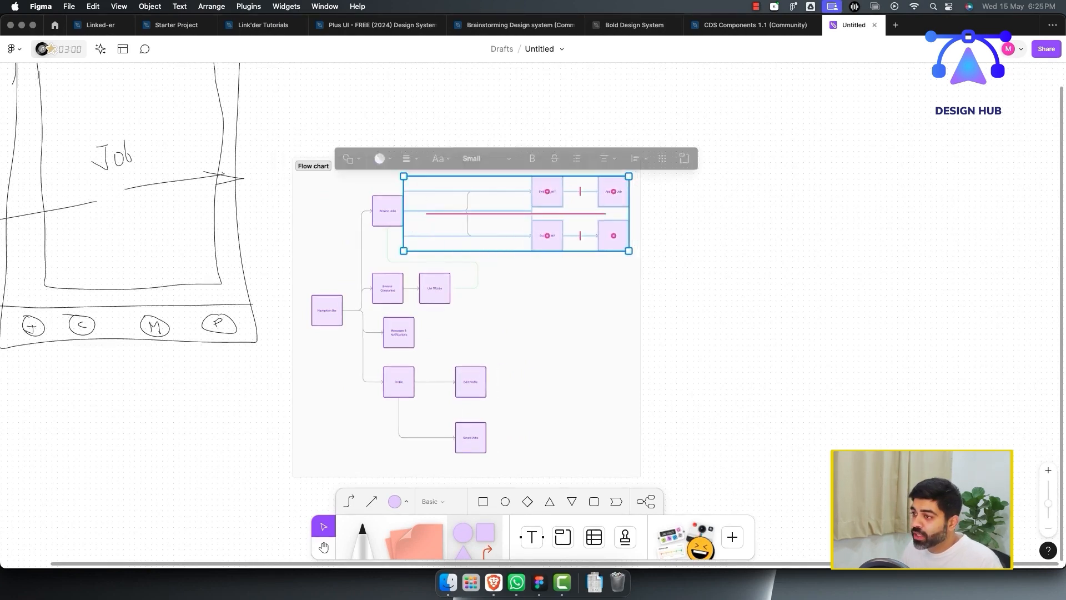
{"action": "left_click", "coordinate": [583, 303]}
Step: Draw a red elbow connector from the bottom of Saved Jobs to Browse Jobs and route it left of the branch boxes
{"action": "left_click", "coordinate": [471, 437]}
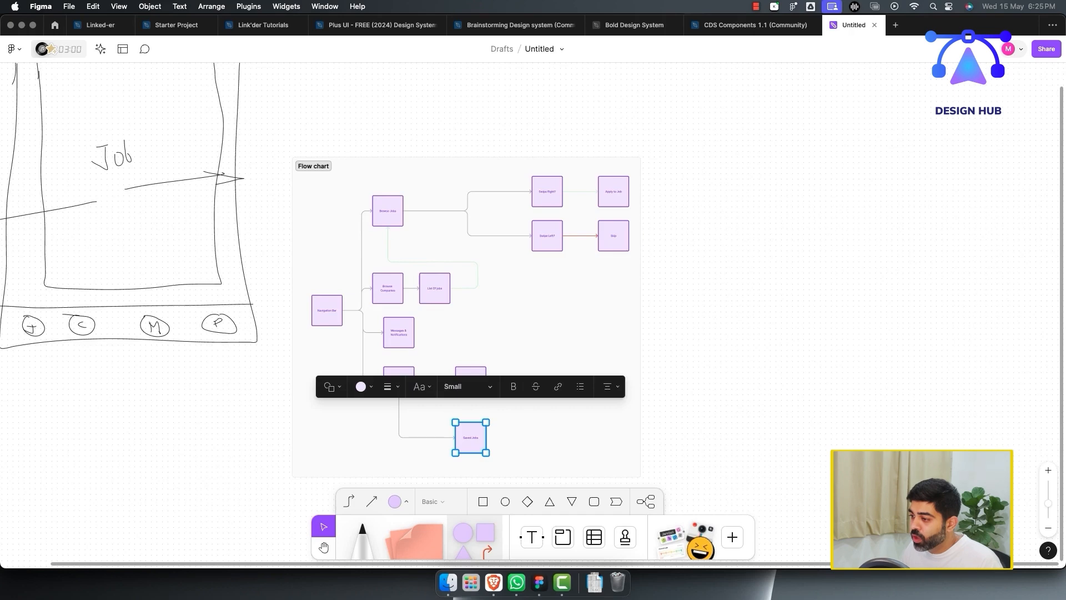
{"action": "key", "text": "Escape"}
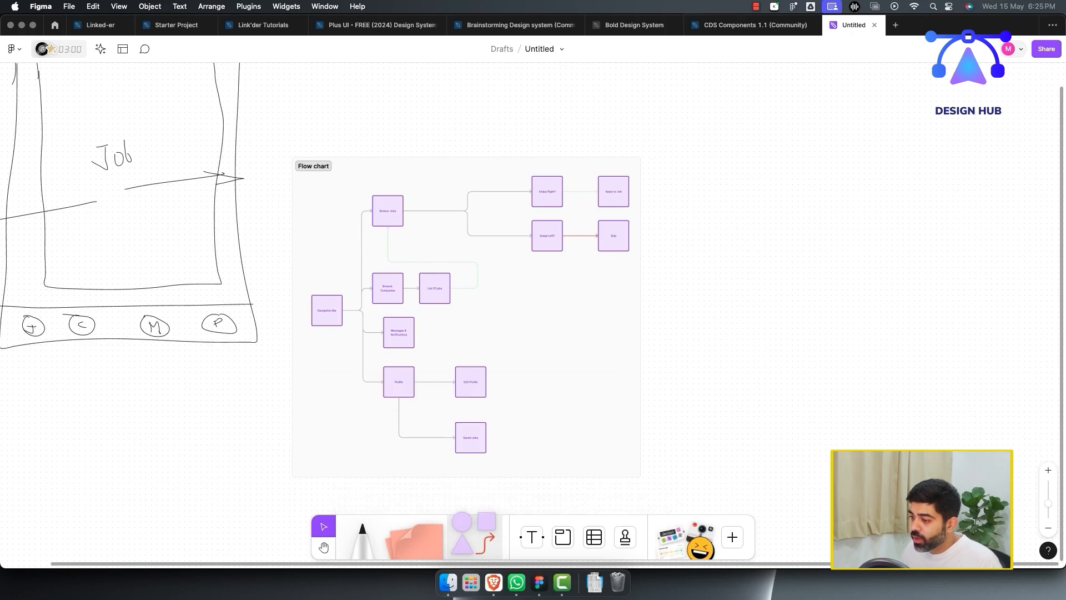
{"action": "left_click", "coordinate": [487, 550]}
{"action": "left_click_drag", "start_coordinate": [471, 451], "coordinate": [404, 210]}
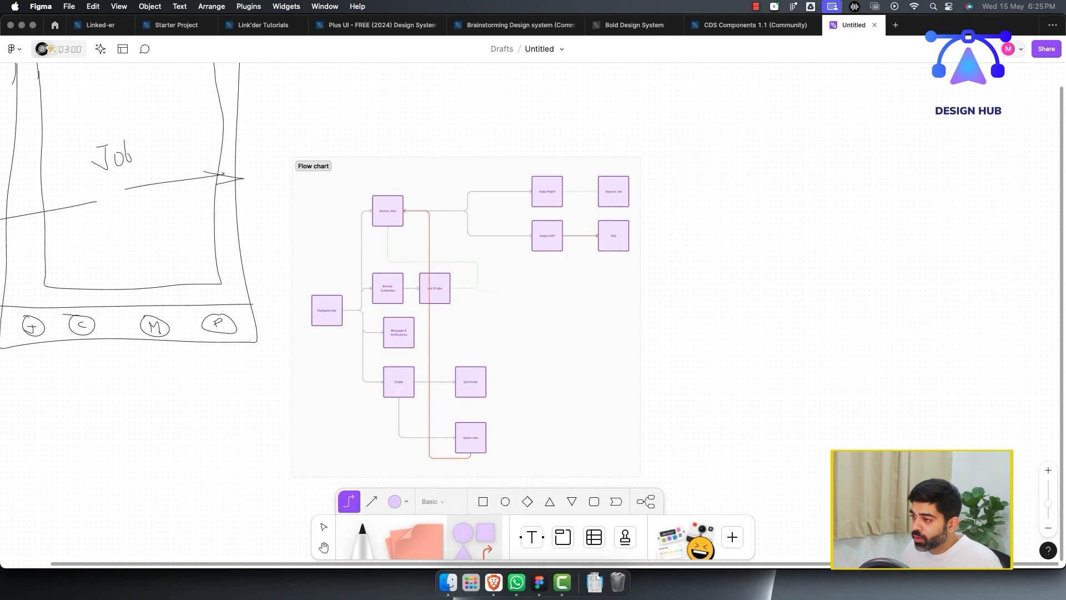
{"action": "key", "text": "v"}
{"action": "left_click", "coordinate": [429, 334]}
{"action": "left_click_drag", "start_coordinate": [429, 334], "coordinate": [353, 334]}
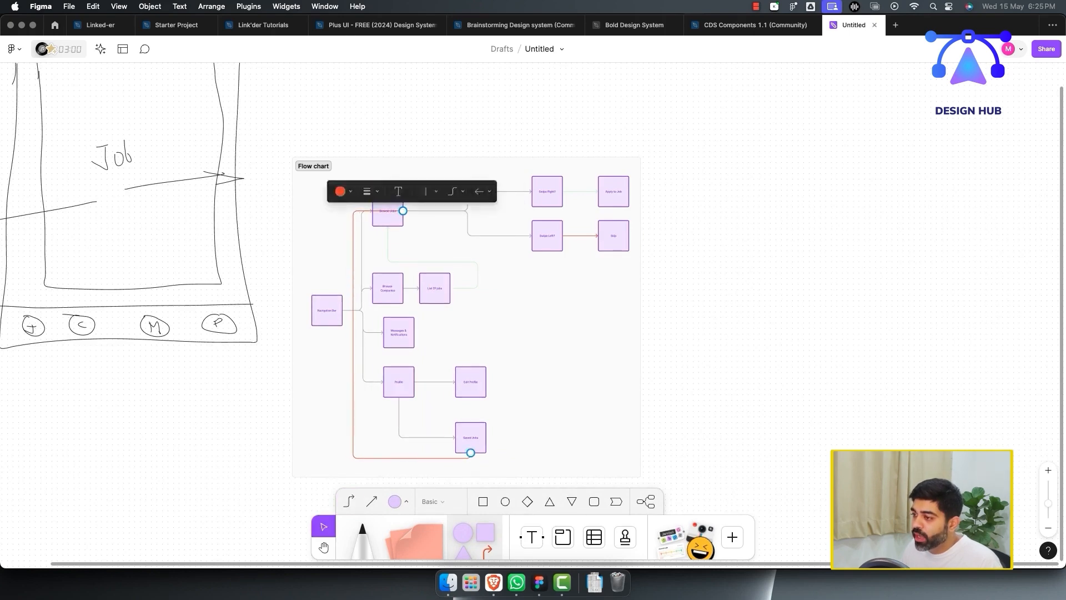
{"action": "key", "text": "Escape"}
Step: Reattach the red connector's arrow end to the left side of Browse Jobs
{"action": "left_click", "coordinate": [411, 225]}
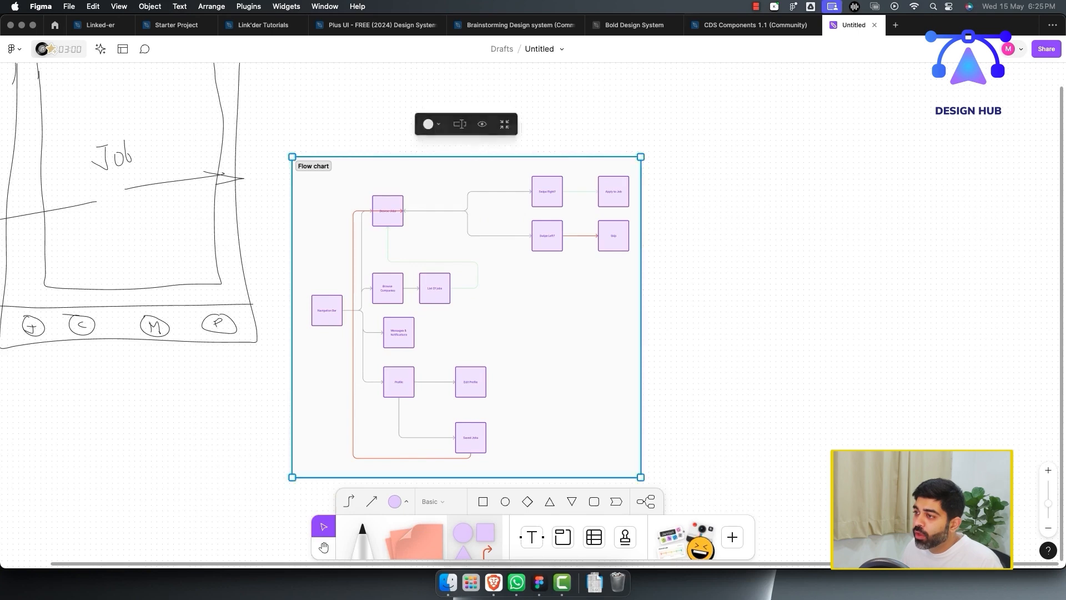
{"action": "scroll", "coordinate": [390, 213], "scroll_direction": "up", "scroll_amount": 10}
{"action": "left_click", "coordinate": [417, 206]}
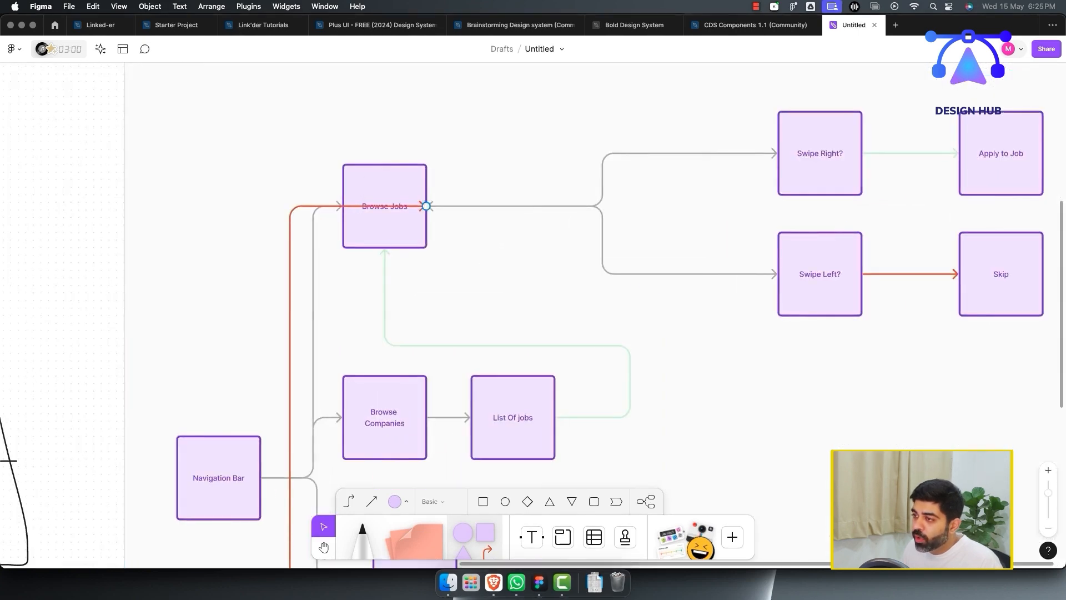
Step: Place a circle above the Browse Jobs box and align it with that box's left and right edges
{"action": "scroll", "coordinate": [492, 155], "scroll_direction": "down", "scroll_amount": 3}
{"action": "scroll", "coordinate": [492, 155], "scroll_direction": "down", "scroll_amount": 1}
{"action": "scroll", "coordinate": [492, 154], "scroll_direction": "up", "scroll_amount": 2}
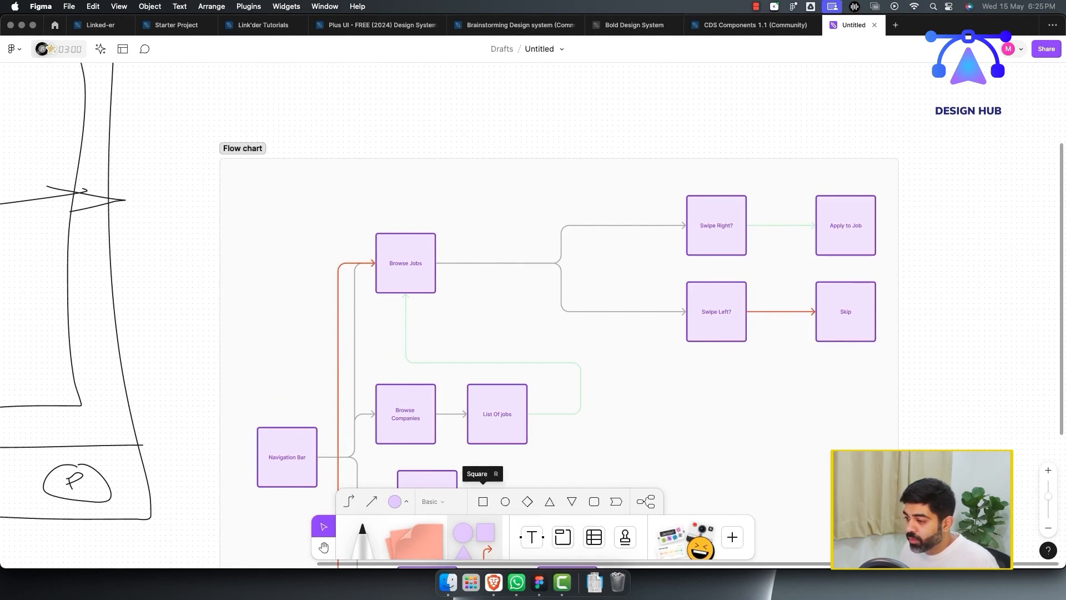
{"action": "left_click_drag", "start_coordinate": [505, 501], "coordinate": [437, 155]}
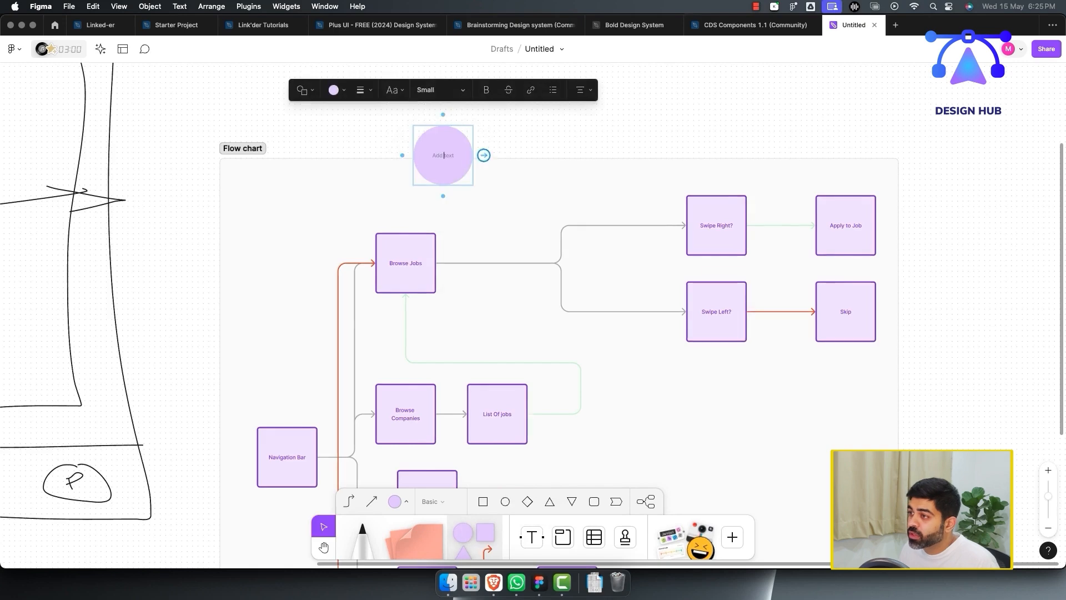
{"action": "key", "text": "Left"}
{"action": "key", "text": "Left"}
{"action": "key", "text": "Left"}
{"action": "key", "text": "Left"}
{"action": "key", "text": "Left"}
{"action": "key", "text": "Left"}
{"action": "key", "text": "Right"}
{"action": "key", "text": "Left"}
{"action": "key", "text": "Left"}
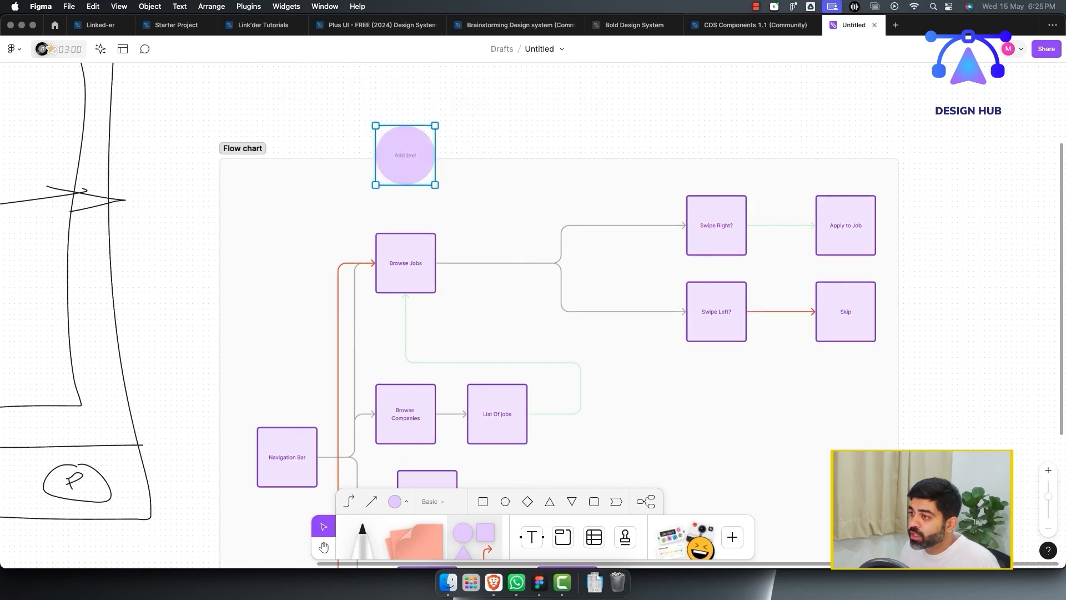
{"action": "key", "text": "Right"}
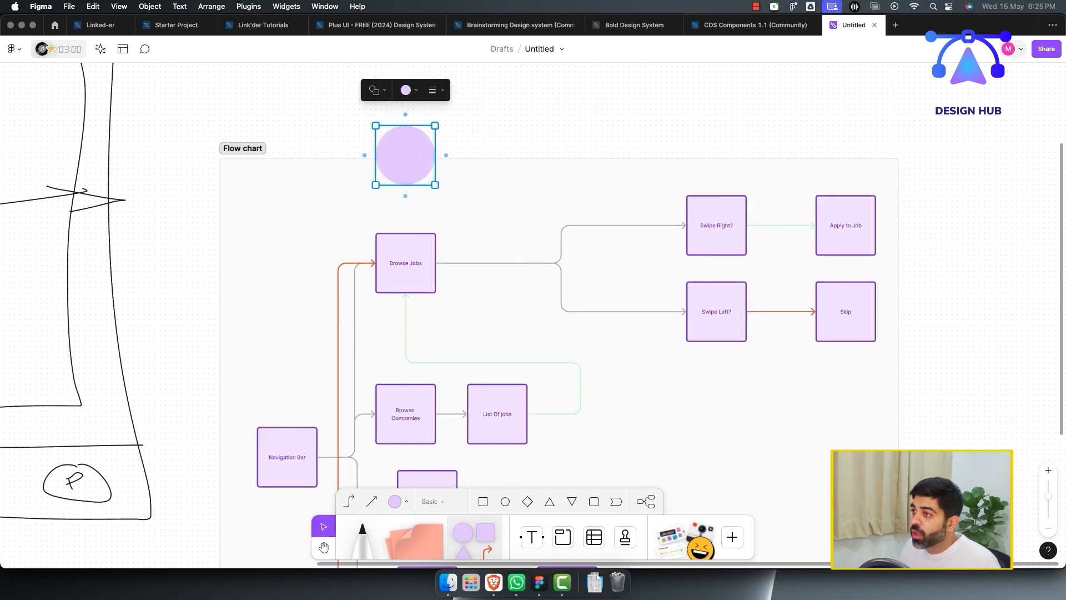
Step: Fill the circle with light orange and place a duplicate of it to its right at the same height
{"action": "left_click", "coordinate": [409, 90]}
{"action": "scroll", "coordinate": [434, 94], "scroll_direction": "up", "scroll_amount": 2}
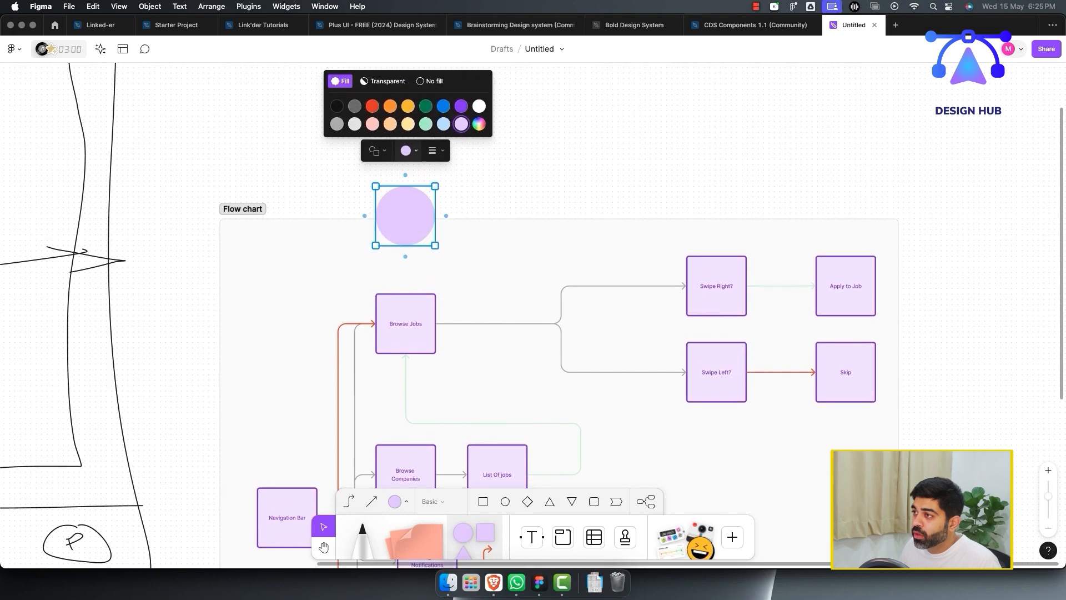
{"action": "left_click", "coordinate": [390, 124]}
{"action": "left_click", "coordinate": [405, 215]}
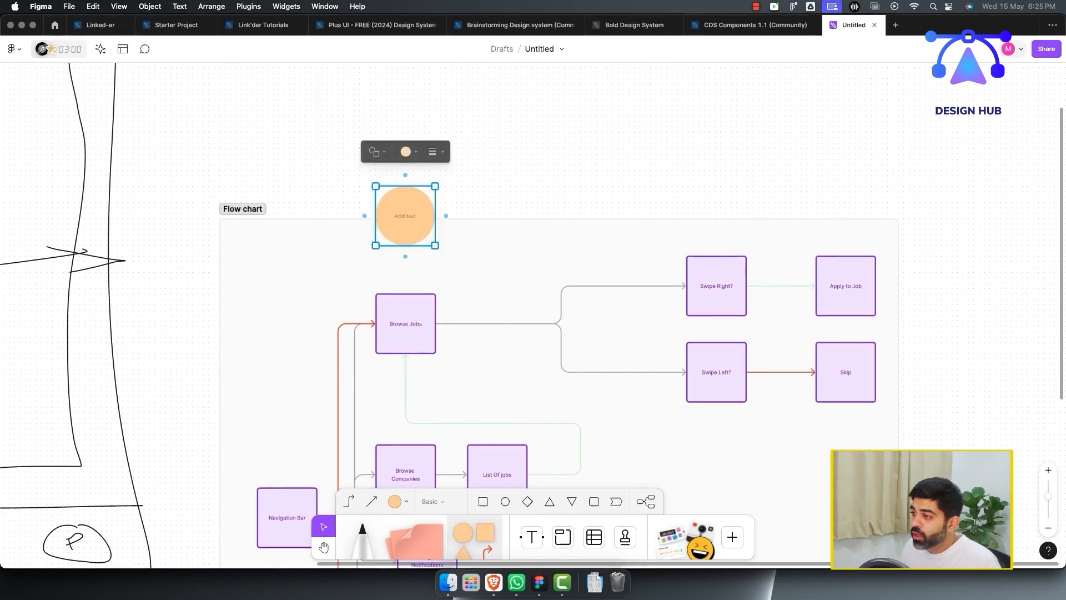
{"action": "left_click_drag", "start_coordinate": [405, 215], "coordinate": [491, 215]}
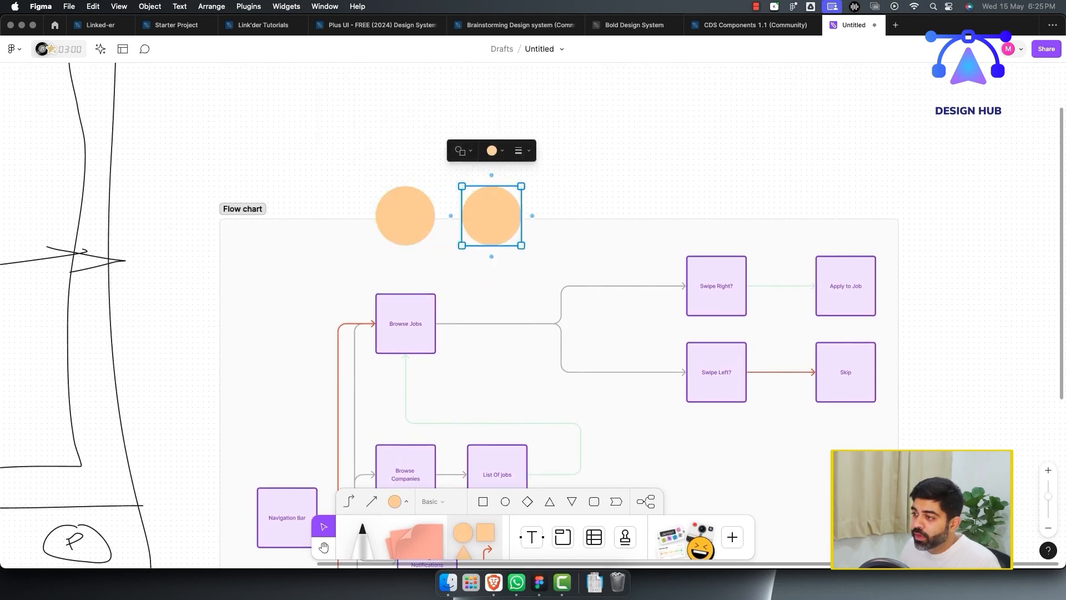
Step: Draw red connectors from the top of Browse Jobs to the bottoms of both orange circles
{"action": "left_click", "coordinate": [405, 323]}
{"action": "left_click", "coordinate": [405, 216]}
{"action": "left_click", "coordinate": [406, 323]}
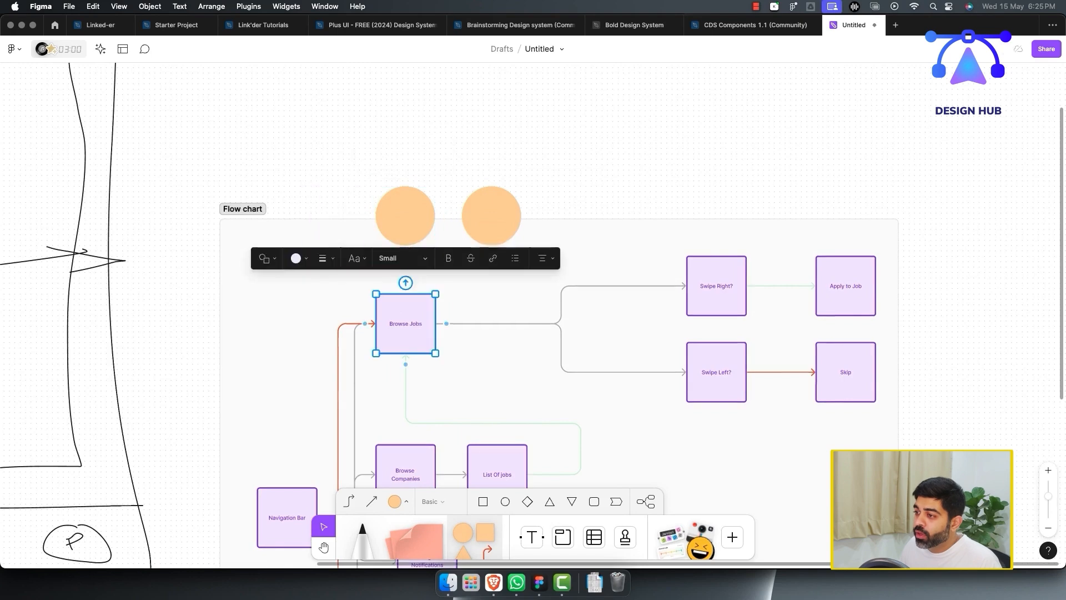
{"action": "left_click_drag", "start_coordinate": [406, 283], "coordinate": [405, 245]}
{"action": "left_click", "coordinate": [405, 323]}
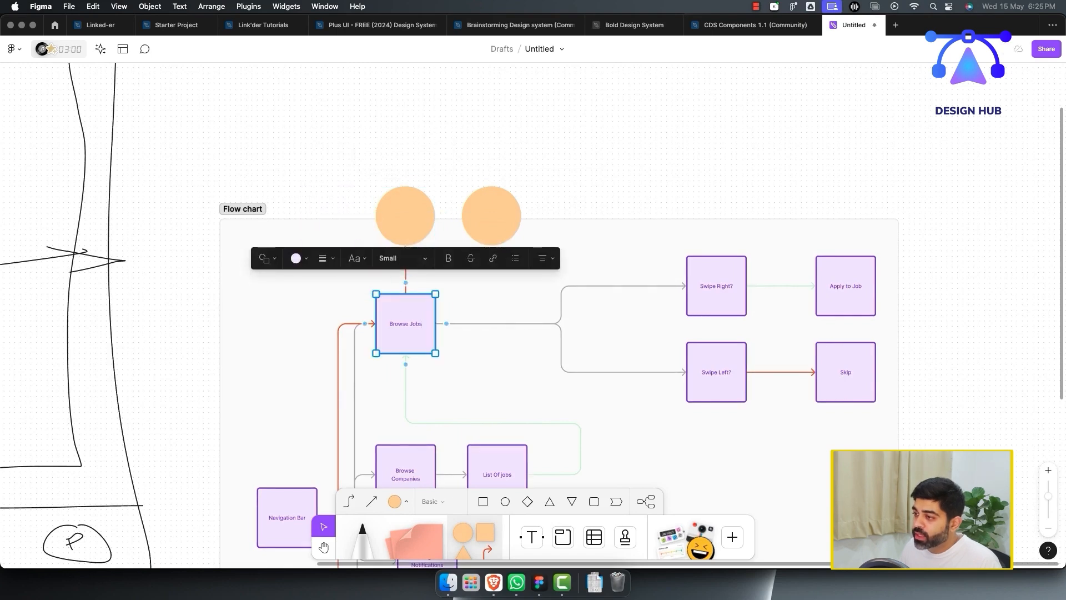
{"action": "left_click_drag", "start_coordinate": [405, 283], "coordinate": [491, 245]}
Step: Label the circle directly above Browse Jobs "Save Job" and the circle beside it "Share Job"
{"action": "left_click", "coordinate": [405, 216]}
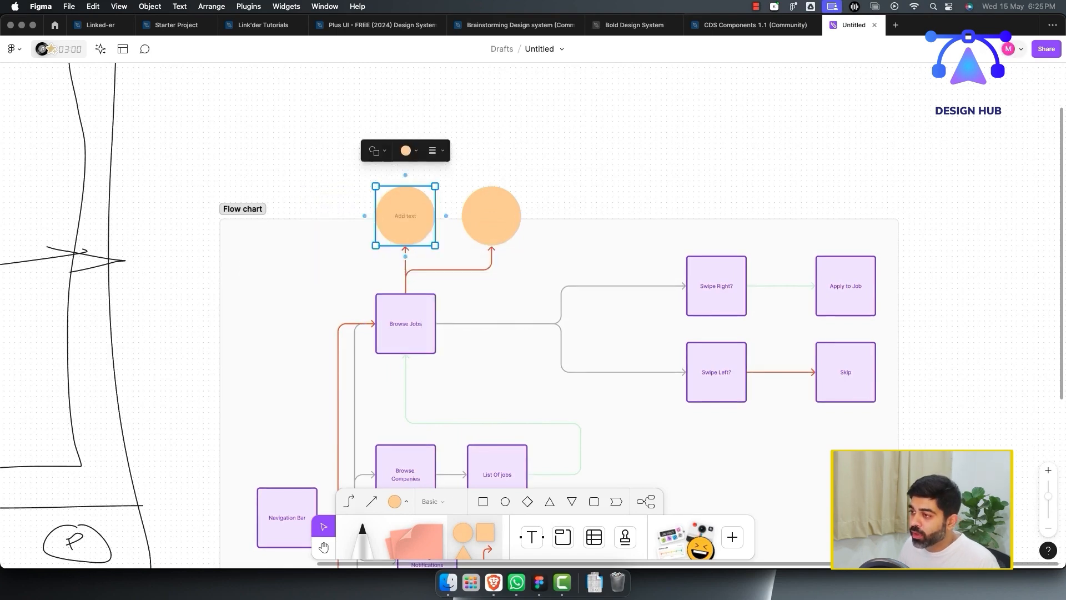
{"action": "double_click", "coordinate": [406, 215]}
{"action": "type", "text": "save J"}
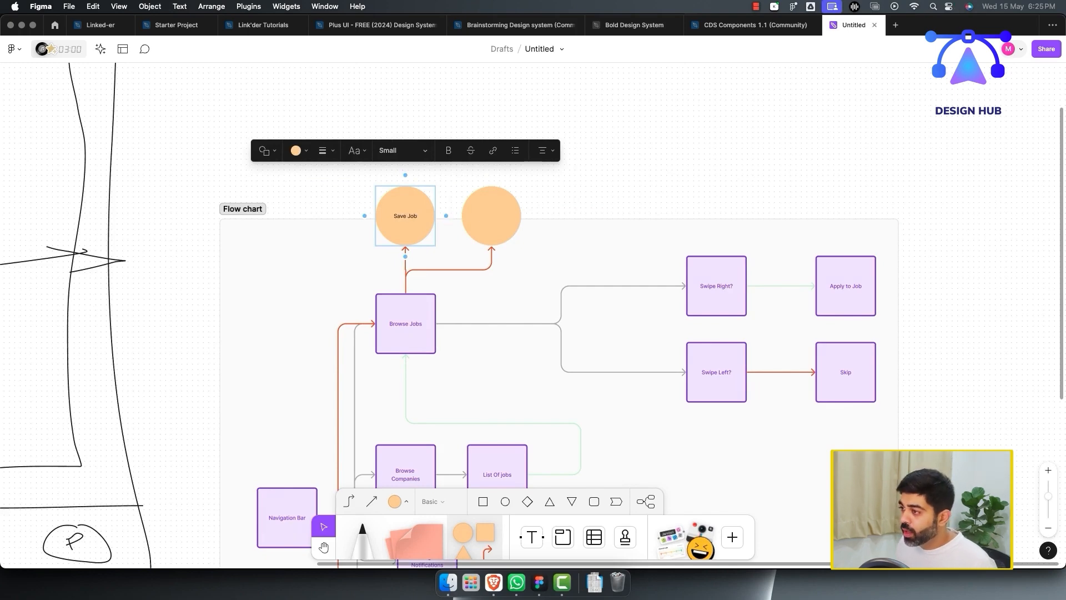
{"action": "double_click", "coordinate": [491, 215]}
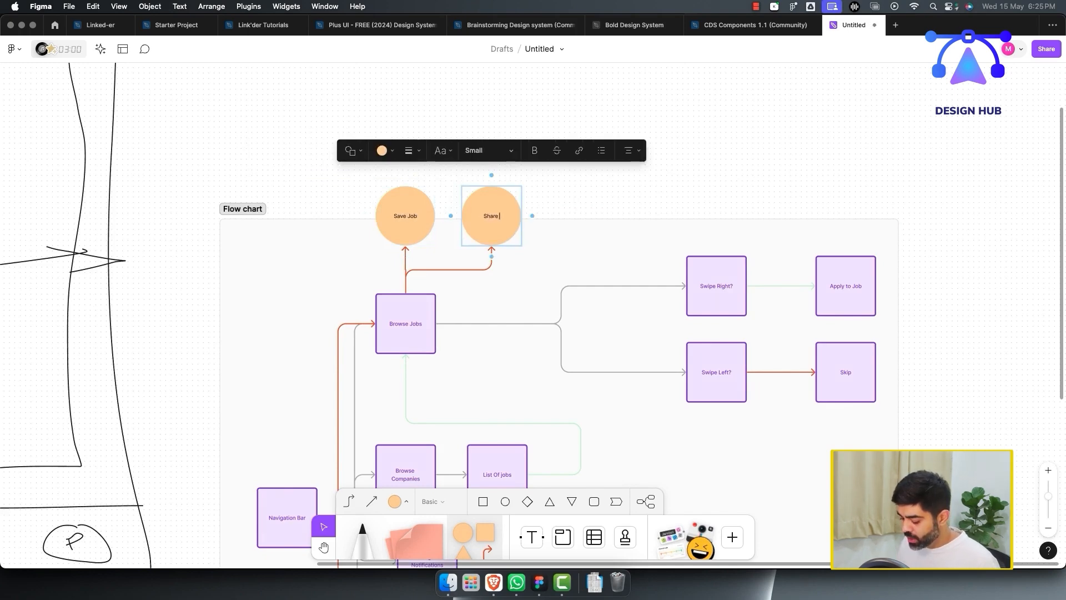
{"action": "left_click", "coordinate": [577, 191]}
Step: Extend the Flow chart section upward so both orange circles sit inside it with room above
{"action": "left_click", "coordinate": [577, 238]}
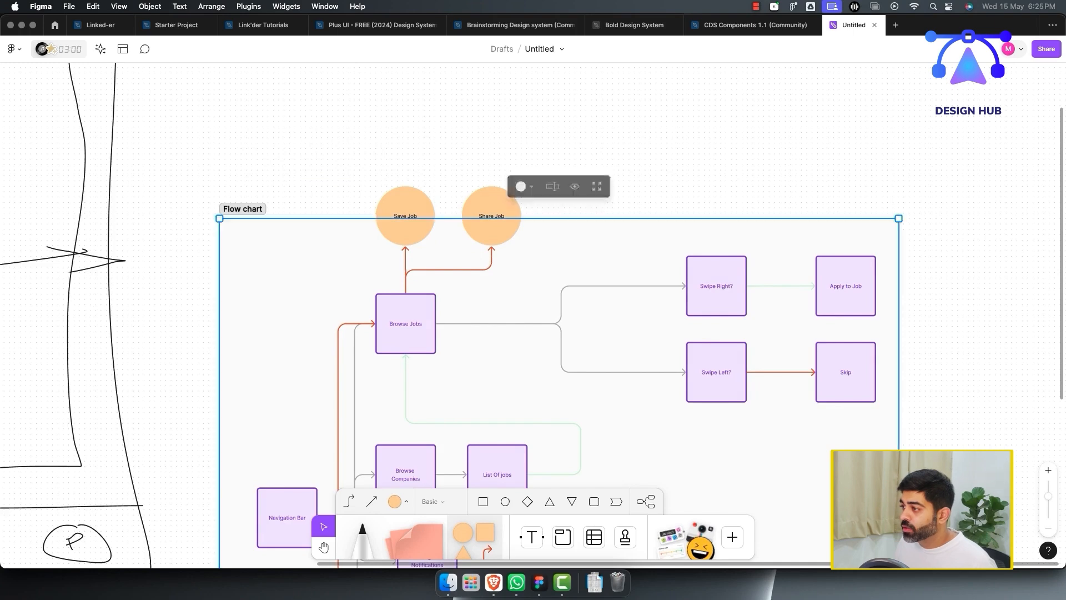
{"action": "left_click_drag", "start_coordinate": [559, 218], "coordinate": [558, 64]}
{"action": "scroll", "coordinate": [533, 311], "scroll_direction": "up", "scroll_amount": 3}
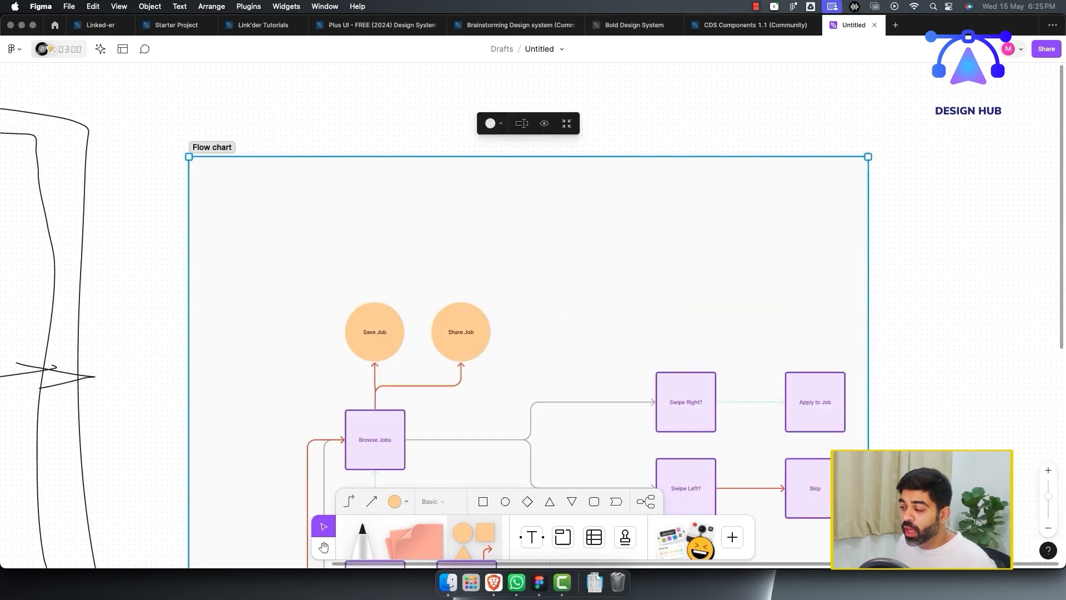
Step: Branch a connected square up and to the right from Share Job and label it "Share Overlay"
{"action": "left_click", "coordinate": [460, 332]}
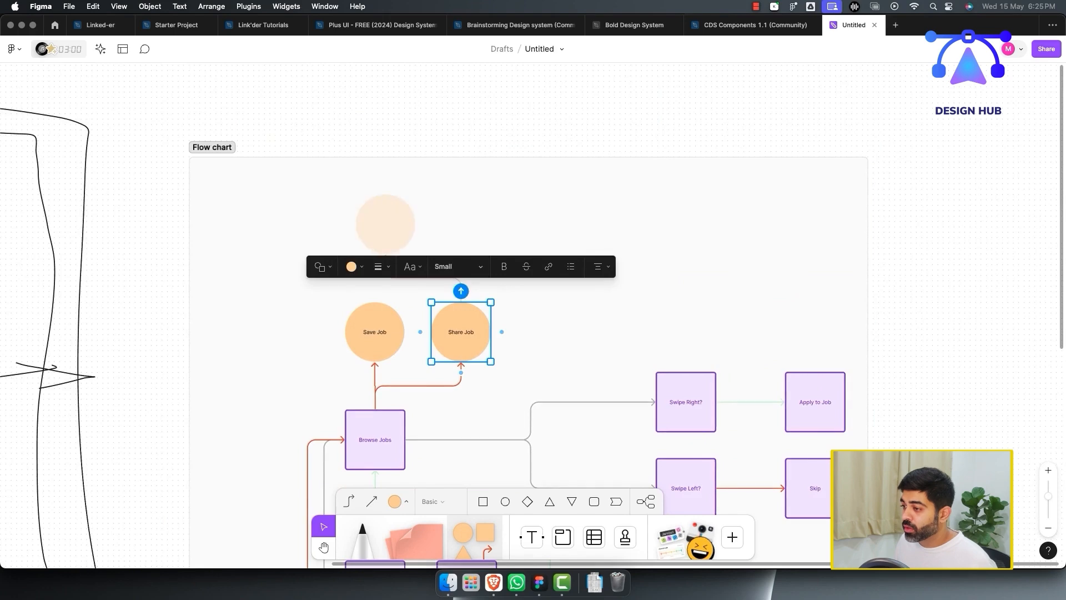
{"action": "left_click_drag", "start_coordinate": [461, 291], "coordinate": [567, 239]}
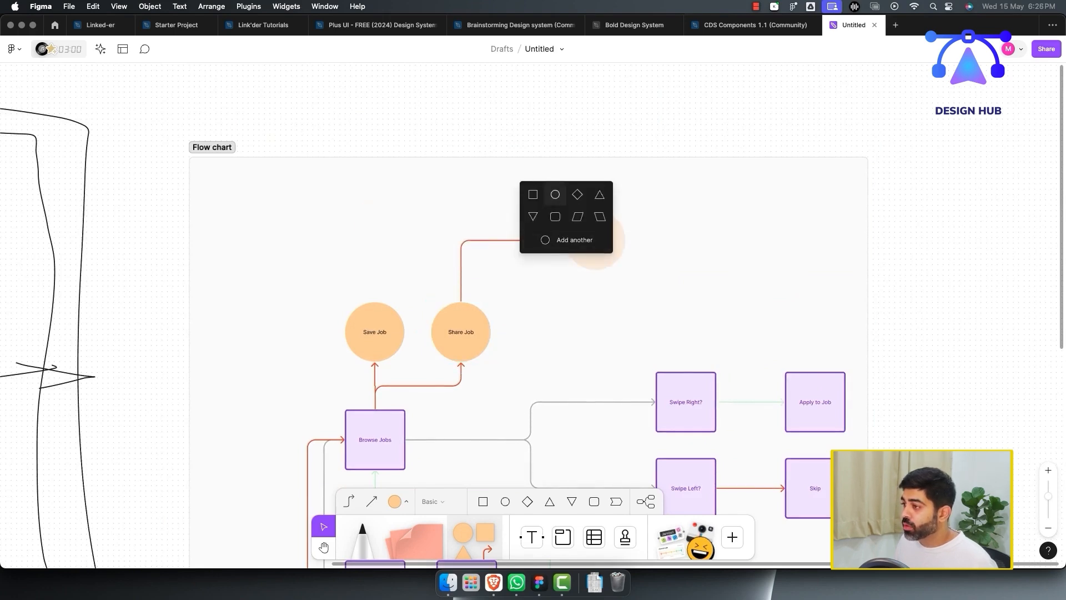
{"action": "left_click", "coordinate": [532, 194]}
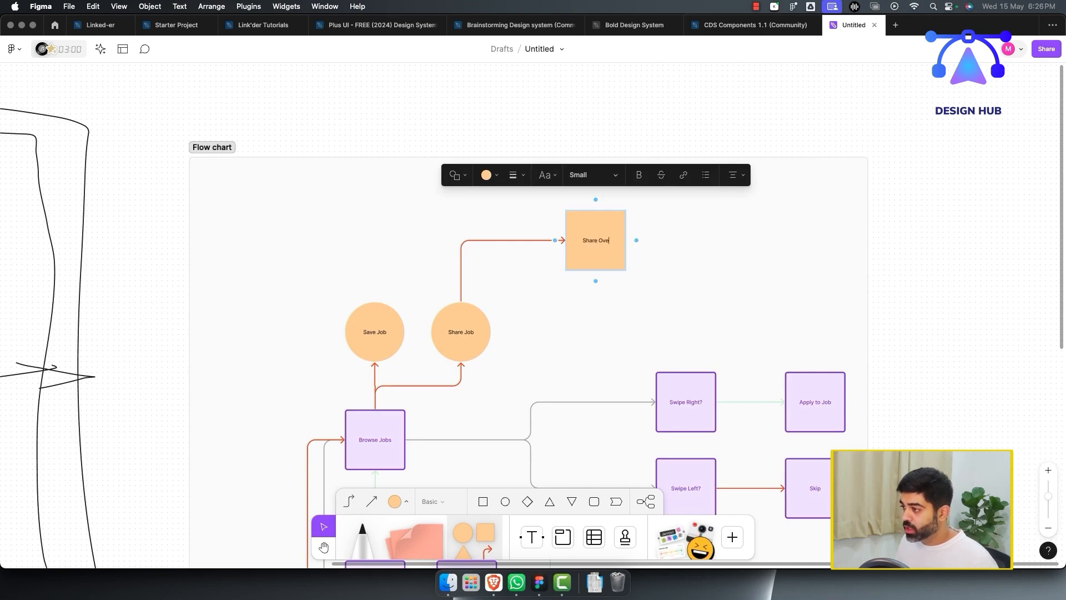
{"action": "type", "text": "Share Overlay"}
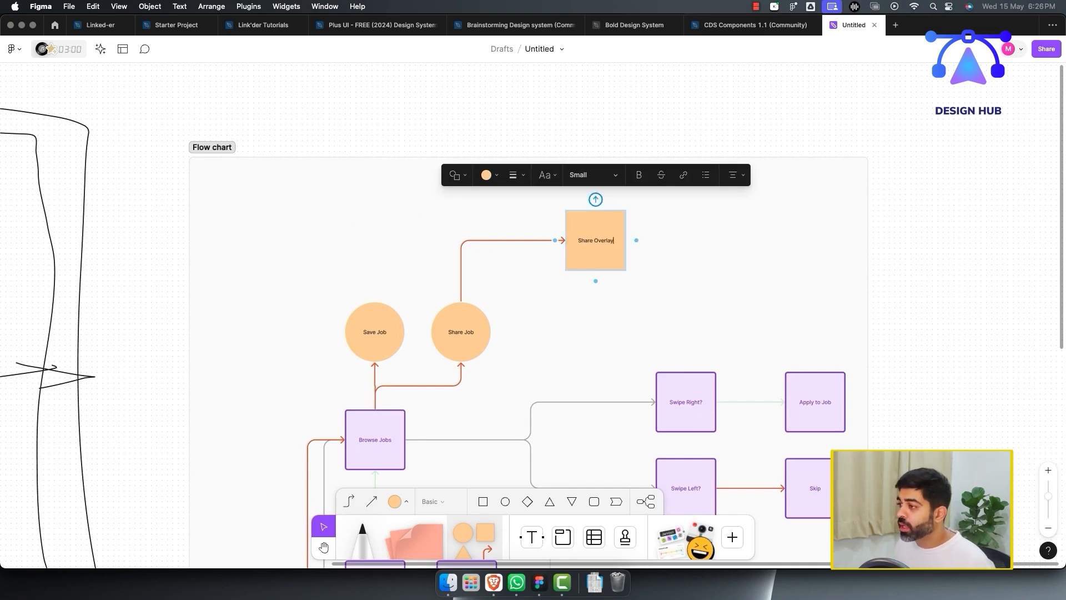
Step: Change the Share Overlay square's fill to dark green
{"action": "left_click", "coordinate": [488, 175]}
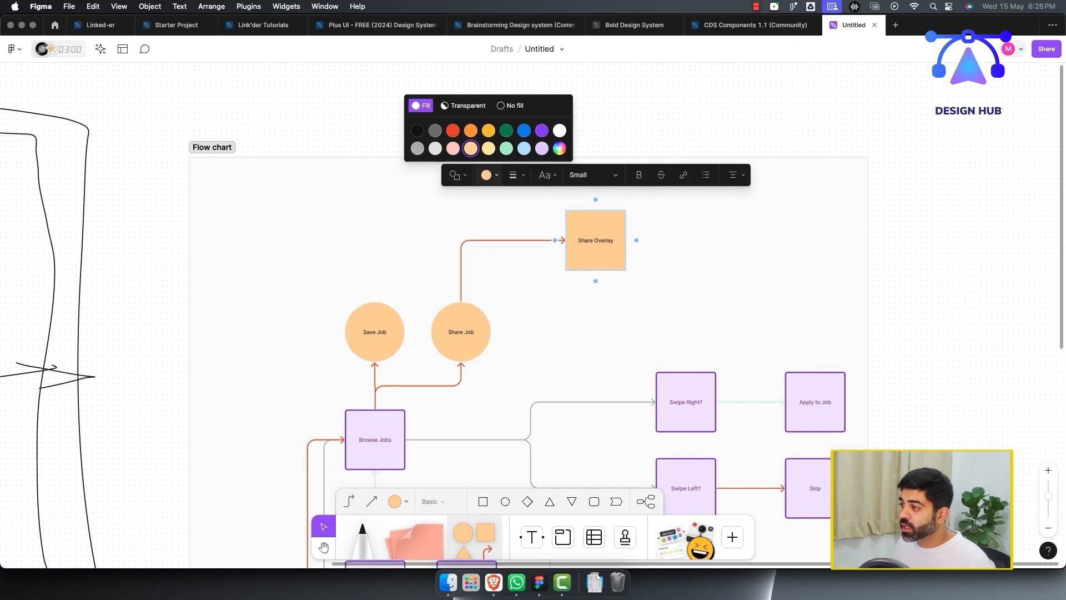
{"action": "left_click", "coordinate": [505, 130]}
{"action": "left_click", "coordinate": [707, 325]}
Step: Move Messages & Notifications and Profile left to align them in one column with Browse Jobs and Browse Companies
{"action": "scroll", "coordinate": [706, 325], "scroll_direction": "down", "scroll_amount": 5}
{"action": "scroll", "coordinate": [707, 324], "scroll_direction": "down", "scroll_amount": 3}
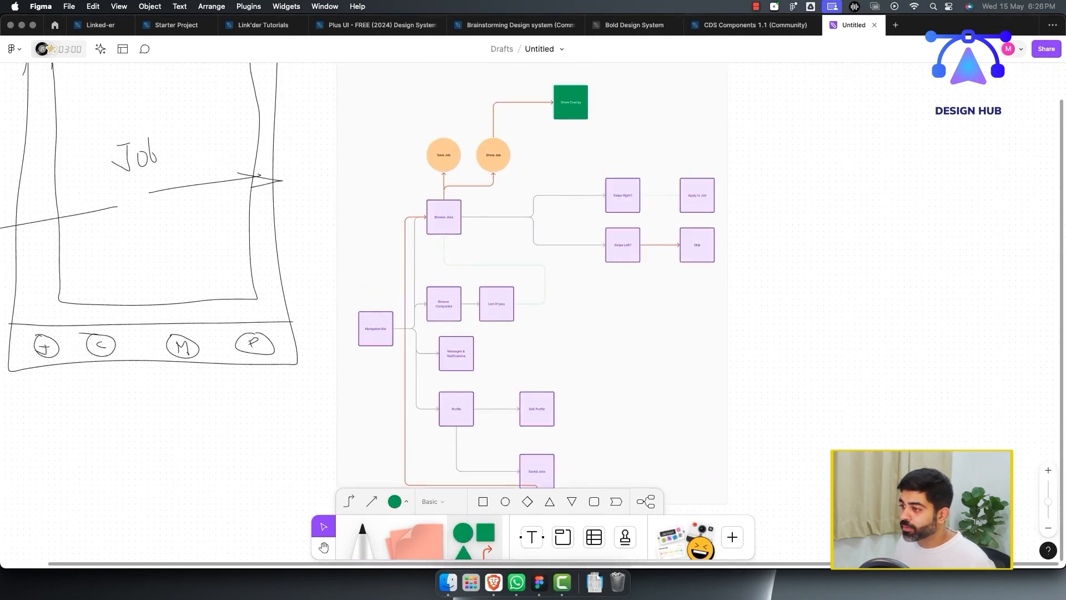
{"action": "scroll", "coordinate": [363, 314], "scroll_direction": "down", "scroll_amount": 2}
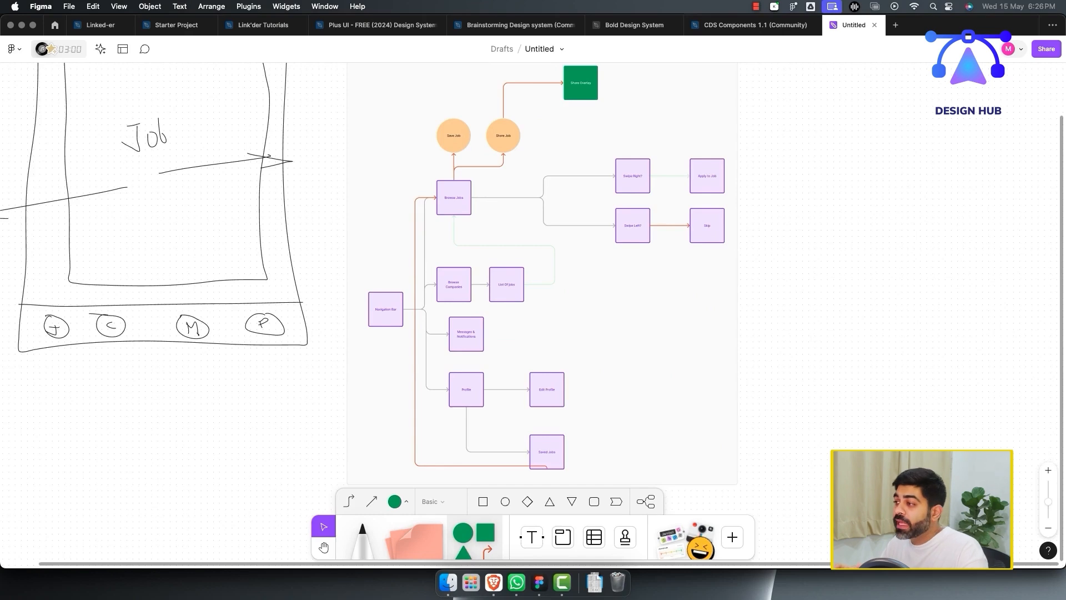
{"action": "scroll", "coordinate": [686, 392], "scroll_direction": "up", "scroll_amount": 2}
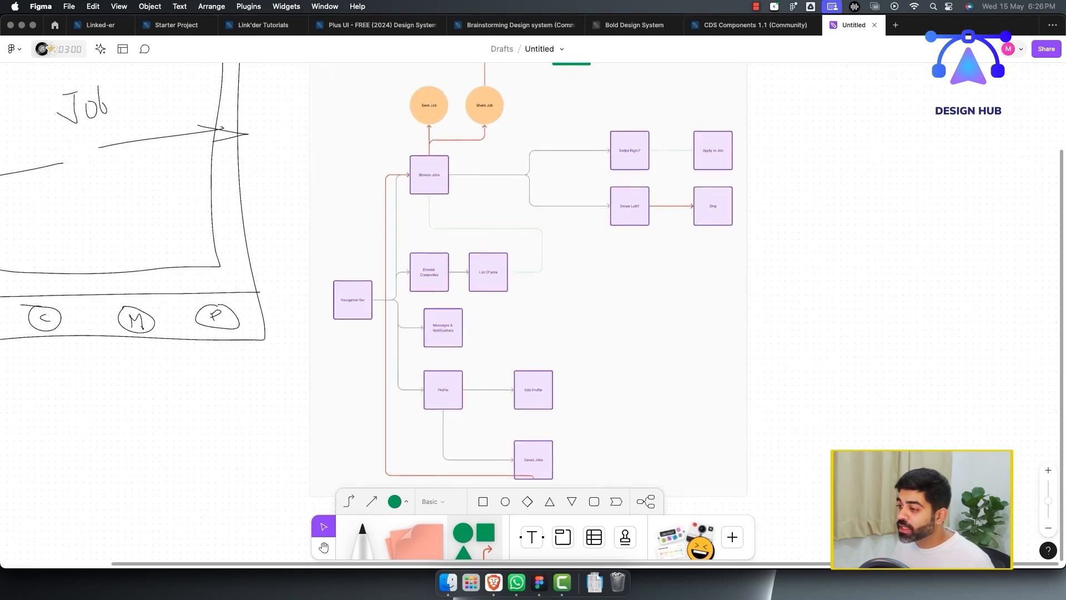
{"action": "scroll", "coordinate": [436, 328], "scroll_direction": "right", "scroll_amount": 1}
{"action": "left_click_drag", "start_coordinate": [431, 327], "coordinate": [416, 330]}
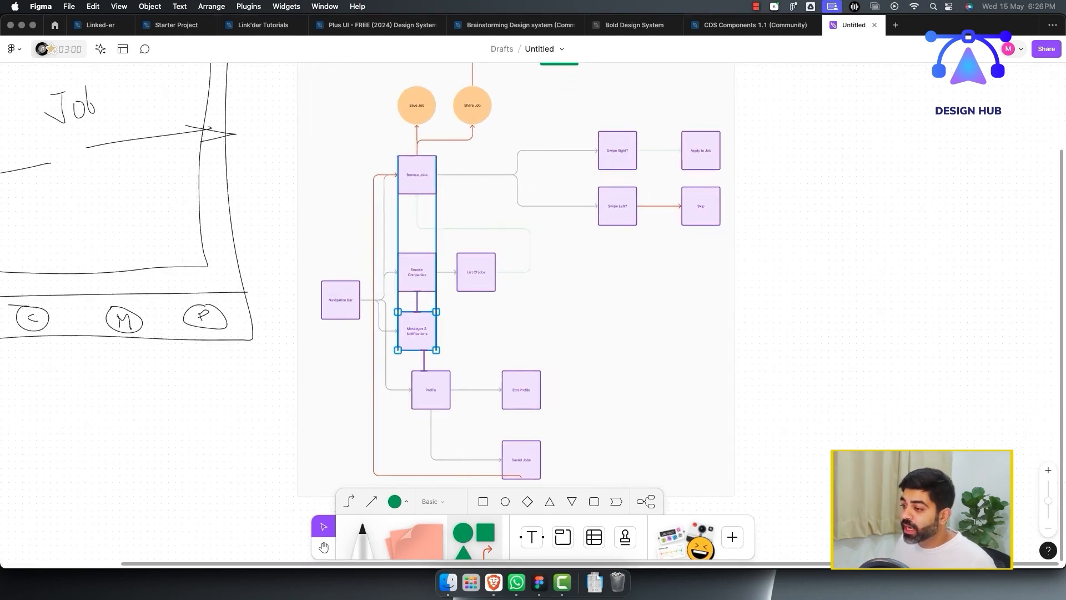
{"action": "left_click_drag", "start_coordinate": [431, 389], "coordinate": [417, 390]}
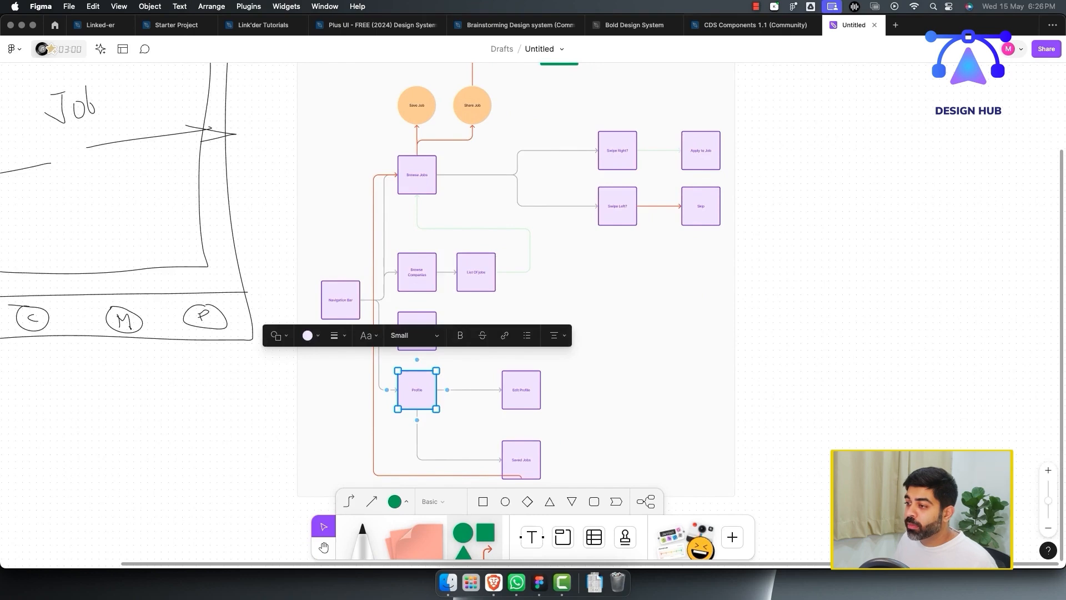
Step: Move Browse Companies, List Of jobs and Messages & Notifications slightly up to even out the vertical spacing of the branches
{"action": "left_click_drag", "start_coordinate": [417, 272], "coordinate": [472, 261]}
{"action": "key", "text": "Escape"}
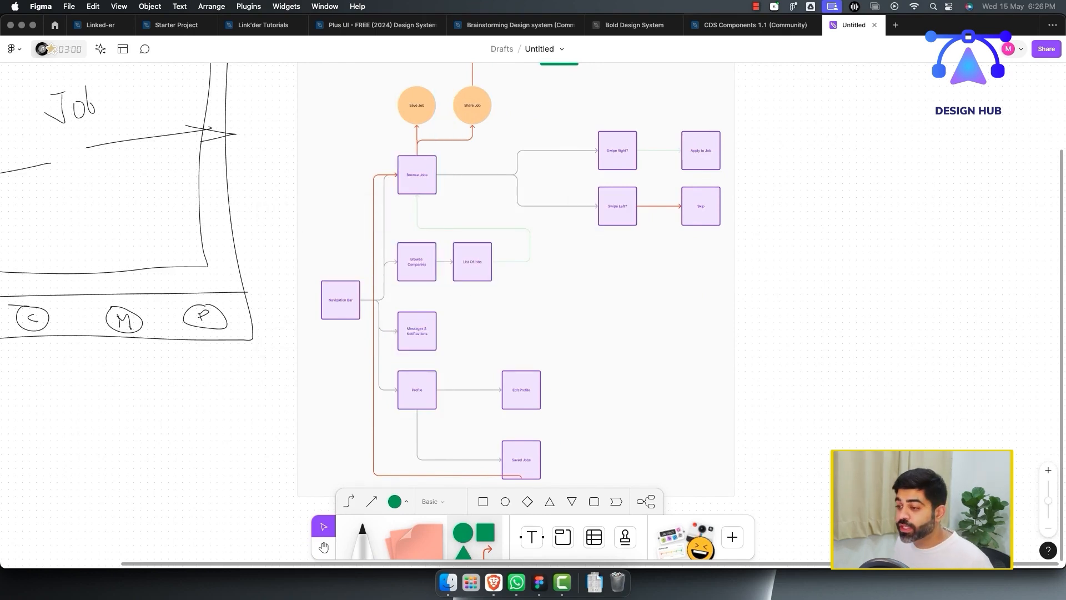
{"action": "left_click", "coordinate": [577, 322]}
{"action": "left_click_drag", "start_coordinate": [417, 331], "coordinate": [417, 326]}
{"action": "key", "text": "Escape"}
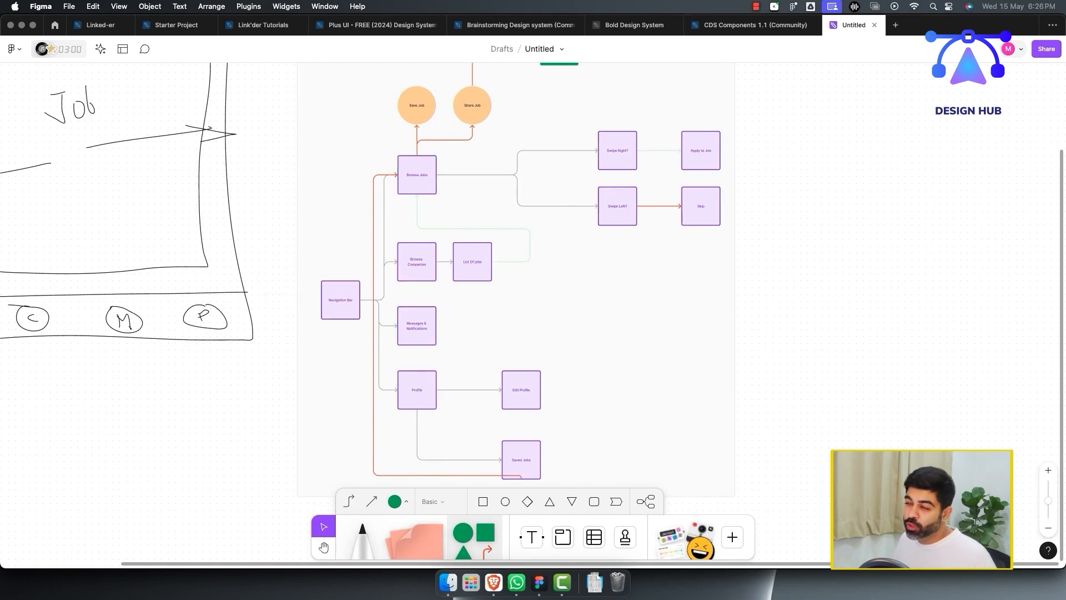
Step: Move the red connector's horizontal segment down so it runs below the Saved Jobs box
{"action": "scroll", "coordinate": [503, 336], "scroll_direction": "up", "scroll_amount": 4}
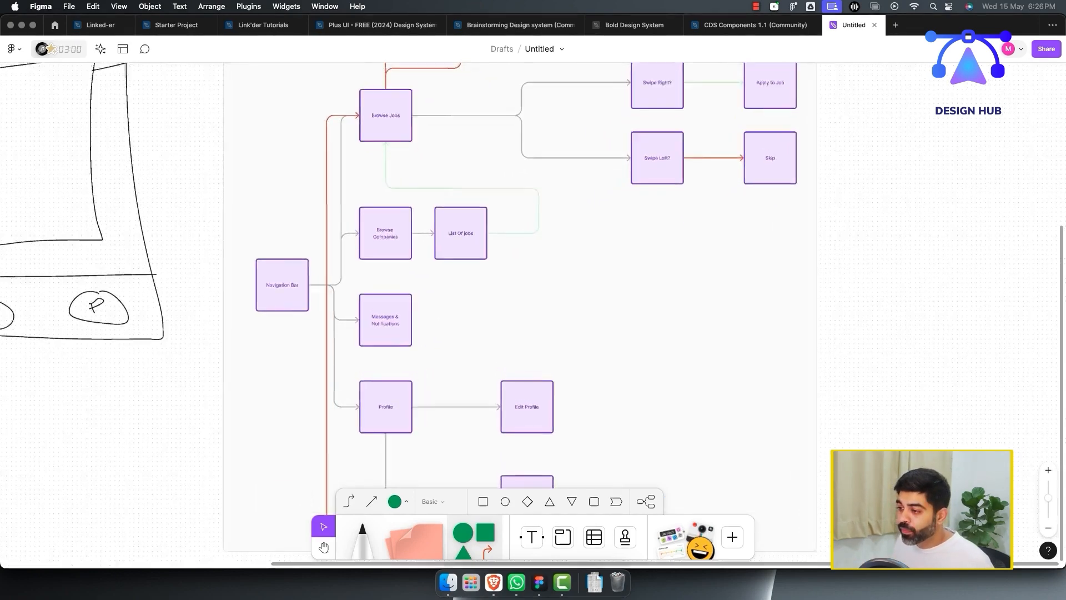
{"action": "scroll", "coordinate": [502, 336], "scroll_direction": "down", "scroll_amount": 1}
{"action": "left_click", "coordinate": [350, 291]}
{"action": "scroll", "coordinate": [355, 294], "scroll_direction": "down", "scroll_amount": 2}
{"action": "scroll", "coordinate": [356, 294], "scroll_direction": "right", "scroll_amount": 1}
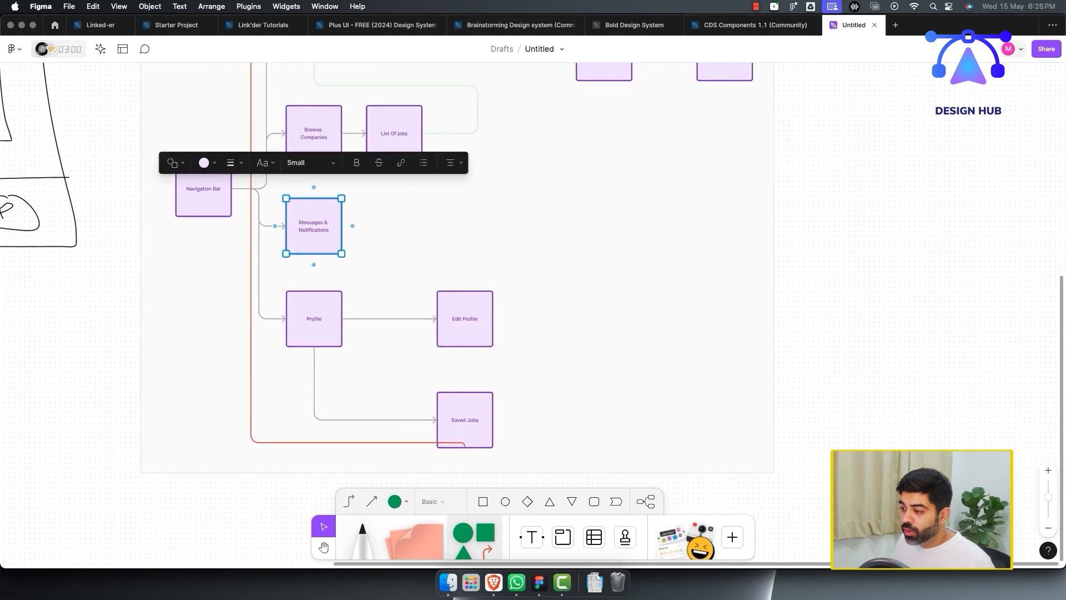
{"action": "left_click", "coordinate": [422, 250]}
{"action": "left_click", "coordinate": [465, 420]}
{"action": "scroll", "coordinate": [465, 420], "scroll_direction": "down", "scroll_amount": 3}
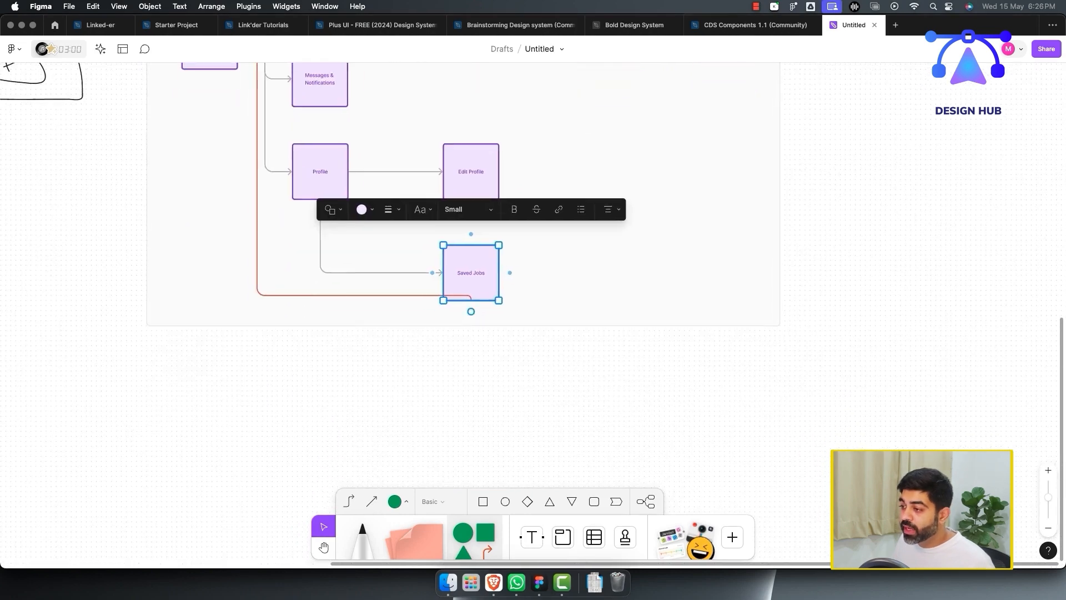
{"action": "left_click", "coordinate": [475, 347]}
{"action": "left_click", "coordinate": [364, 295]}
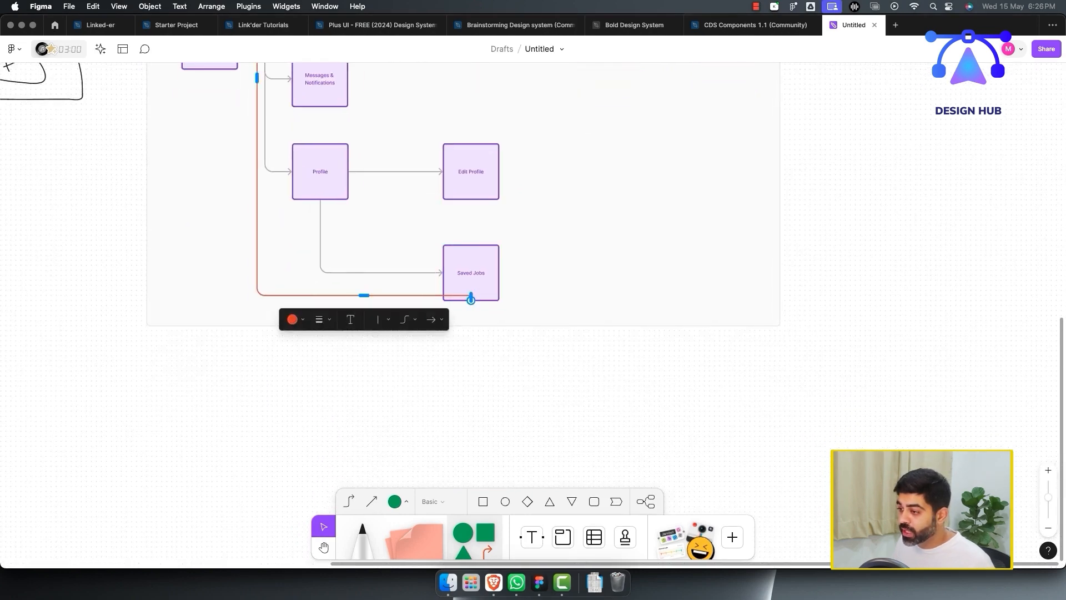
{"action": "left_click_drag", "start_coordinate": [363, 295], "coordinate": [363, 310]}
Step: Extend the Flow chart section downward to make room beneath Saved Jobs
{"action": "left_click", "coordinate": [521, 361]}
{"action": "left_click", "coordinate": [532, 311]}
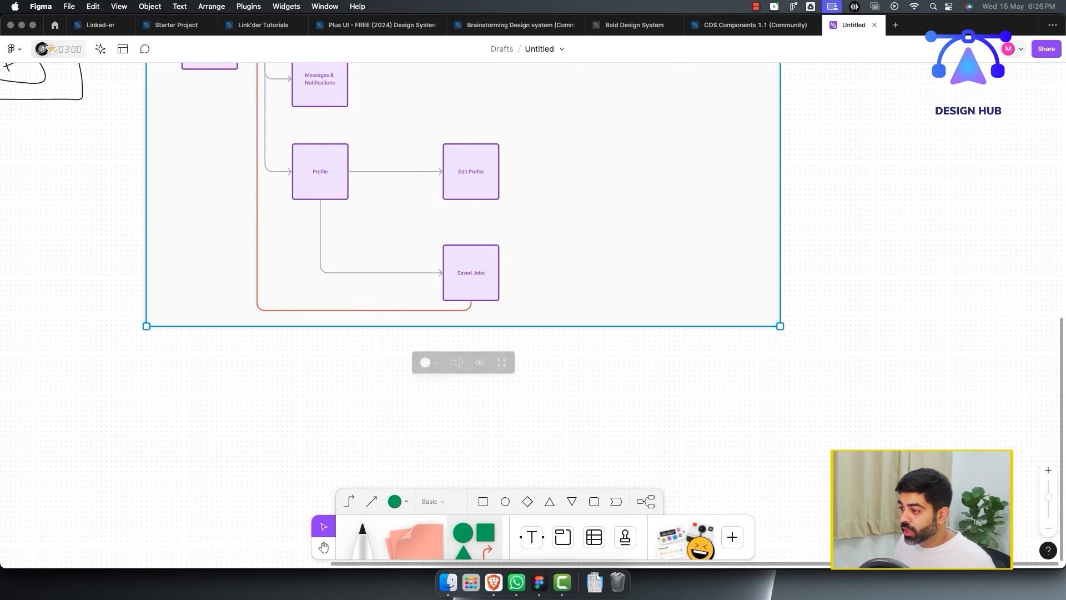
{"action": "left_click_drag", "start_coordinate": [522, 325], "coordinate": [522, 411]}
Step: Duplicate Saved Jobs with its connector from Profile directly beneath the original and rename the copy "Applied Jobs"
{"action": "left_click", "coordinate": [482, 273]}
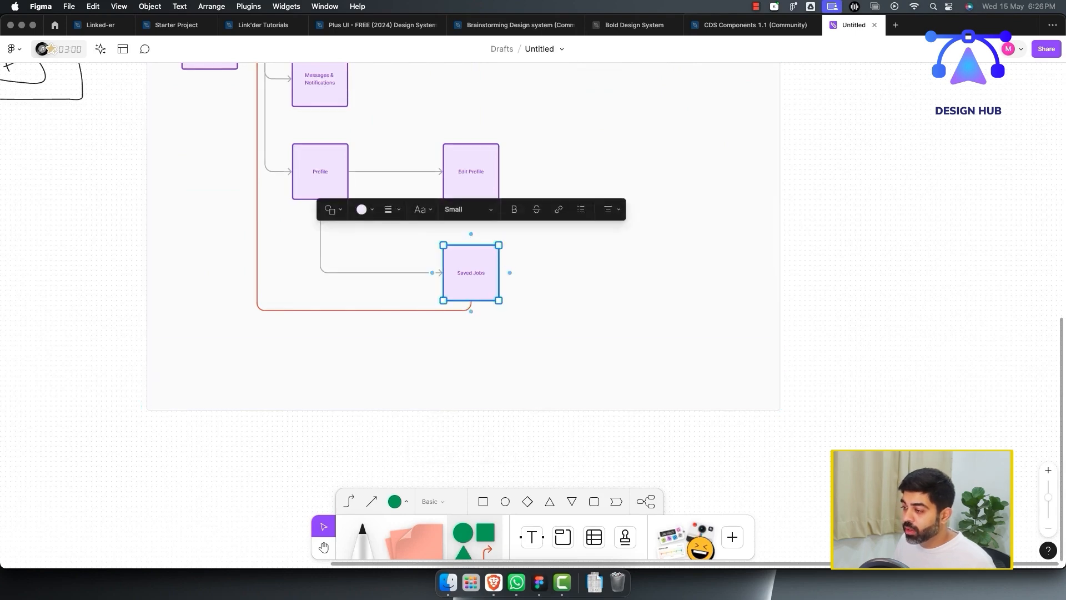
{"action": "key", "text": "super+d"}
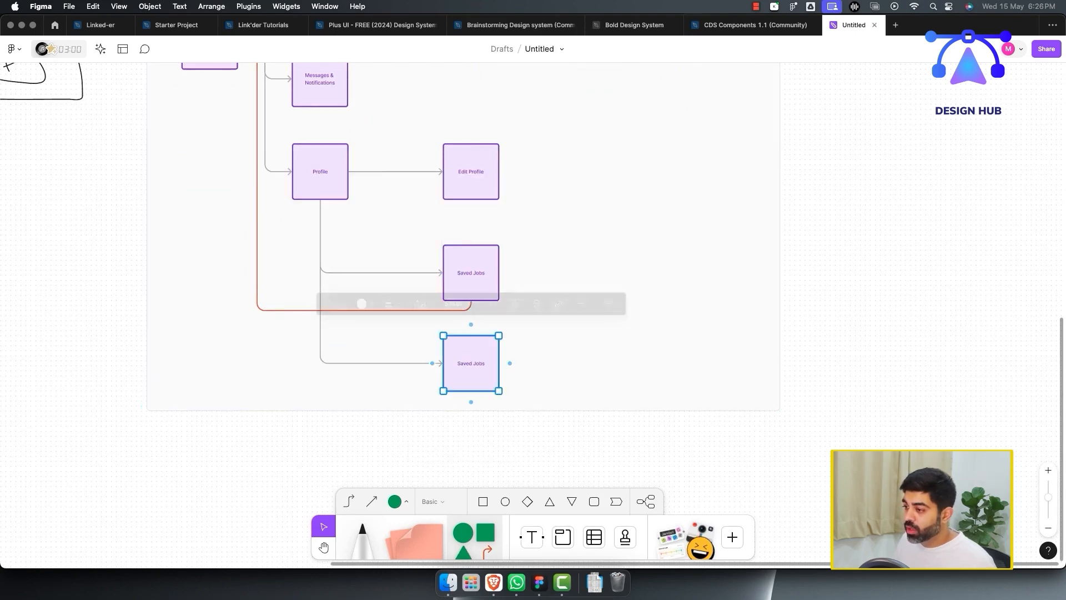
{"action": "double_click", "coordinate": [467, 363]}
{"action": "type", "text": "Appli"}
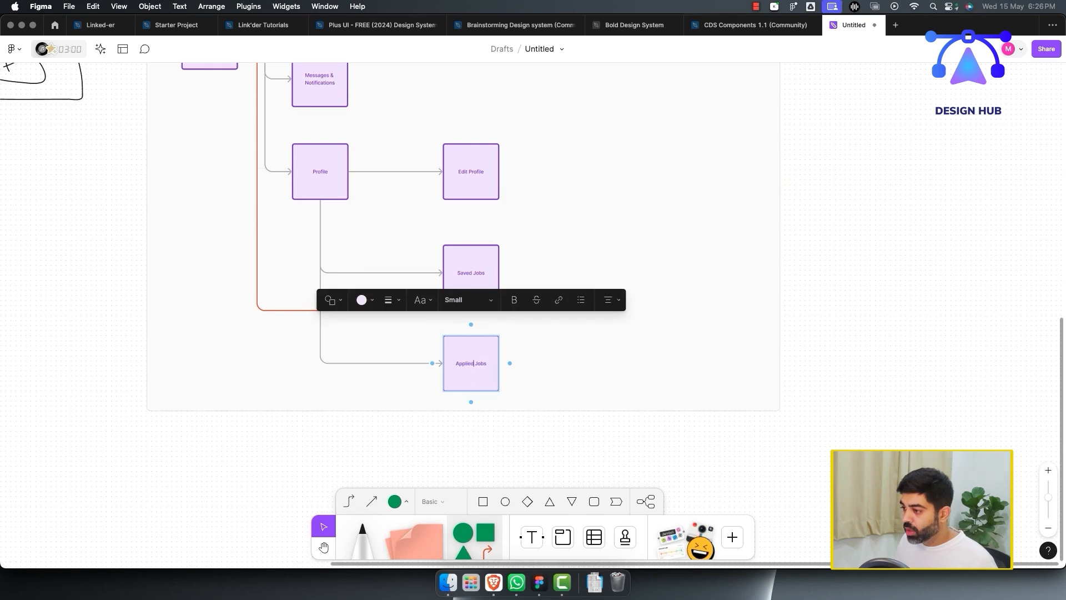
{"action": "key", "text": "Escape"}
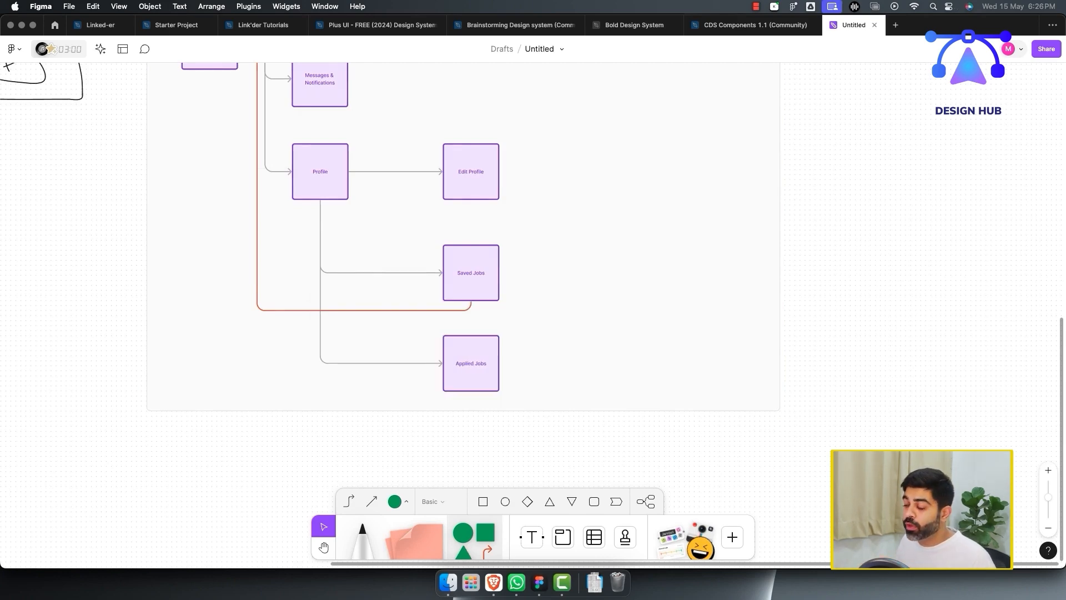
Step: Move Saved Jobs slightly up so it is evenly spaced between Edit Profile and Applied Jobs
{"action": "scroll", "coordinate": [394, 227], "scroll_direction": "up", "scroll_amount": 2}
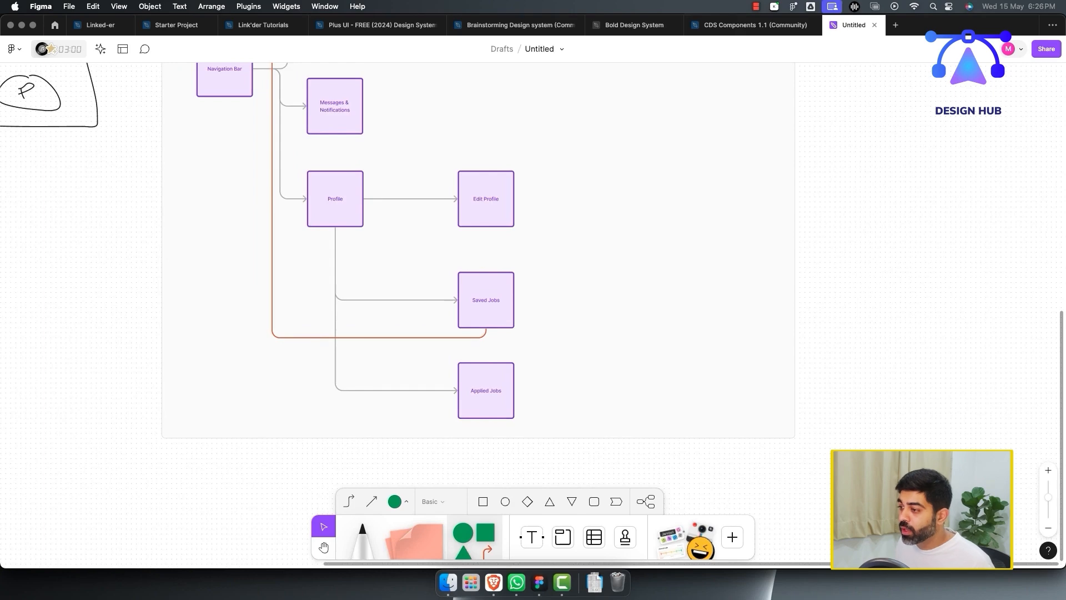
{"action": "left_click_drag", "start_coordinate": [486, 299], "coordinate": [486, 294]}
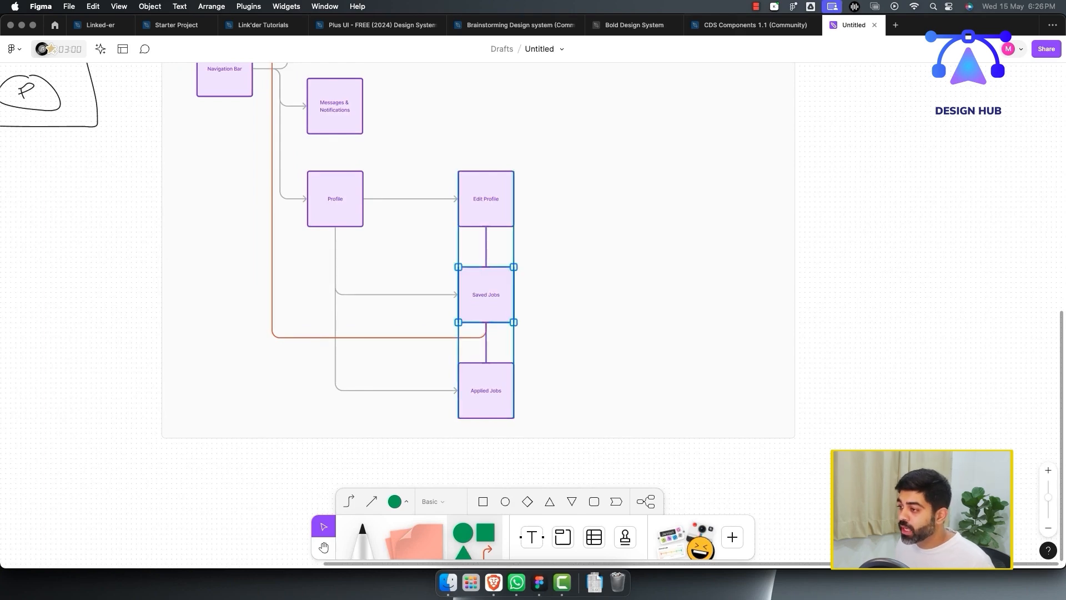
{"action": "key", "text": "Escape"}
Step: Add two small green circles side by side in the lower-right corner of the Job card in the phone sketch
{"action": "scroll", "coordinate": [422, 277], "scroll_direction": "down", "scroll_amount": 6}
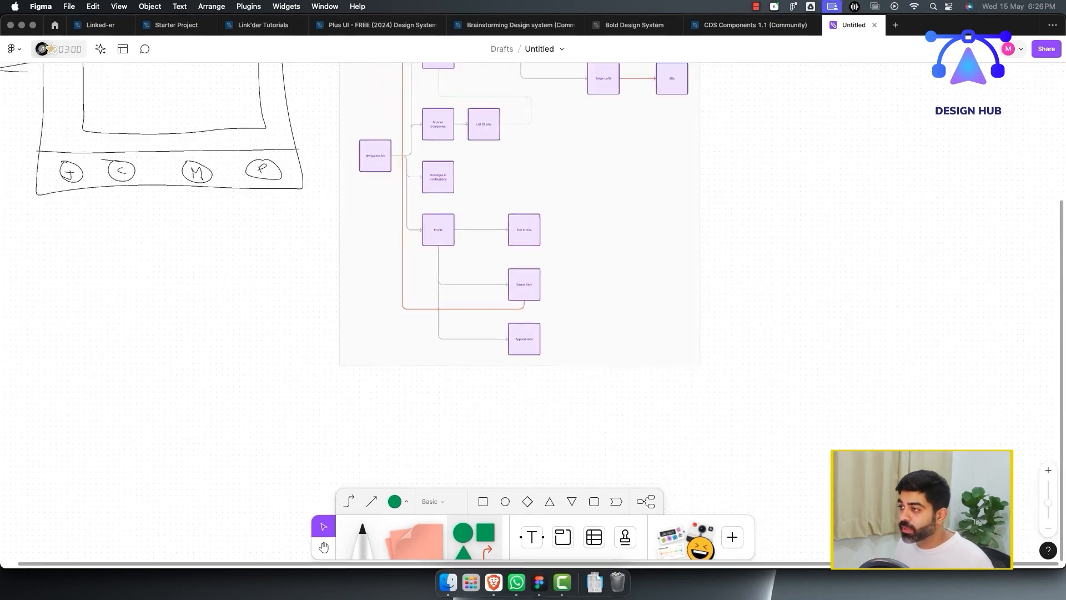
{"action": "scroll", "coordinate": [416, 311], "scroll_direction": "left", "scroll_amount": 5}
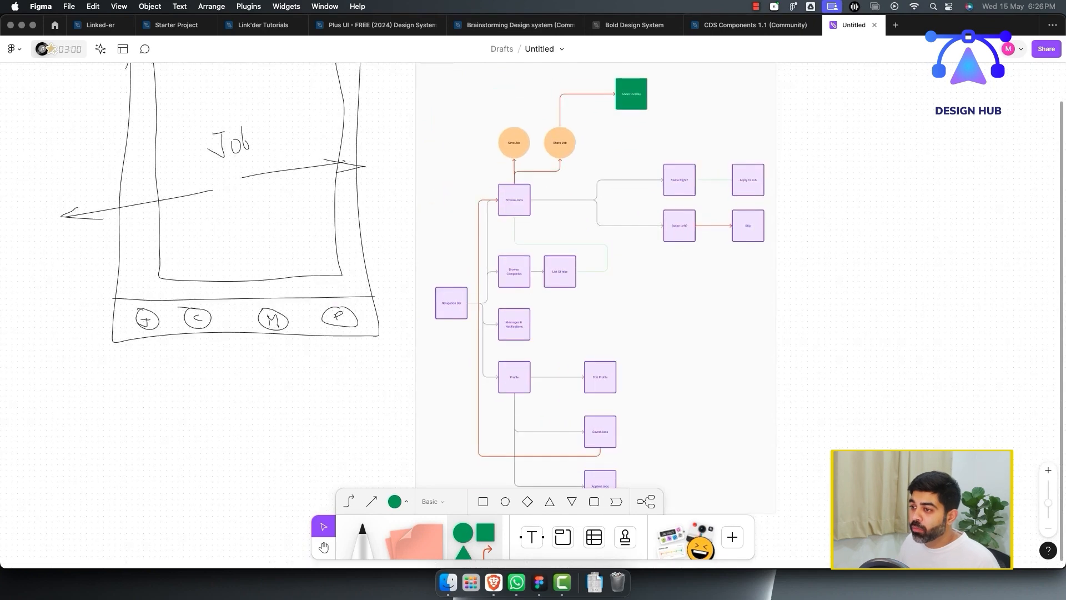
{"action": "scroll", "coordinate": [533, 278], "scroll_direction": "up", "scroll_amount": 4}
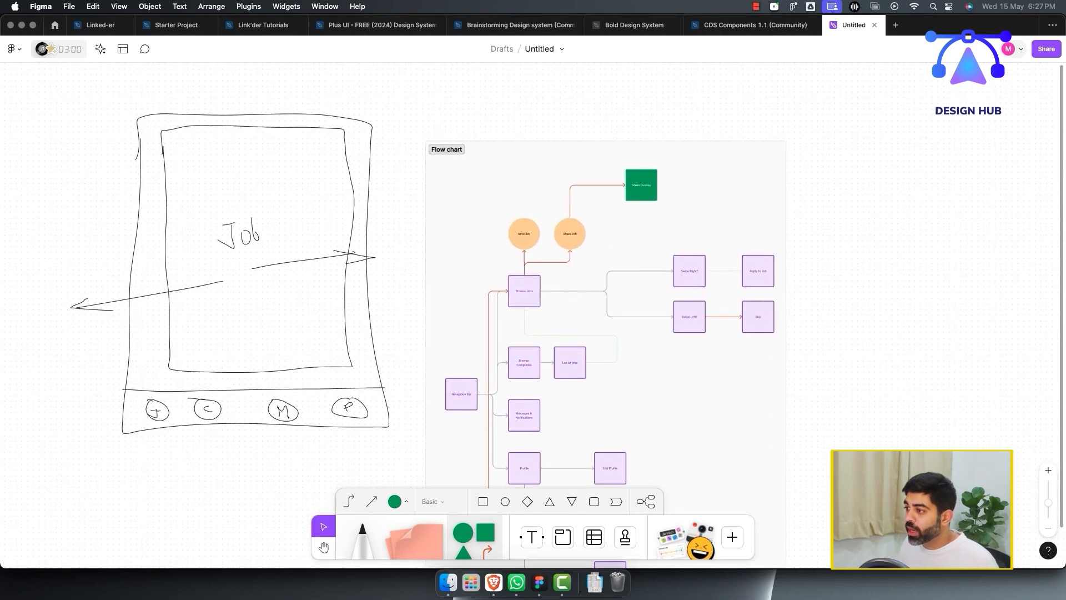
{"action": "scroll", "coordinate": [533, 277], "scroll_direction": "down", "scroll_amount": 4}
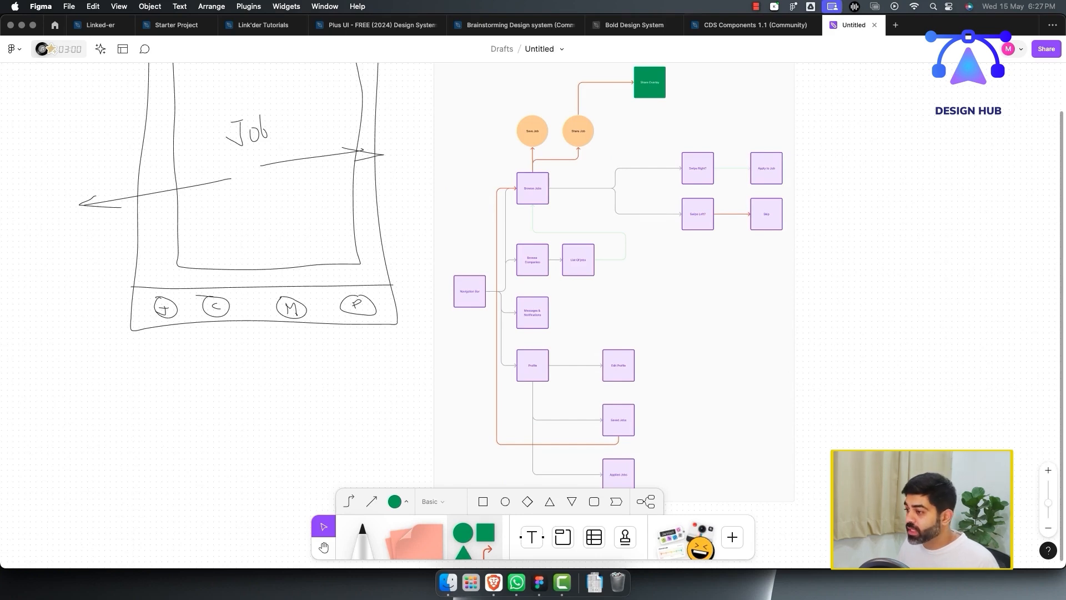
{"action": "scroll", "coordinate": [533, 278], "scroll_direction": "up", "scroll_amount": 4}
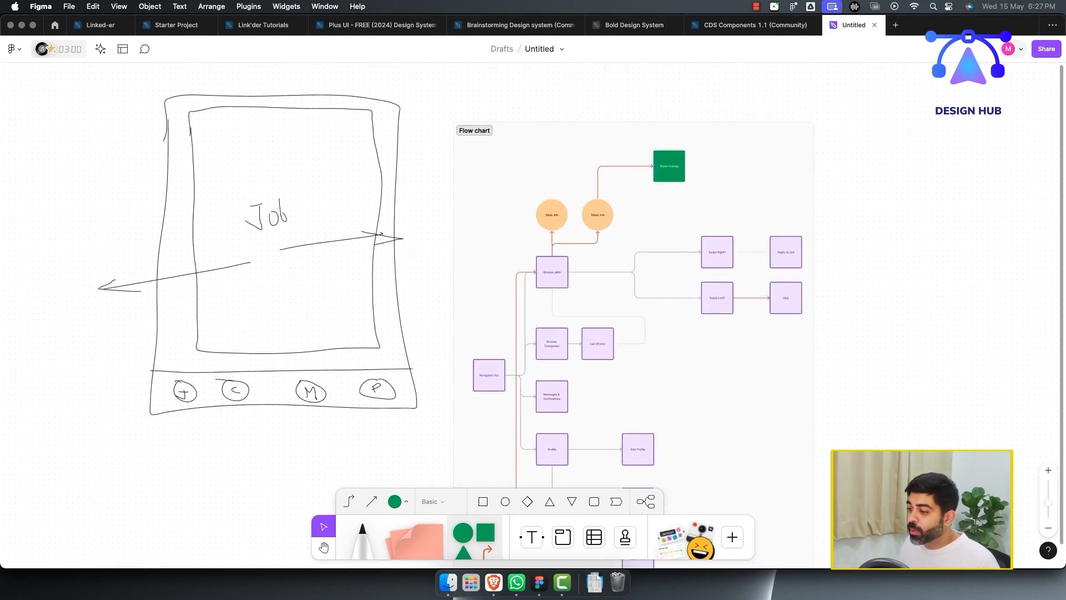
{"action": "left_click", "coordinate": [398, 501]}
{"action": "left_click", "coordinate": [415, 457]}
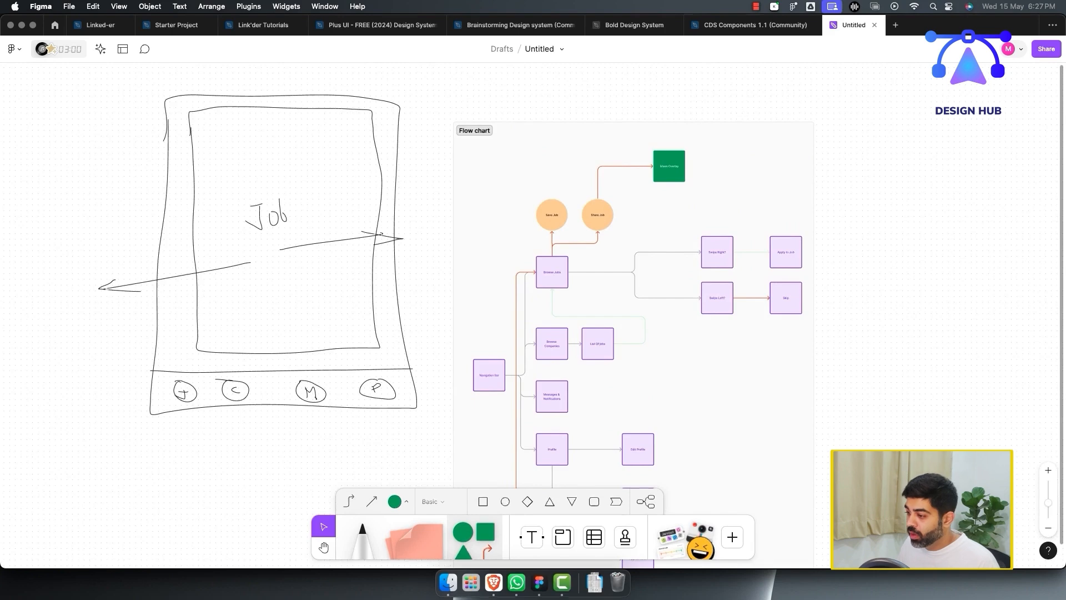
{"action": "left_click", "coordinate": [505, 501]}
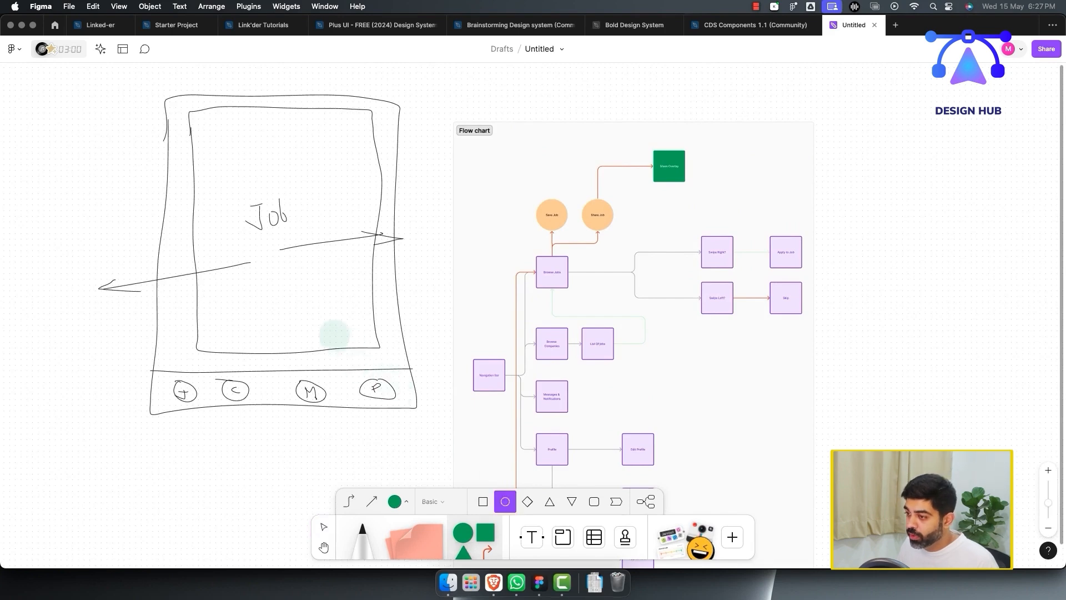
{"action": "left_click_drag", "start_coordinate": [340, 332], "coordinate": [364, 337]}
{"action": "left_click", "coordinate": [355, 358]}
{"action": "left_click", "coordinate": [344, 336]}
{"action": "key", "text": "Escape"}
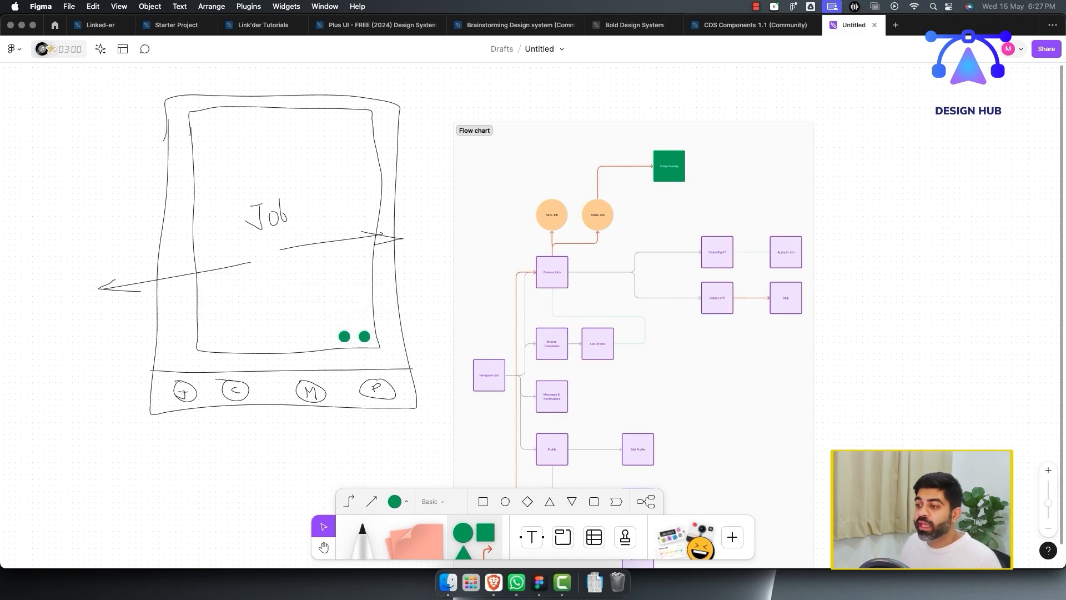
{"action": "left_click", "coordinate": [345, 336]}
{"action": "left_click", "coordinate": [364, 337]}
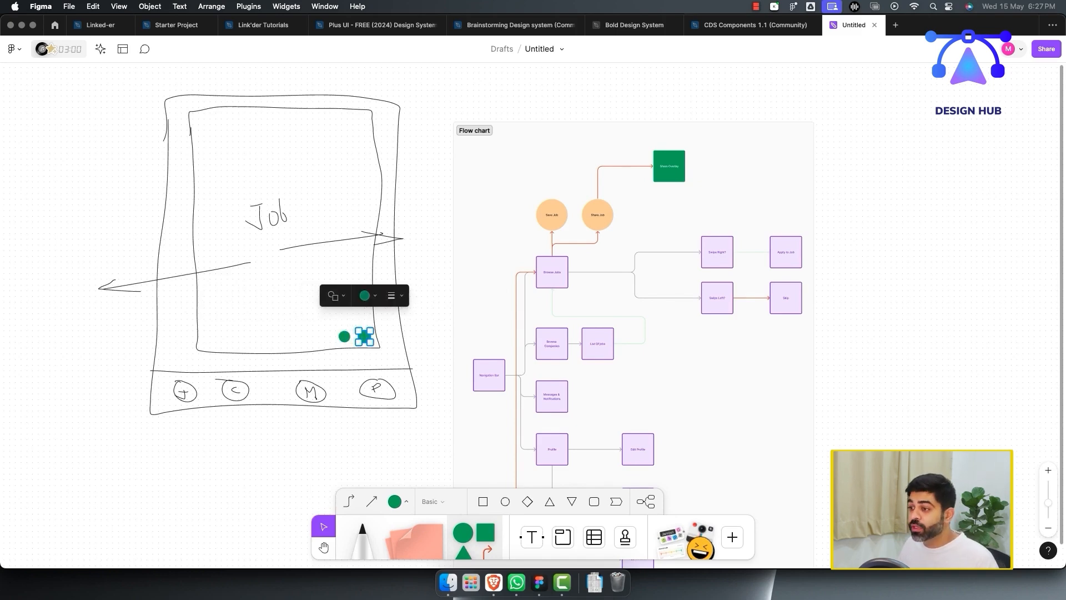
Step: Duplicate the entire Job phone sketch, including its arrows and green circles, directly beneath the original
{"action": "left_click", "coordinate": [688, 355]}
{"action": "scroll", "coordinate": [689, 355], "scroll_direction": "down", "scroll_amount": 1}
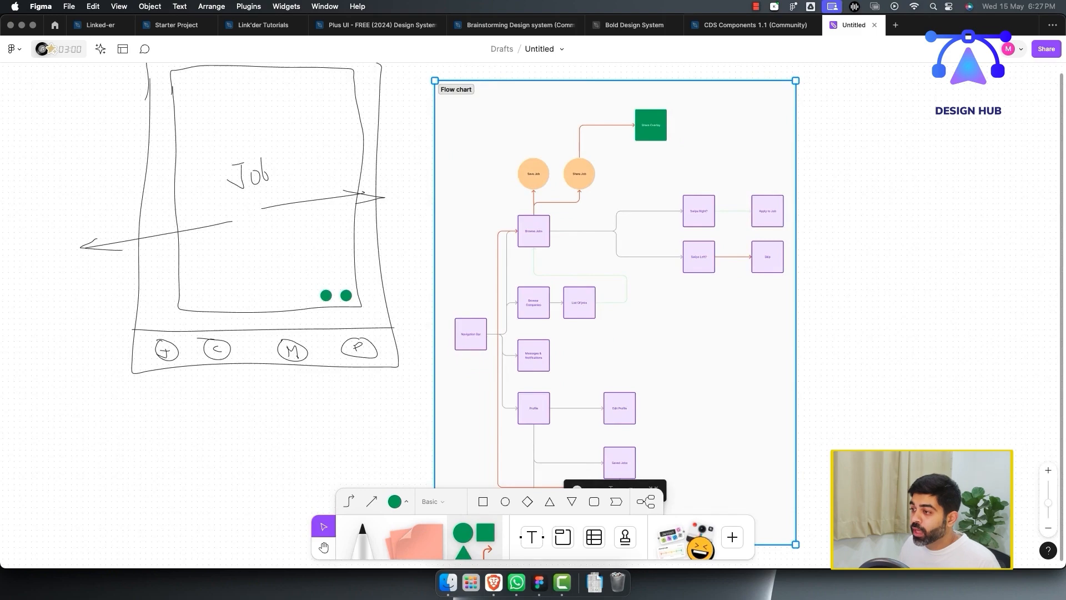
{"action": "scroll", "coordinate": [345, 373], "scroll_direction": "down", "scroll_amount": 2}
{"action": "scroll", "coordinate": [346, 373], "scroll_direction": "down", "scroll_amount": 1}
{"action": "scroll", "coordinate": [345, 373], "scroll_direction": "left", "scroll_amount": 1}
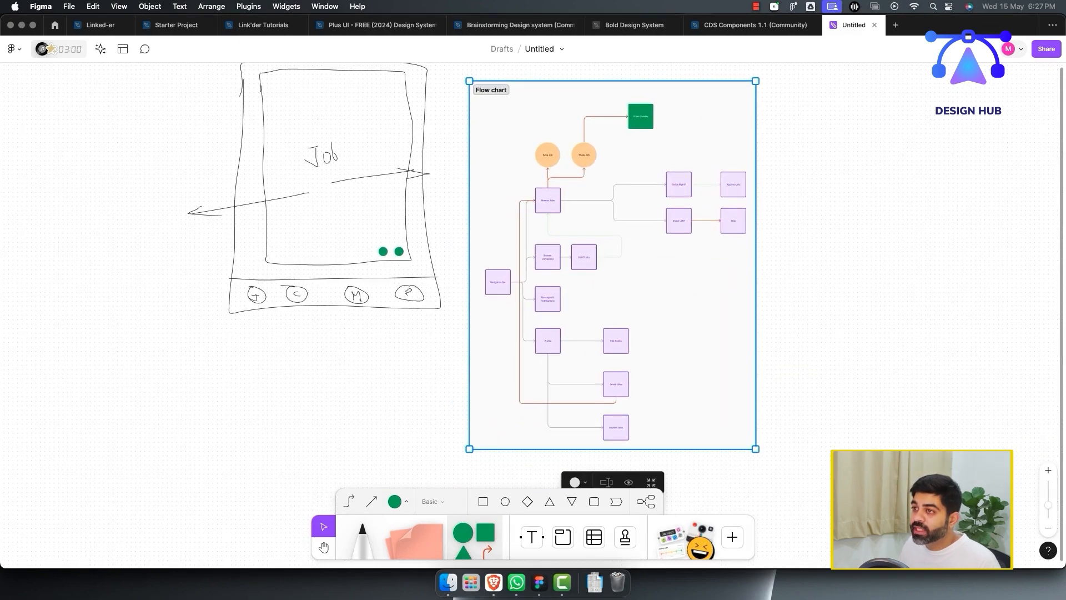
{"action": "scroll", "coordinate": [219, 267], "scroll_direction": "up", "scroll_amount": 1}
{"action": "scroll", "coordinate": [219, 266], "scroll_direction": "down", "scroll_amount": 2}
{"action": "mouse_move", "coordinate": [181, 99]}
{"action": "left_mouse_down"}
{"action": "mouse_move", "coordinate": [373, 342]}
{"action": "mouse_move", "coordinate": [424, 378]}
{"action": "left_mouse_up"}
{"action": "mouse_move", "coordinate": [333, 261]}
{"action": "left_mouse_down"}
{"action": "mouse_move", "coordinate": [828, 254]}
{"action": "mouse_move", "coordinate": [345, 491]}
{"action": "mouse_move", "coordinate": [337, 482]}
{"action": "left_mouse_up"}
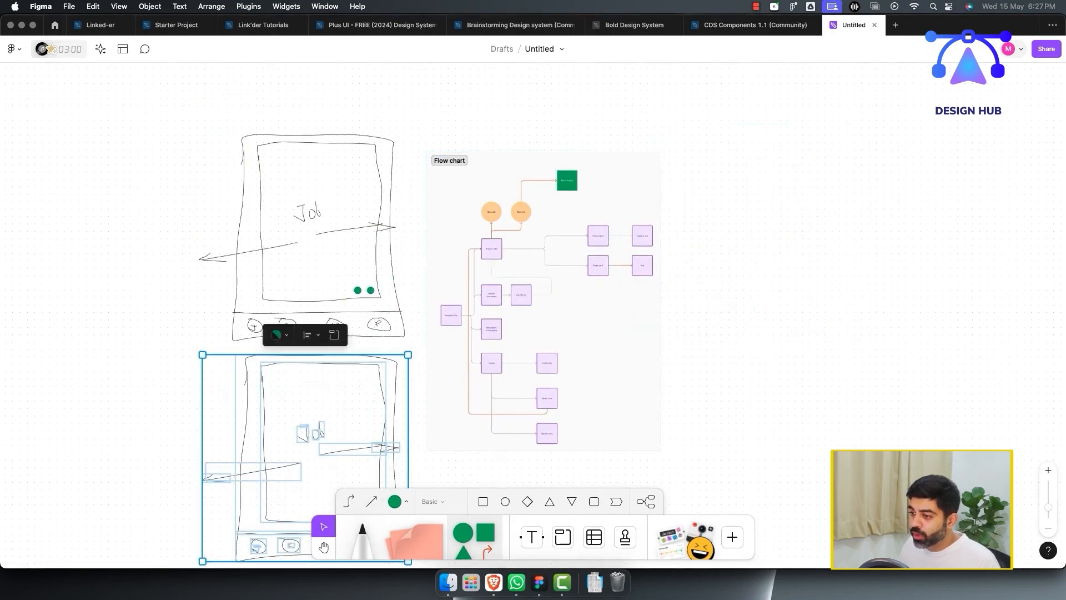
{"action": "scroll", "coordinate": [355, 355], "scroll_direction": "down", "scroll_amount": 2}
Step: Replace the handwritten "Job" label in the duplicated phone sketch with a handwritten "Company" label
{"action": "key", "text": "Escape"}
{"action": "left_click_drag", "start_coordinate": [294, 297], "coordinate": [352, 330]}
{"action": "key", "text": "Delete"}
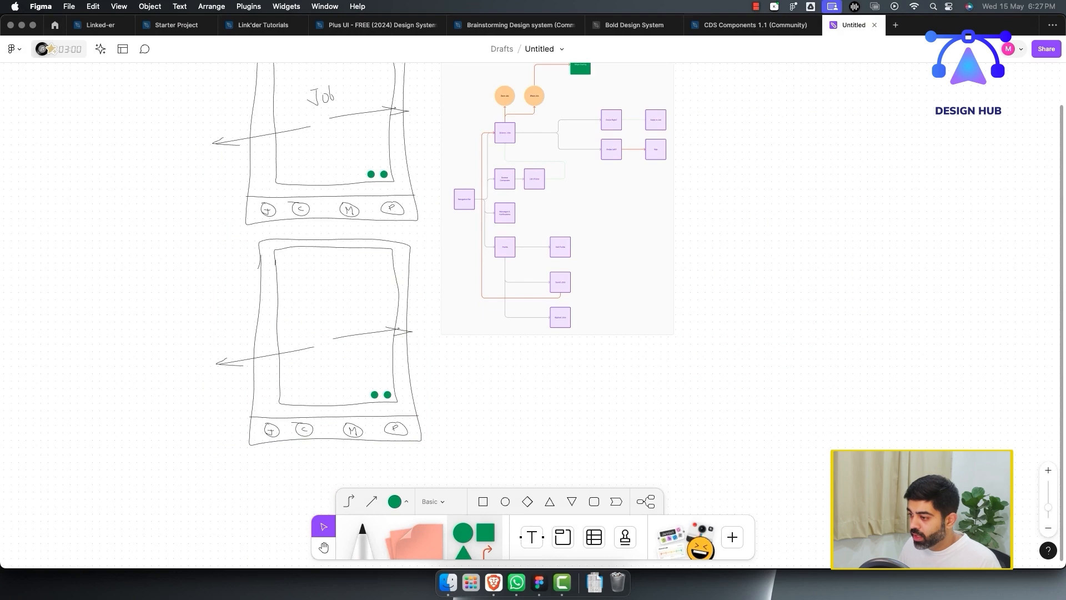
{"action": "left_click", "coordinate": [532, 536]}
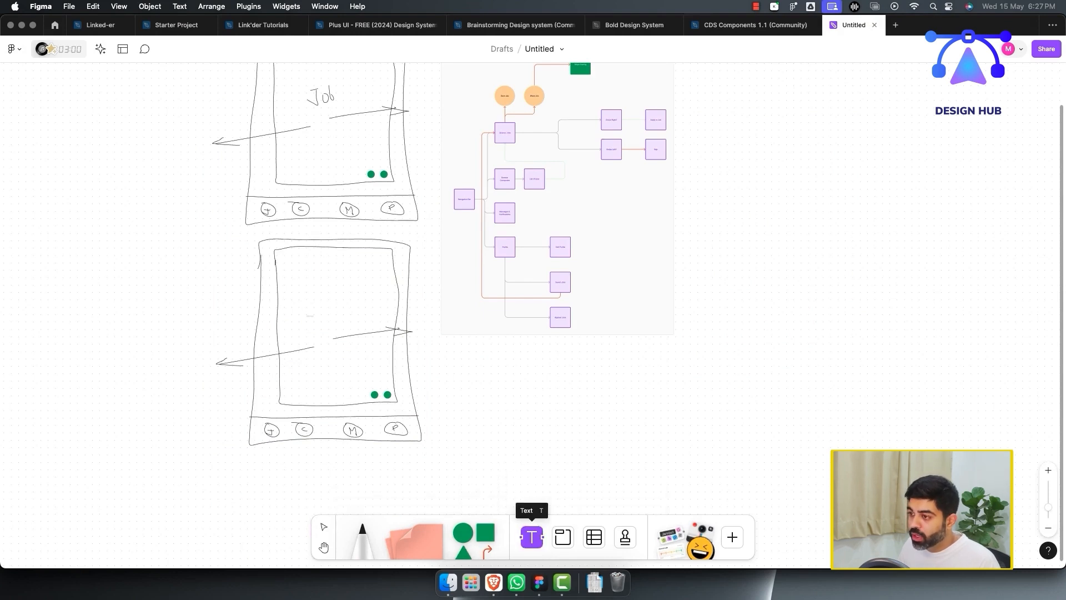
{"action": "left_click", "coordinate": [362, 539]}
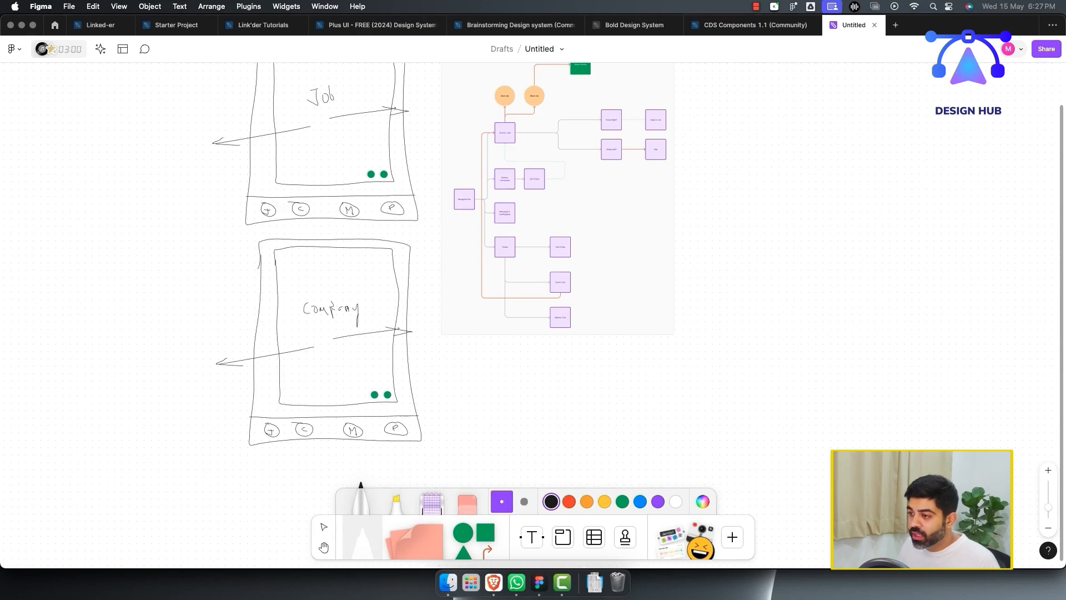
Step: Delete both swipe arrows, including their arrowheads, from the Company phone sketch
{"action": "key", "text": "v"}
{"action": "left_click", "coordinate": [366, 334]}
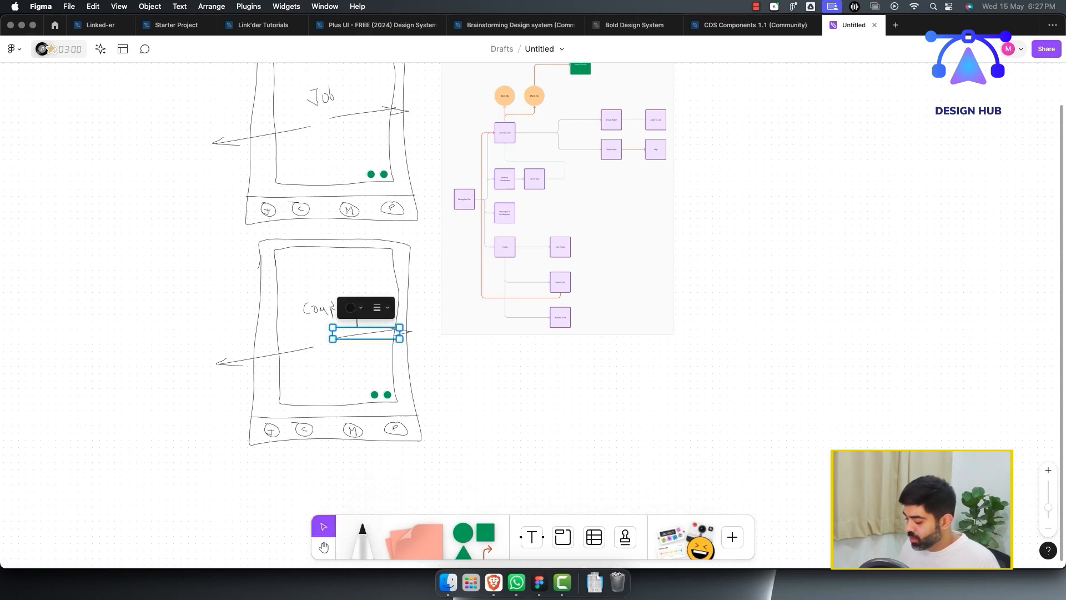
{"action": "key", "text": "Delete"}
{"action": "left_click", "coordinate": [400, 330]}
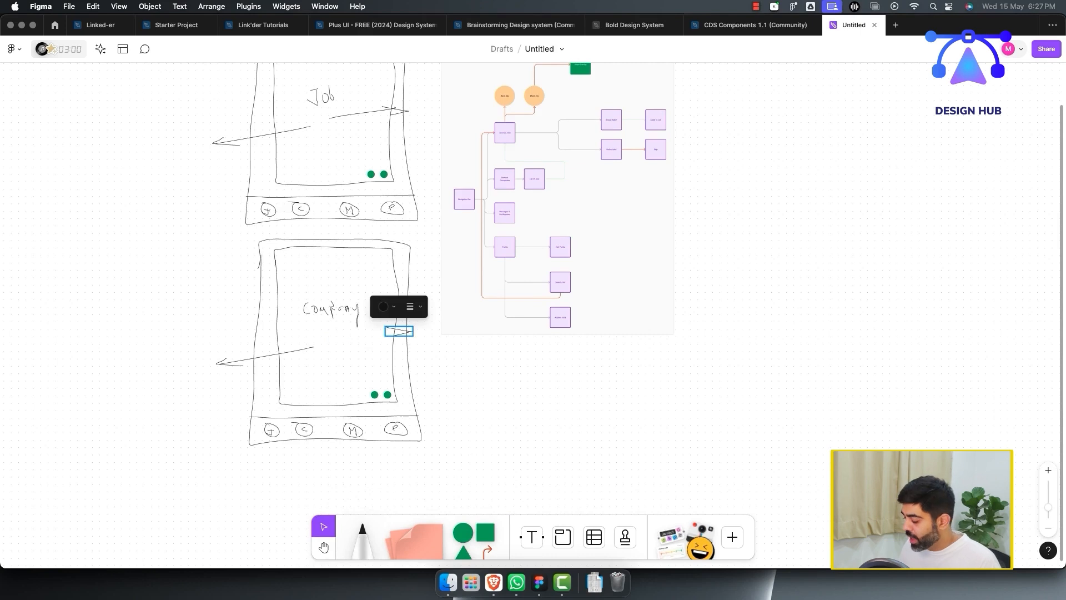
{"action": "key", "text": "Delete"}
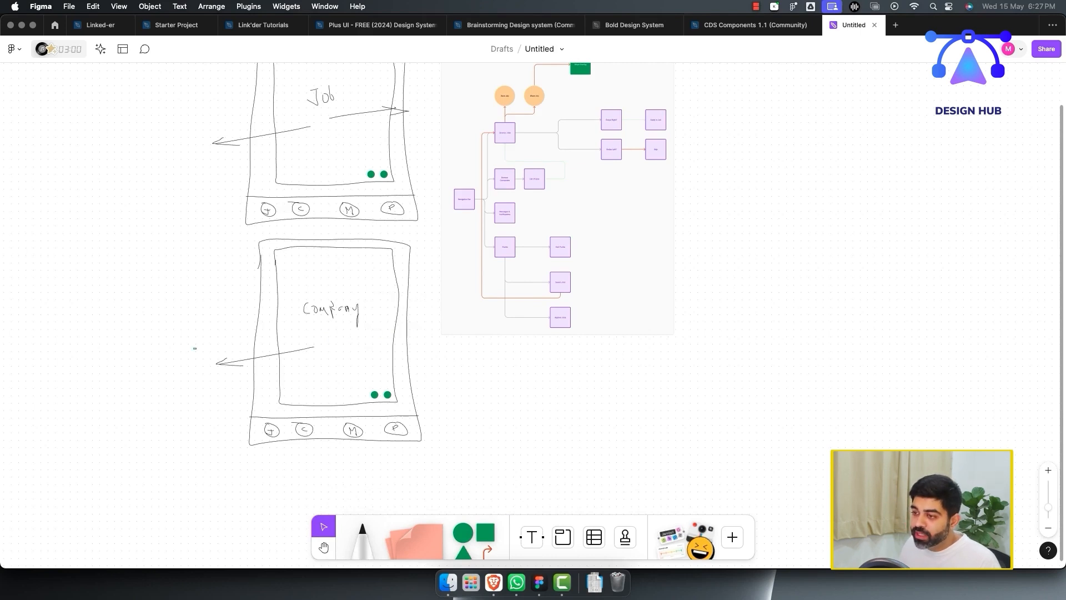
{"action": "left_click_drag", "start_coordinate": [195, 348], "coordinate": [320, 368]}
{"action": "key", "text": "Delete"}
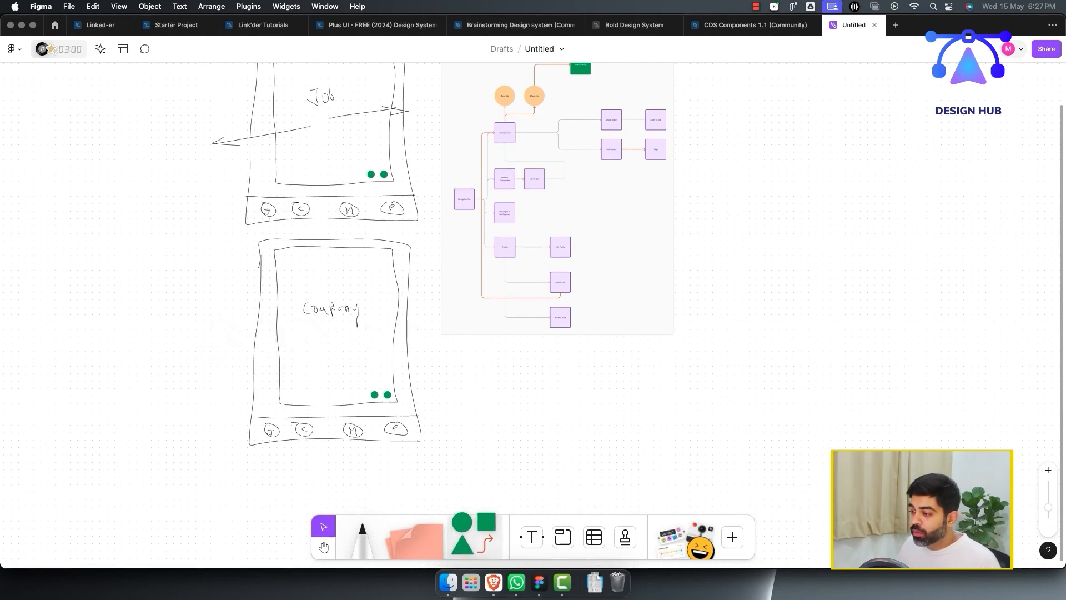
Step: Draw two stacked list rows with right-pointing chevrons beneath the Company label, freehand in black
{"action": "left_click", "coordinate": [361, 535]}
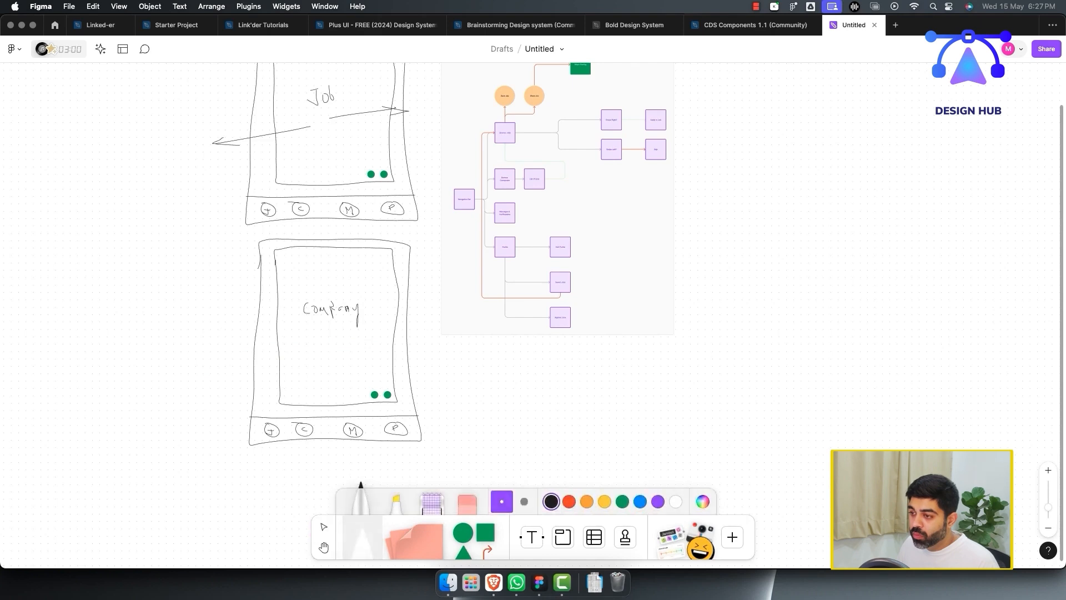
{"action": "mouse_move", "coordinate": [283, 340]}
{"action": "left_mouse_down"}
{"action": "mouse_move", "coordinate": [354, 339]}
{"action": "mouse_move", "coordinate": [384, 358]}
{"action": "left_mouse_up"}
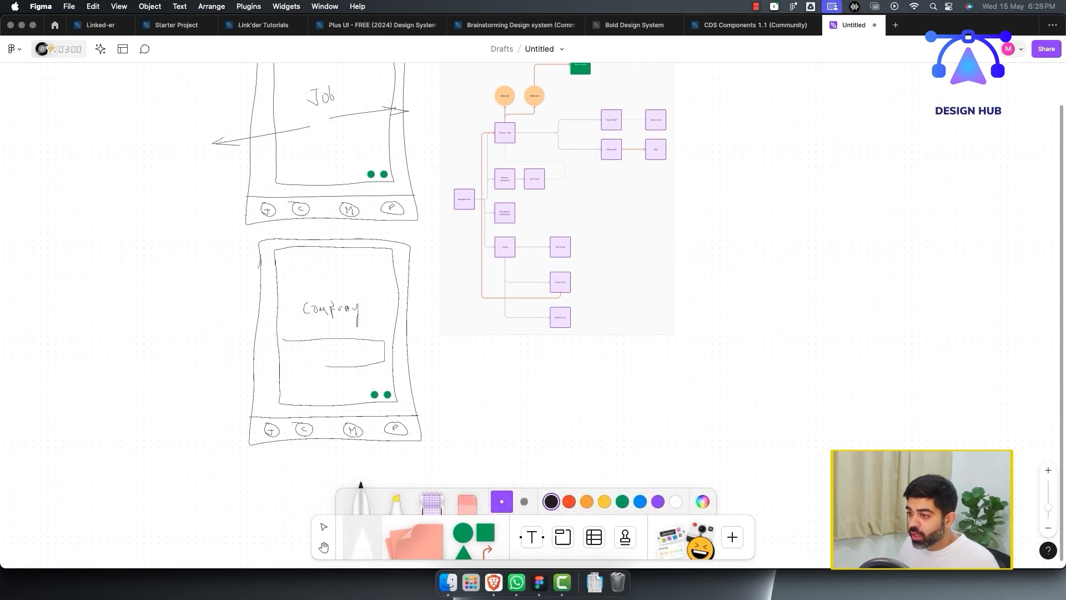
{"action": "left_click_drag", "start_coordinate": [287, 374], "coordinate": [376, 373]}
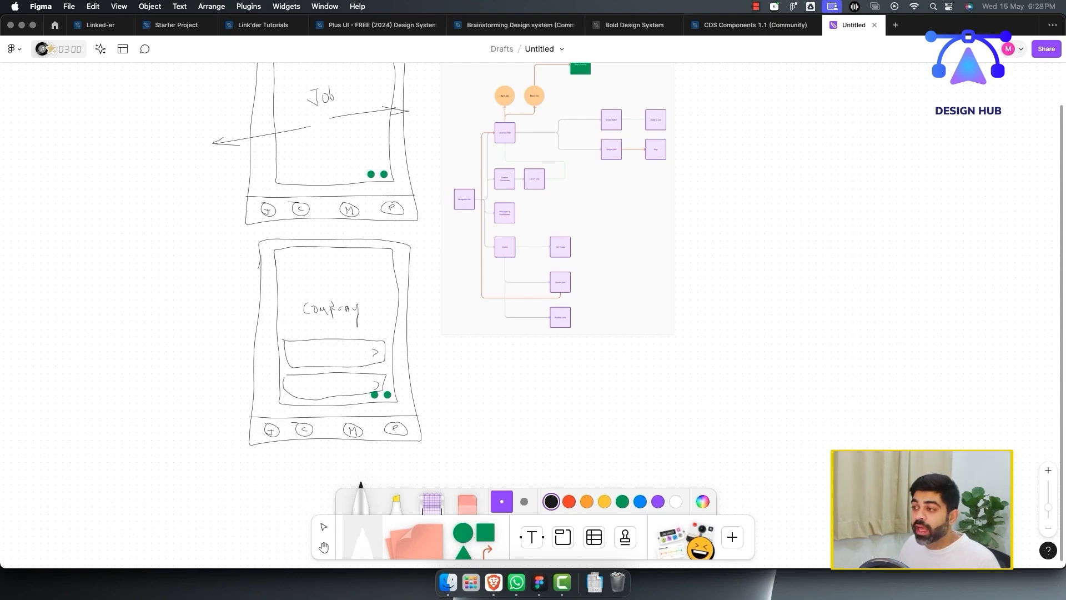
Step: Examine the List Of Jobs node and the rest of the flow chart against the Job and Company phone sketches
{"action": "scroll", "coordinate": [579, 216], "scroll_direction": "up", "scroll_amount": 3}
{"action": "left_click", "coordinate": [518, 192]}
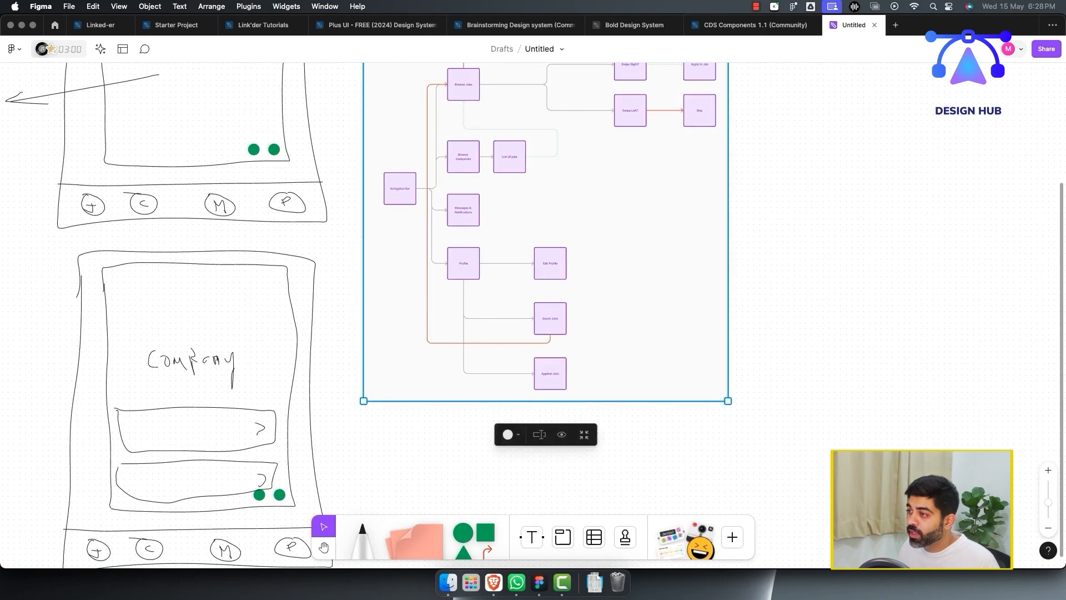
{"action": "left_click", "coordinate": [510, 157]}
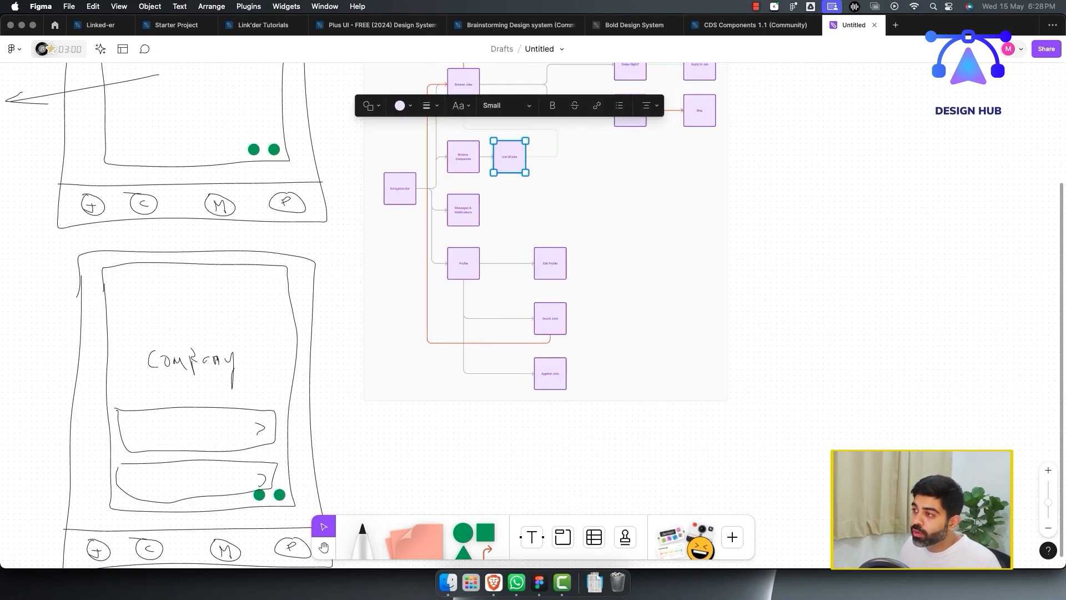
{"action": "scroll", "coordinate": [533, 277], "scroll_direction": "up", "scroll_amount": 2}
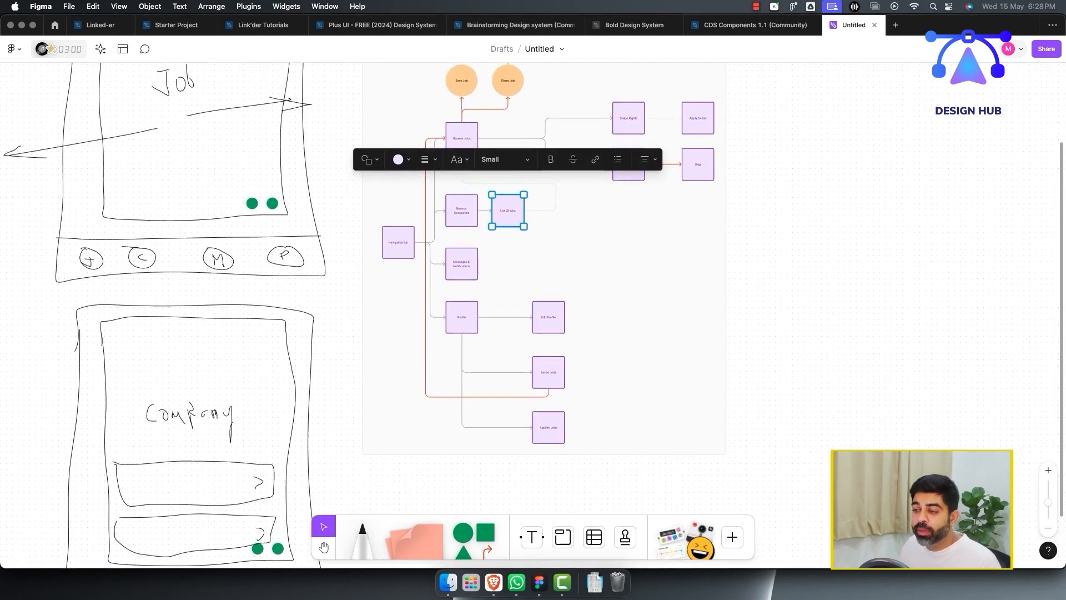
{"action": "scroll", "coordinate": [533, 278], "scroll_direction": "up", "scroll_amount": 1}
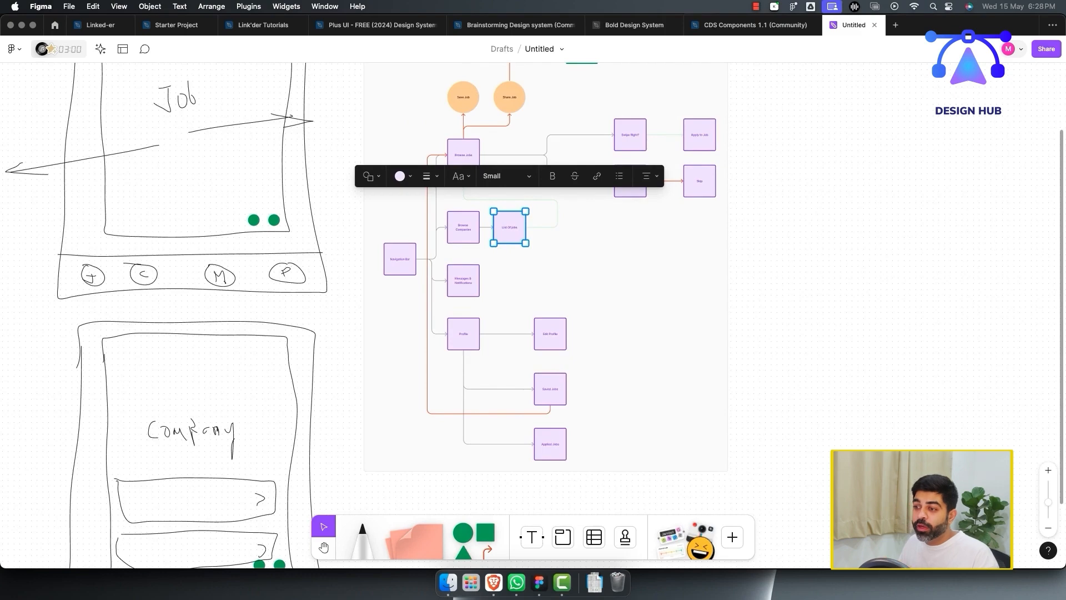
{"action": "scroll", "coordinate": [533, 310], "scroll_direction": "down", "scroll_amount": 3}
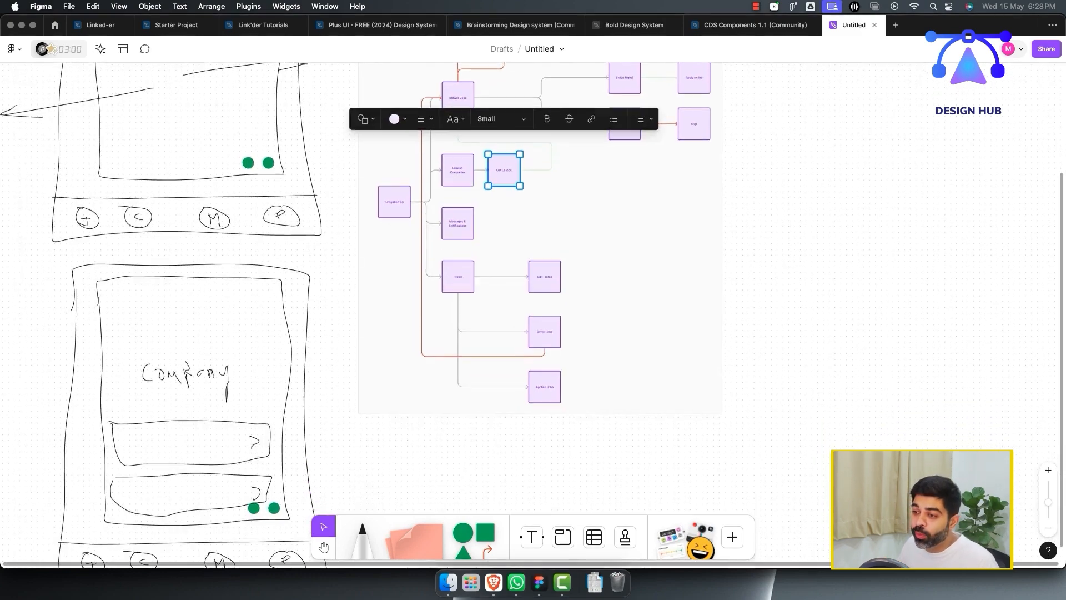
{"action": "scroll", "coordinate": [533, 311], "scroll_direction": "up", "scroll_amount": 1}
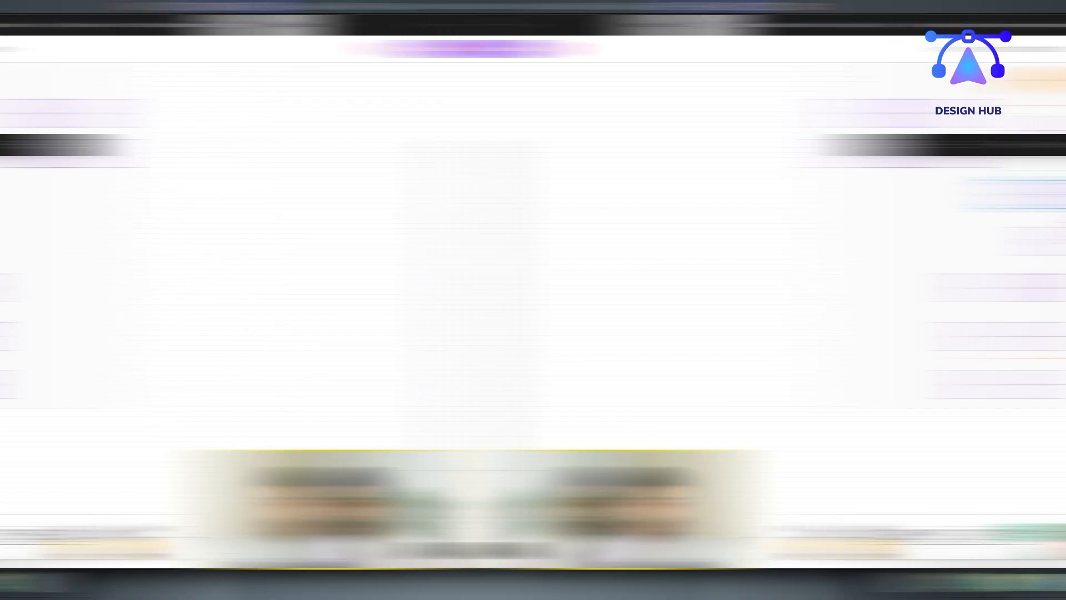
{"action": "scroll", "coordinate": [311, 308], "scroll_direction": "down", "scroll_amount": 4}
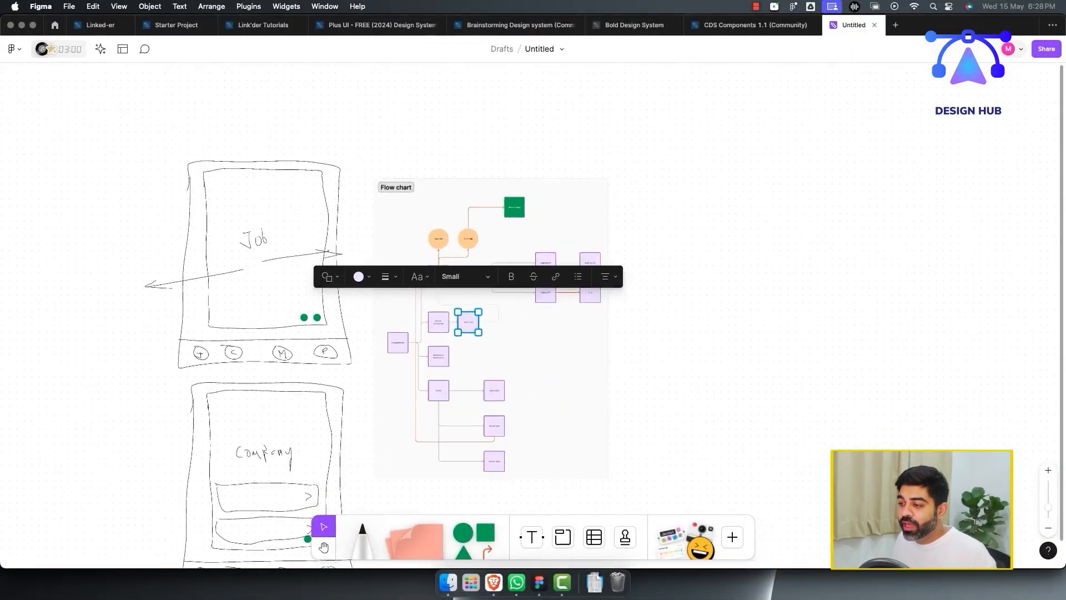
{"action": "scroll", "coordinate": [311, 308], "scroll_direction": "down", "scroll_amount": 2}
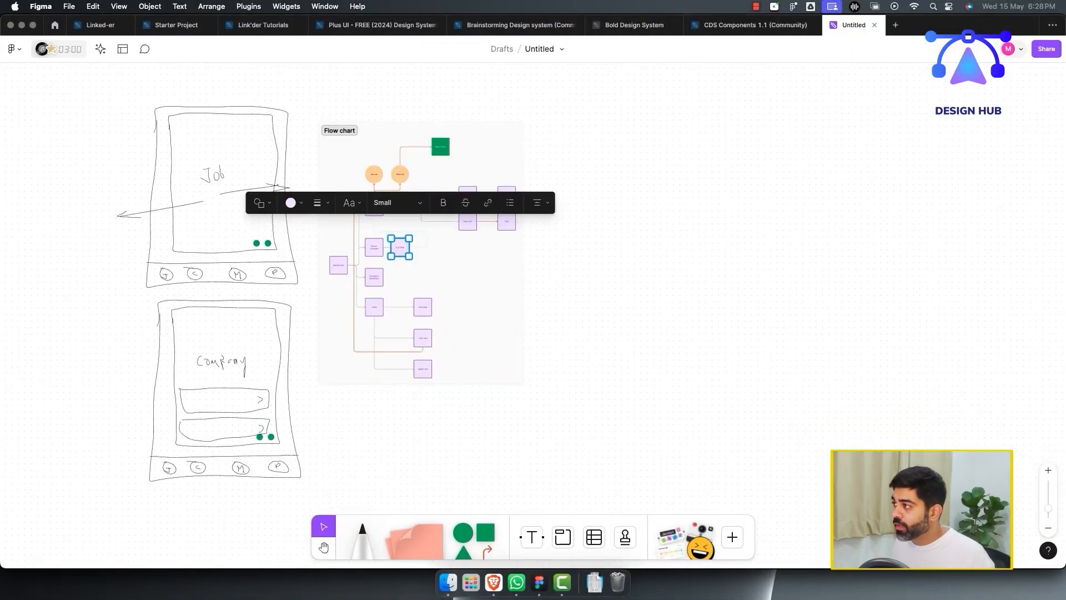
{"action": "scroll", "coordinate": [311, 308], "scroll_direction": "down", "scroll_amount": 1}
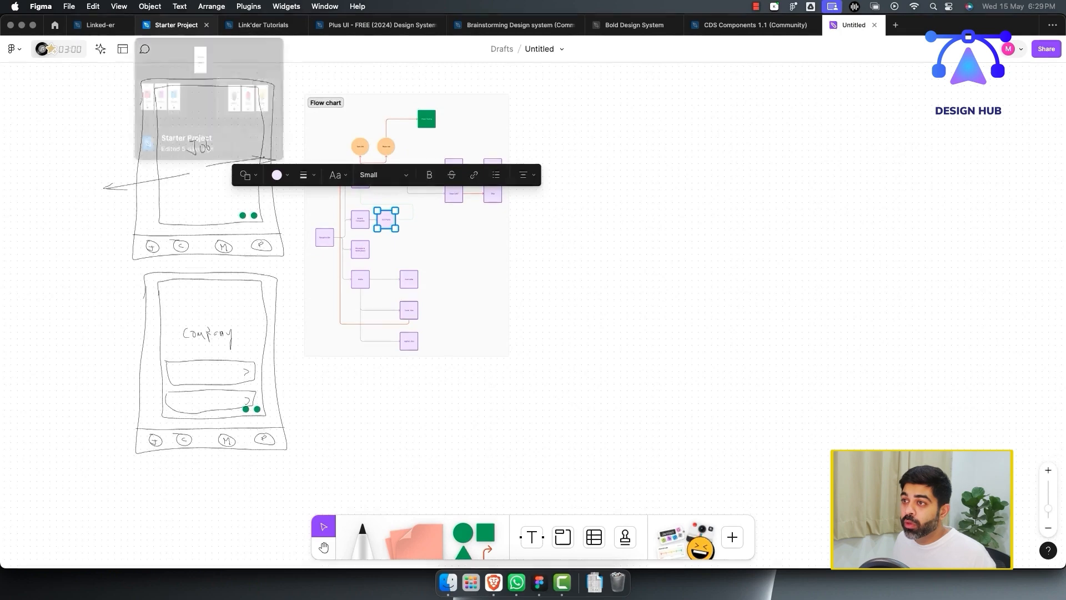
Step: Add a page named Wireframe to the Link'der Tutorials file and close the Content Reel plugin window
{"action": "left_click", "coordinate": [264, 25]}
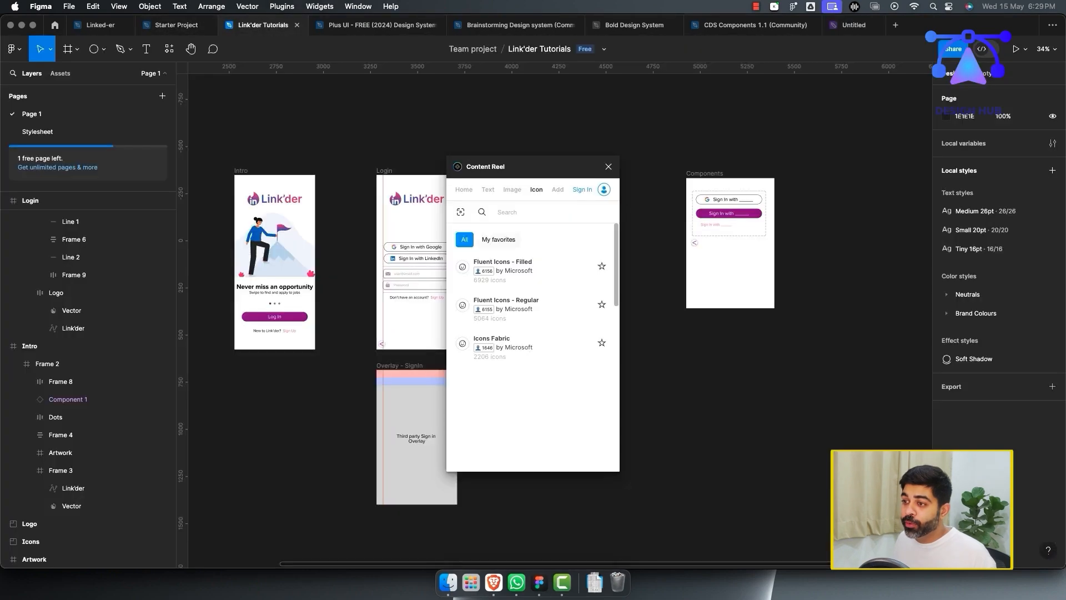
{"action": "left_click", "coordinate": [162, 96]}
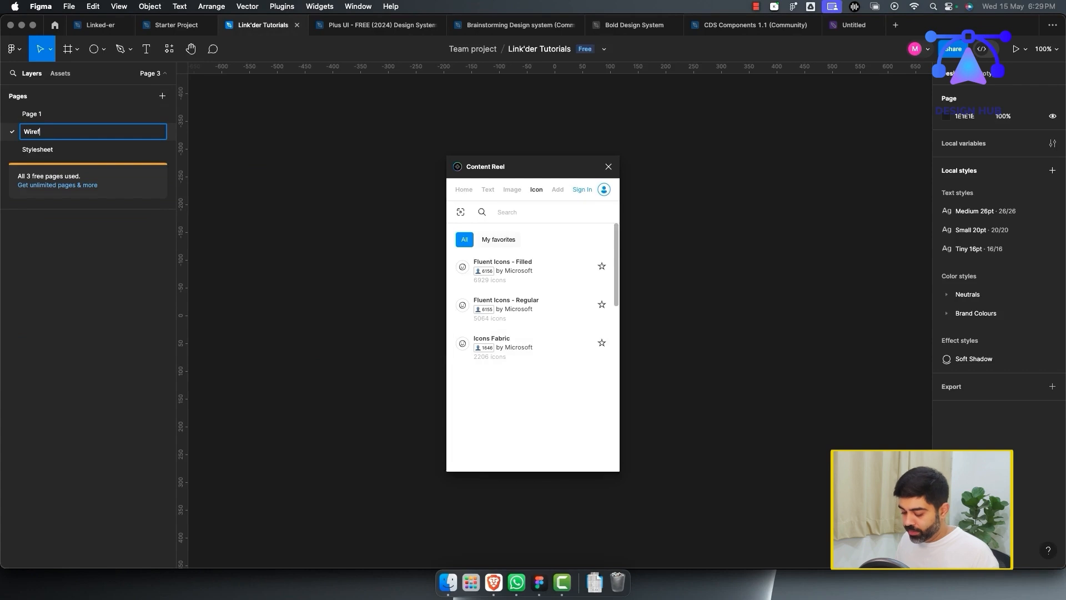
{"action": "key", "text": "Return"}
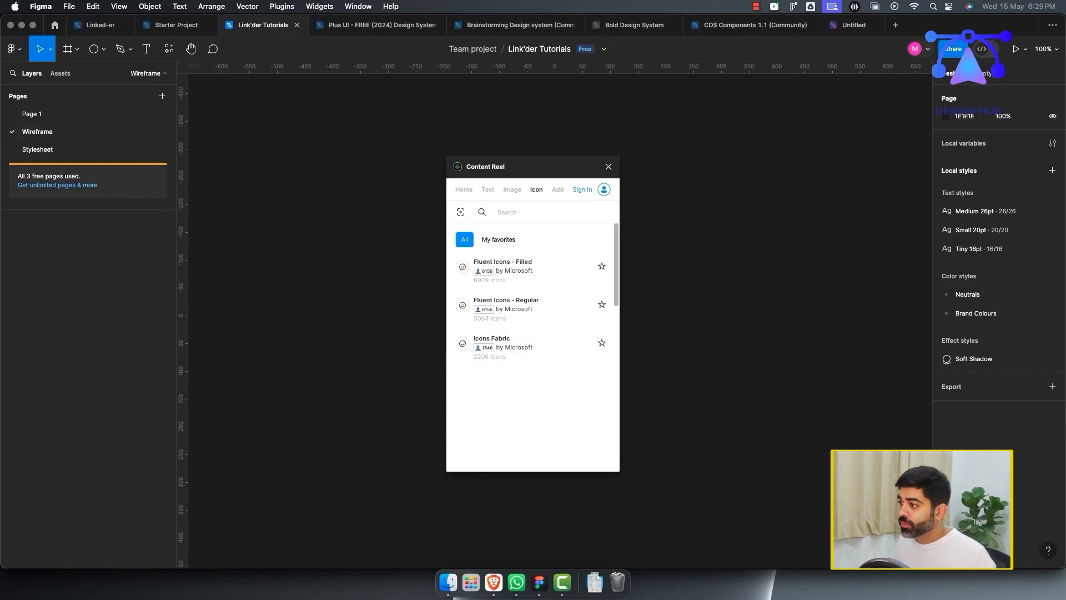
{"action": "left_click", "coordinate": [609, 166]}
Step: Draw a portrait frame about 295 × 583 on the Wireframe page and name it Browse Jobs
{"action": "scroll", "coordinate": [500, 211], "scroll_direction": "right", "scroll_amount": 1}
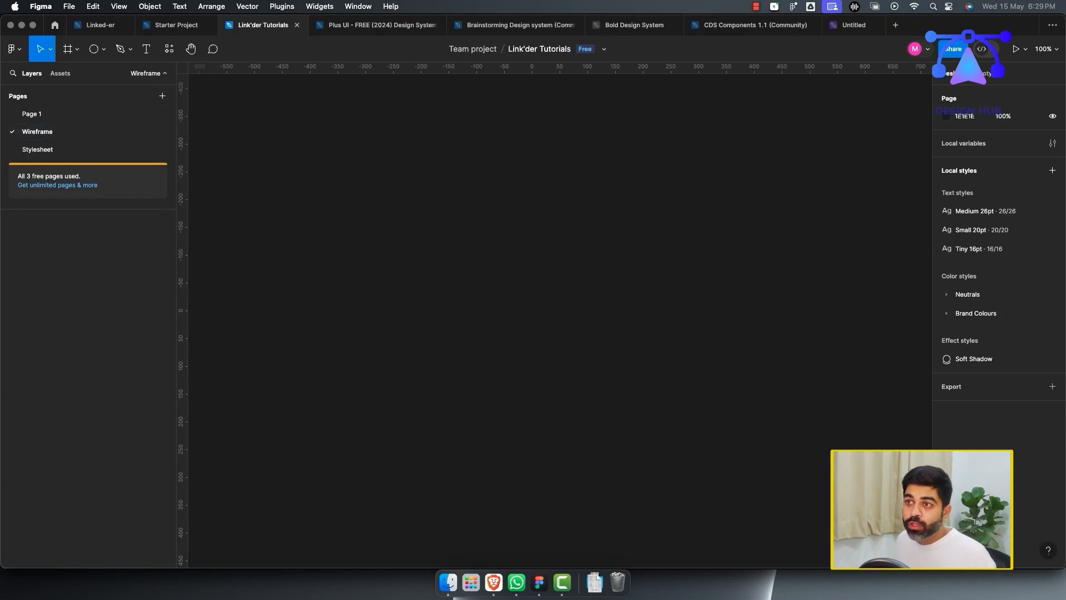
{"action": "left_click", "coordinate": [76, 49]}
{"action": "left_click", "coordinate": [67, 73]}
{"action": "mouse_move", "coordinate": [281, 142]}
{"action": "left_mouse_down"}
{"action": "mouse_move", "coordinate": [488, 410]}
{"action": "mouse_move", "coordinate": [422, 448]}
{"action": "mouse_move", "coordinate": [444, 465]}
{"action": "left_mouse_up"}
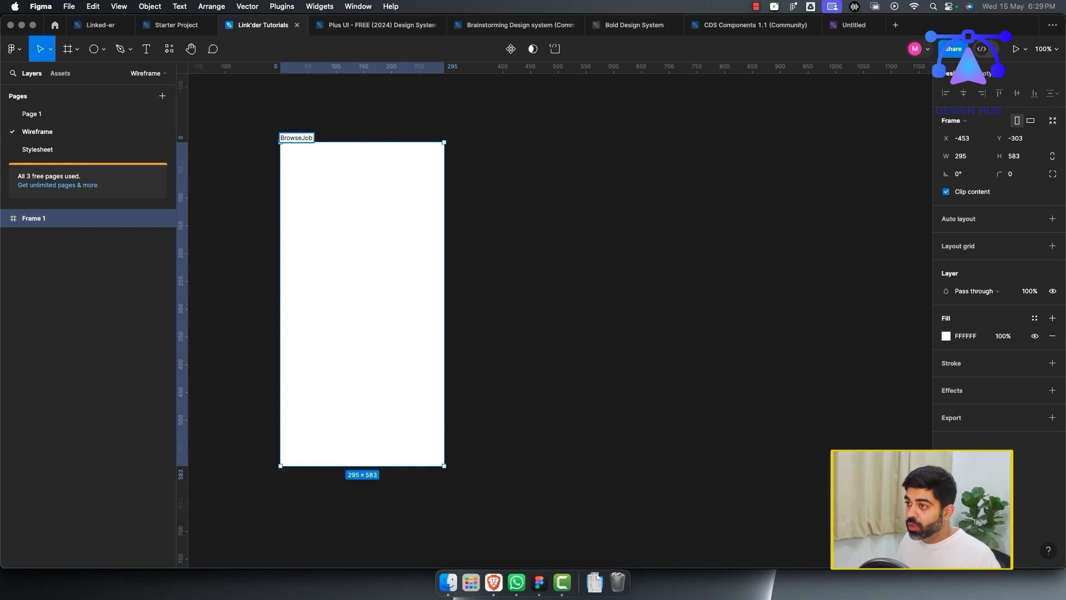
{"action": "type", "text": "s"}
{"action": "key", "text": "Return"}
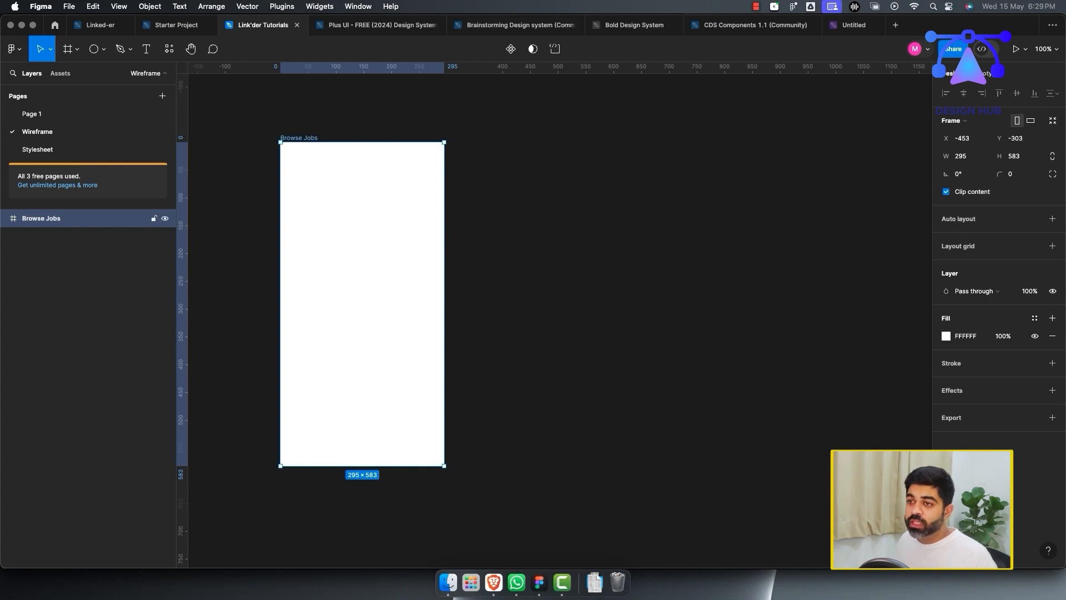
Step: Draw a card rectangle about 259 × 419 inside the Browse Jobs frame and fill it with light pink FFE1E1
{"action": "left_click", "coordinate": [77, 49]}
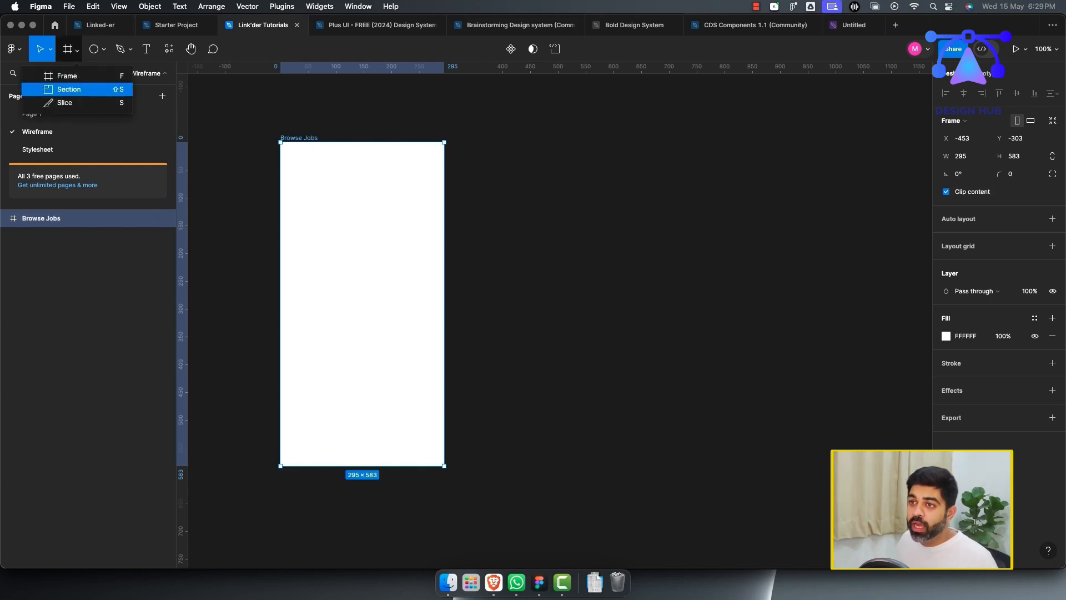
{"action": "left_click", "coordinate": [104, 50]}
{"action": "left_click", "coordinate": [104, 50]}
{"action": "left_click", "coordinate": [91, 76]}
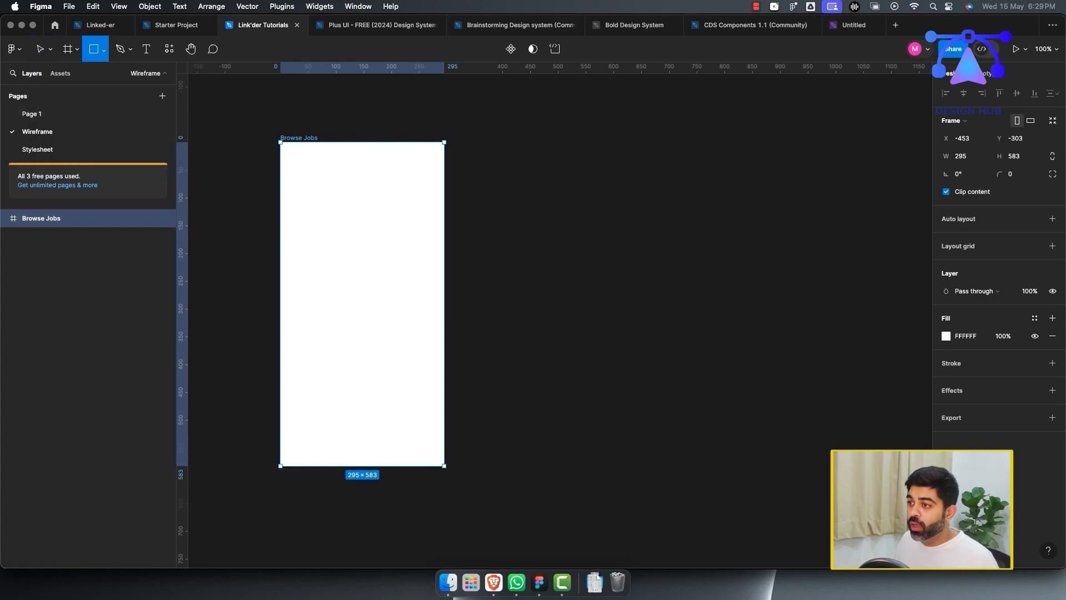
{"action": "left_click_drag", "start_coordinate": [290, 182], "coordinate": [434, 415]}
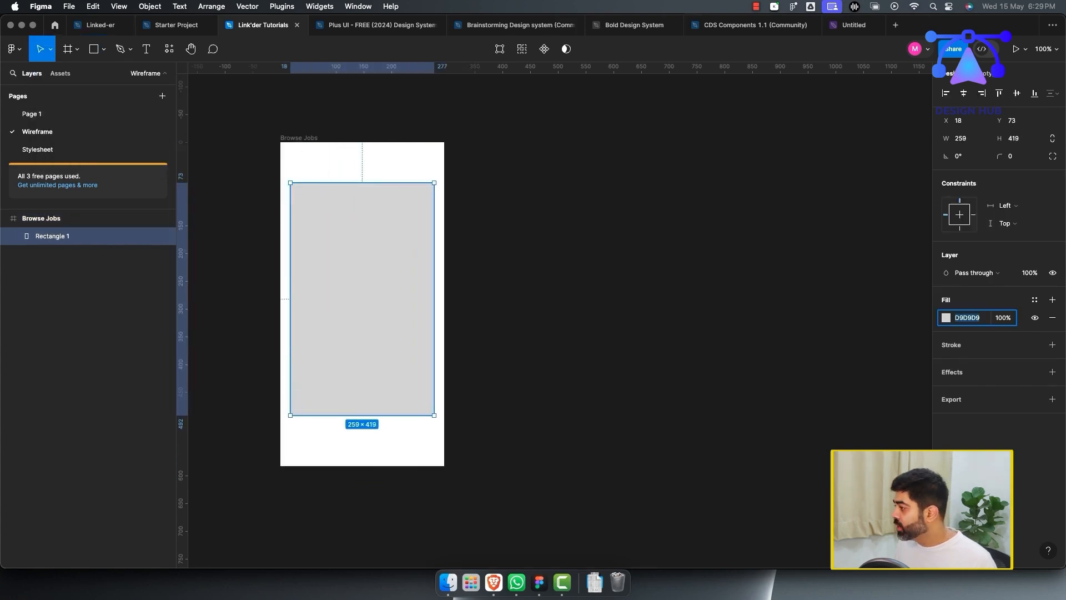
{"action": "left_click", "coordinate": [946, 317]}
{"action": "left_click_drag", "start_coordinate": [799, 300], "coordinate": [931, 290]}
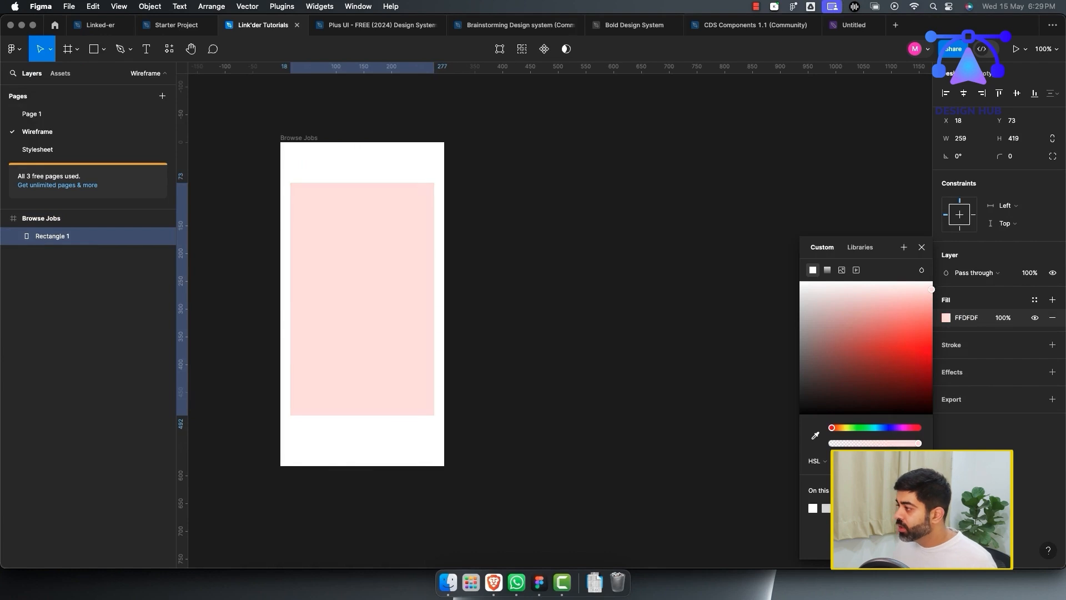
{"action": "left_click", "coordinate": [922, 247]}
{"action": "scroll", "coordinate": [362, 300], "scroll_direction": "down", "scroll_amount": 1}
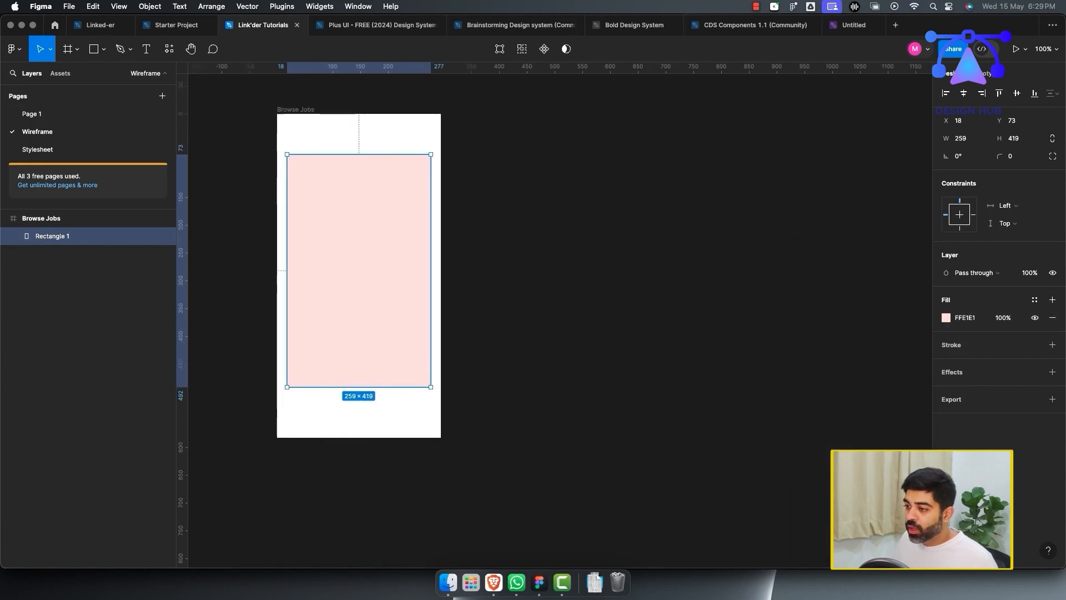
Step: Draw a full-width navigation bar rectangle about 295 × 51 along the bottom edge of the Browse Jobs frame
{"action": "key", "text": "Escape"}
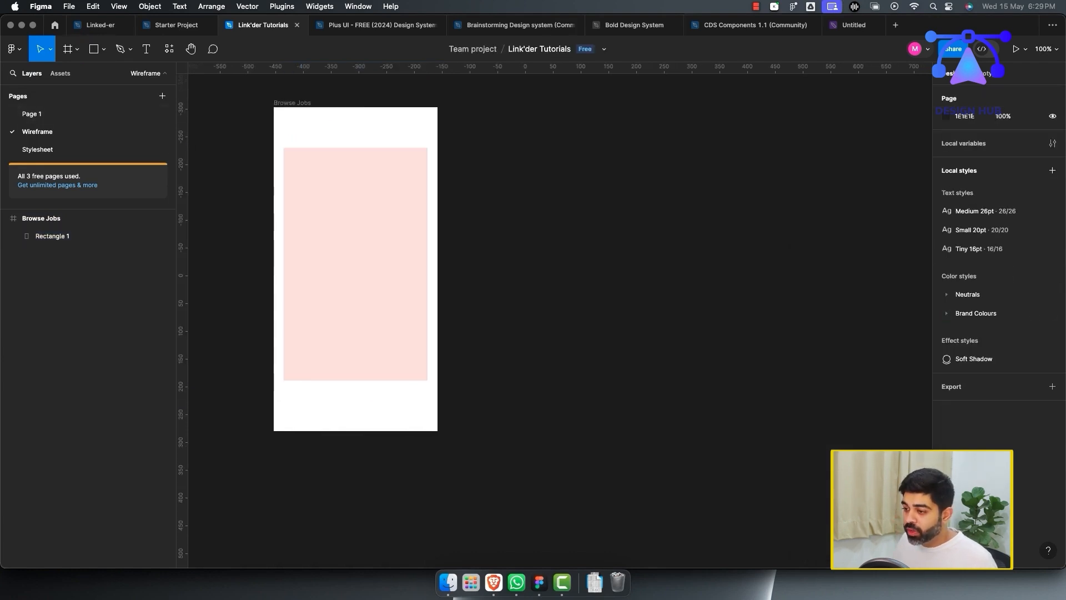
{"action": "key", "text": "r"}
{"action": "mouse_move", "coordinate": [273, 402]}
{"action": "left_mouse_down"}
{"action": "mouse_move", "coordinate": [363, 430]}
{"action": "mouse_move", "coordinate": [438, 430]}
{"action": "left_mouse_up"}
Step: Draw a 27 × 27 circle in the navigation bar and duplicate it across the bar to make four circles
{"action": "left_click", "coordinate": [103, 49]}
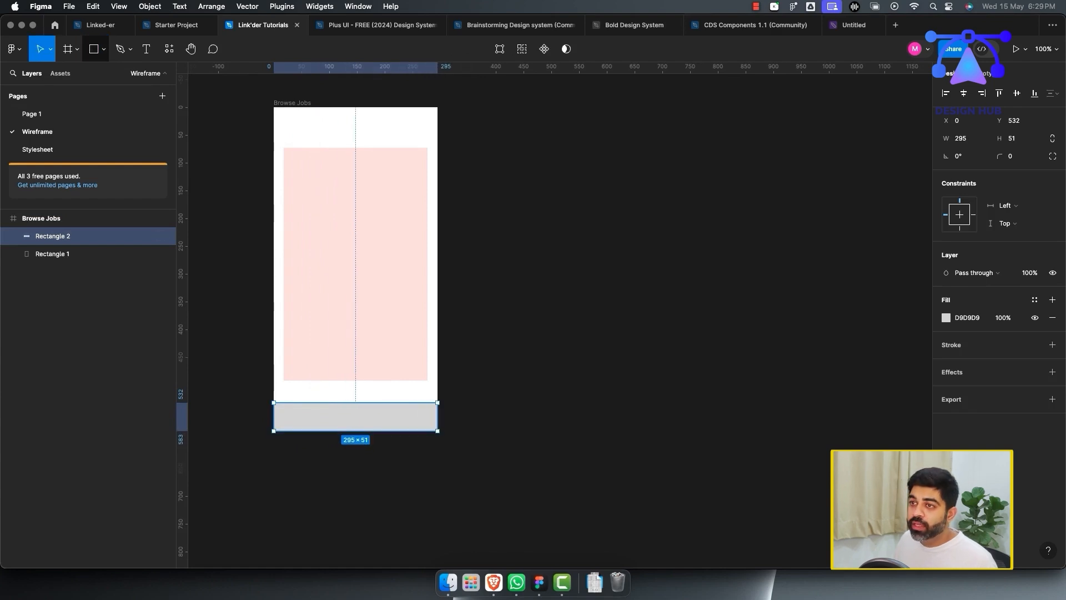
{"action": "left_click", "coordinate": [79, 116]}
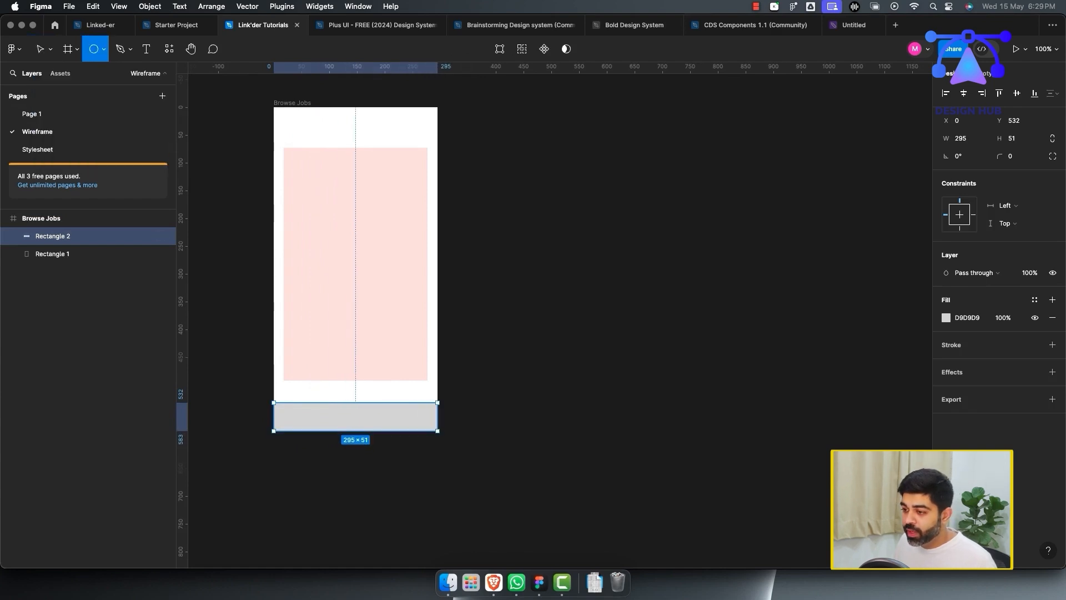
{"action": "left_click_drag", "start_coordinate": [275, 403], "coordinate": [304, 434]}
{"action": "key", "text": "c"}
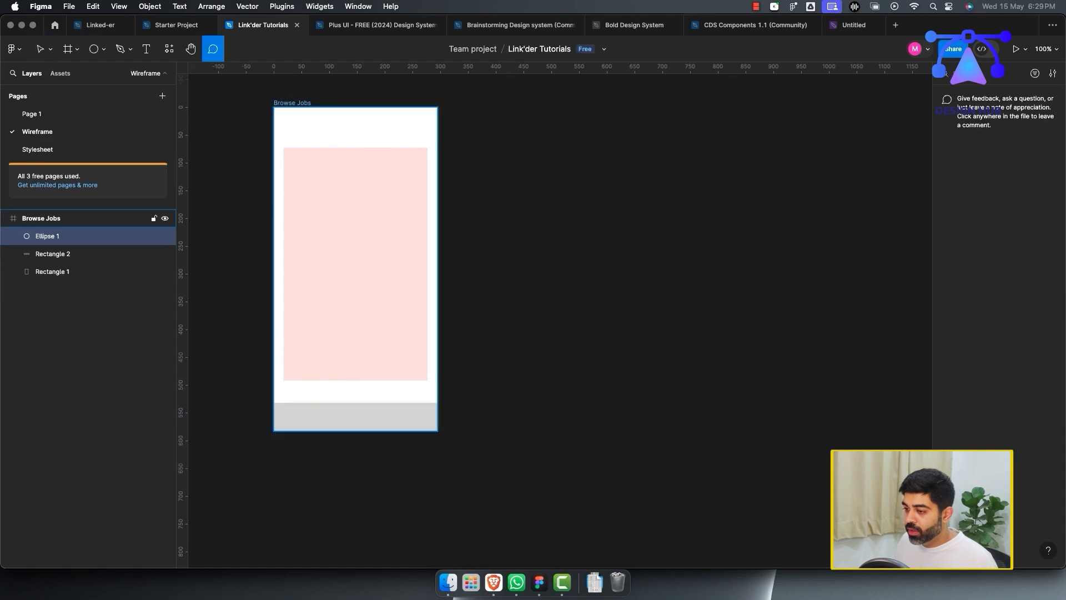
{"action": "key", "text": "v"}
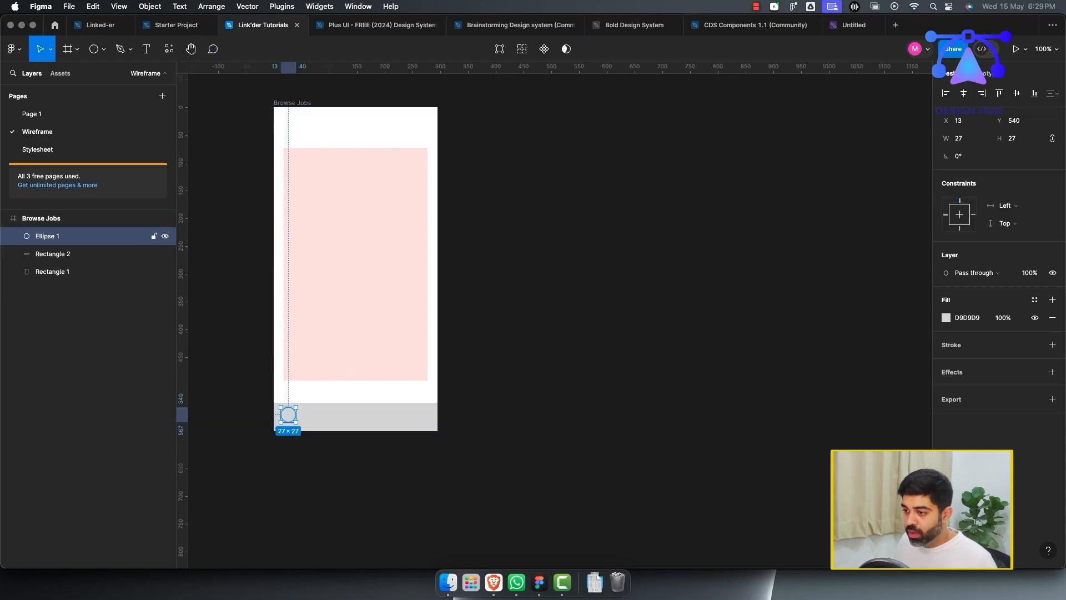
{"action": "left_click_drag", "start_coordinate": [289, 414], "coordinate": [402, 414]}
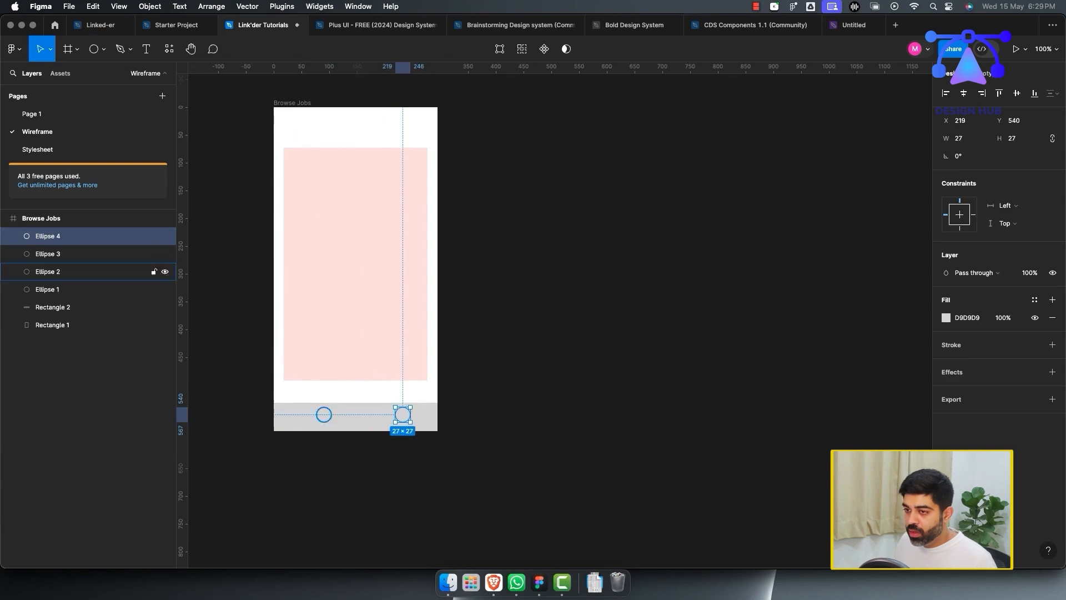
Step: Change the fill of all four navigation bar circles to a stronger pink than the card
{"action": "left_click", "coordinate": [61, 289], "text": "shift"}
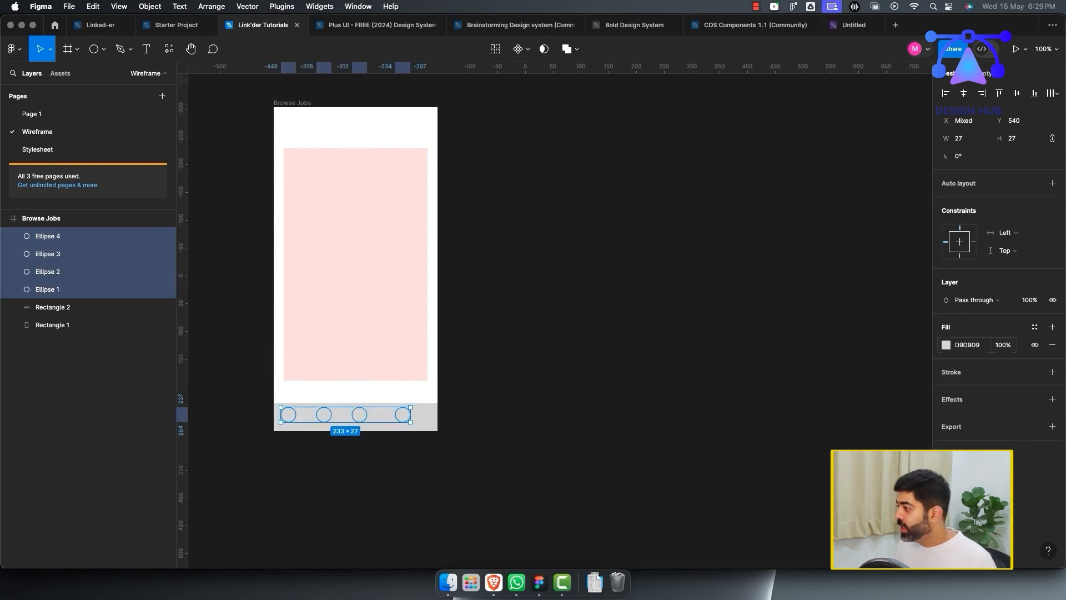
{"action": "left_click", "coordinate": [946, 345]}
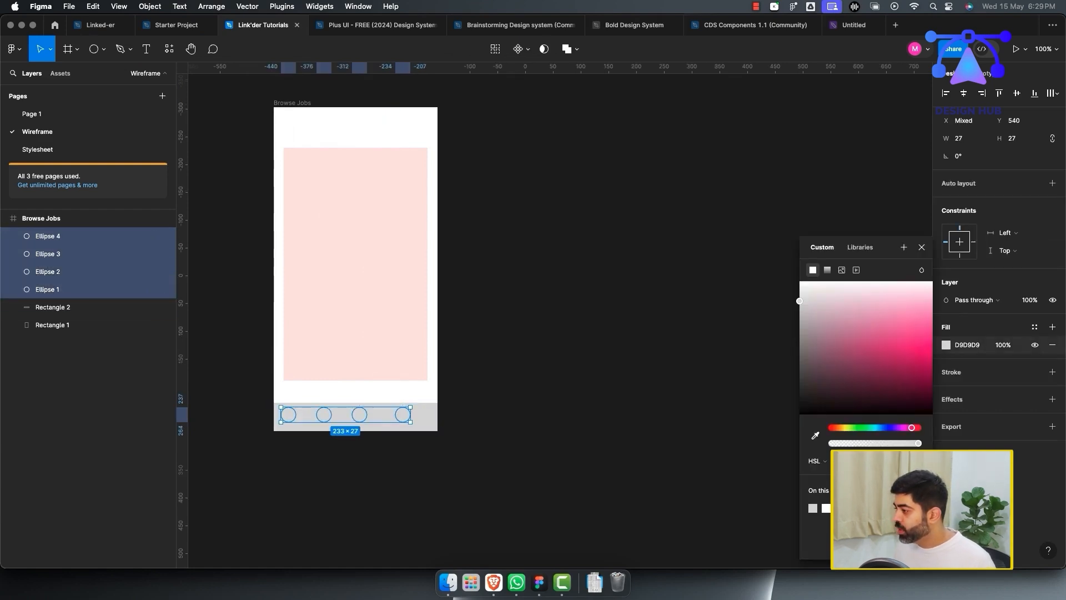
{"action": "left_click", "coordinate": [946, 345]}
{"action": "left_click", "coordinate": [946, 344]}
{"action": "left_click_drag", "start_coordinate": [923, 324], "coordinate": [931, 306]}
{"action": "left_click", "coordinate": [913, 427]}
{"action": "left_click", "coordinate": [611, 355]}
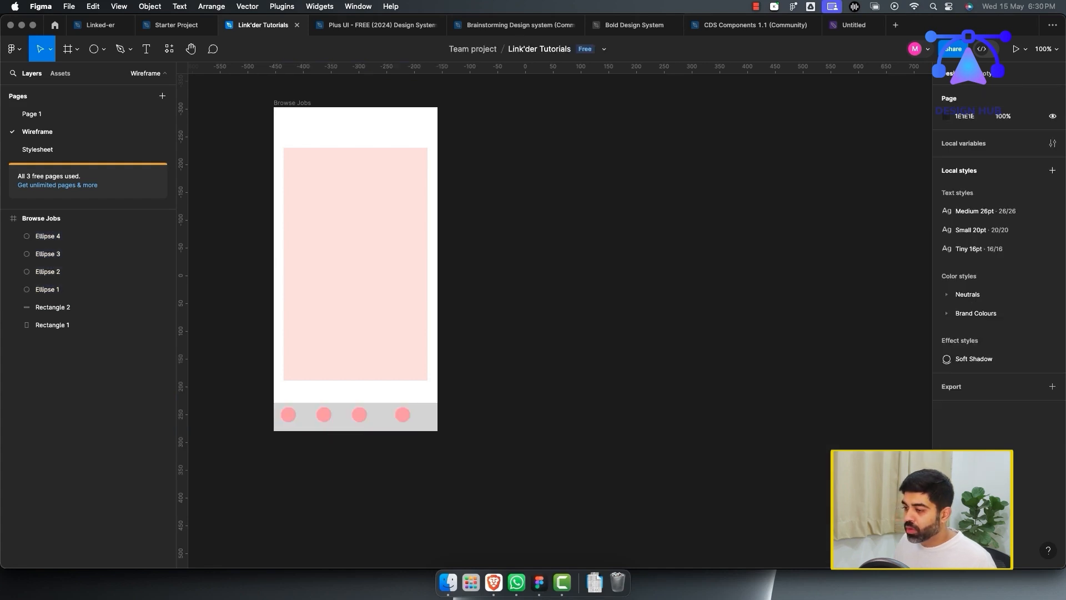
{"action": "scroll", "coordinate": [471, 333], "scroll_direction": "up", "scroll_amount": 1}
{"action": "scroll", "coordinate": [472, 333], "scroll_direction": "down", "scroll_amount": 2}
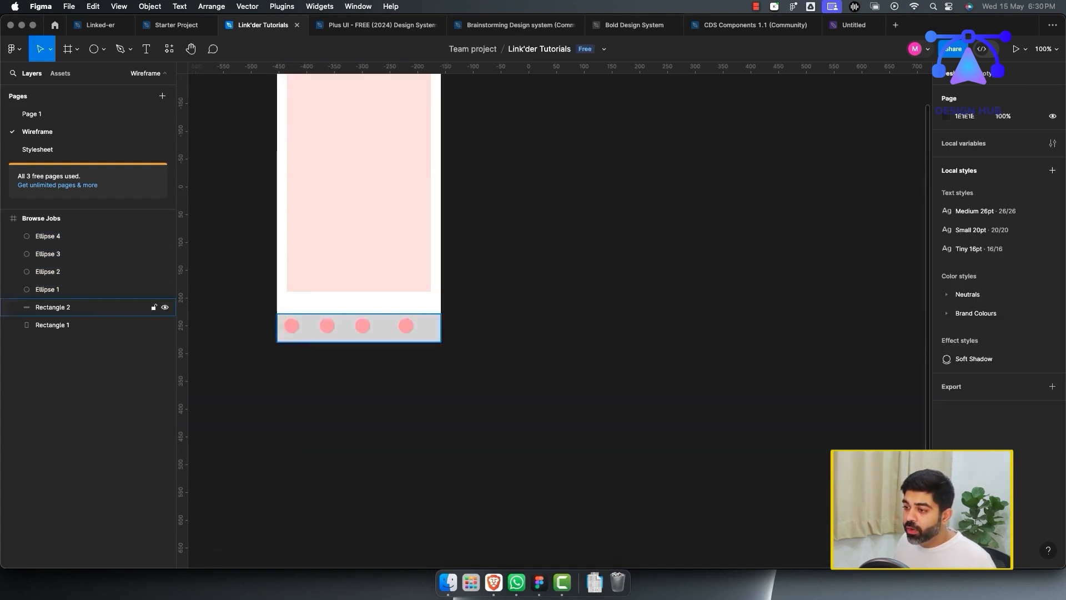
Step: Space the four navigation circles evenly and centre the row within the grey bottom bar
{"action": "left_click", "coordinate": [292, 326]}
{"action": "left_click", "coordinate": [327, 325], "text": "shift"}
{"action": "left_click", "coordinate": [363, 326], "text": "shift"}
{"action": "left_click", "coordinate": [406, 325], "text": "shift"}
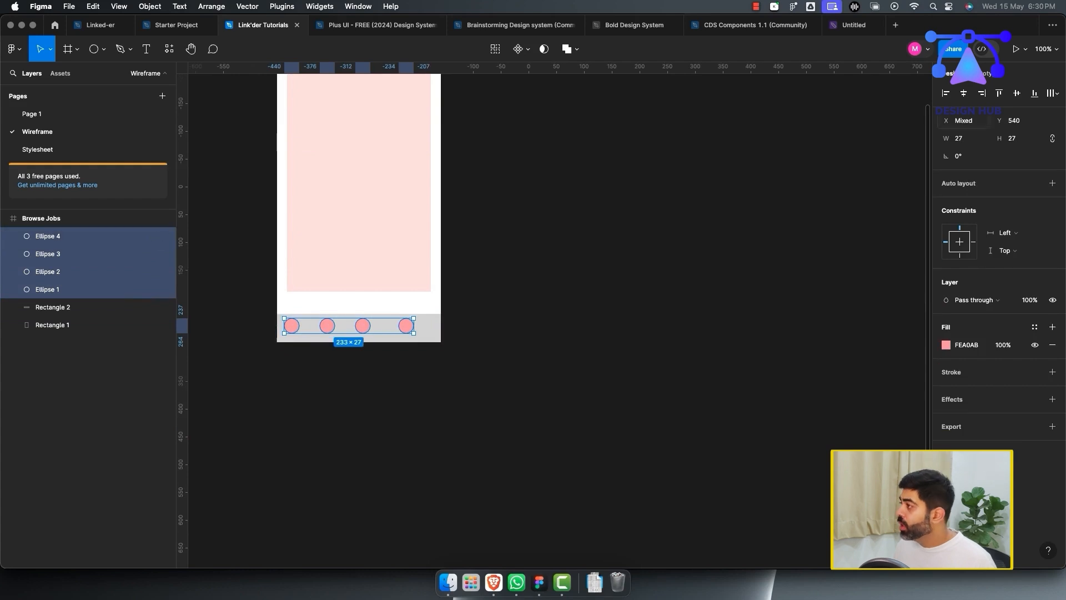
{"action": "left_click", "coordinate": [1056, 93]}
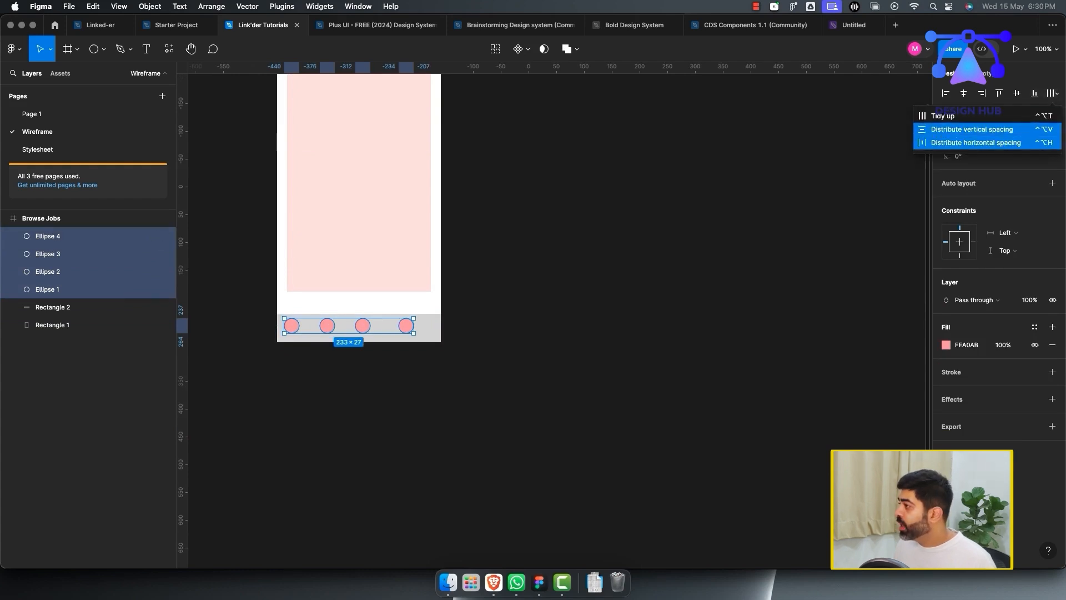
{"action": "left_click", "coordinate": [972, 115]}
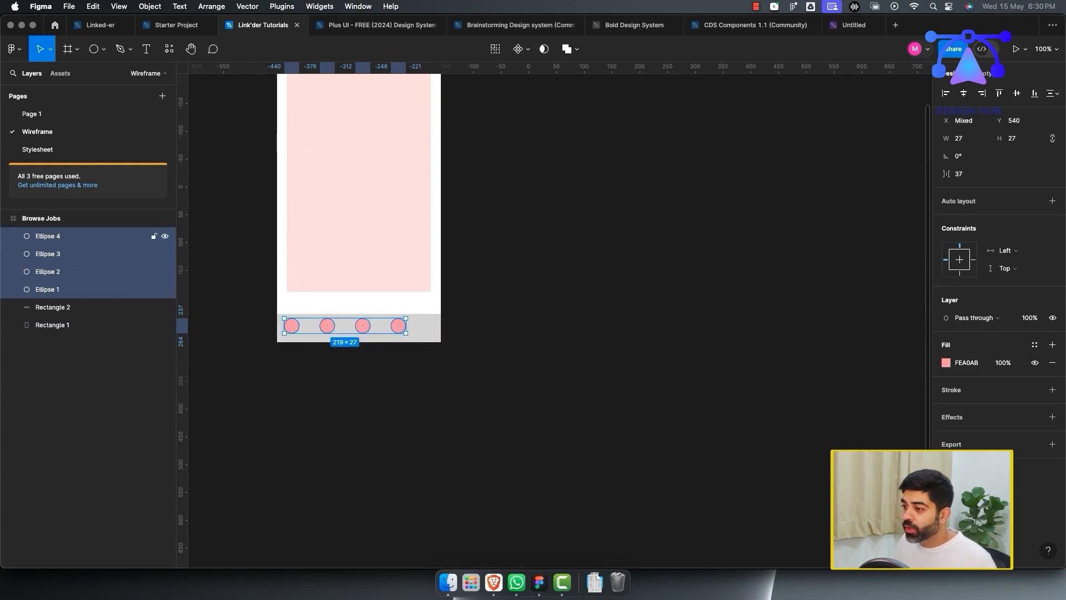
{"action": "left_click_drag", "start_coordinate": [398, 326], "coordinate": [412, 328]}
{"action": "left_click", "coordinate": [444, 383]}
{"action": "scroll", "coordinate": [442, 296], "scroll_direction": "down", "scroll_amount": 3}
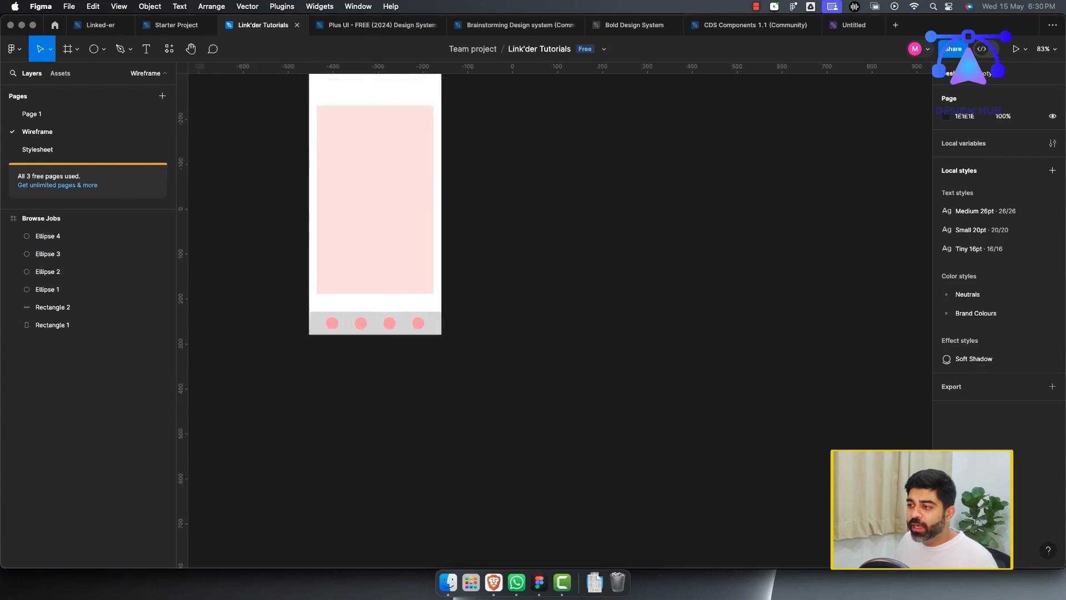
{"action": "scroll", "coordinate": [442, 296], "scroll_direction": "up", "scroll_amount": 2}
{"action": "scroll", "coordinate": [445, 362], "scroll_direction": "up", "scroll_amount": 5}
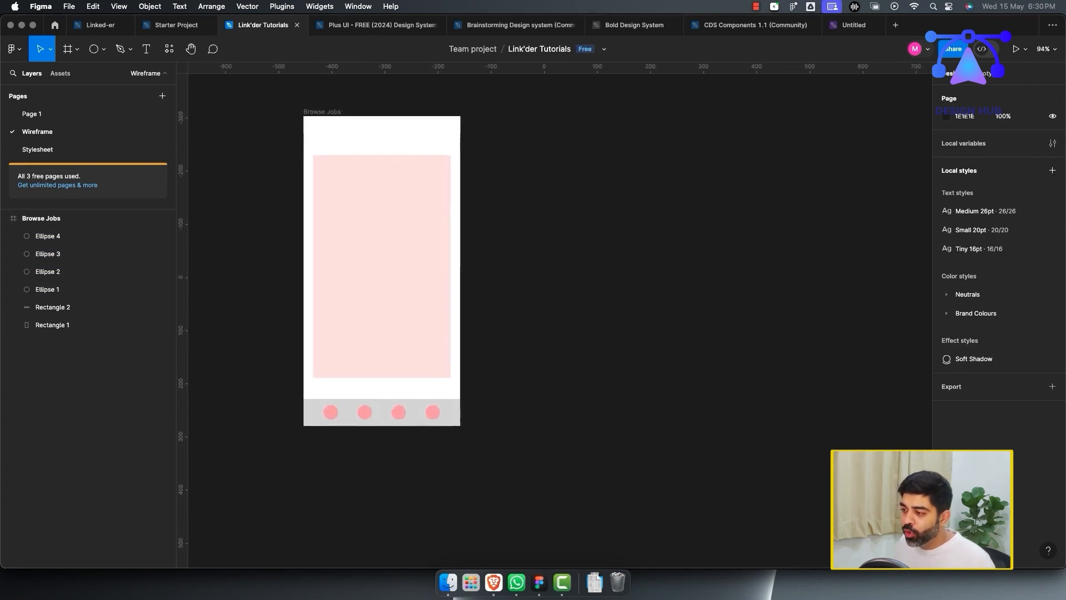
Step: Copy a navigation circle to make two 27 × 27 circles side by side in the pink card's bottom-right corner
{"action": "left_click", "coordinate": [104, 50]}
{"action": "key", "text": "Escape"}
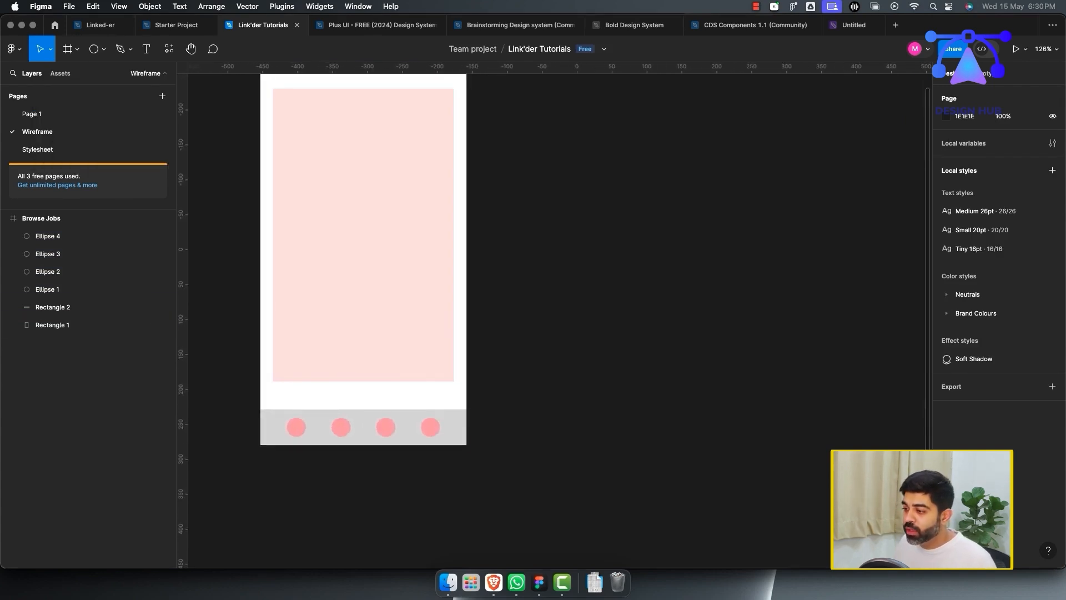
{"action": "left_click", "coordinate": [431, 427]}
{"action": "left_click_drag", "start_coordinate": [430, 427], "coordinate": [434, 365]}
{"action": "left_click", "coordinate": [158, 254], "text": "shift"}
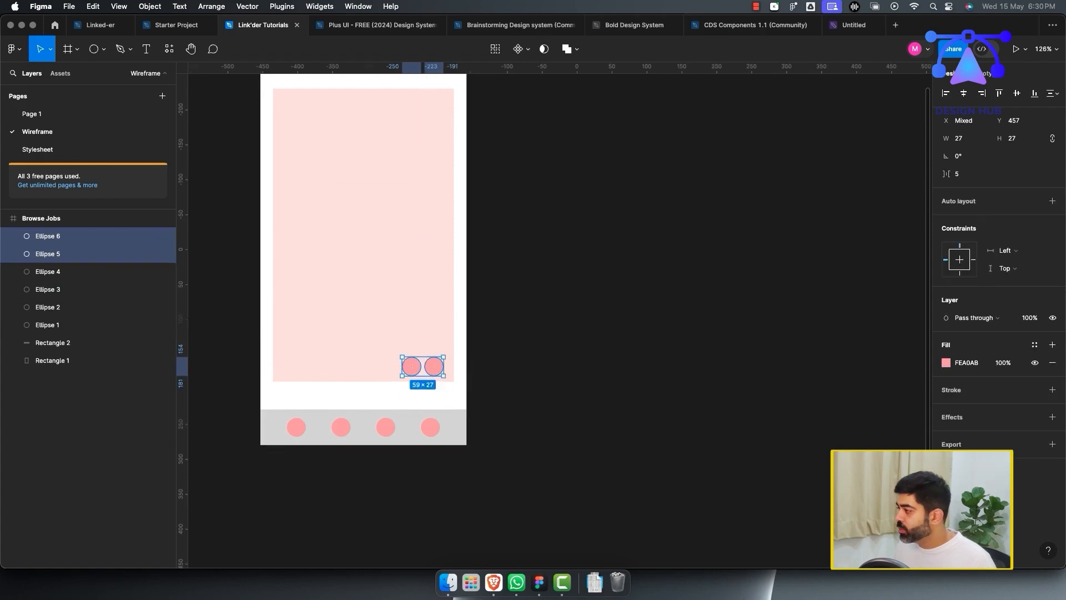
Step: Recolour the two circles on the card to a purplish pink fill
{"action": "left_click", "coordinate": [946, 362]}
{"action": "left_click_drag", "start_coordinate": [917, 427], "coordinate": [913, 428]}
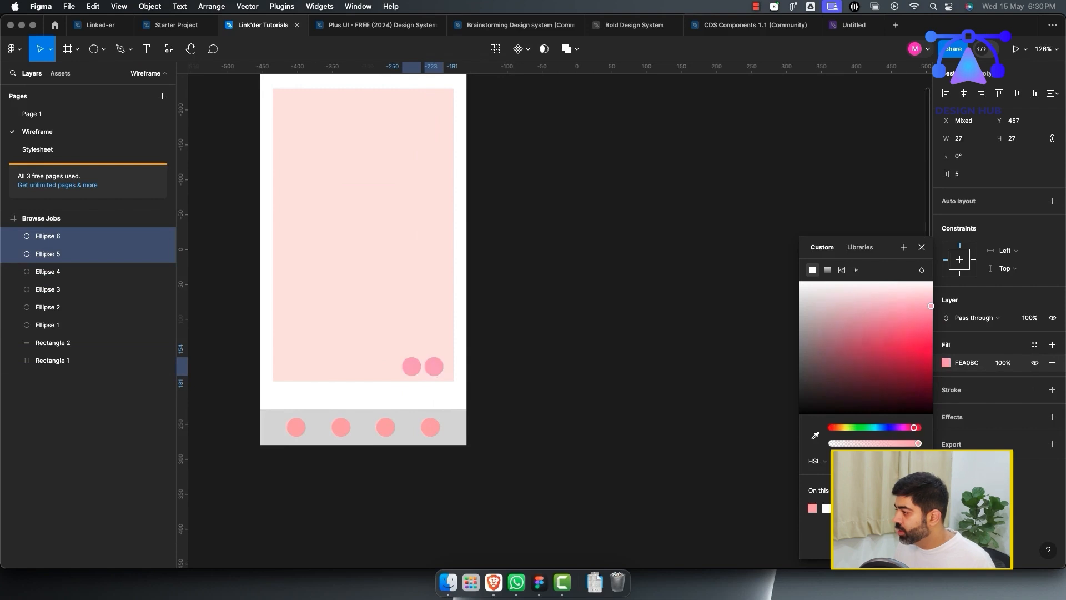
{"action": "left_click", "coordinate": [572, 329]}
{"action": "scroll", "coordinate": [519, 335], "scroll_direction": "down", "scroll_amount": 2}
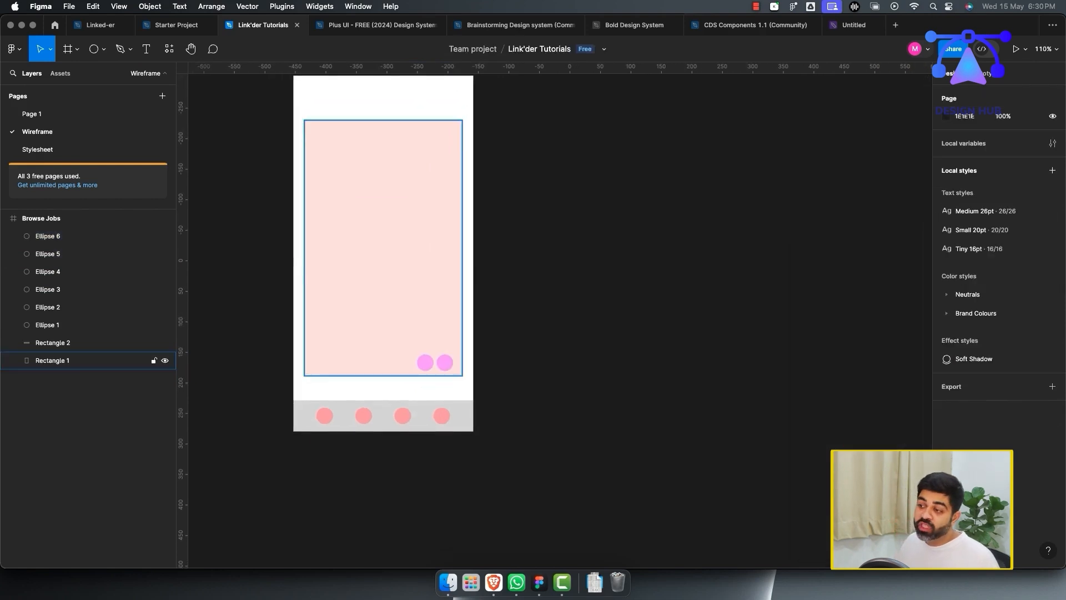
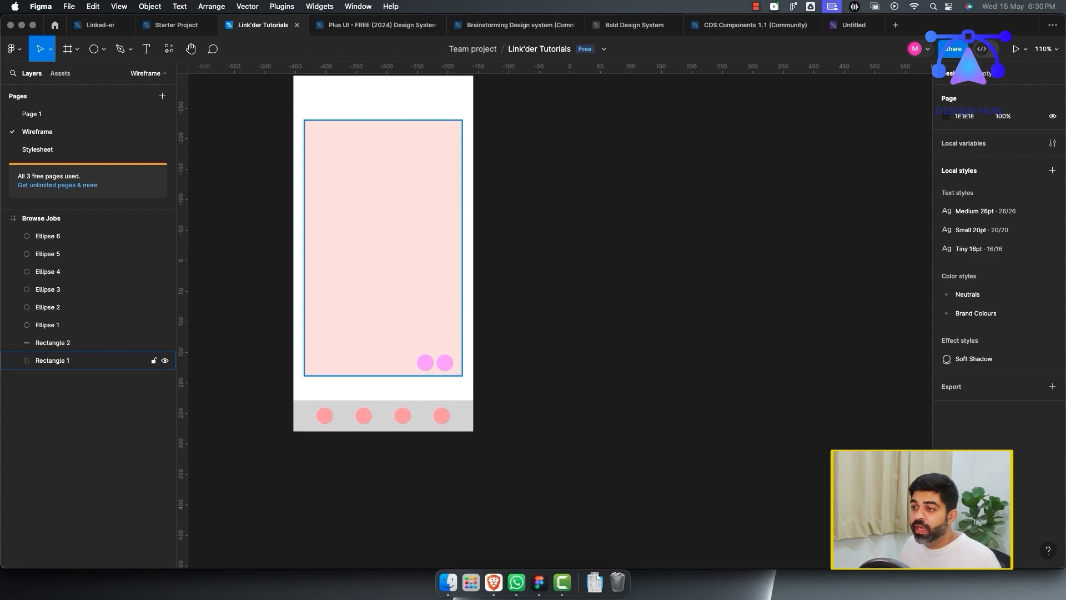
Step: Draw a rectangle about 55 × 53 in the card's top-left corner and fill it mint green
{"action": "key", "text": "t"}
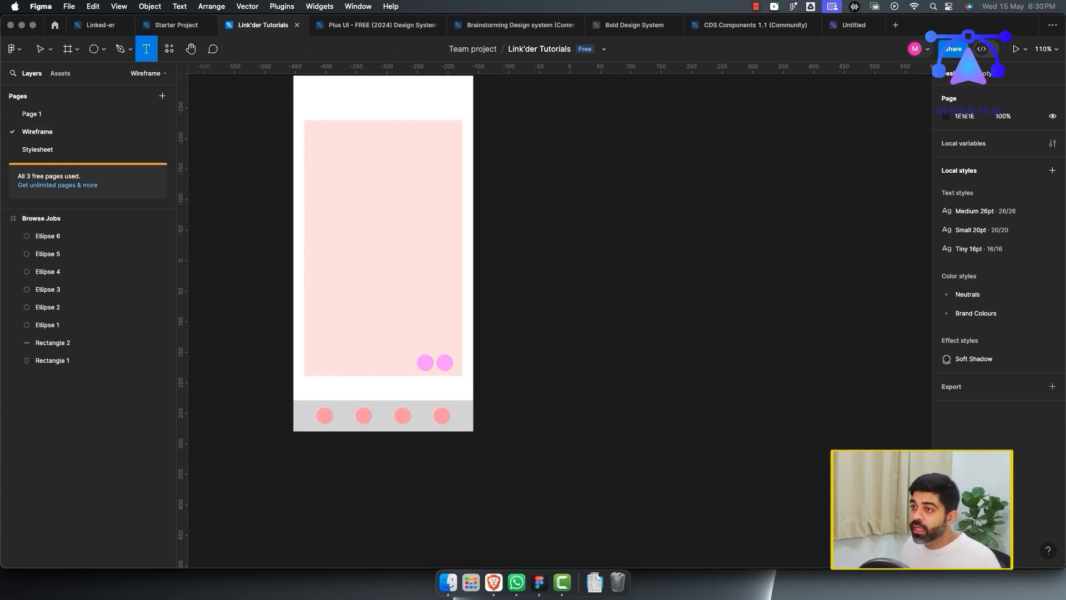
{"action": "left_click", "coordinate": [104, 49]}
{"action": "left_click", "coordinate": [85, 76]}
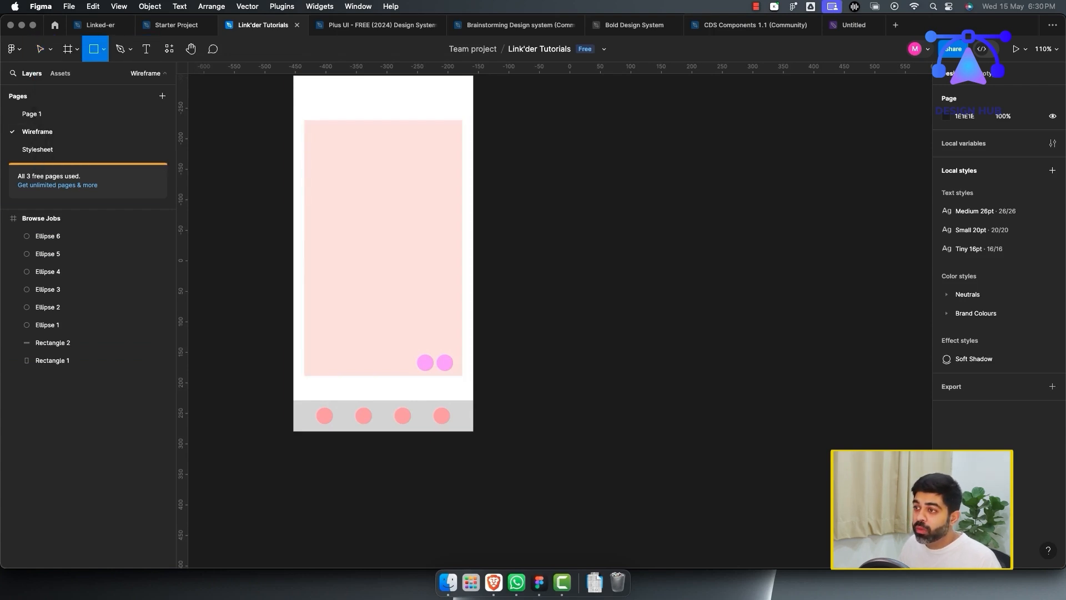
{"action": "left_click_drag", "start_coordinate": [312, 126], "coordinate": [346, 159]}
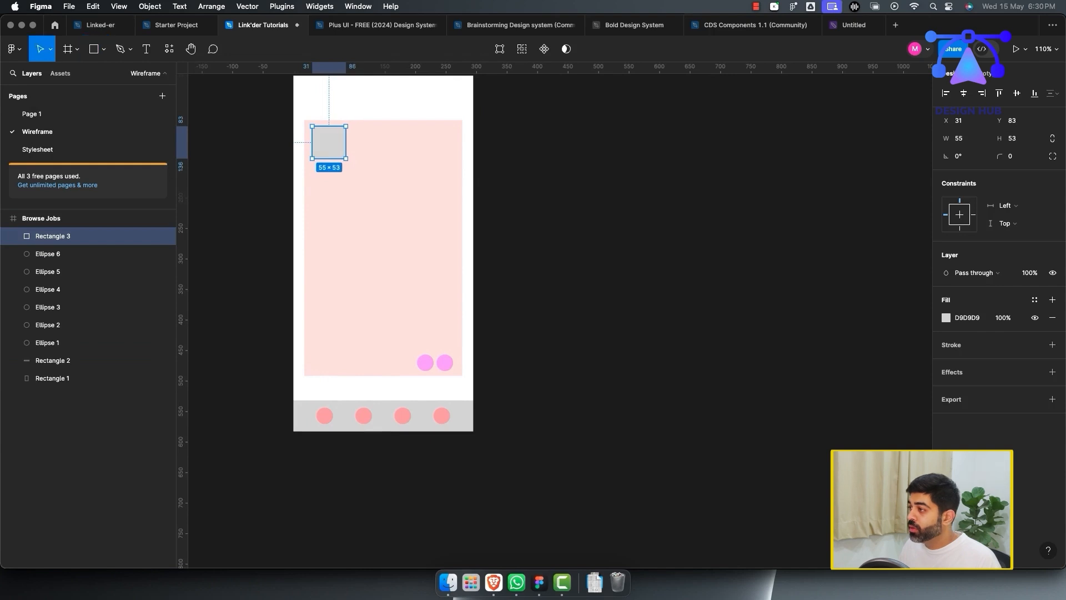
{"action": "left_click", "coordinate": [946, 318]}
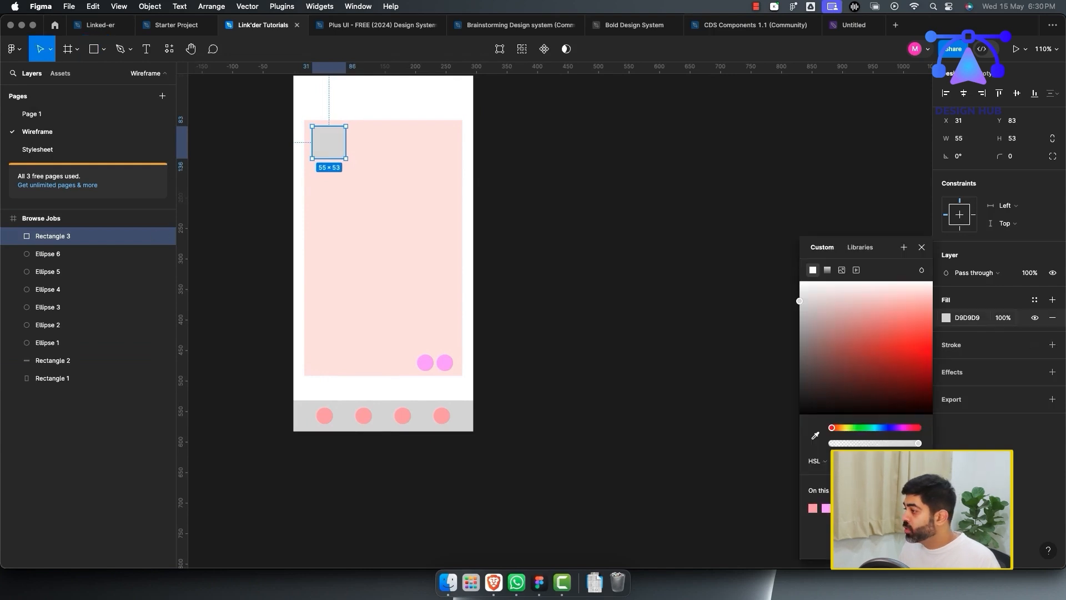
{"action": "left_click_drag", "start_coordinate": [831, 428], "coordinate": [870, 427]}
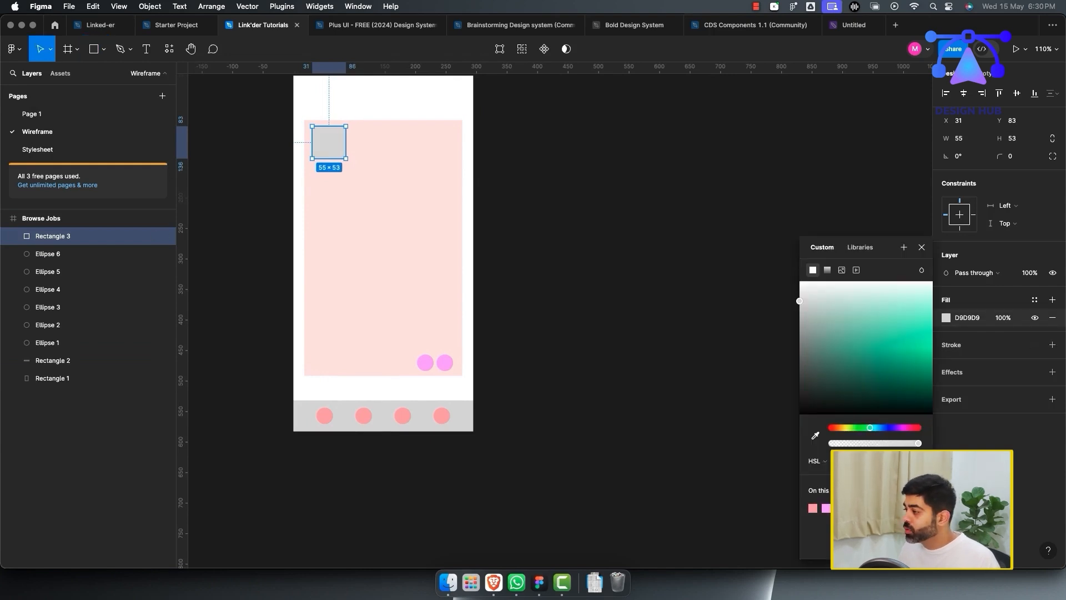
{"action": "left_click_drag", "start_coordinate": [912, 334], "coordinate": [929, 311]}
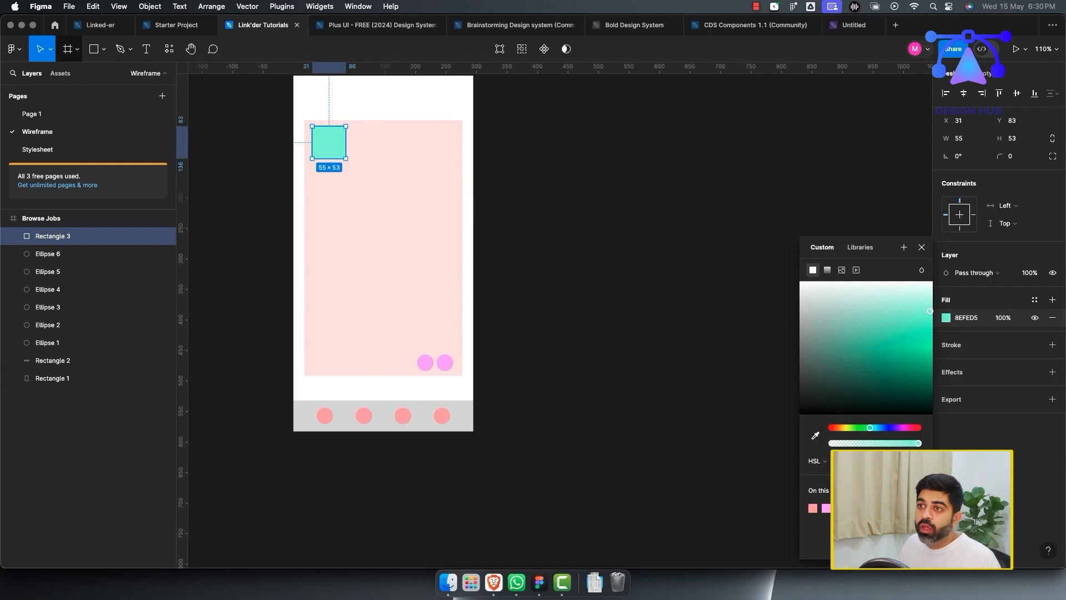
Step: Add a "Job Title" text beside the green square and place a copy of it below the square
{"action": "left_click", "coordinate": [146, 49]}
{"action": "left_click", "coordinate": [359, 132]}
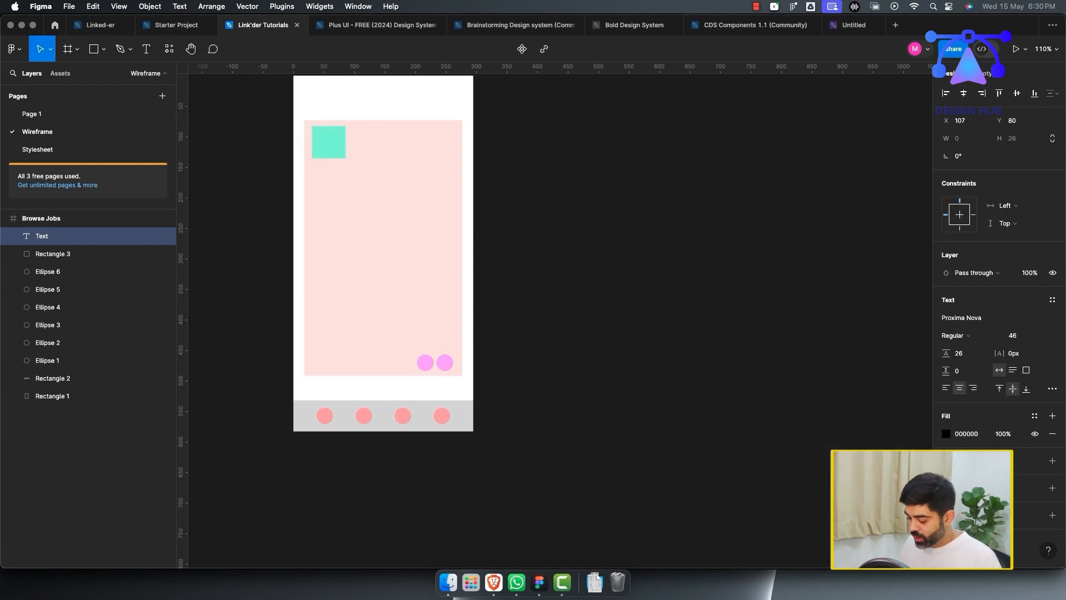
{"action": "type", "text": "Job Title"}
{"action": "key", "text": "Escape"}
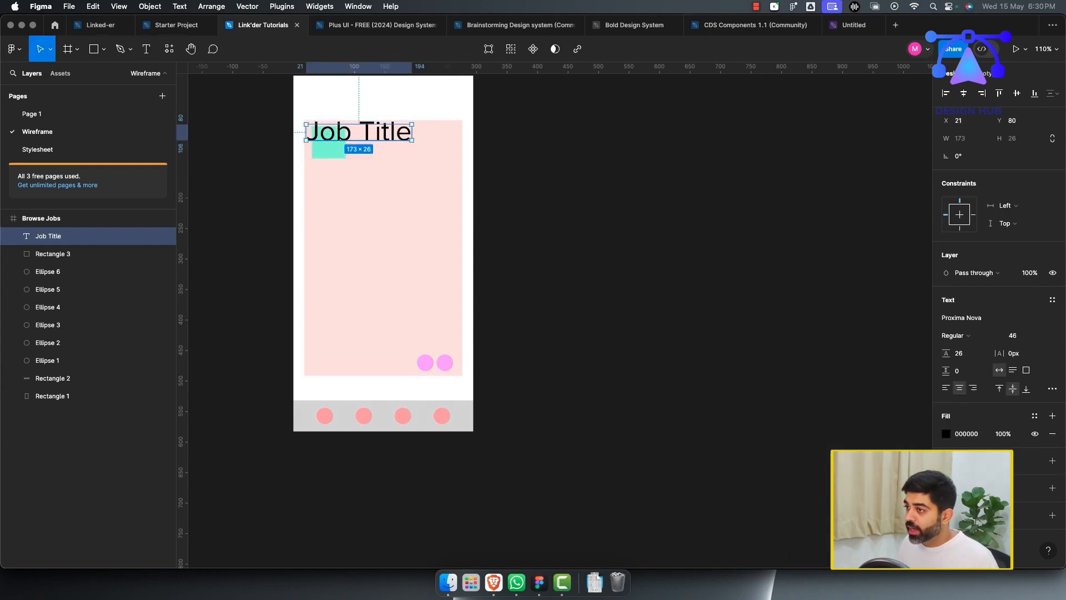
{"action": "left_click_drag", "start_coordinate": [358, 132], "coordinate": [364, 174]}
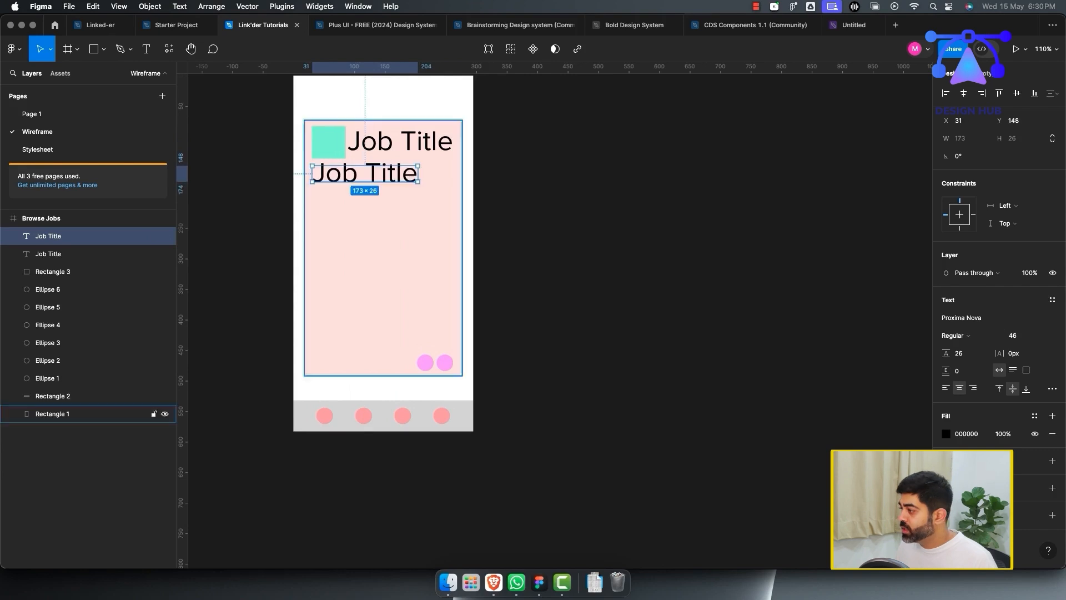
Step: Left-align the lower "Job Title" copy and set its font size to 16
{"action": "left_click", "coordinate": [945, 388]}
{"action": "key", "text": "shift+Down"}
{"action": "key", "text": "shift+Down"}
{"action": "key", "text": "shift+Down"}
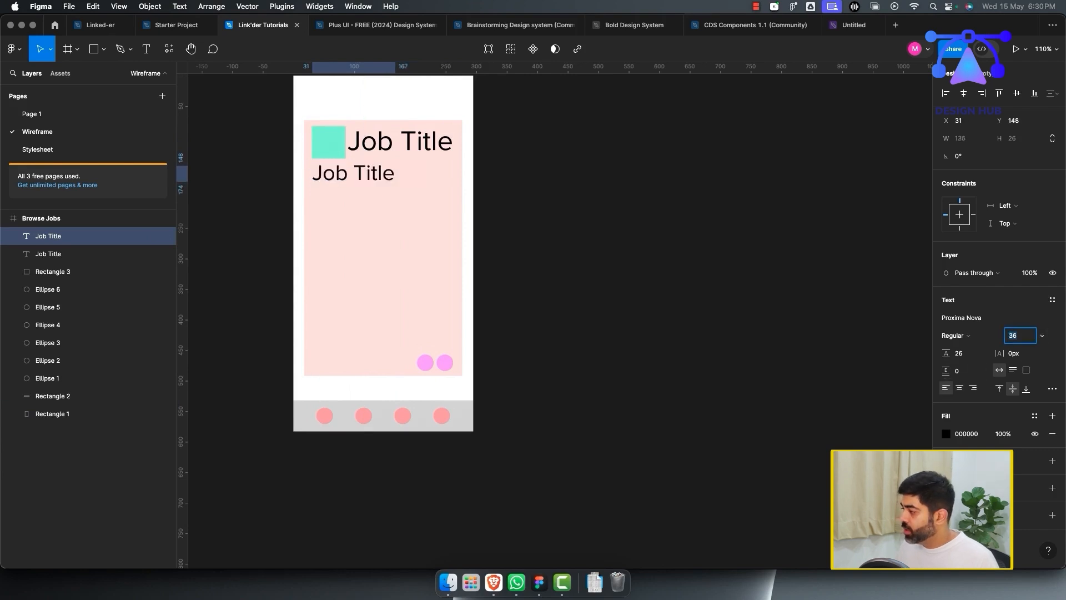
{"action": "key", "text": "shift+Up"}
{"action": "key", "text": "shift+Down"}
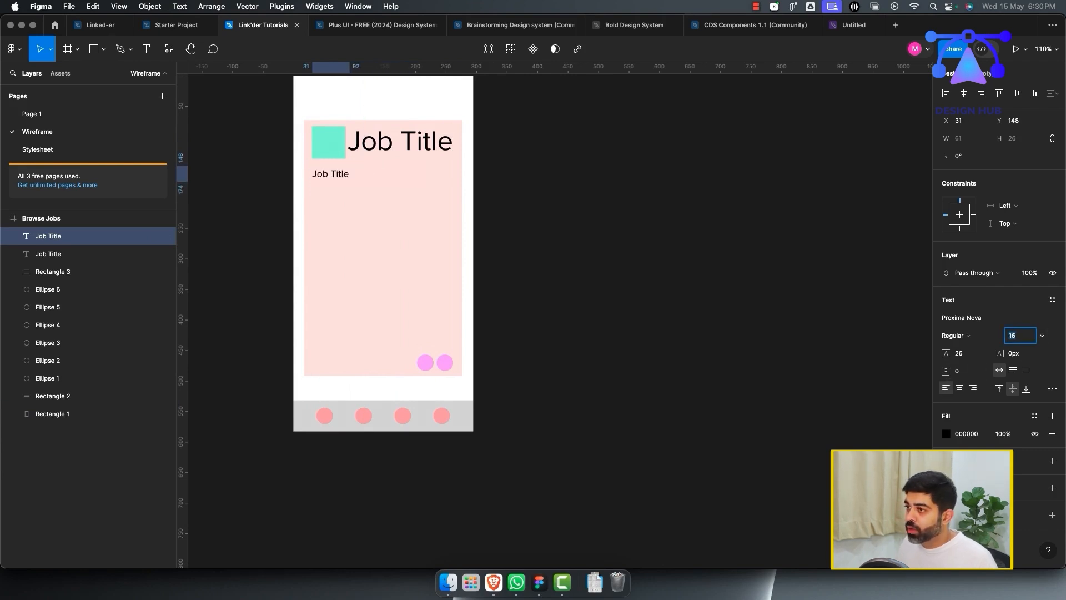
Step: Set the font size of the upper "Job Title" text to 26
{"action": "left_click", "coordinate": [400, 142]}
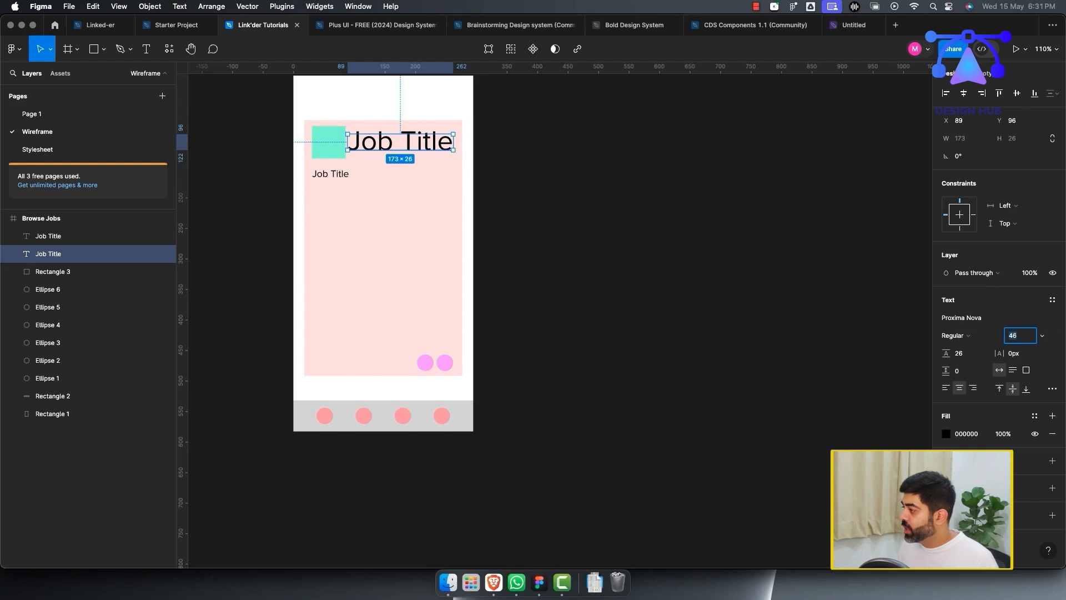
{"action": "key", "text": "shift+Down"}
{"action": "key", "text": "shift+Down"}
{"action": "key", "text": "shift+Down"}
{"action": "key", "text": "shift+Up"}
{"action": "key", "text": "shift+Up"}
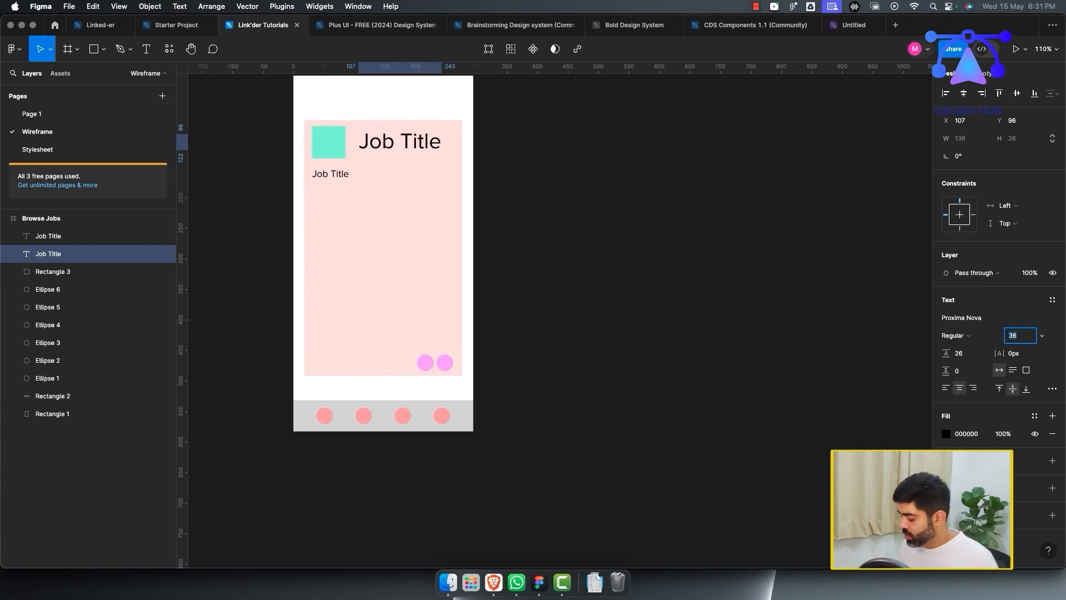
{"action": "key", "text": "shift+Down"}
Step: Stack the two "Job Title" texts right beside the green square, with the smaller one underneath
{"action": "left_click", "coordinate": [583, 200]}
{"action": "left_click_drag", "start_coordinate": [400, 142], "coordinate": [379, 135]}
{"action": "left_click", "coordinate": [331, 173]}
{"action": "left_click_drag", "start_coordinate": [330, 173], "coordinate": [368, 150]}
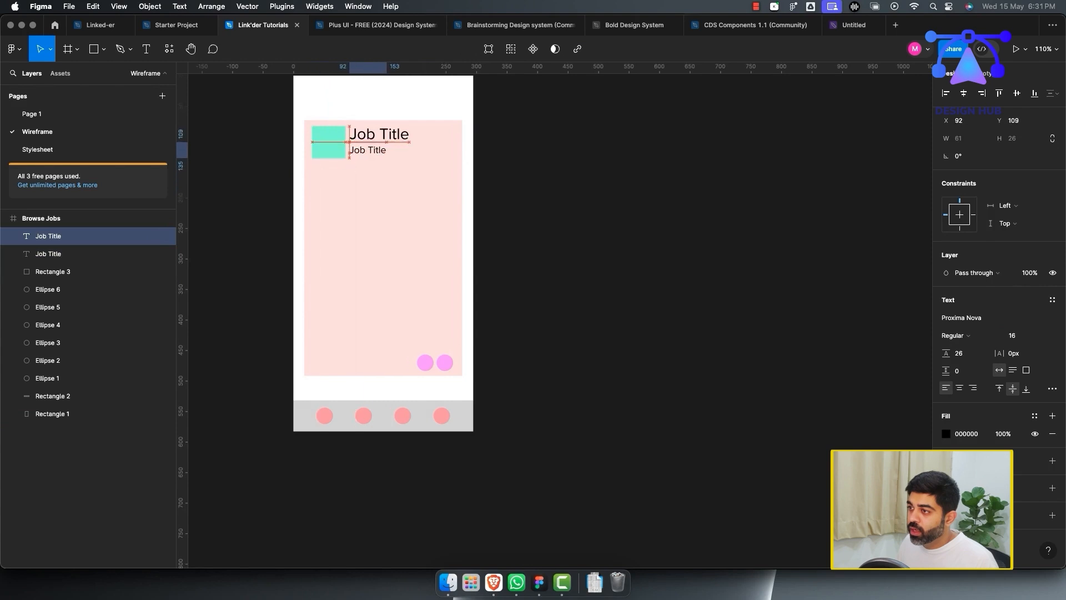
Step: Change the smaller text under the job title to "Company"
{"action": "key", "text": "Return"}
{"action": "type", "text": "Company"}
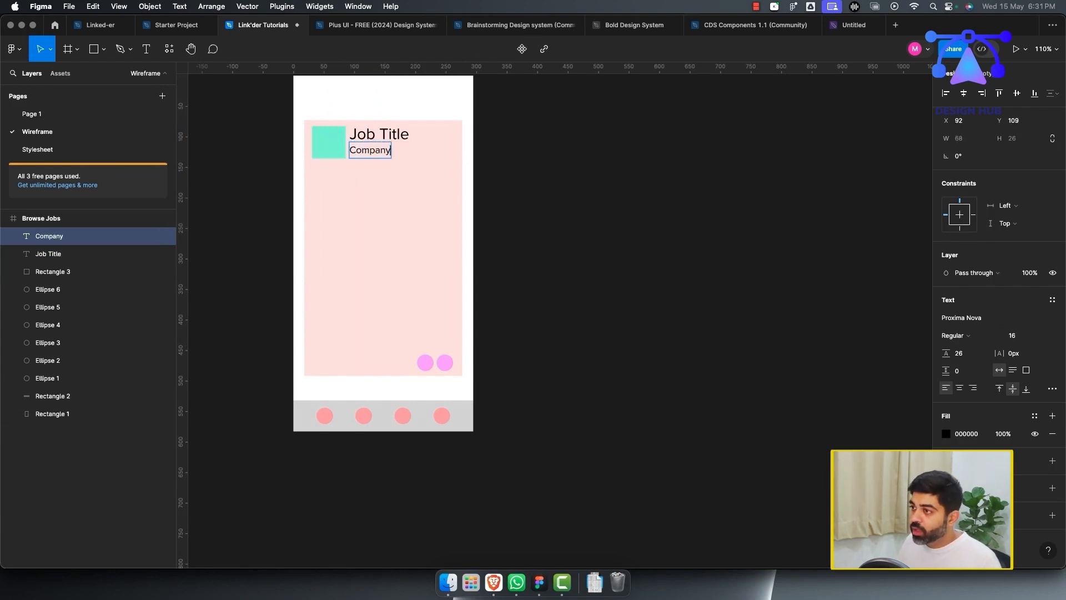
{"action": "key", "text": "Escape"}
Step: Set the line height of the "Company" text to 20
{"action": "scroll", "coordinate": [396, 173], "scroll_direction": "up", "scroll_amount": 5}
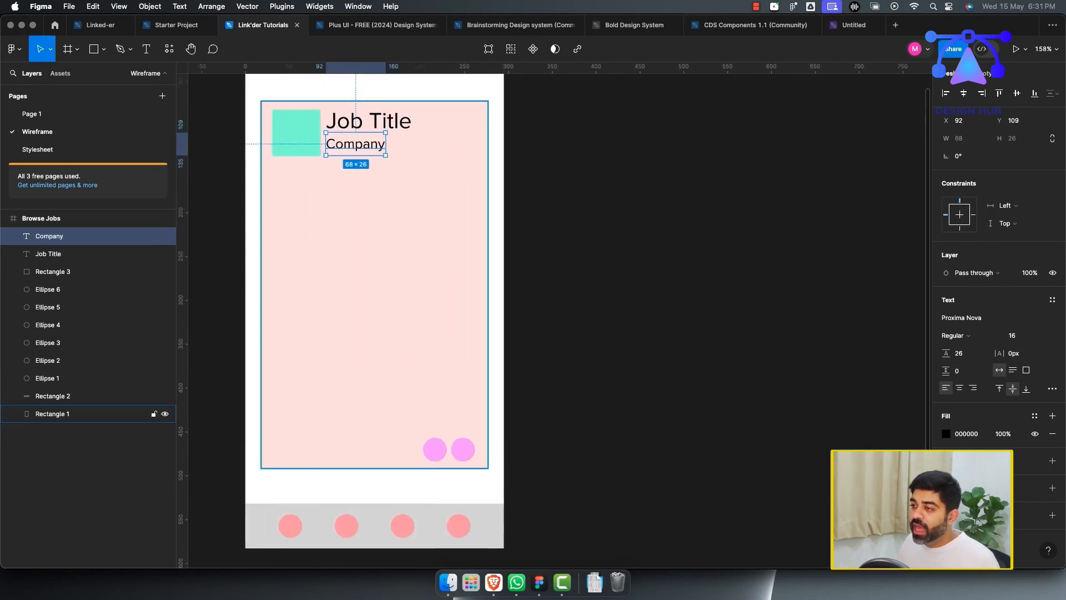
{"action": "scroll", "coordinate": [377, 178], "scroll_direction": "up", "scroll_amount": 1}
{"action": "scroll", "coordinate": [377, 178], "scroll_direction": "left", "scroll_amount": 2}
{"action": "scroll", "coordinate": [378, 177], "scroll_direction": "up", "scroll_amount": 1}
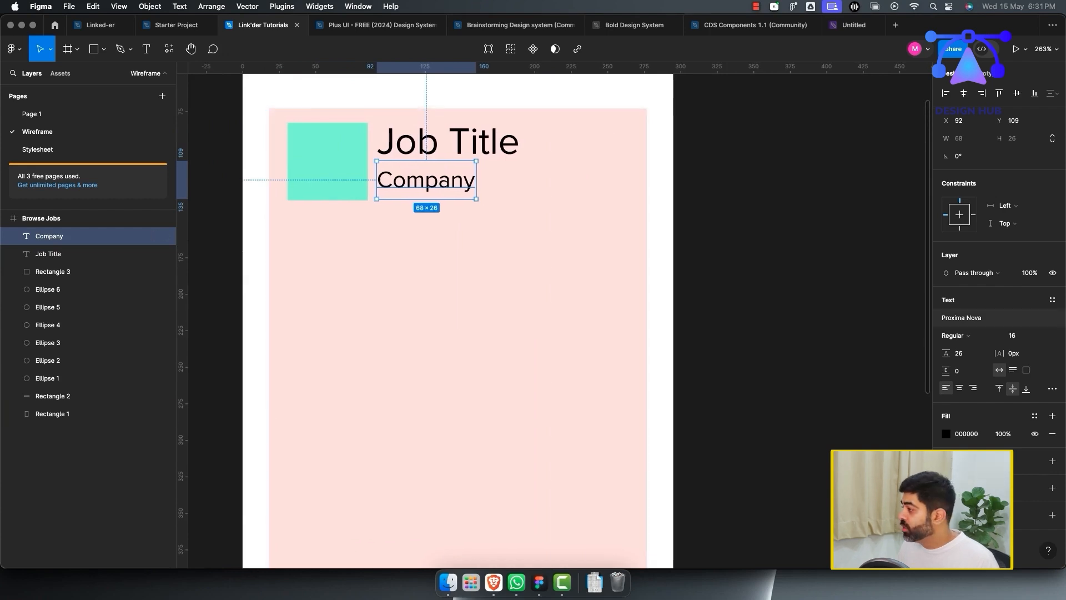
{"action": "left_click", "coordinate": [1014, 336]}
{"action": "left_click", "coordinate": [978, 353]}
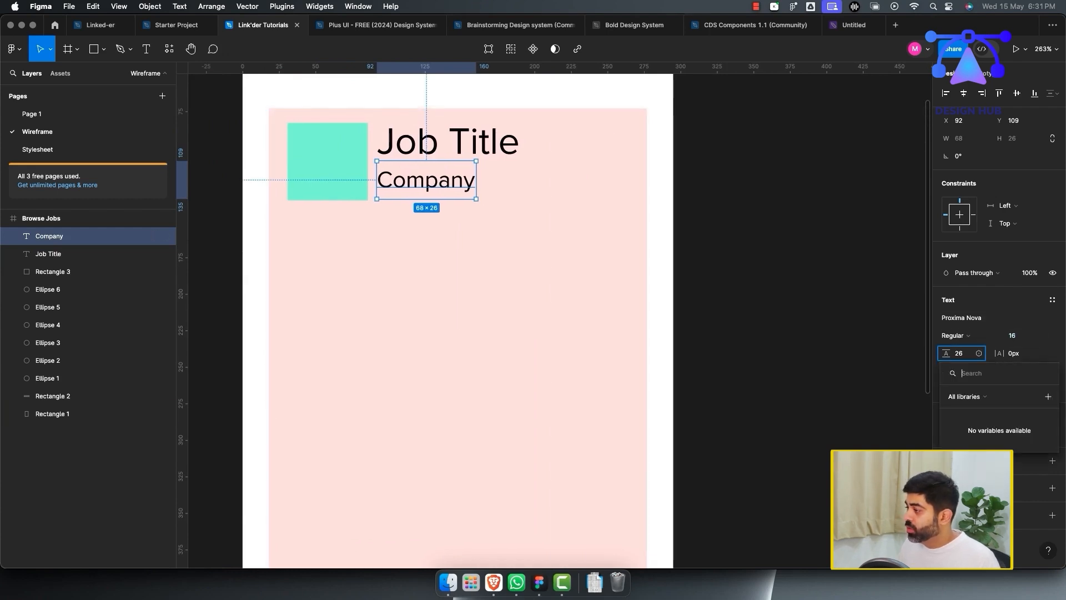
{"action": "key", "text": "Escape"}
{"action": "type", "text": "2"}
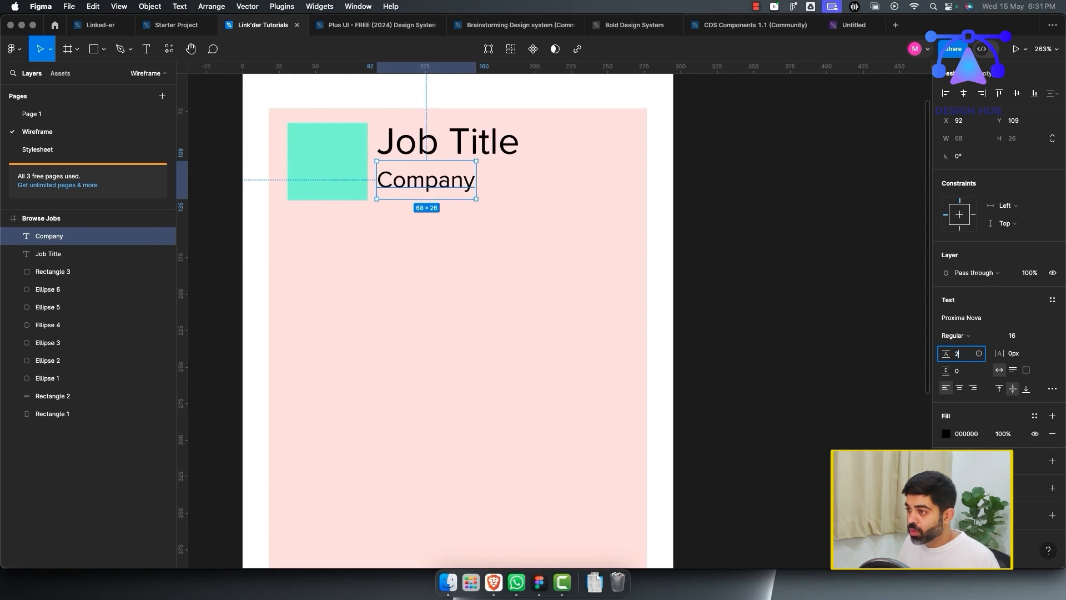
{"action": "type", "text": "0"}
{"action": "key", "text": "Return"}
Step: Duplicate the "Company" text directly below itself and change the copy to "Date of posting"
{"action": "left_click", "coordinate": [749, 272]}
{"action": "left_click", "coordinate": [425, 180]}
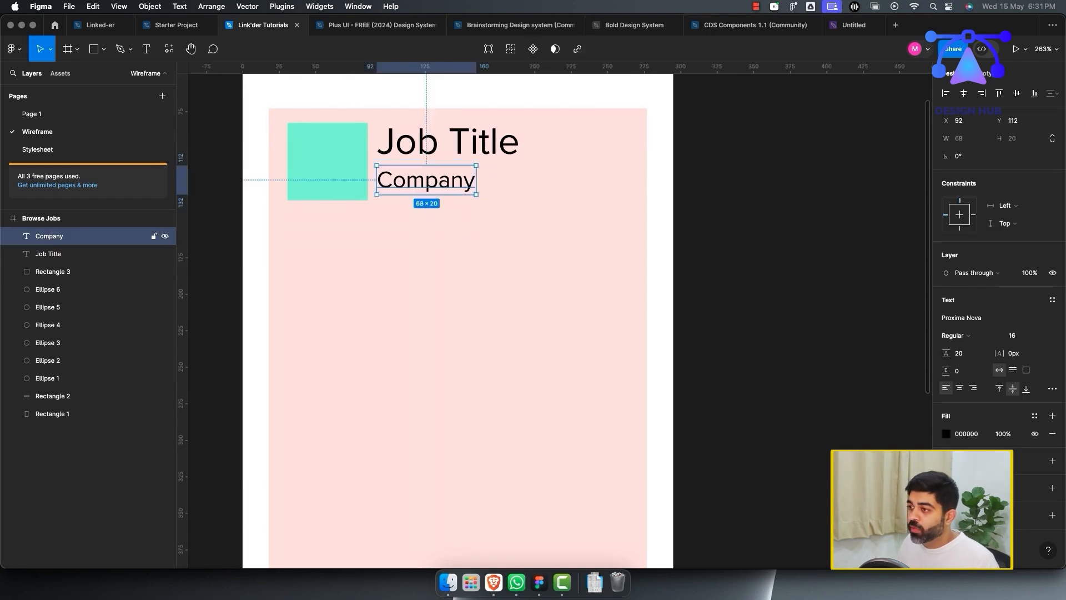
{"action": "left_click_drag", "start_coordinate": [426, 180], "coordinate": [426, 210]}
{"action": "key", "text": "Return"}
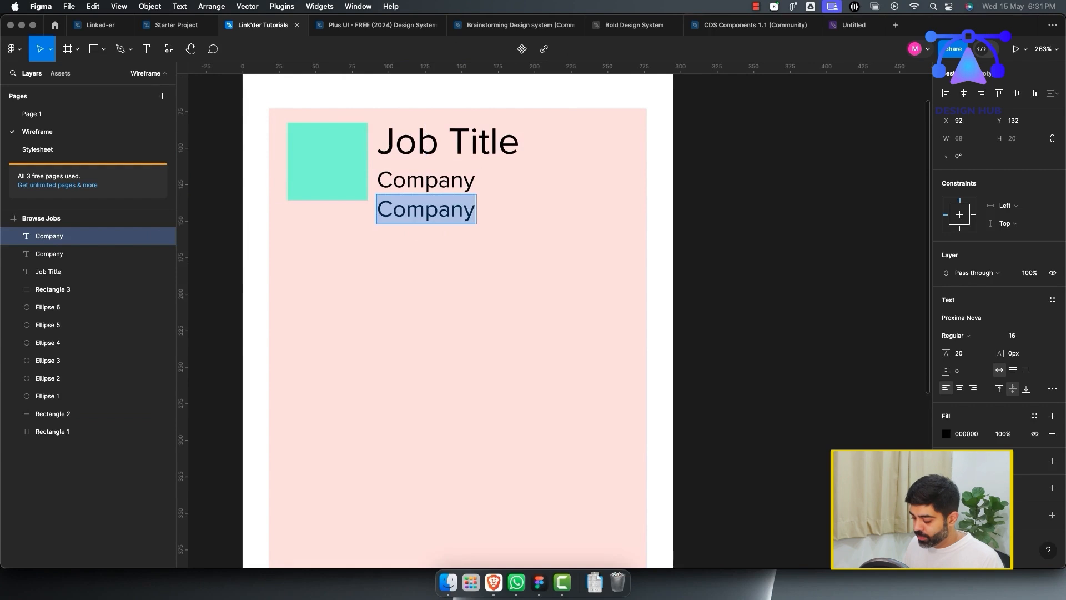
{"action": "type", "text": "Date of post"}
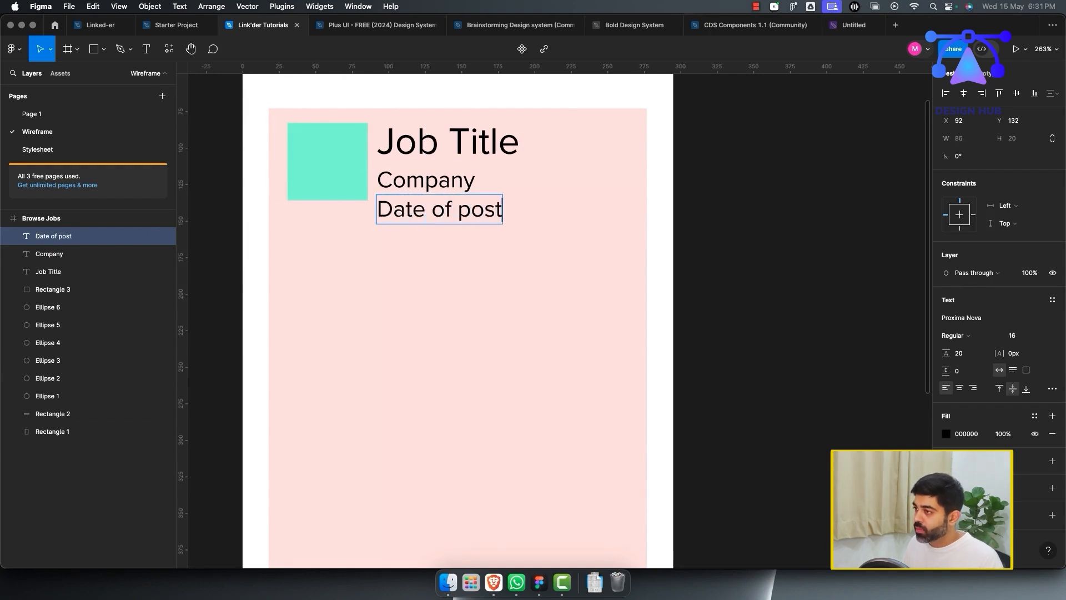
{"action": "type", "text": "ing"}
{"action": "key", "text": "Escape"}
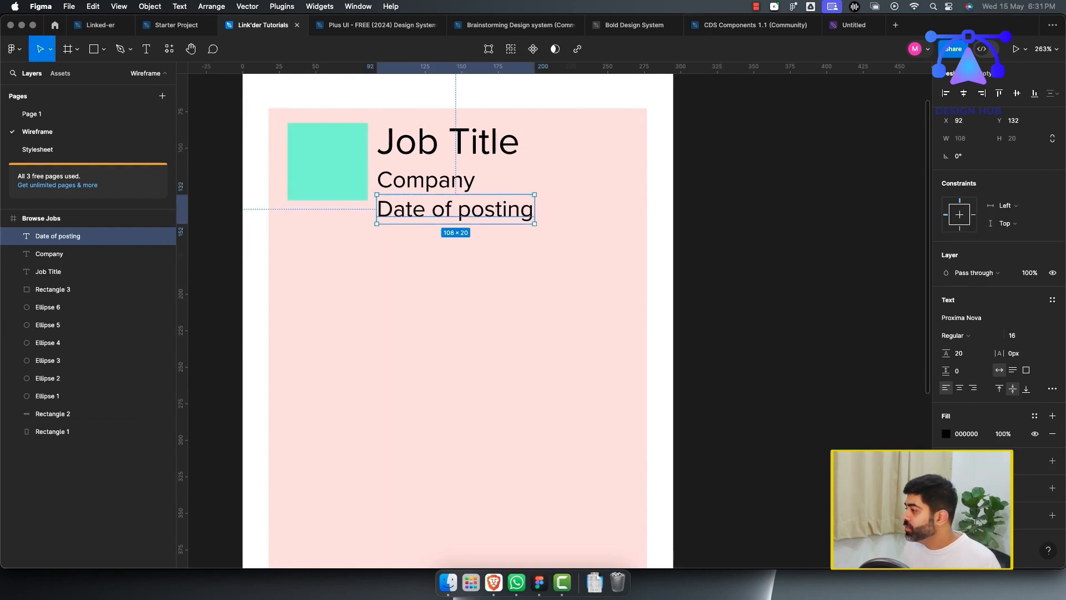
Step: Set the "Date of posting" font size to 6 and tighten the text stack to fit the green square's height
{"action": "key", "text": "shift+Down"}
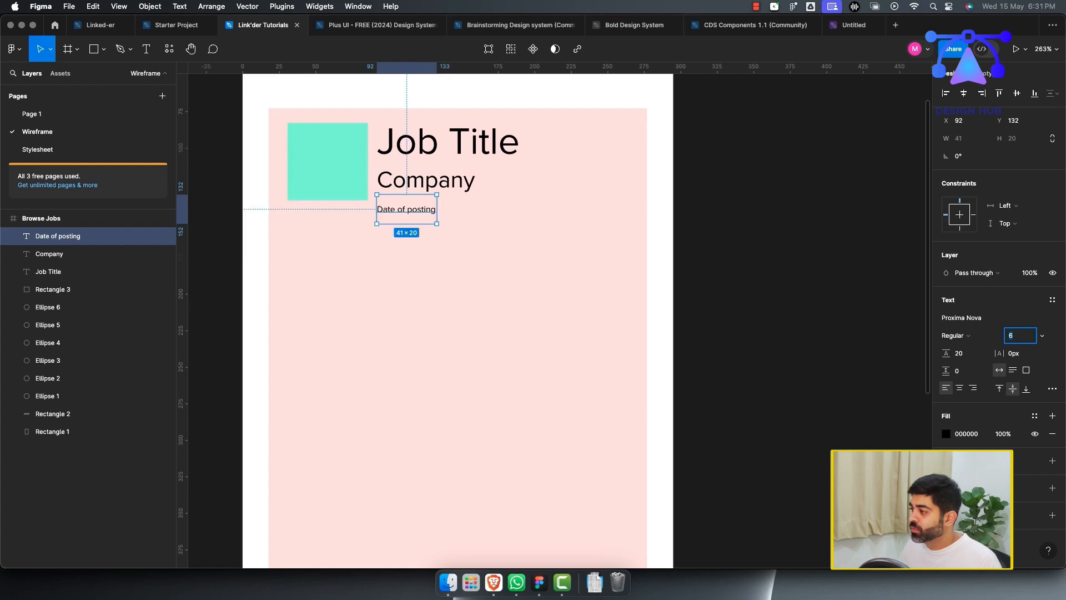
{"action": "left_click", "coordinate": [778, 277]}
{"action": "mouse_move", "coordinate": [406, 209]}
{"action": "left_mouse_down"}
{"action": "mouse_move", "coordinate": [425, 176]}
{"action": "mouse_move", "coordinate": [407, 198]}
{"action": "left_mouse_up"}
{"action": "left_click", "coordinate": [406, 200]}
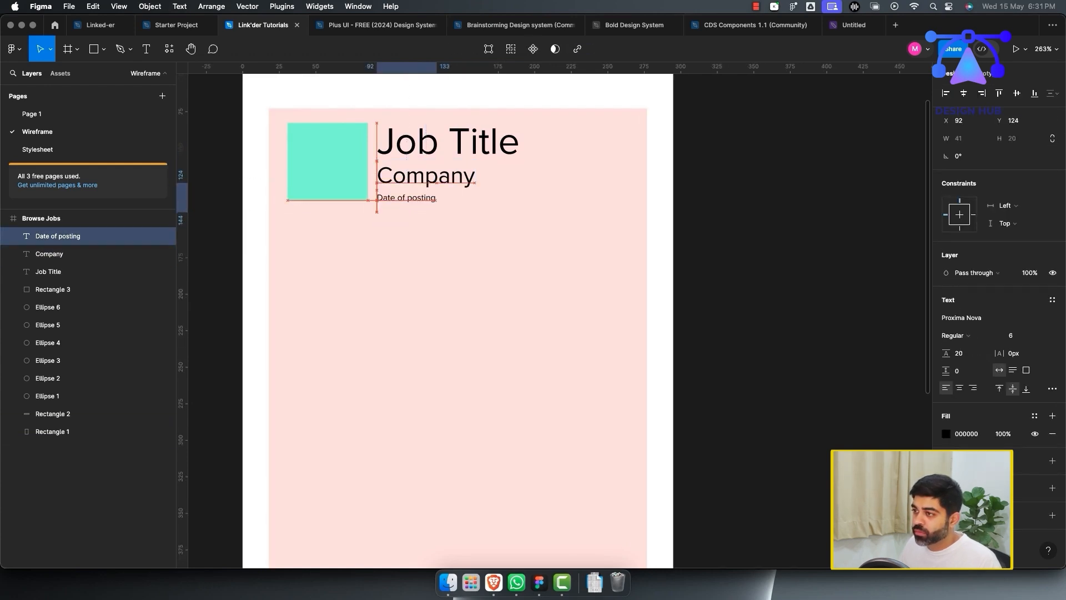
Step: Draw a 232 × 102 rectangle in the job card below the green square and job texts
{"action": "key", "text": "Escape"}
{"action": "scroll", "coordinate": [382, 254], "scroll_direction": "down", "scroll_amount": 3}
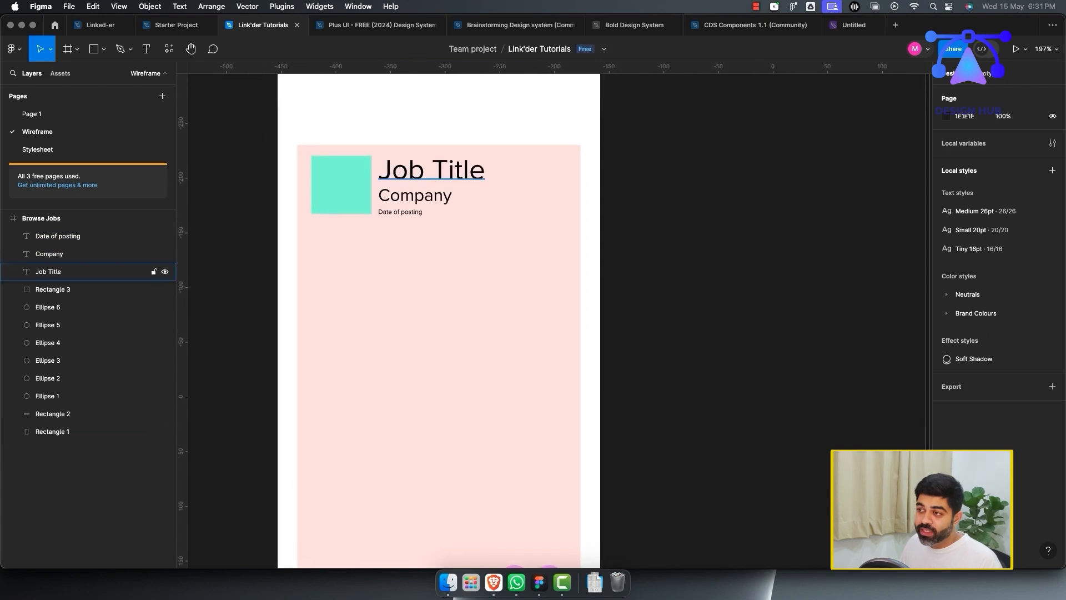
{"action": "scroll", "coordinate": [421, 320], "scroll_direction": "down", "scroll_amount": 2}
{"action": "key", "text": "Escape"}
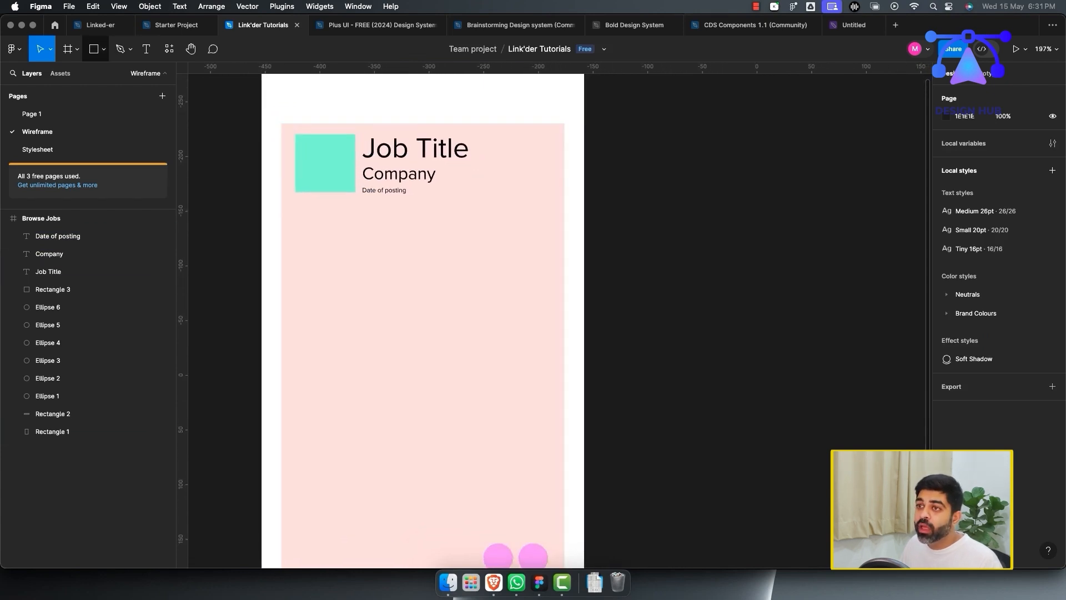
{"action": "key", "text": "r"}
{"action": "left_click_drag", "start_coordinate": [294, 227], "coordinate": [548, 338]}
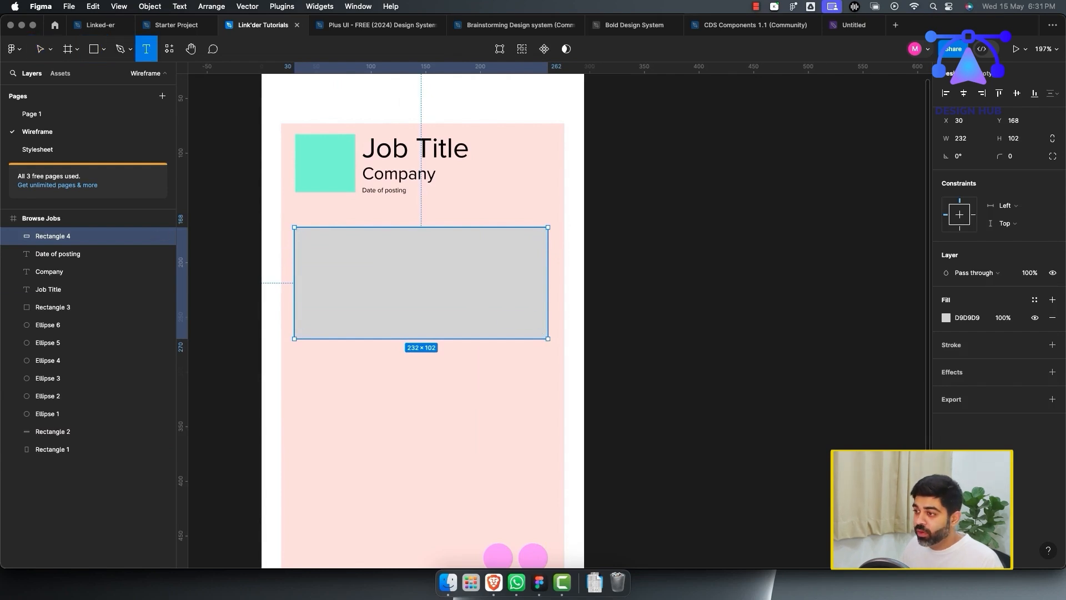
Step: Add the text "Basic Job Stats" at font size 16, centred in the grey rectangle
{"action": "left_click", "coordinate": [417, 286]}
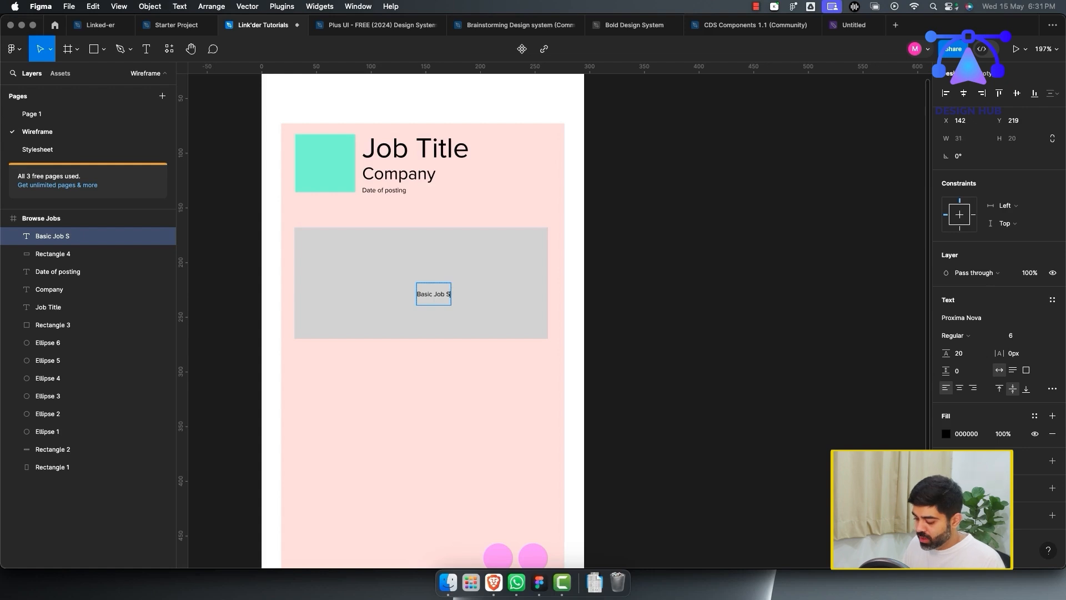
{"action": "type", "text": "Basic Job Stats"}
{"action": "key", "text": "Escape"}
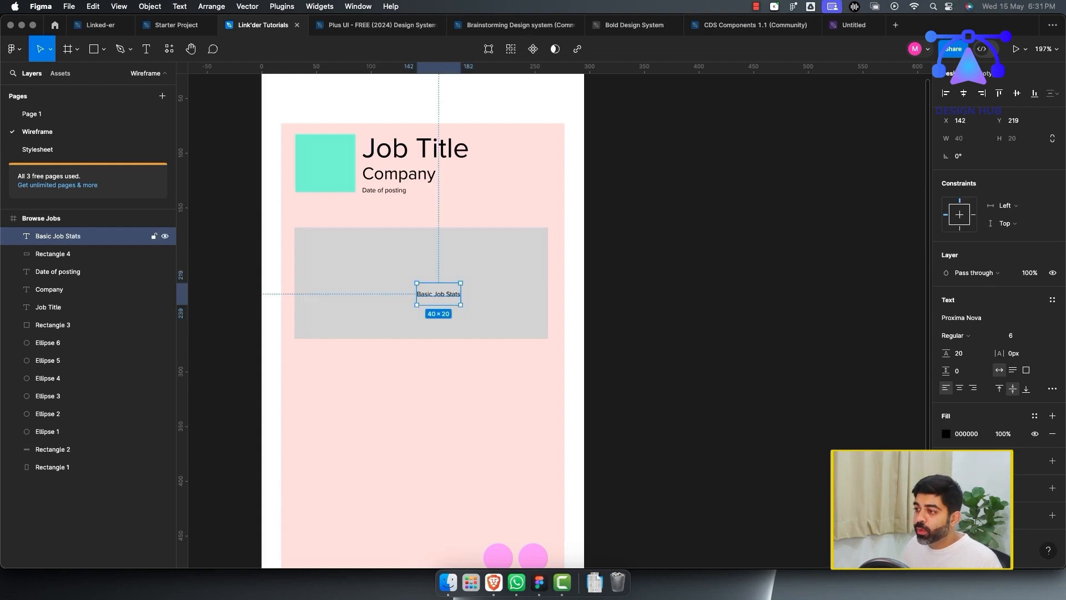
{"action": "left_click_drag", "start_coordinate": [438, 293], "coordinate": [422, 281]}
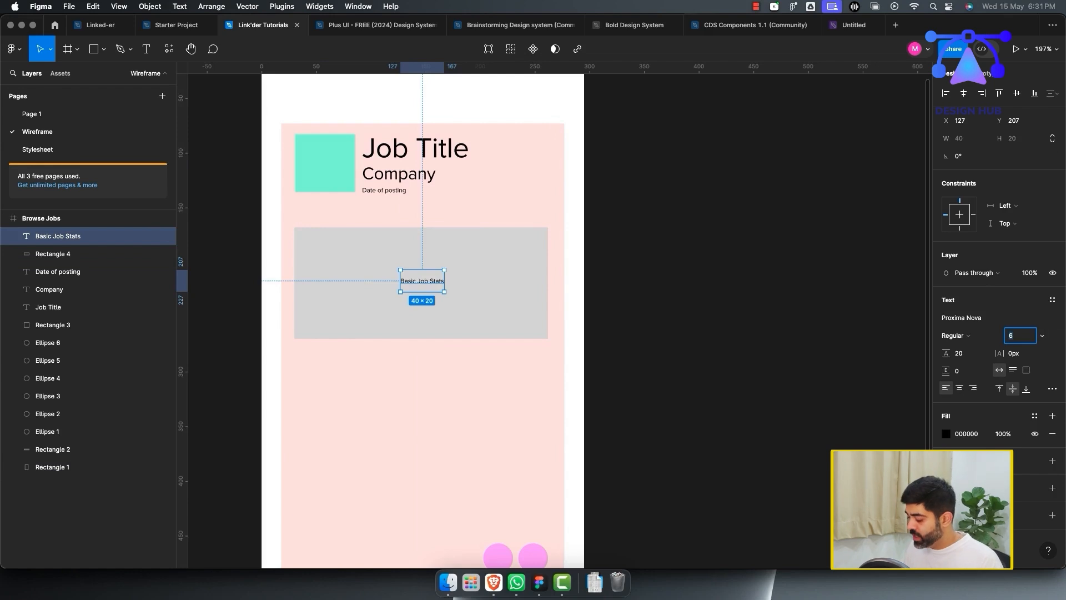
{"action": "type", "text": "16"}
{"action": "key", "text": "Return"}
{"action": "left_click", "coordinate": [675, 299]}
{"action": "left_click_drag", "start_coordinate": [460, 281], "coordinate": [422, 283]}
Step: Move the "Basic Job Stats" text and its rectangle up close to the job header, placing the rectangle at Y 147
{"action": "left_click", "coordinate": [53, 254], "text": "shift"}
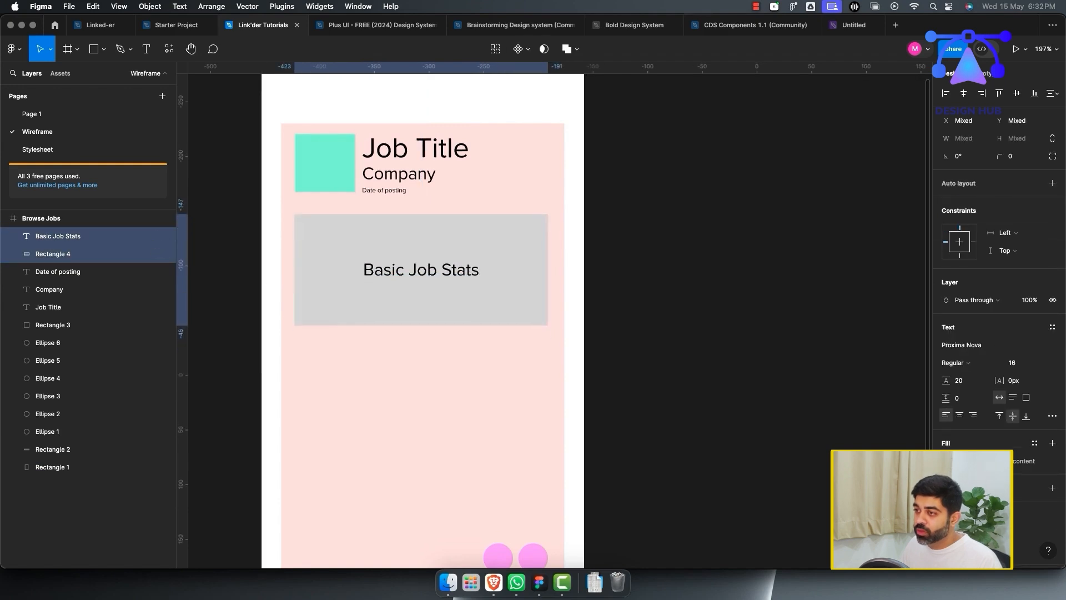
{"action": "key", "text": "Up"}
{"action": "key", "text": "Up"}
{"action": "key", "text": "Up"}
{"action": "key", "text": "Up"}
{"action": "key", "text": "Up"}
{"action": "key", "text": "Up"}
{"action": "key", "text": "Up"}
{"action": "key", "text": "Up"}
{"action": "key", "text": "Up"}
{"action": "key", "text": "Up"}
{"action": "key", "text": "Up"}
{"action": "key", "text": "Up"}
{"action": "key", "text": "Up"}
{"action": "key", "text": "Up"}
{"action": "key", "text": "Up"}
{"action": "key", "text": "Up"}
{"action": "key", "text": "Up"}
{"action": "key", "text": "Up"}
{"action": "key", "text": "Up"}
{"action": "key", "text": "Up"}
Step: Duplicate the stats rectangle directly below itself and stretch the copy to 232 × 194, ending just above the pink circles
{"action": "left_click", "coordinate": [521, 261]}
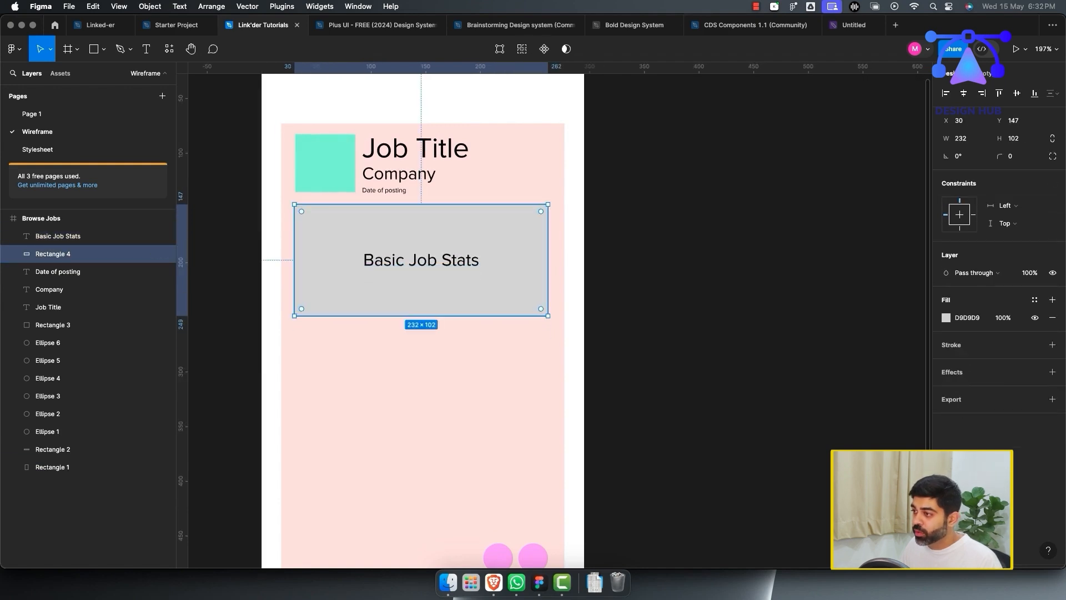
{"action": "mouse_move", "coordinate": [548, 261]}
{"action": "left_mouse_down"}
{"action": "mouse_move", "coordinate": [560, 261]}
{"action": "mouse_move", "coordinate": [548, 261]}
{"action": "left_mouse_up"}
{"action": "scroll", "coordinate": [495, 261], "scroll_direction": "down", "scroll_amount": 3}
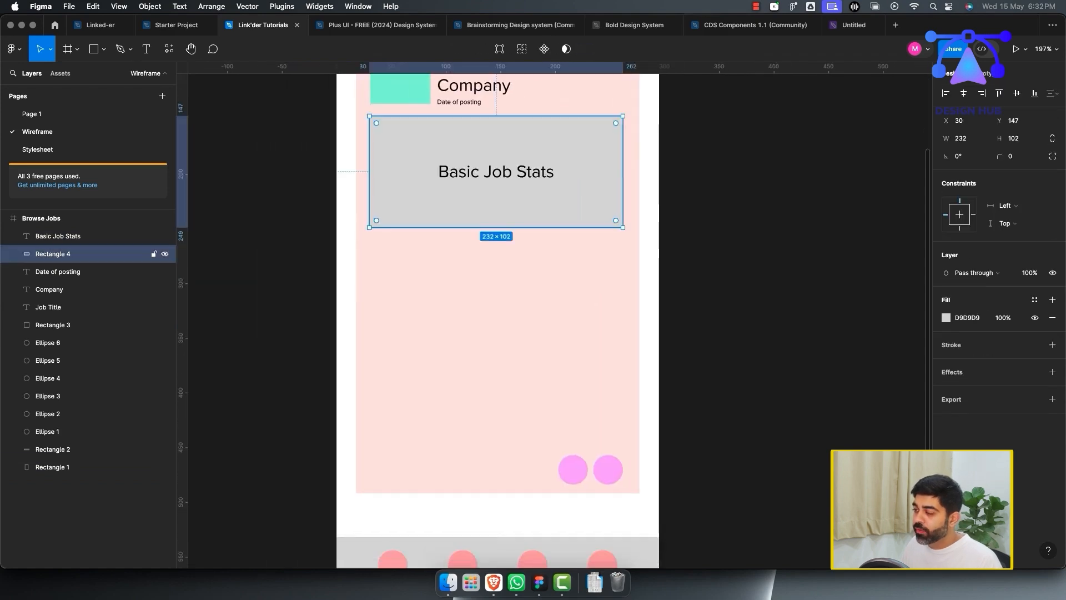
{"action": "left_click_drag", "start_coordinate": [496, 195], "coordinate": [496, 446]}
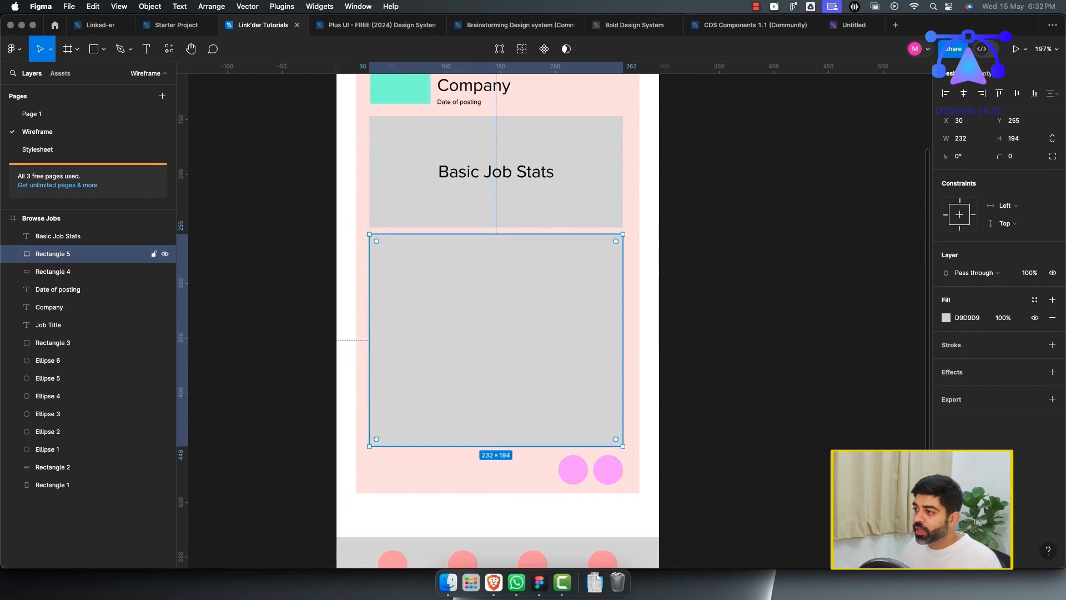
Step: Duplicate the "Basic Job Stats" text into the lower rectangle and change the copy to "Job Description"
{"action": "left_click", "coordinate": [496, 171]}
{"action": "left_click_drag", "start_coordinate": [496, 171], "coordinate": [496, 331]}
{"action": "key", "text": "Return"}
{"action": "key", "text": "Left"}
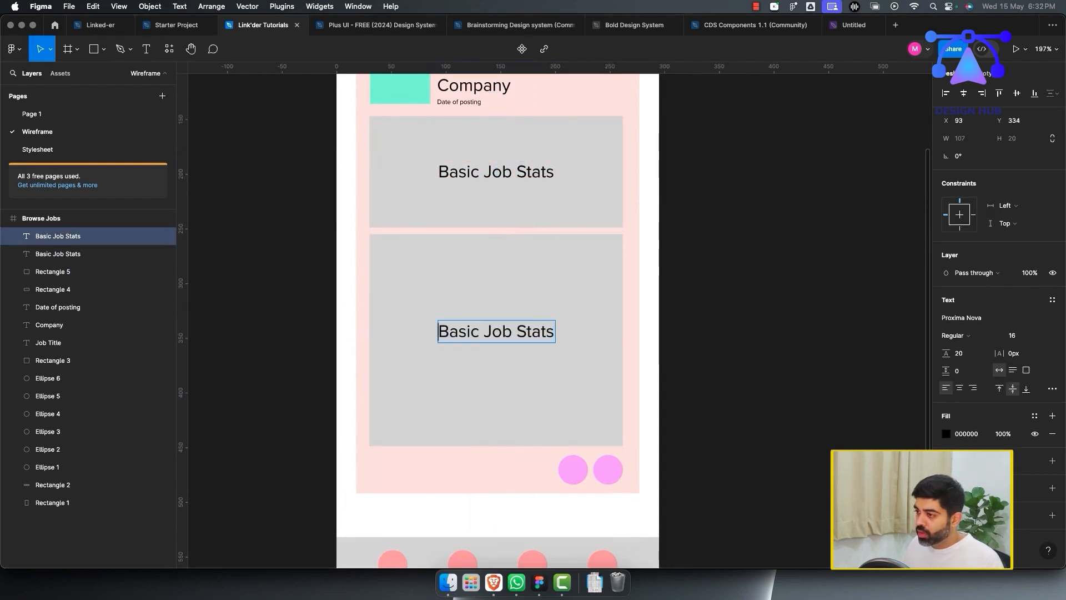
{"action": "key", "text": "alt+shift+Right"}
{"action": "key", "text": "BackSpace"}
{"action": "key", "text": "Right"}
{"action": "key", "text": "BackSpace"}
{"action": "key", "text": "alt+shift+Right"}
{"action": "key", "text": "alt+Right"}
{"action": "key", "text": "alt+shift+Left"}
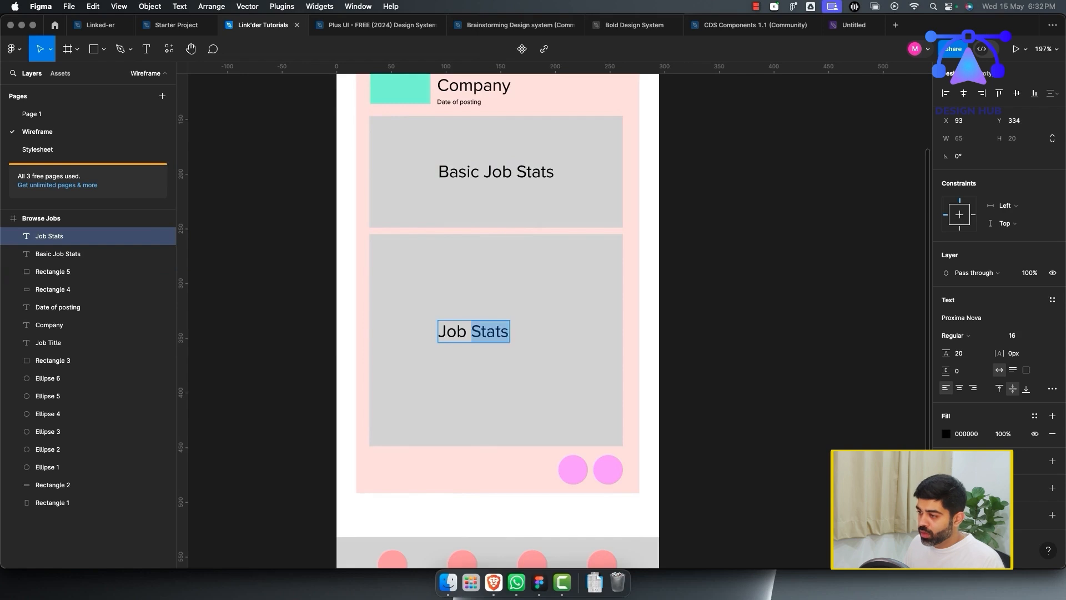
{"action": "type", "text": "Description"}
{"action": "key", "text": "Return"}
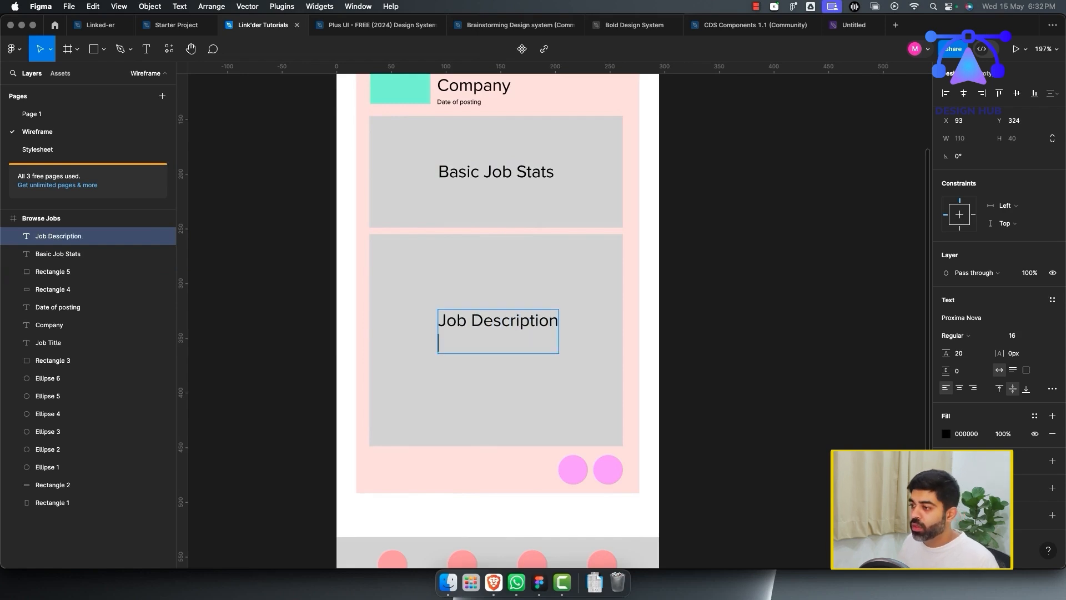
Step: Remove the empty second line from the "Job Description" text and keep it centred in the lower rectangle
{"action": "key", "text": "Escape"}
{"action": "key", "text": "Return"}
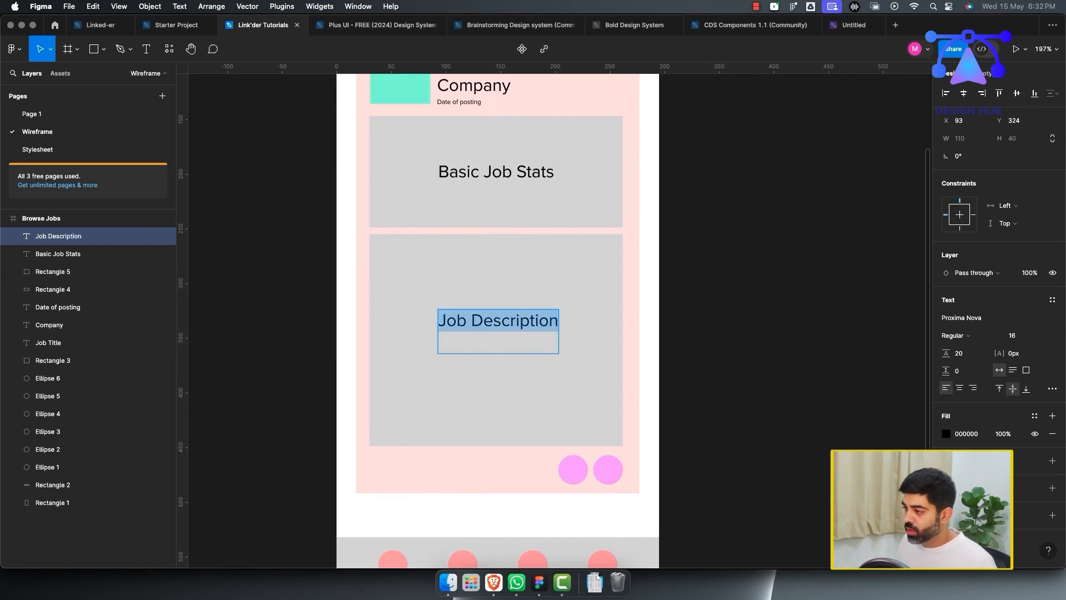
{"action": "key", "text": "Down"}
{"action": "key", "text": "BackSpace"}
{"action": "key", "text": "Escape"}
{"action": "mouse_move", "coordinate": [498, 331]}
{"action": "left_mouse_down"}
{"action": "mouse_move", "coordinate": [507, 331]}
{"action": "mouse_move", "coordinate": [498, 331]}
{"action": "left_mouse_up"}
Step: Group all the layers inside the Browse Jobs frame and expand the group
{"action": "scroll", "coordinate": [585, 340], "scroll_direction": "down", "scroll_amount": 5}
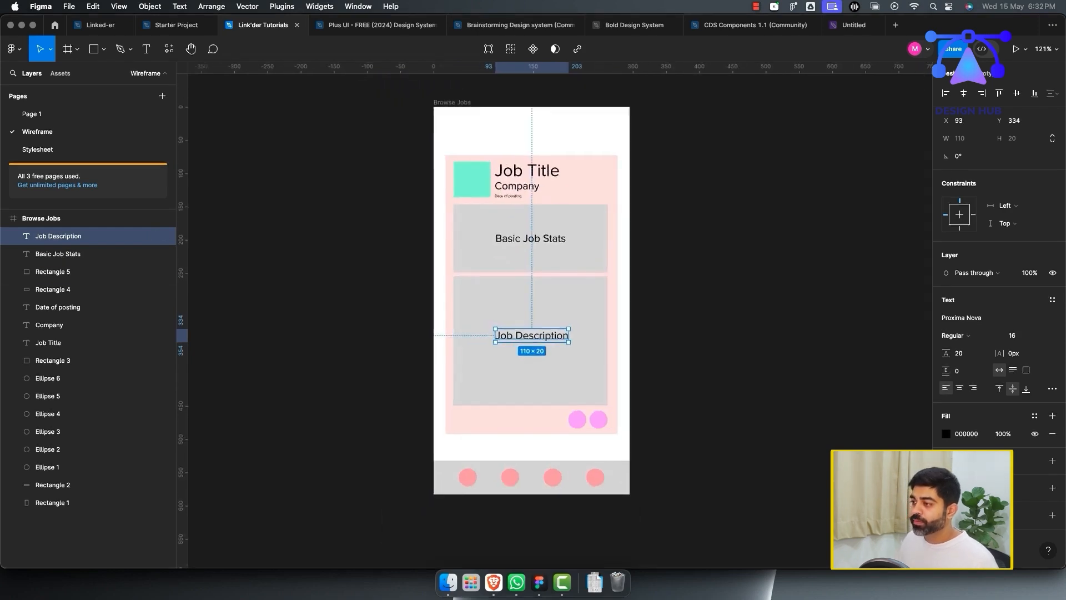
{"action": "left_click", "coordinate": [678, 343]}
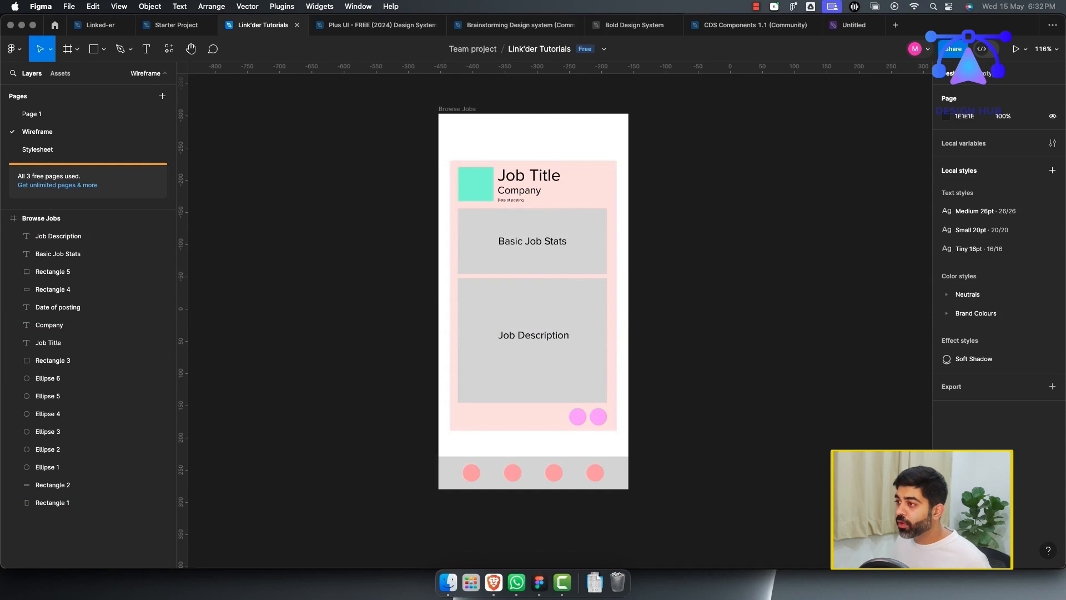
{"action": "scroll", "coordinate": [675, 276], "scroll_direction": "down", "scroll_amount": 2}
{"action": "scroll", "coordinate": [674, 275], "scroll_direction": "right", "scroll_amount": 3}
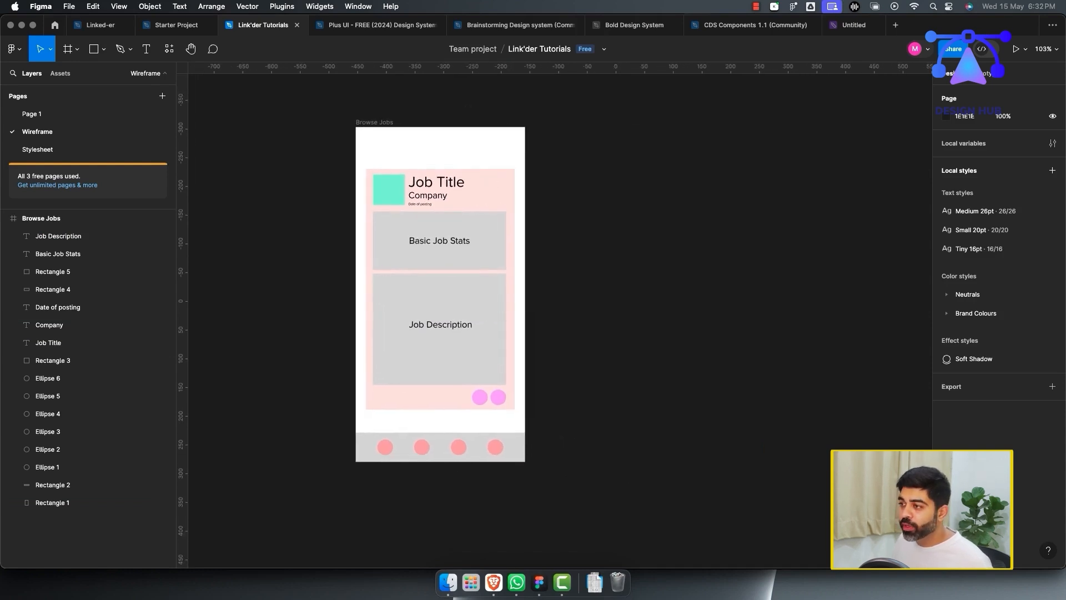
{"action": "scroll", "coordinate": [439, 290], "scroll_direction": "right", "scroll_amount": 3}
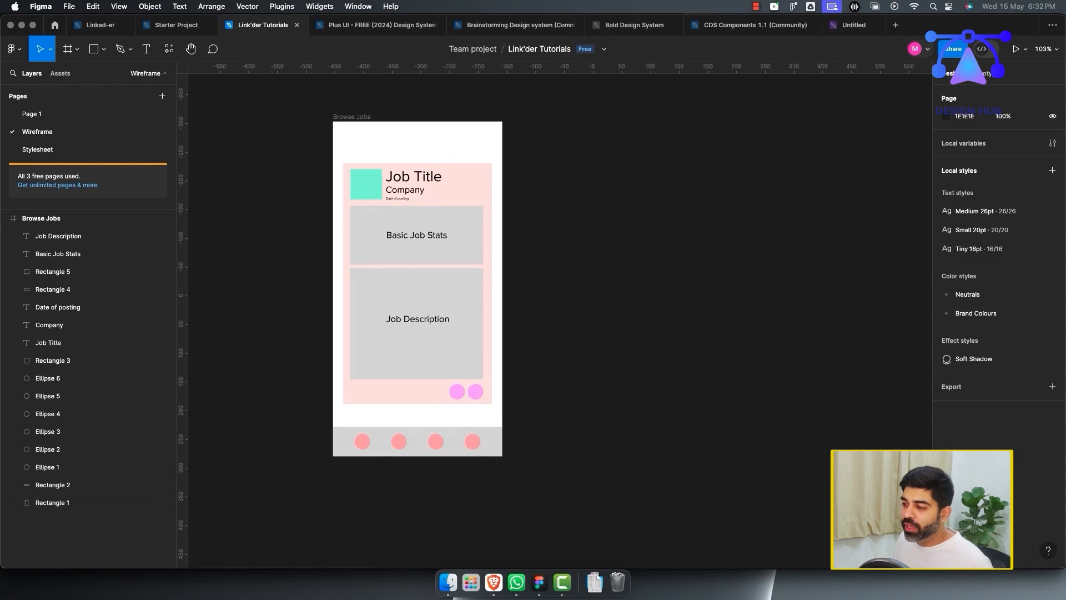
{"action": "left_click", "coordinate": [278, 182]}
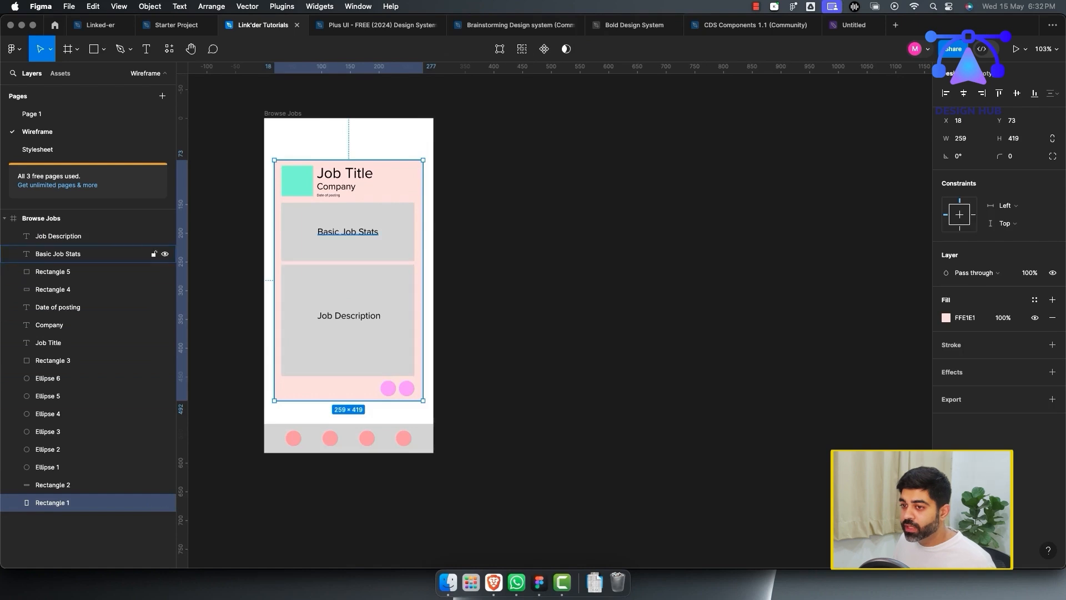
{"action": "left_click", "coordinate": [84, 236], "text": "shift"}
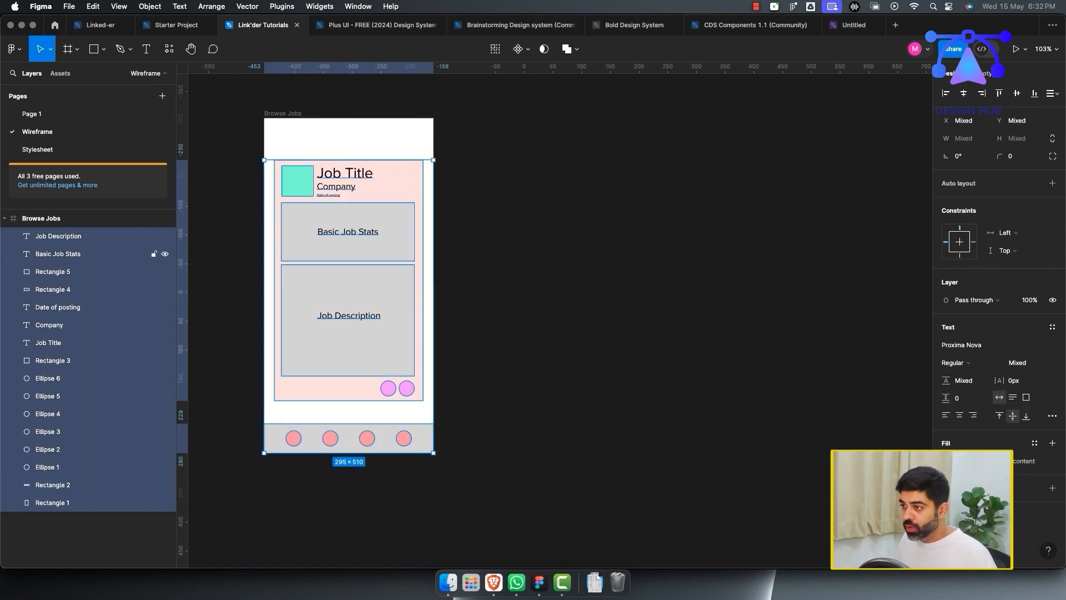
{"action": "key", "text": "super+g"}
{"action": "left_click", "coordinate": [14, 236]}
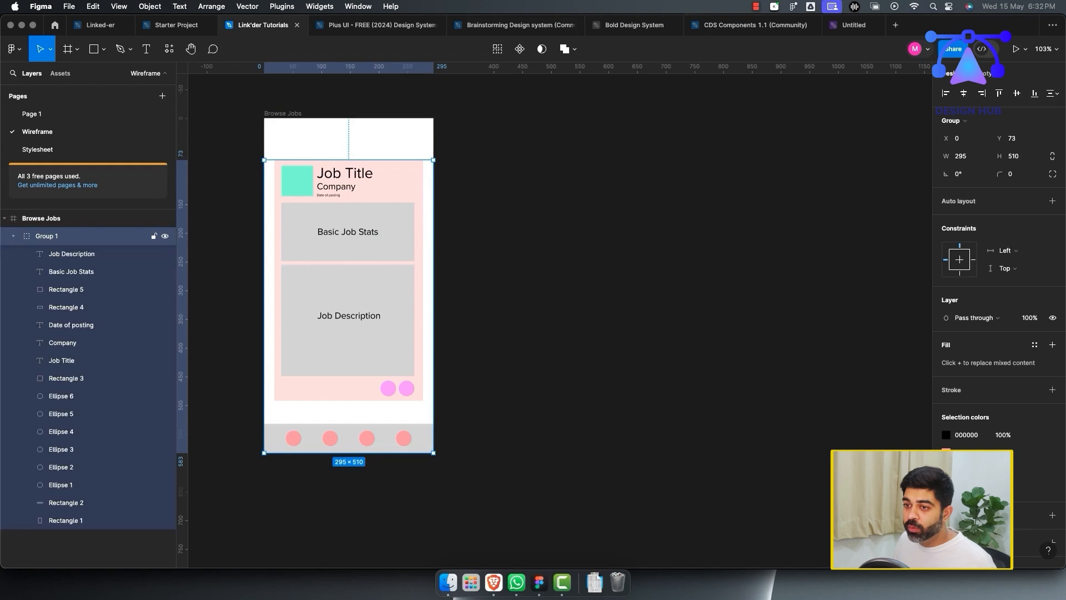
Step: Group the "Job Description" text with its rectangle, and the "Basic Job Stats" text with its rectangle
{"action": "left_click", "coordinate": [71, 254]}
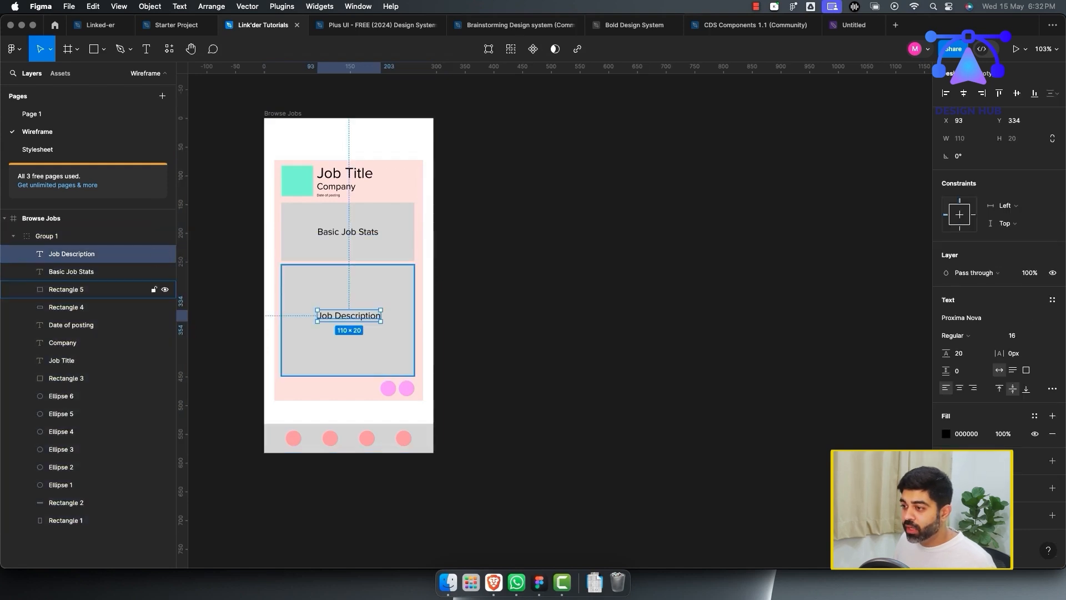
{"action": "left_click", "coordinate": [66, 289], "text": "super"}
{"action": "key", "text": "super+g"}
{"action": "left_click", "coordinate": [71, 271]}
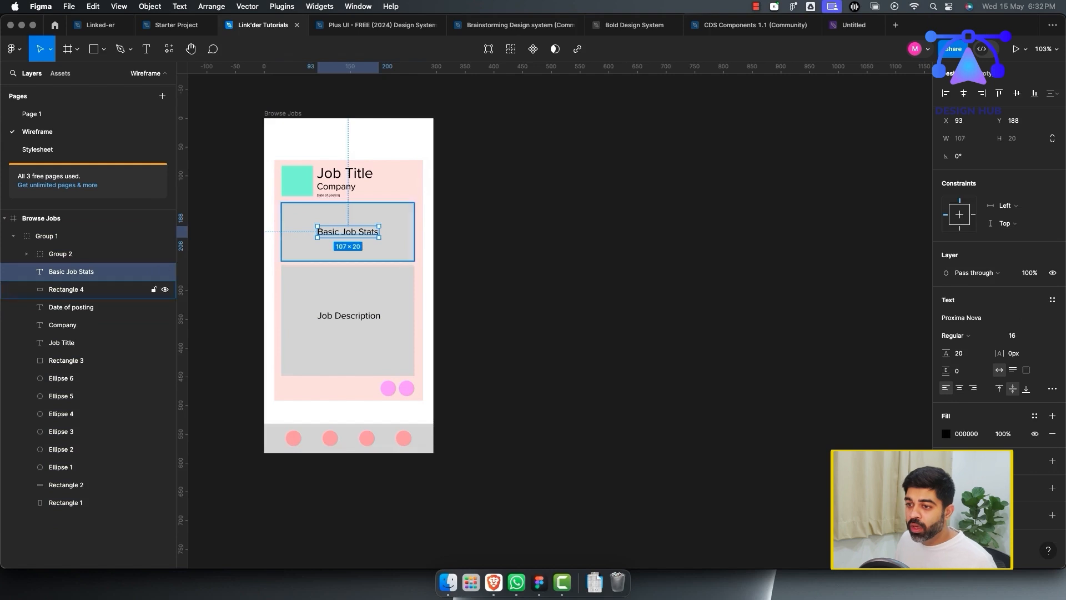
{"action": "left_click", "coordinate": [66, 289], "text": "shift"}
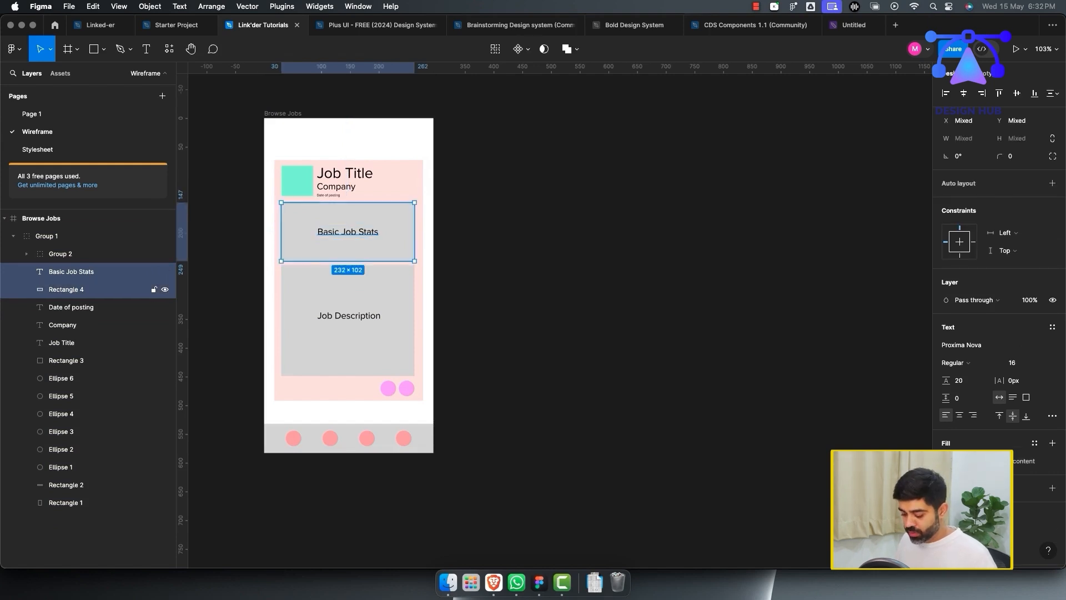
{"action": "key", "text": "super+g"}
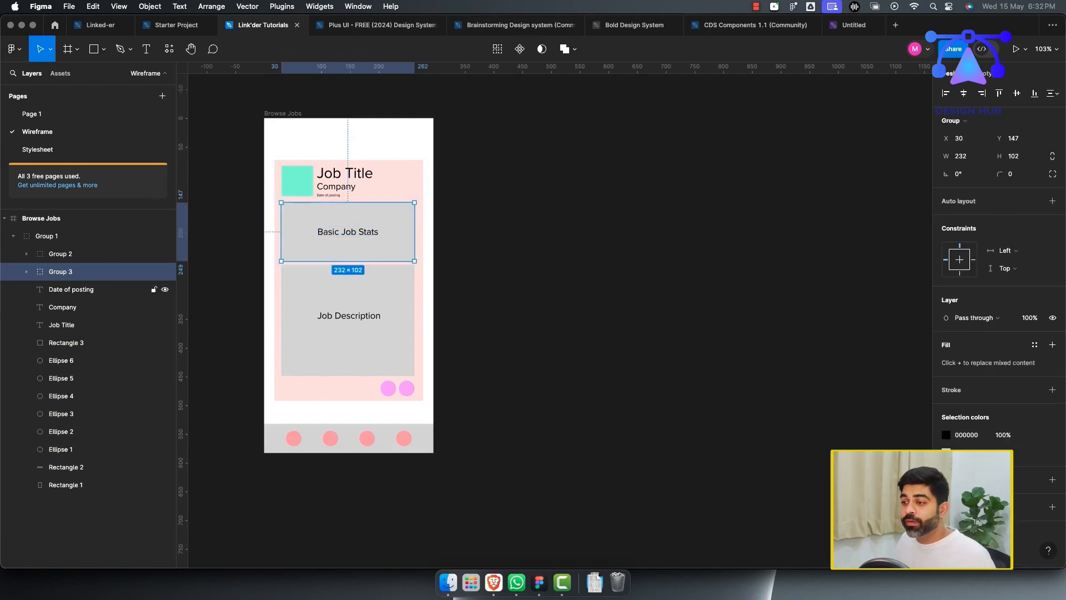
Step: Group the job title, company and posting date texts, and add the green logo square to that group
{"action": "left_click", "coordinate": [71, 289]}
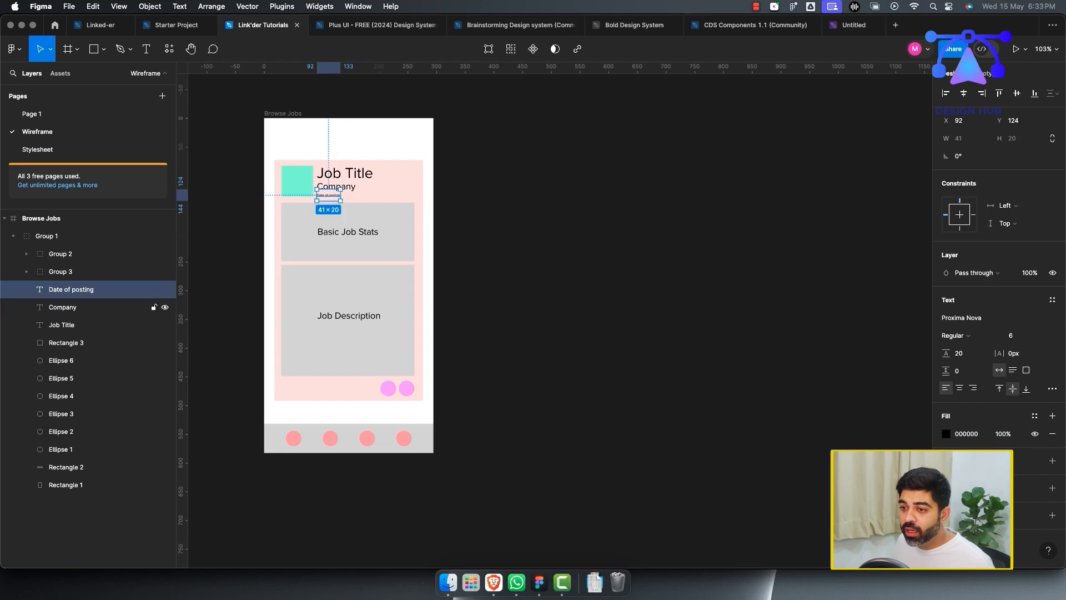
{"action": "left_click", "coordinate": [61, 325], "text": "shift"}
{"action": "key", "text": "super+g"}
{"action": "left_click", "coordinate": [66, 307]}
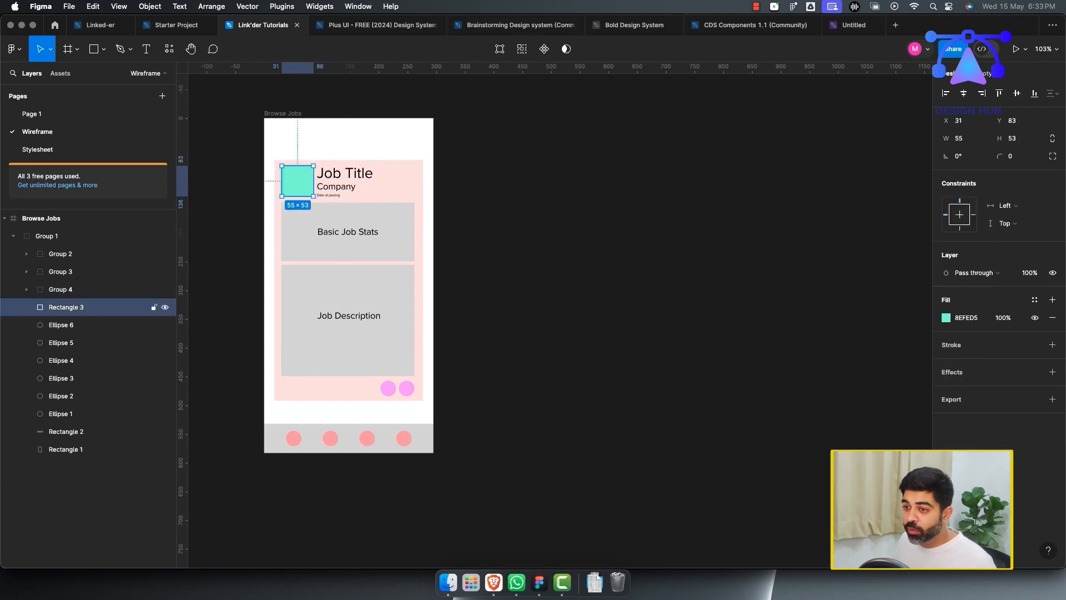
{"action": "left_click_drag", "start_coordinate": [66, 307], "coordinate": [64, 290]}
{"action": "left_click", "coordinate": [27, 289]}
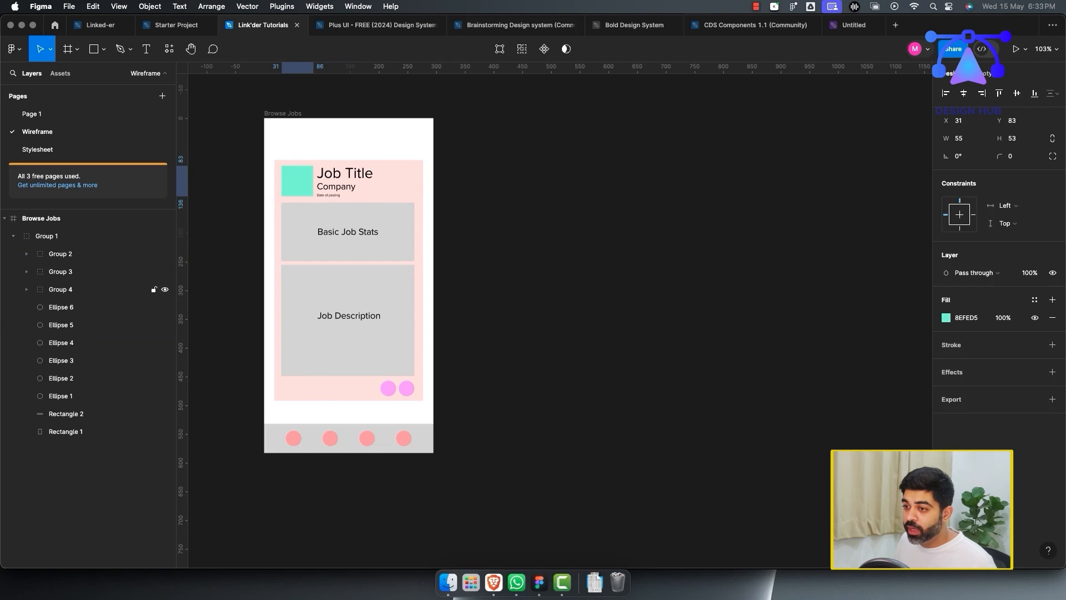
{"action": "left_click", "coordinate": [164, 289]}
{"action": "left_click", "coordinate": [165, 289]}
Step: Group the two pink circles at the bottom of the job card
{"action": "left_click", "coordinate": [78, 307]}
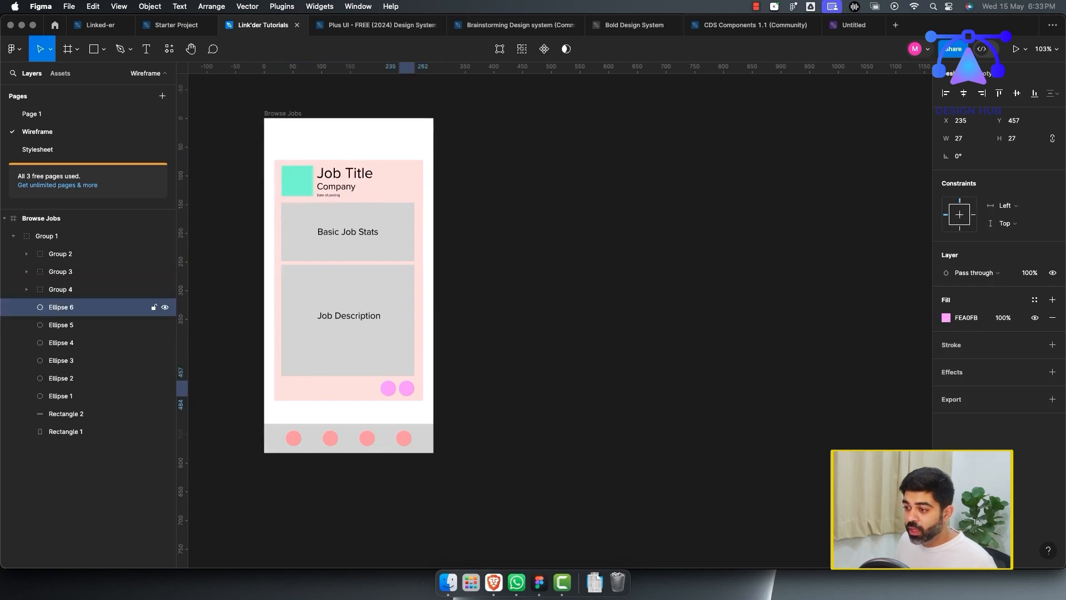
{"action": "left_click", "coordinate": [78, 323]}
{"action": "left_click", "coordinate": [78, 308]}
{"action": "left_click", "coordinate": [78, 324]}
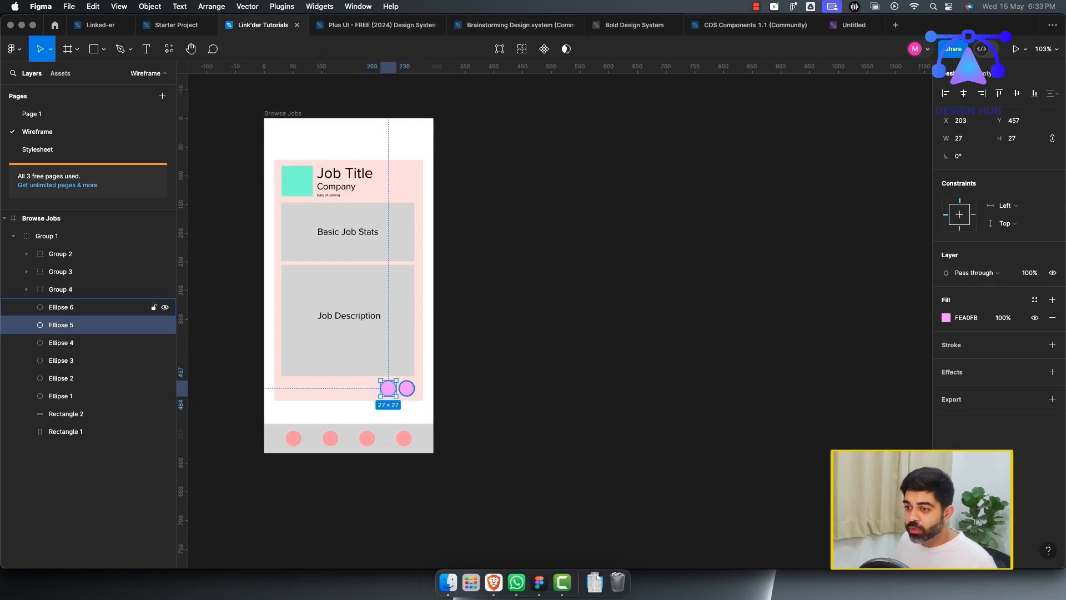
{"action": "left_click", "coordinate": [78, 307], "text": "shift"}
{"action": "key", "text": "super+g"}
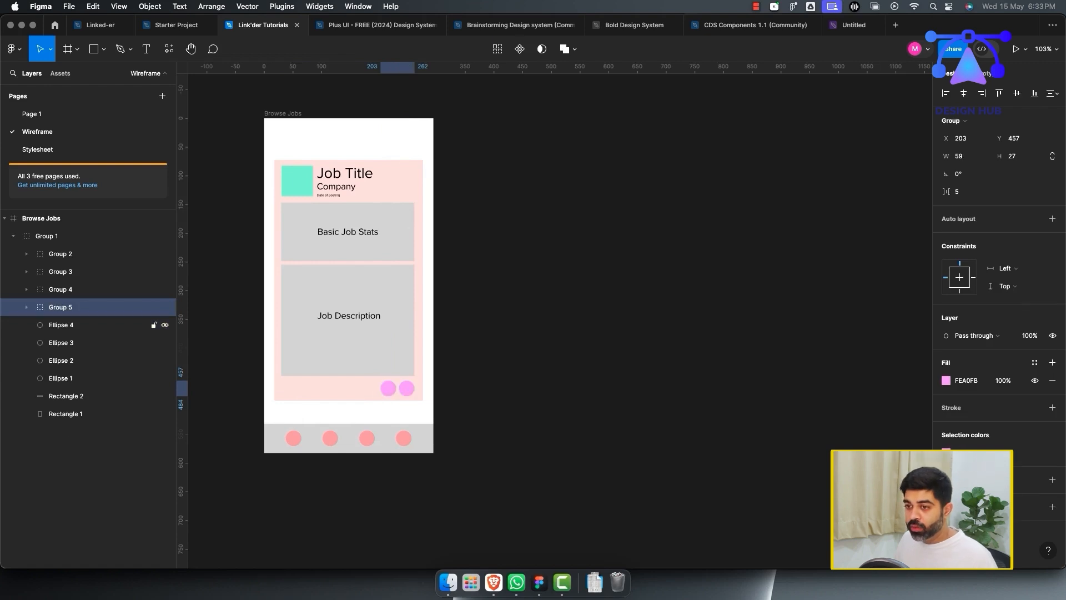
Step: Group the four navigation circles and name the group "Nav Bar"
{"action": "left_click", "coordinate": [78, 325]}
{"action": "left_click", "coordinate": [78, 378], "text": "shift"}
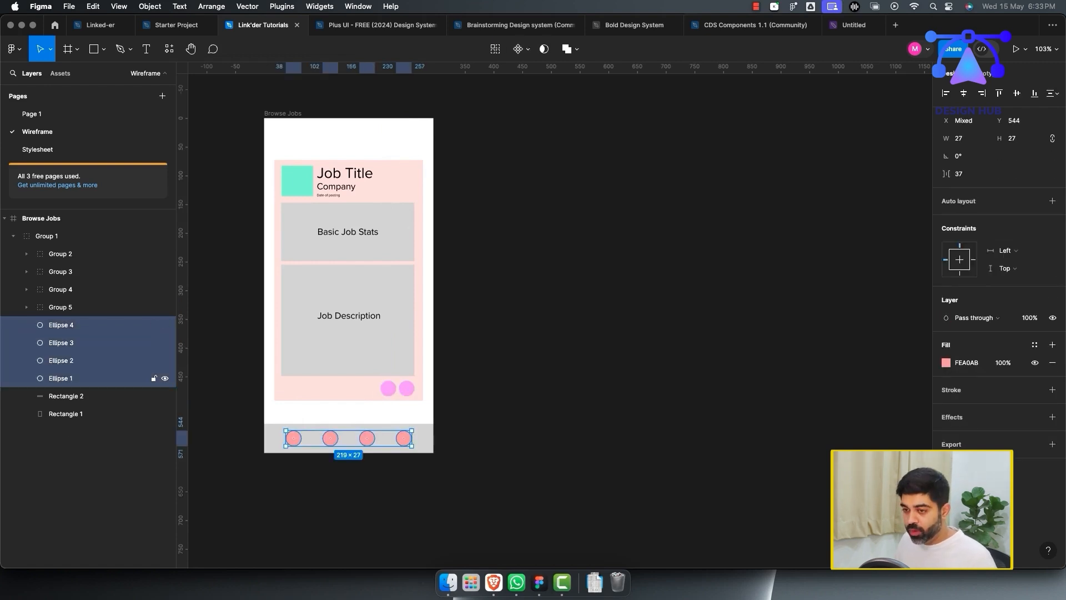
{"action": "key", "text": "super+g"}
{"action": "double_click", "coordinate": [61, 325]}
{"action": "type", "text": "Nav Bar"}
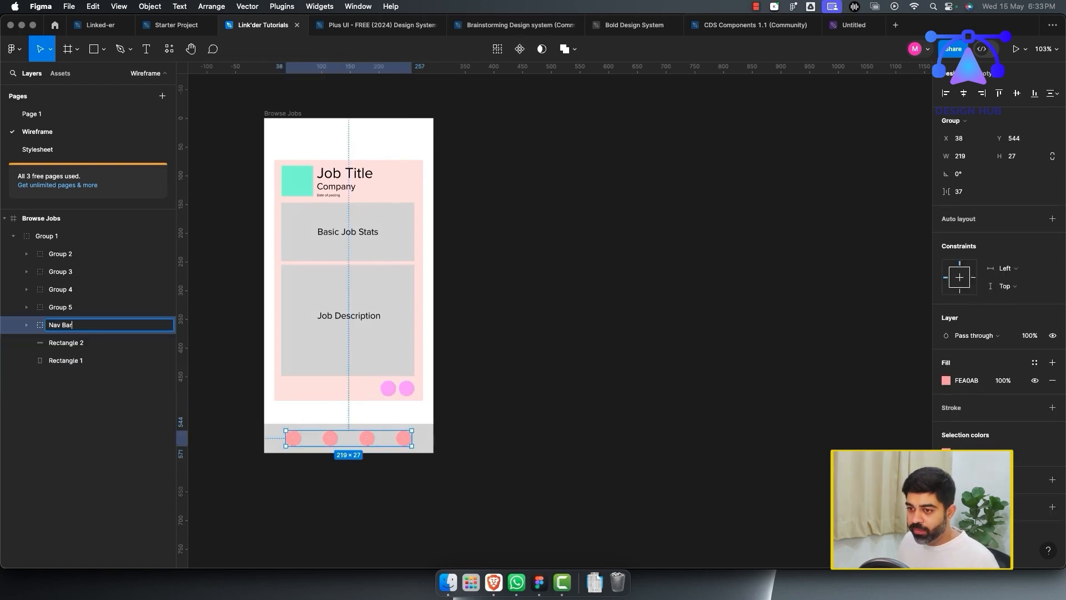
{"action": "key", "text": "Return"}
Step: Move the grey rectangle behind the navigation circles into the Nav Bar group
{"action": "left_click", "coordinate": [66, 342]}
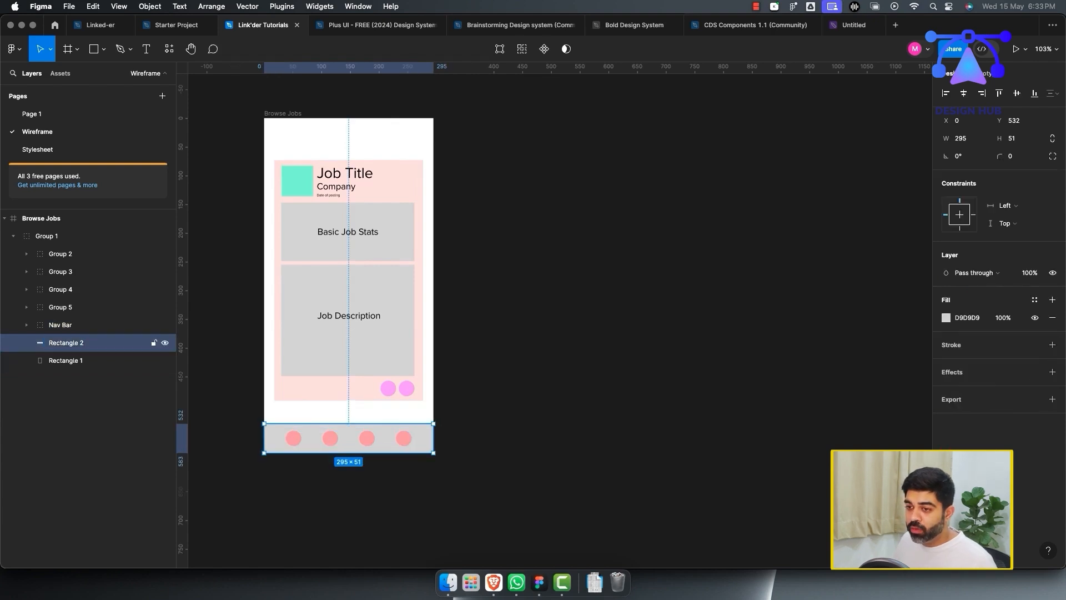
{"action": "left_click_drag", "start_coordinate": [66, 342], "coordinate": [64, 326]}
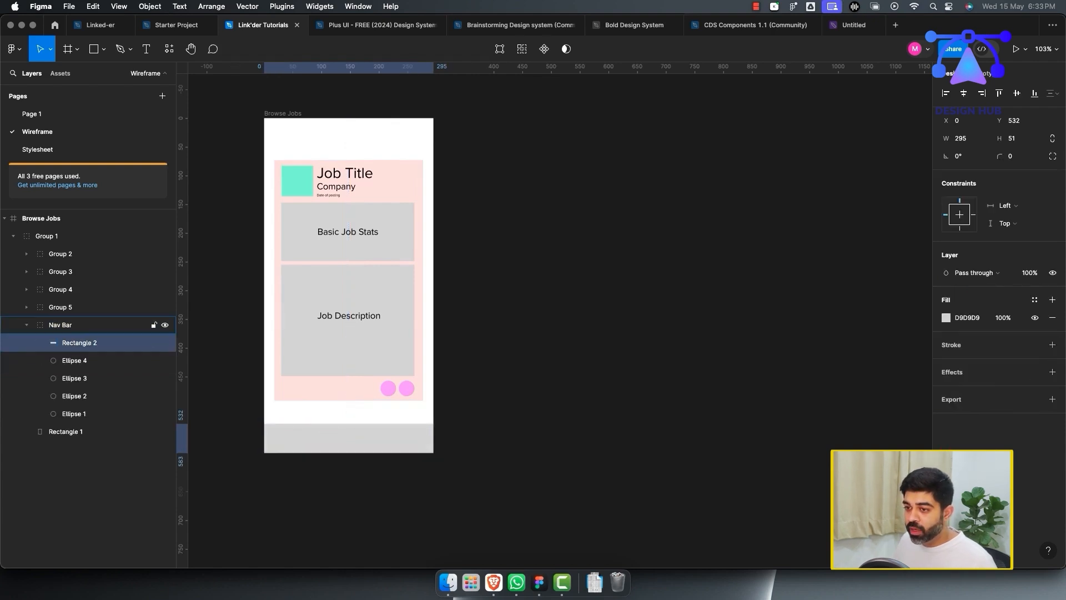
{"action": "left_click", "coordinate": [26, 325]}
{"action": "left_click", "coordinate": [26, 324]}
{"action": "left_click_drag", "start_coordinate": [72, 342], "coordinate": [65, 424]}
{"action": "left_click", "coordinate": [26, 325]}
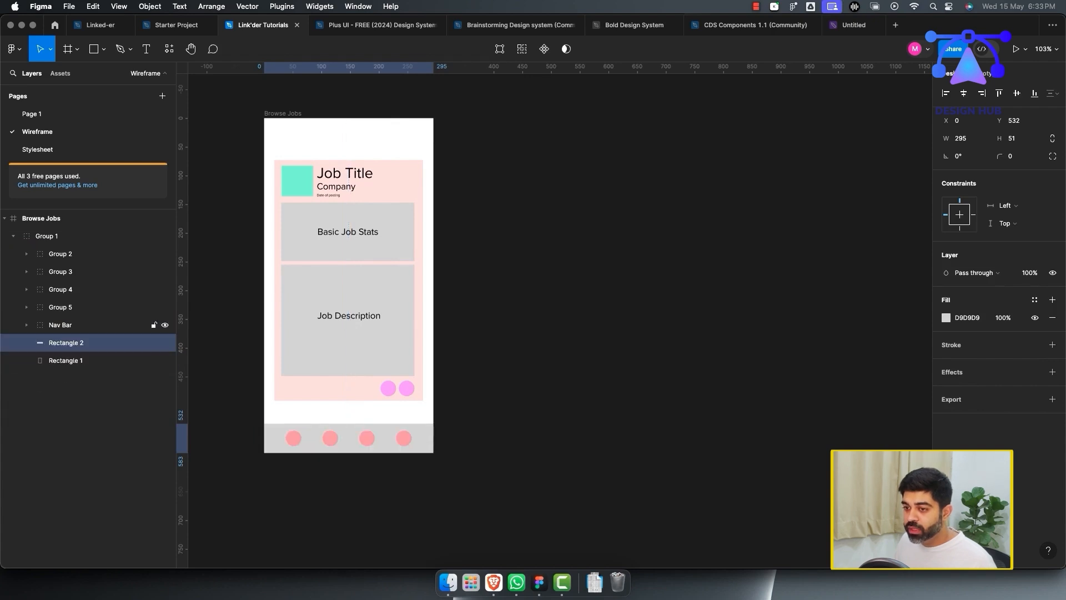
{"action": "key", "text": "super+z"}
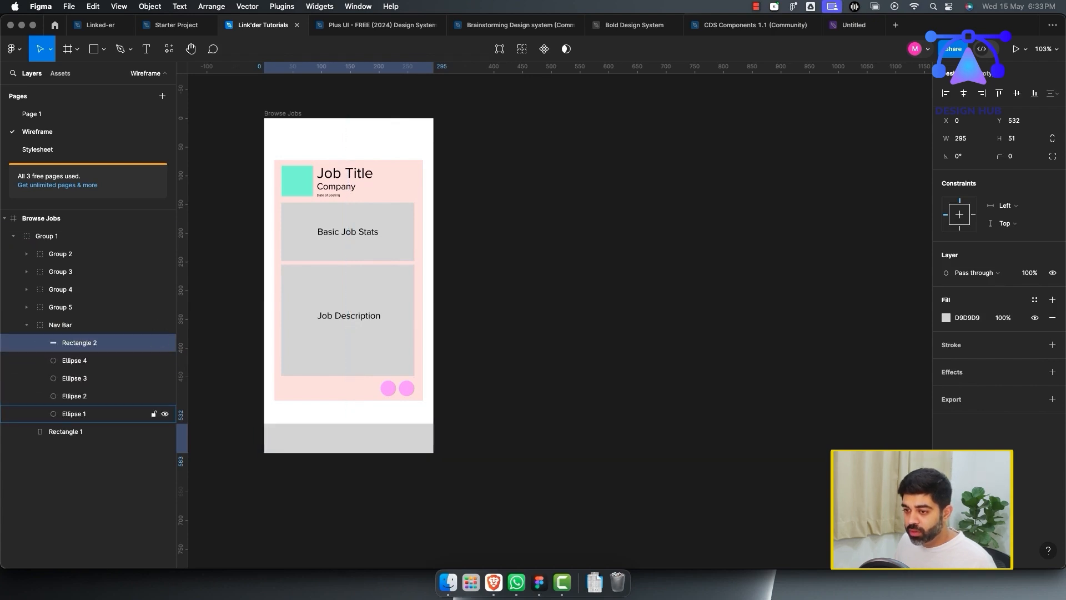
Step: Reorder the four circles above the grey rectangle inside the Nav Bar group
{"action": "left_click", "coordinate": [75, 414]}
{"action": "left_click", "coordinate": [74, 360], "text": "shift"}
{"action": "left_click_drag", "start_coordinate": [75, 360], "coordinate": [74, 335]}
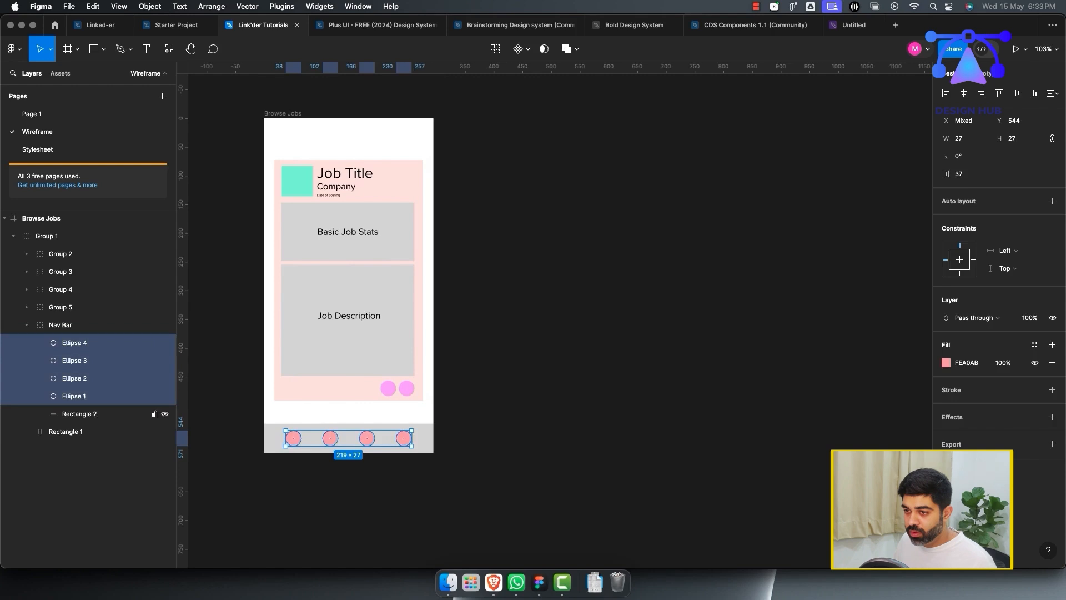
{"action": "left_click", "coordinate": [80, 413]}
{"action": "left_click", "coordinate": [26, 325]}
Step: Rename the pink card background rectangle as "Job Card"
{"action": "left_click", "coordinate": [66, 343]}
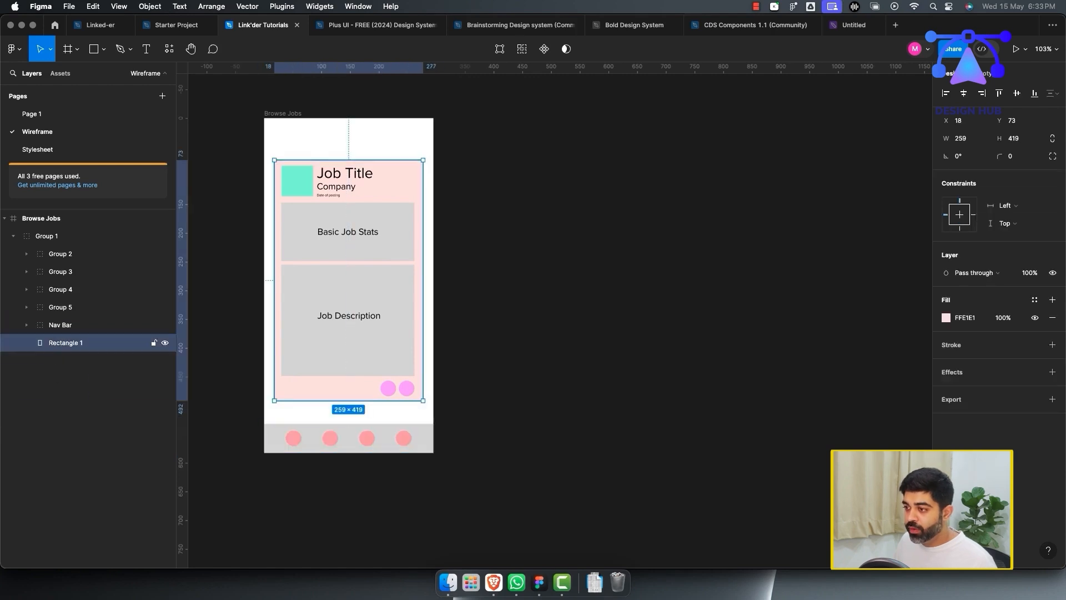
{"action": "double_click", "coordinate": [66, 342]}
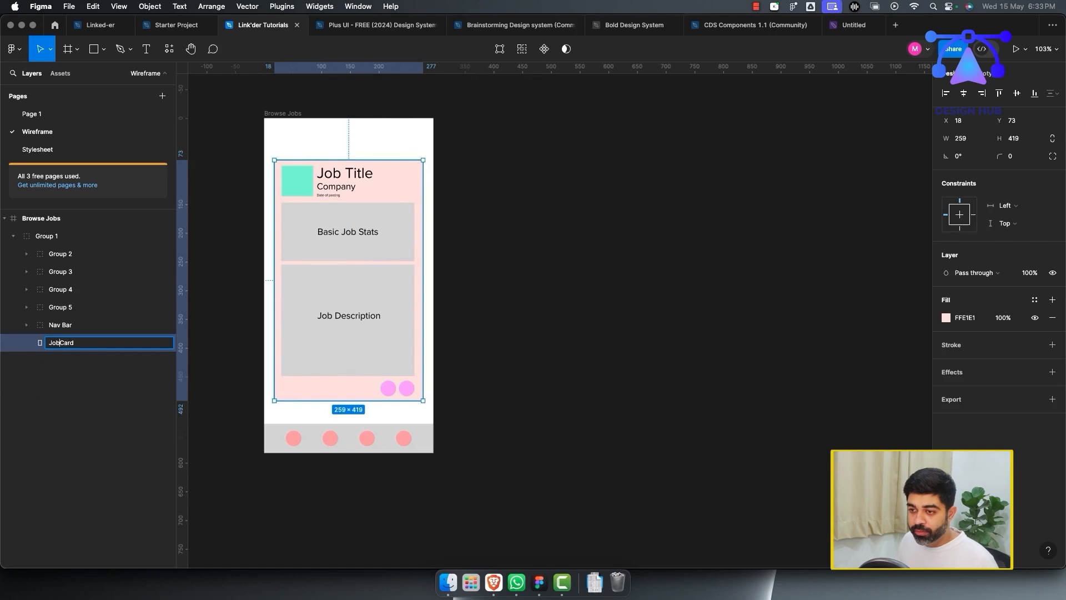
{"action": "key", "text": "Return"}
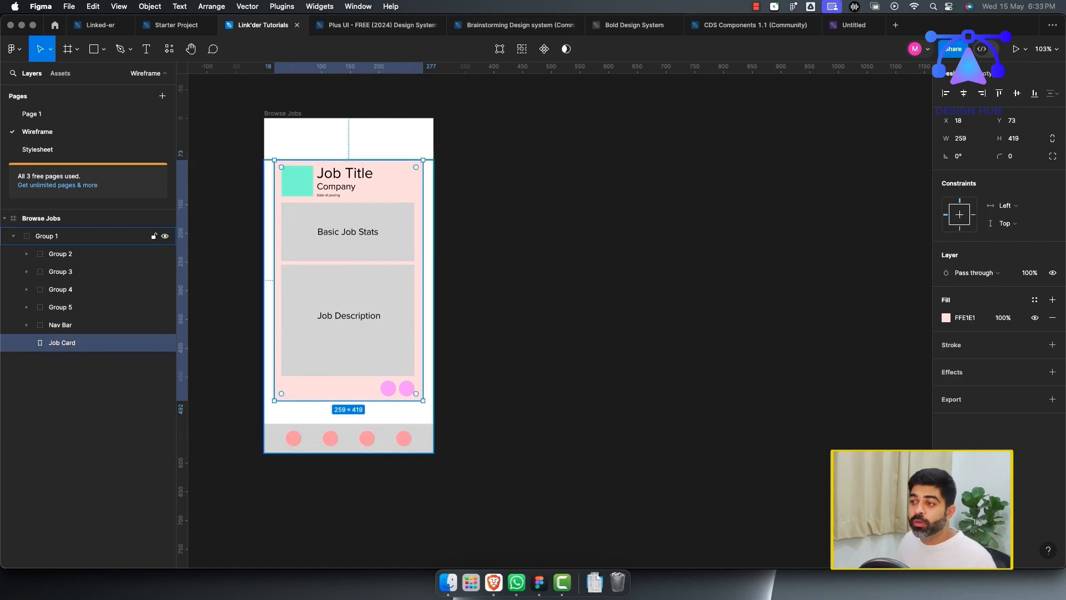
Step: Ungroup the outer group so its subgroups sit directly in the Browse Jobs frame
{"action": "left_click", "coordinate": [61, 236]}
{"action": "left_click", "coordinate": [61, 254]}
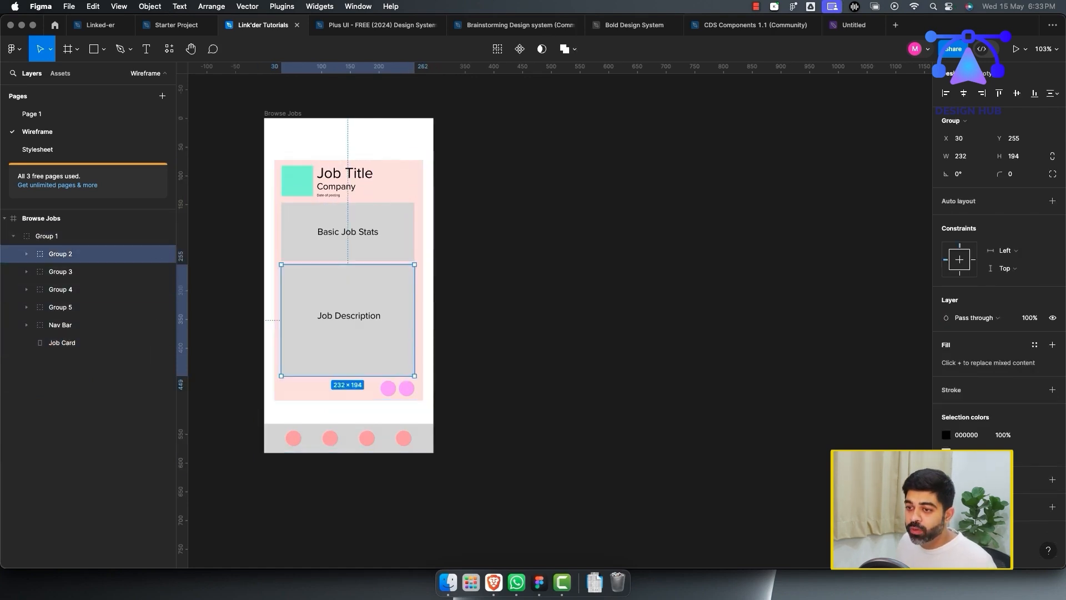
{"action": "left_click", "coordinate": [61, 343]}
{"action": "left_click", "coordinate": [61, 254], "text": "shift"}
{"action": "key", "text": "super+shift+g"}
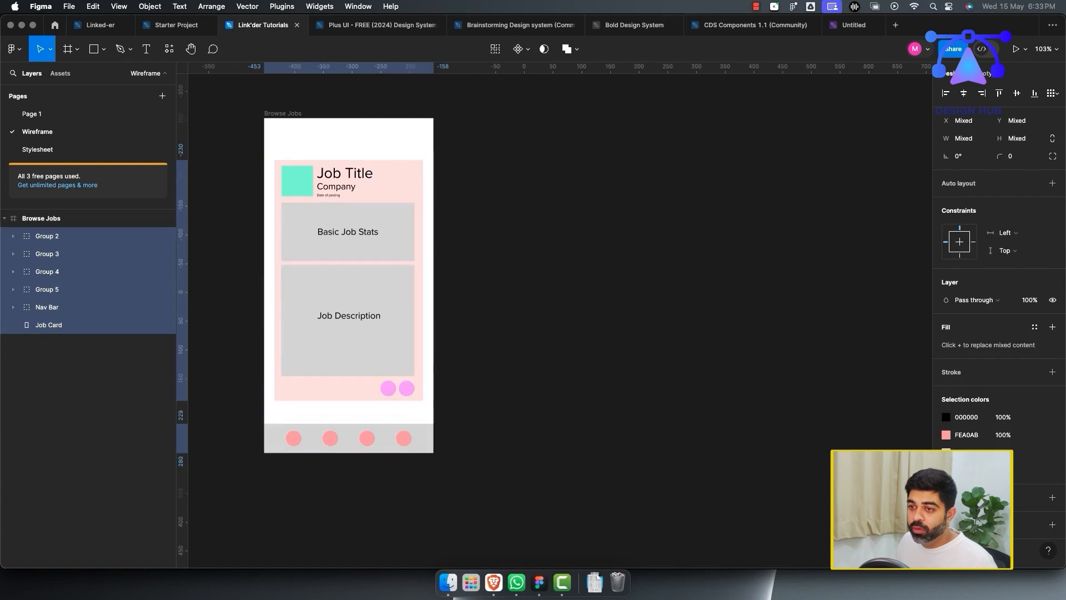
{"action": "key", "text": "Escape"}
Step: Duplicate the Browse Jobs frame beside the original and name the copy "Browse Companies"
{"action": "left_click", "coordinate": [61, 218]}
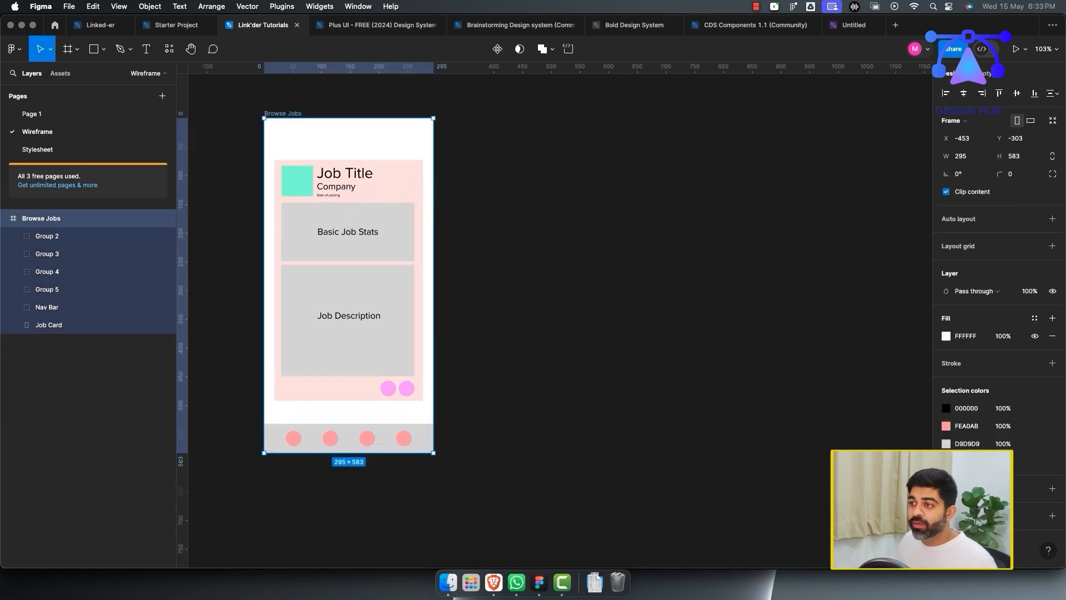
{"action": "left_click_drag", "start_coordinate": [298, 113], "coordinate": [522, 113]}
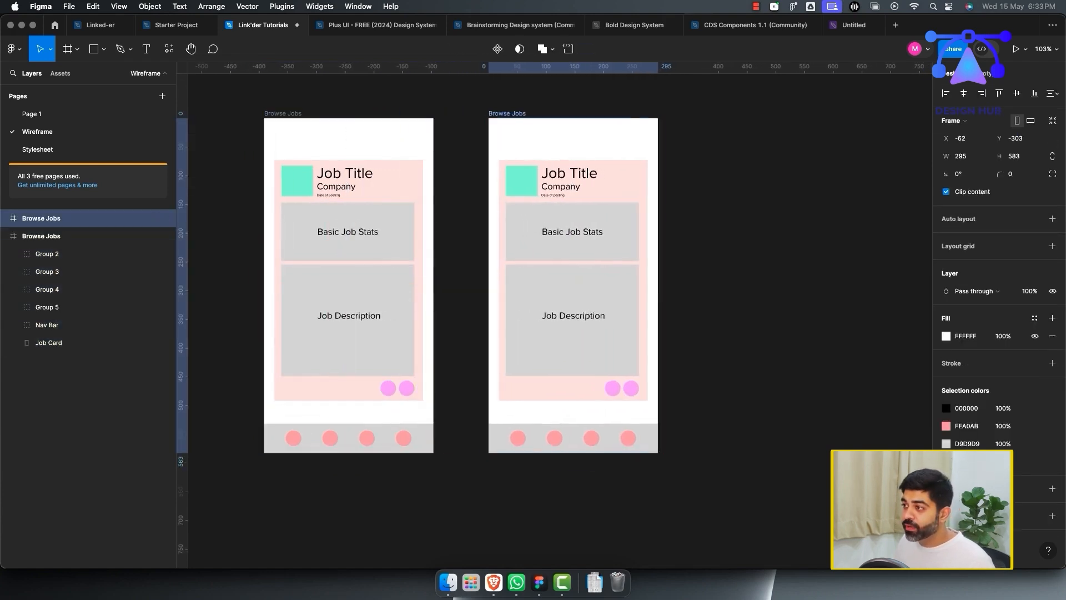
{"action": "double_click", "coordinate": [522, 114]}
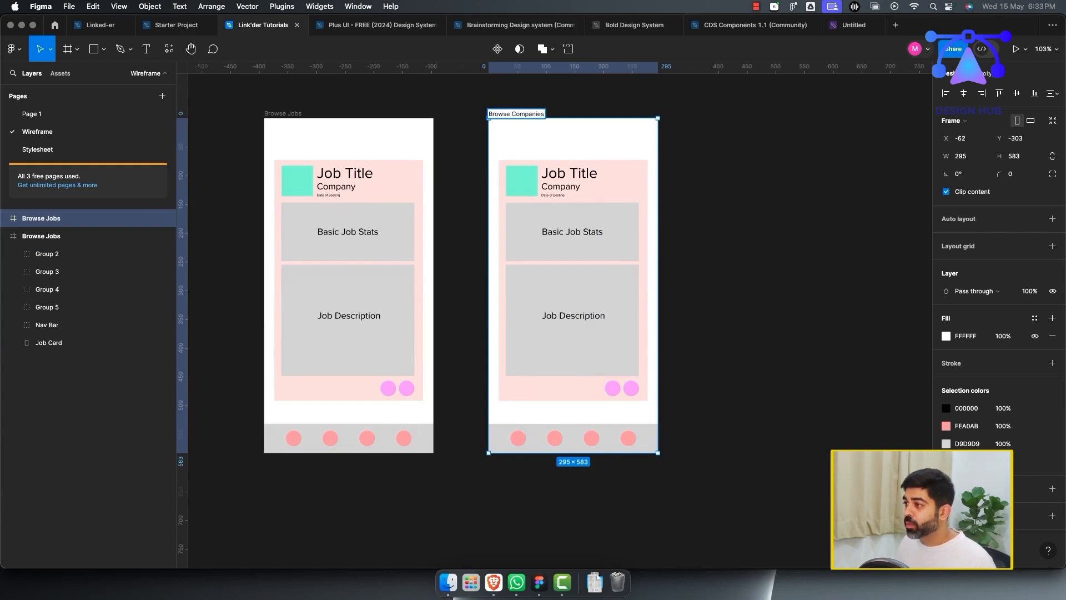
{"action": "left_click", "coordinate": [750, 291]}
Step: Replace the job title text on the Browse Companies card with "Company Name" and place it beside the green logo square
{"action": "scroll", "coordinate": [750, 292], "scroll_direction": "down", "scroll_amount": 1}
{"action": "scroll", "coordinate": [749, 292], "scroll_direction": "up", "scroll_amount": 4}
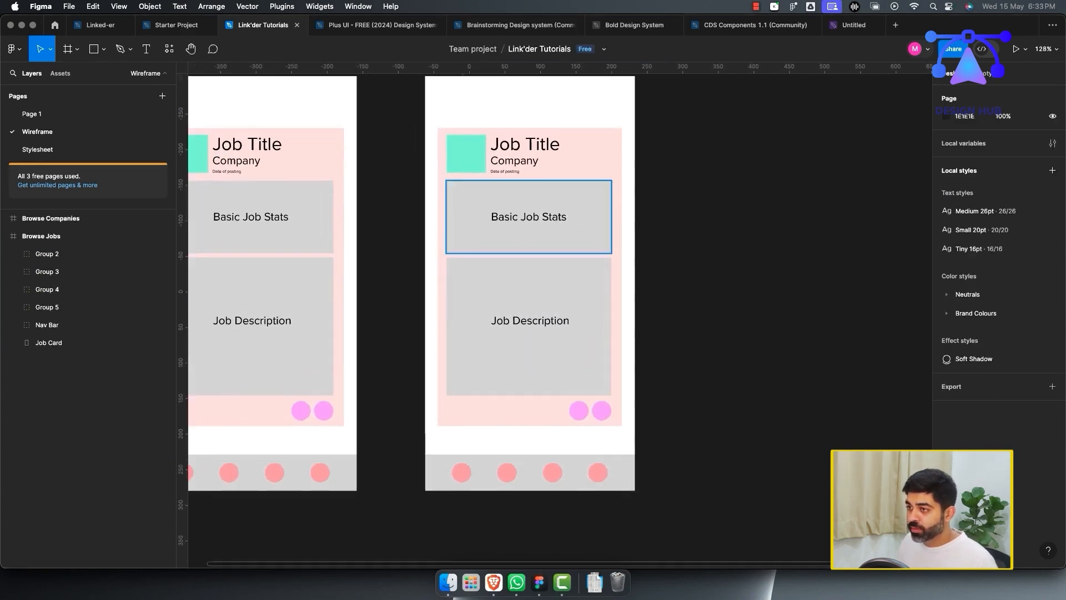
{"action": "double_click", "coordinate": [525, 144]}
{"action": "double_click", "coordinate": [524, 145]}
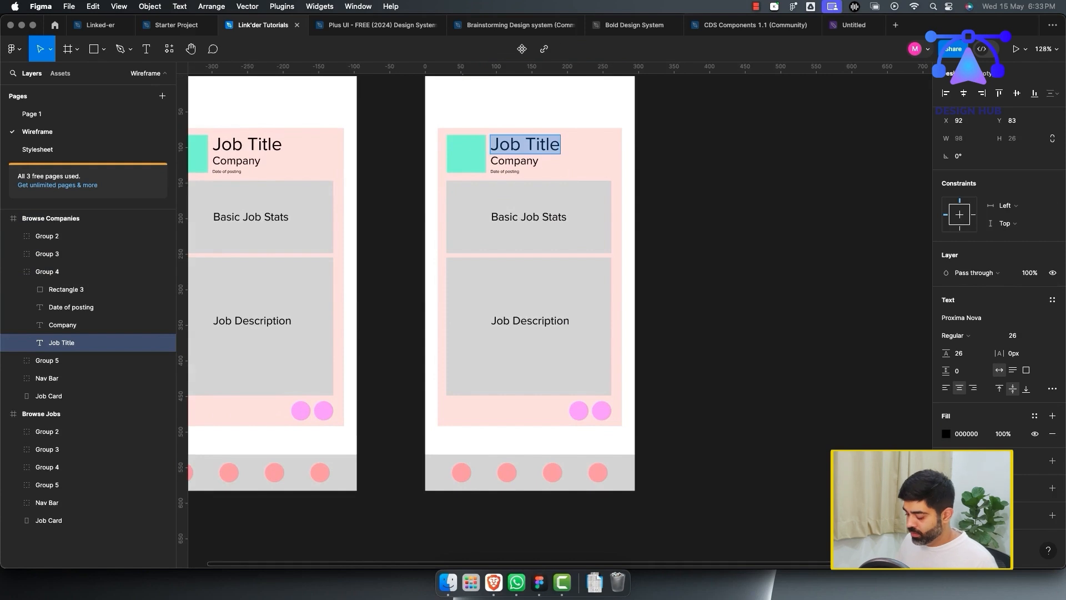
{"action": "type", "text": "Comapny"}
{"action": "key", "text": "BackSpace"}
{"action": "key", "text": "BackSpace"}
{"action": "key", "text": "BackSpace"}
{"action": "key", "text": "BackSpace"}
{"action": "type", "text": "pany Nae"}
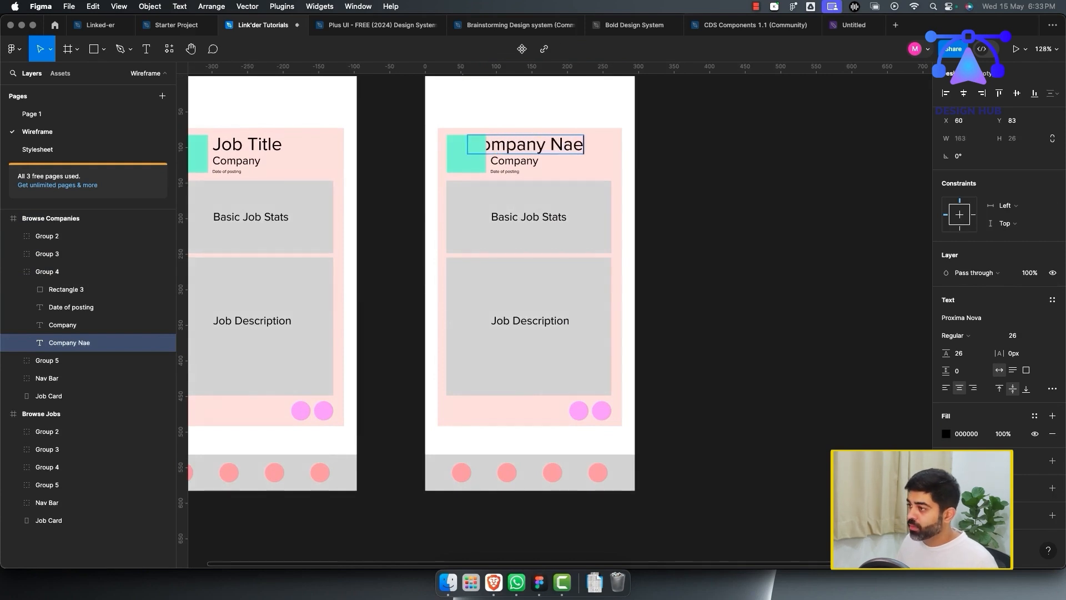
{"action": "key", "text": "BackSpace"}
{"action": "type", "text": "me"}
{"action": "key", "text": "Escape"}
{"action": "left_click_drag", "start_coordinate": [528, 148], "coordinate": [554, 151]}
Step: Change the company subtitle on the Browse Companies card to "Location"
{"action": "double_click", "coordinate": [525, 161]}
{"action": "type", "text": "L"}
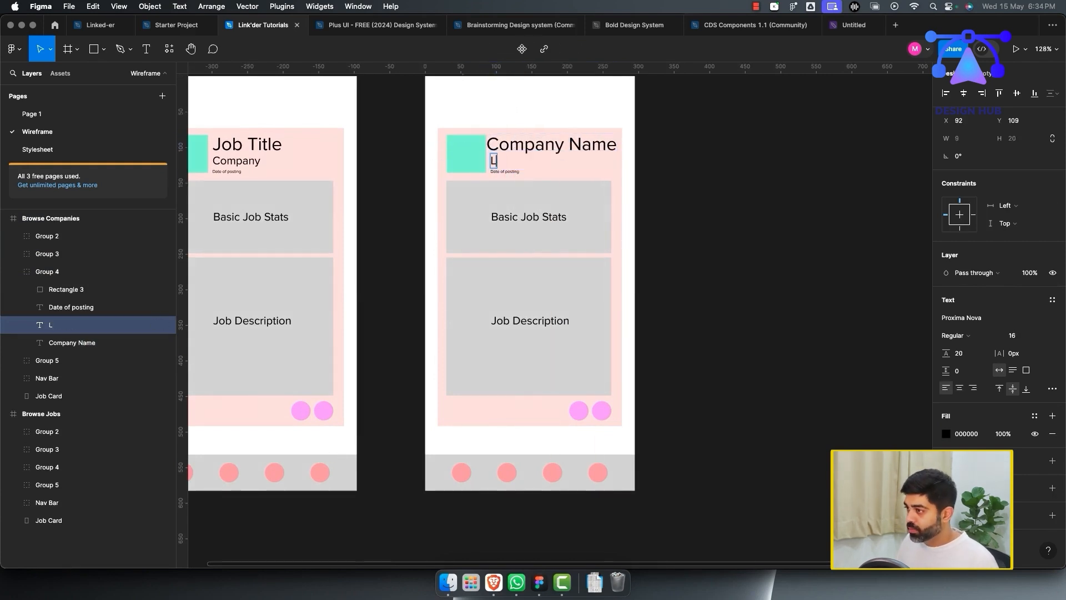
{"action": "type", "text": "ocation"}
{"action": "key", "text": "Escape"}
Step: Delete the date of posting text and move the Location text down, closer to the logo square
{"action": "left_click", "coordinate": [505, 172]}
{"action": "triple_click", "coordinate": [511, 172]}
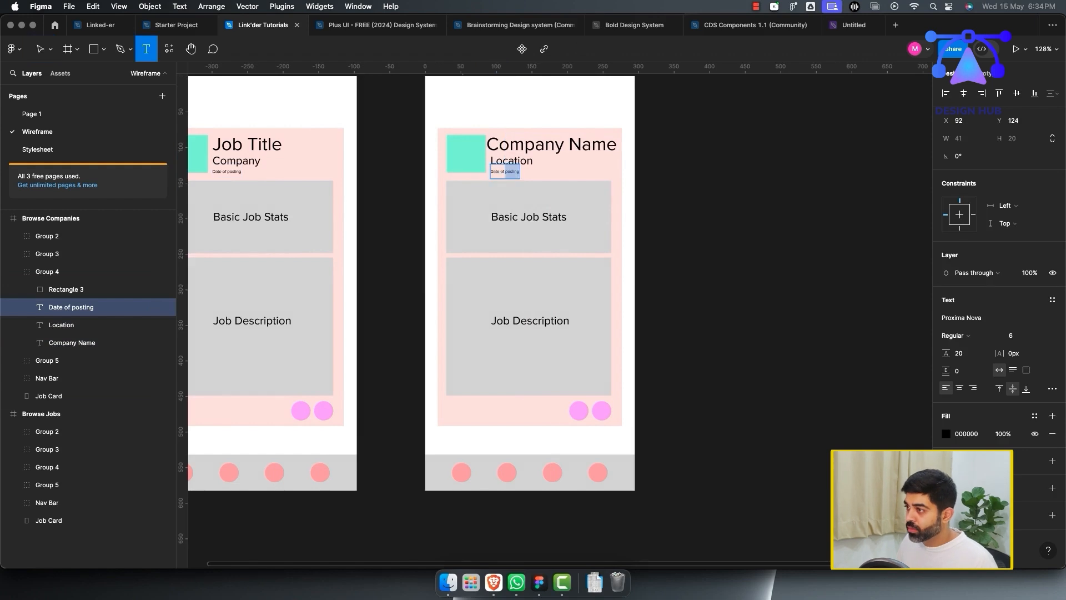
{"action": "key", "text": "BackSpace"}
{"action": "key", "text": "Escape"}
{"action": "double_click", "coordinate": [512, 161]}
{"action": "left_click_drag", "start_coordinate": [512, 161], "coordinate": [508, 166]}
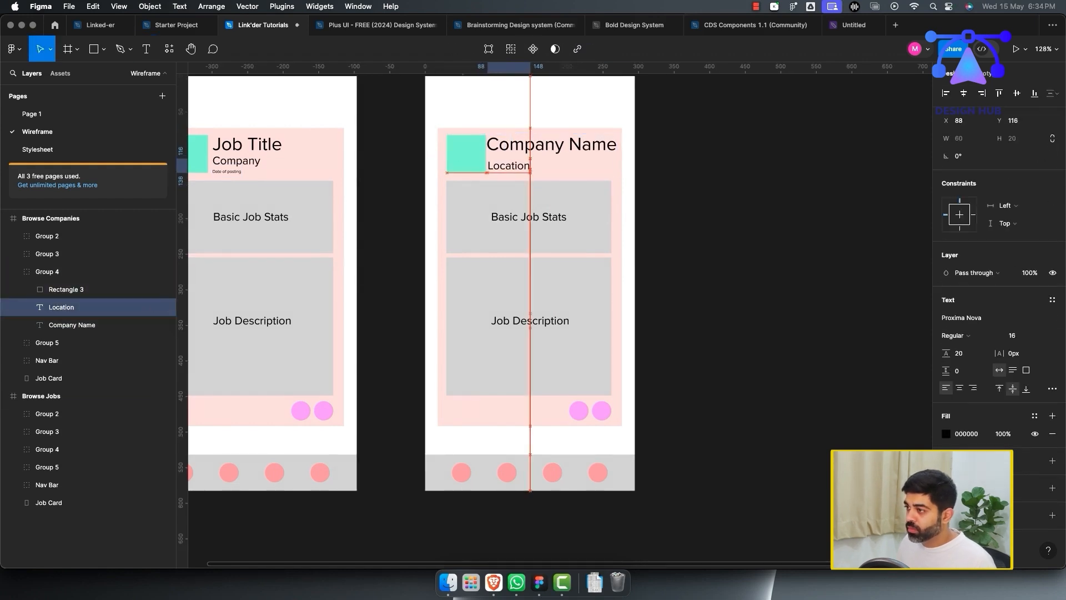
Step: Shrink the Basic Job Stats box on the Browse Companies card to a height of 48 and change its text to "Job 1"
{"action": "left_click", "coordinate": [528, 216]}
{"action": "left_click_drag", "start_coordinate": [527, 216], "coordinate": [527, 198]}
{"action": "double_click", "coordinate": [527, 197]}
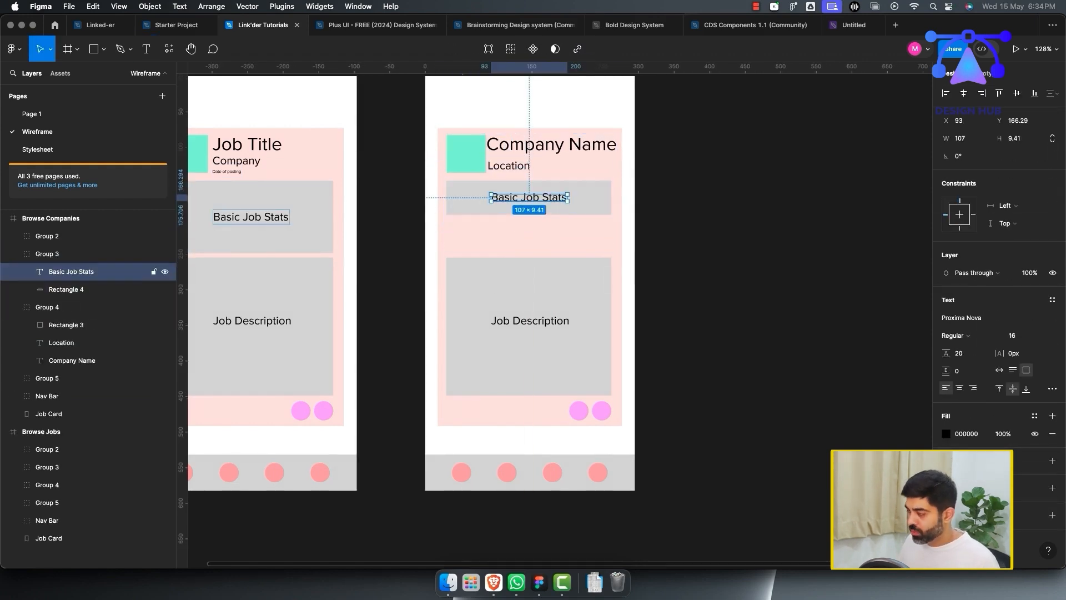
{"action": "type", "text": "Job 1"}
{"action": "key", "text": "Escape"}
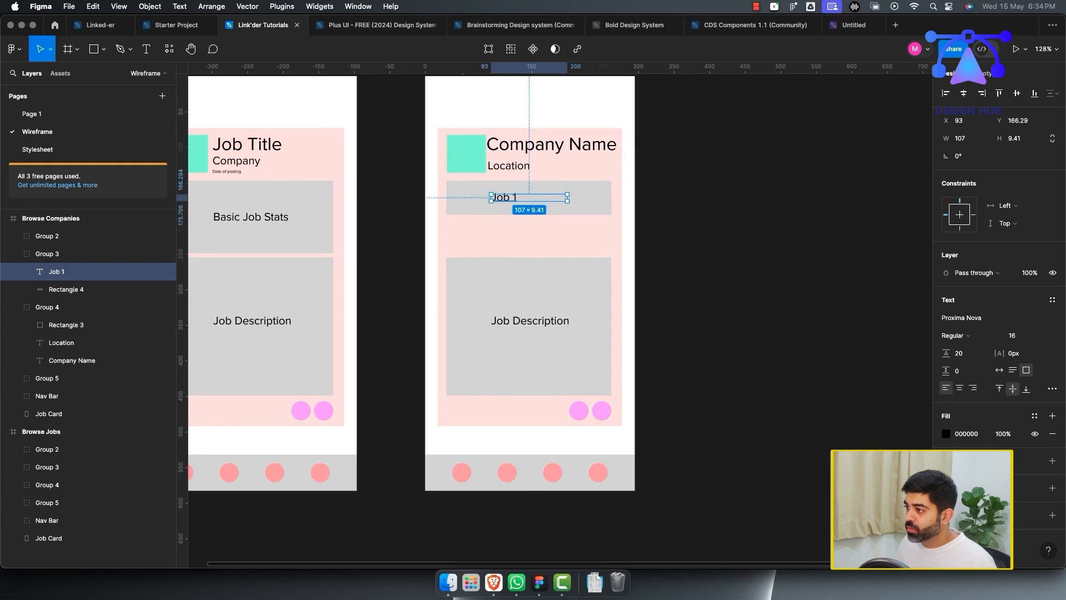
Step: Delete the Job Description group from the Browse Companies frame
{"action": "left_click", "coordinate": [66, 290]}
{"action": "left_click", "coordinate": [47, 236]}
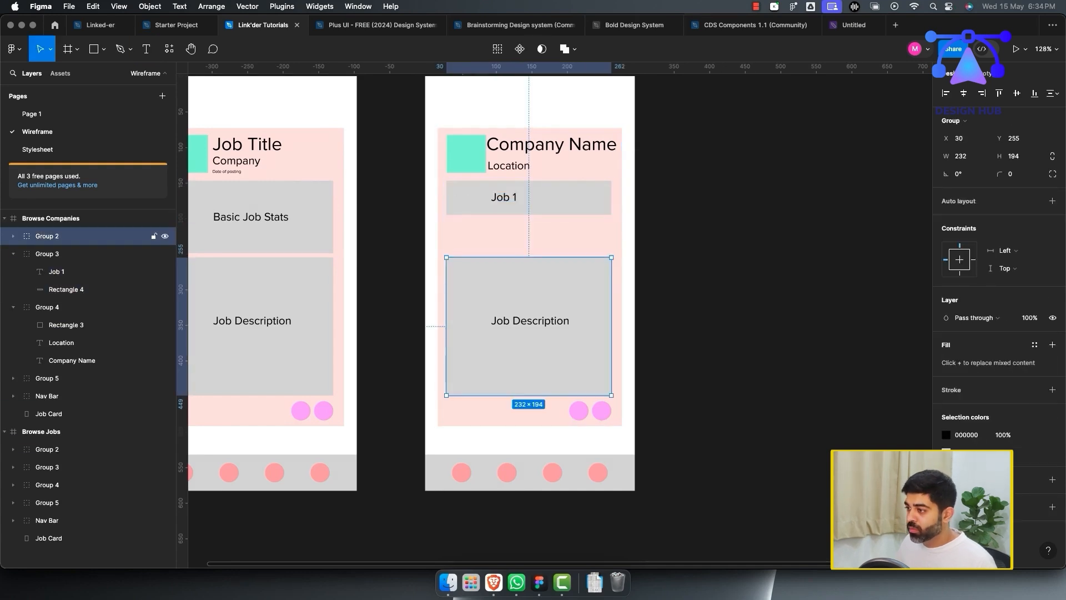
{"action": "key", "text": "Delete"}
Step: Duplicate the Job 1 row four times down the card at equal spacing to make five stacked rows
{"action": "left_click", "coordinate": [560, 201]}
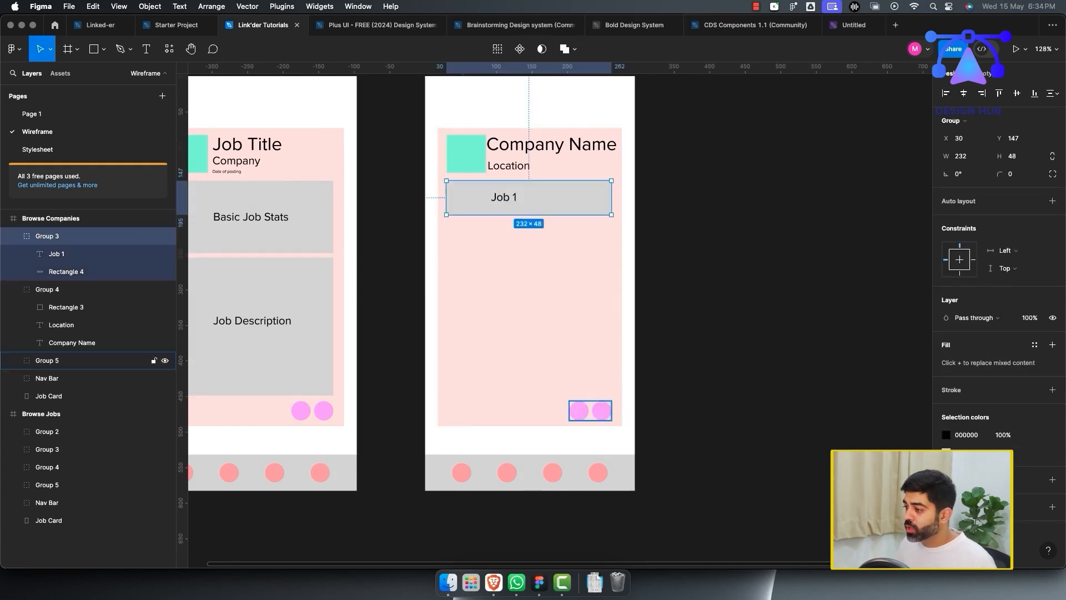
{"action": "left_click_drag", "start_coordinate": [541, 388], "coordinate": [624, 433]}
{"action": "key", "text": "super+z"}
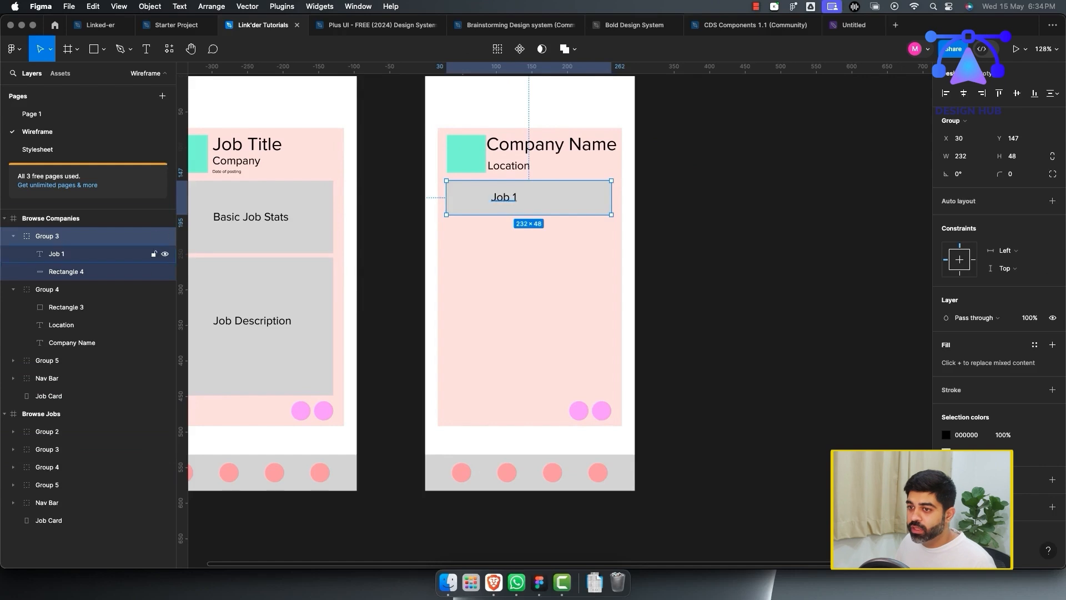
{"action": "key", "text": "super+d"}
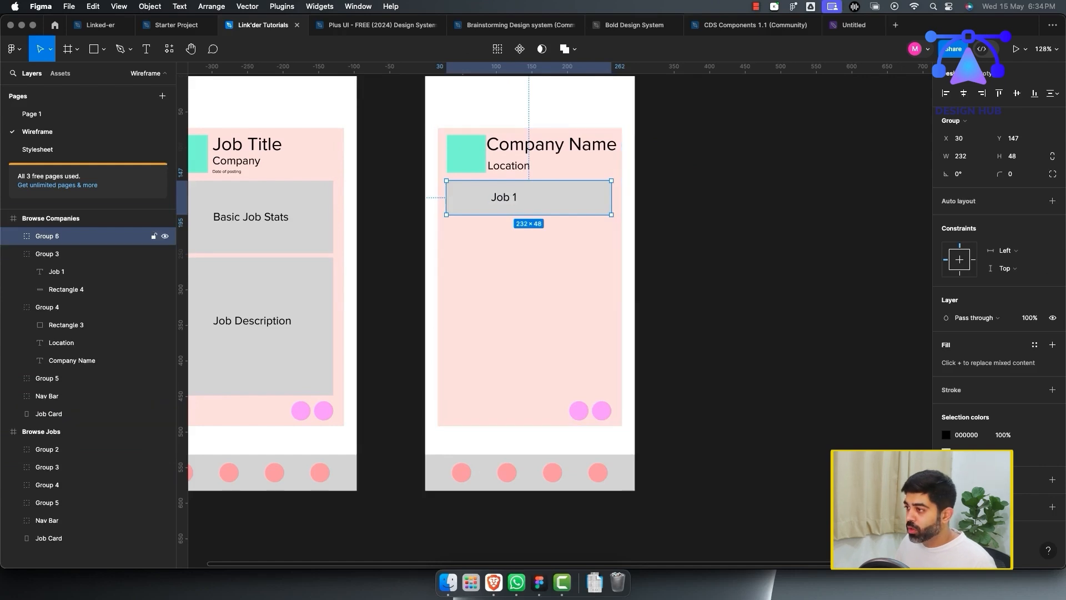
{"action": "left_click_drag", "start_coordinate": [560, 200], "coordinate": [561, 242]}
{"action": "key", "text": "super+d"}
{"action": "key", "text": "super+d"}
{"action": "key", "text": "super+d"}
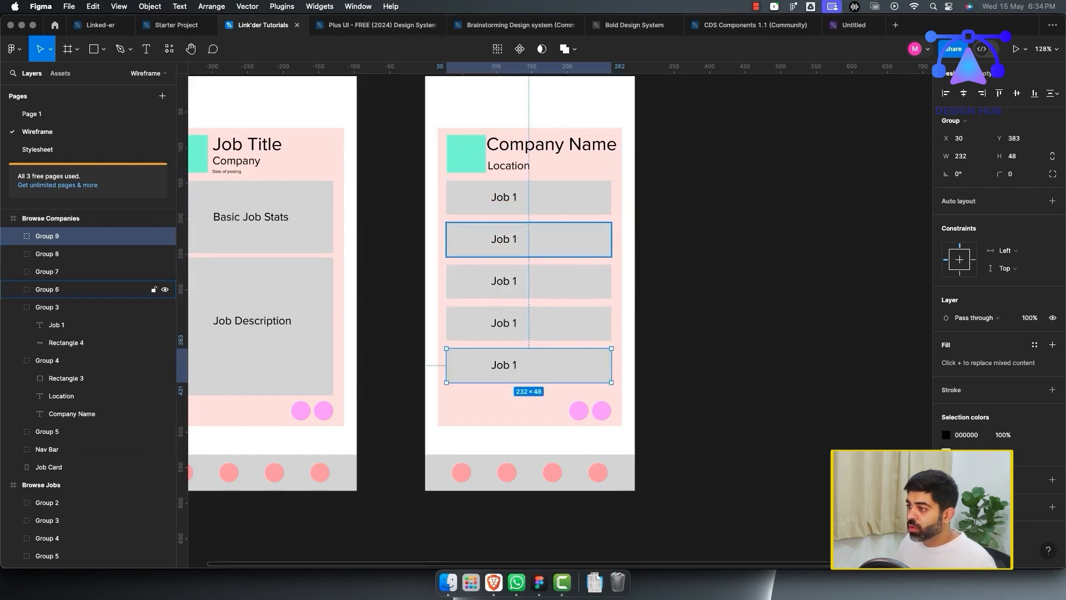
Step: Change the text of the second and third rows to "Job 2" and "Job 3"
{"action": "left_click", "coordinate": [560, 242]}
{"action": "key", "text": "4"}
{"action": "key", "text": "super+z"}
{"action": "key", "text": "t"}
{"action": "left_click", "coordinate": [518, 239]}
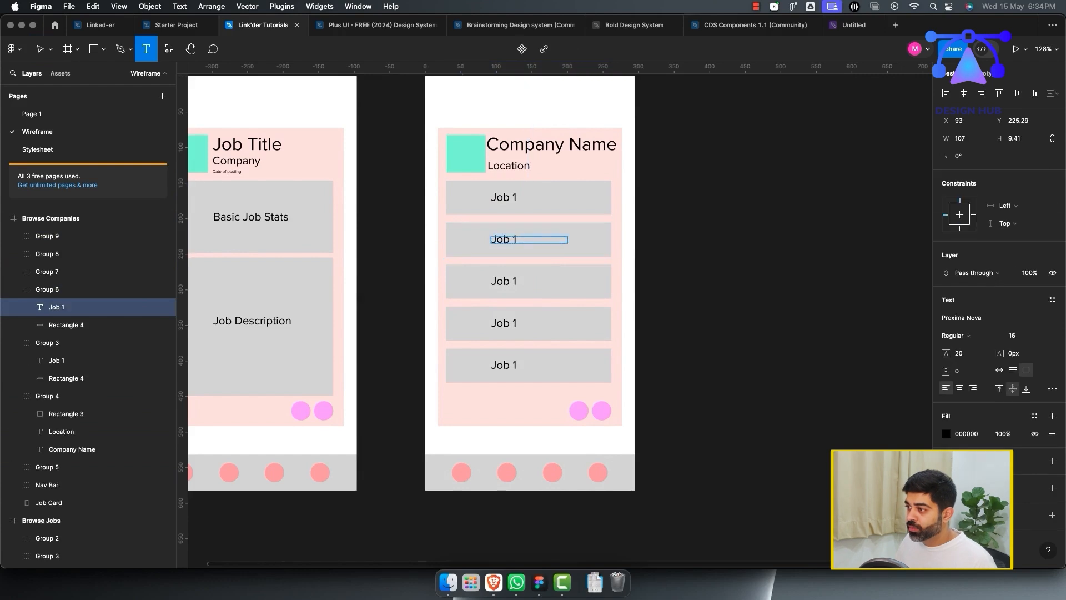
{"action": "left_click", "coordinate": [517, 281]}
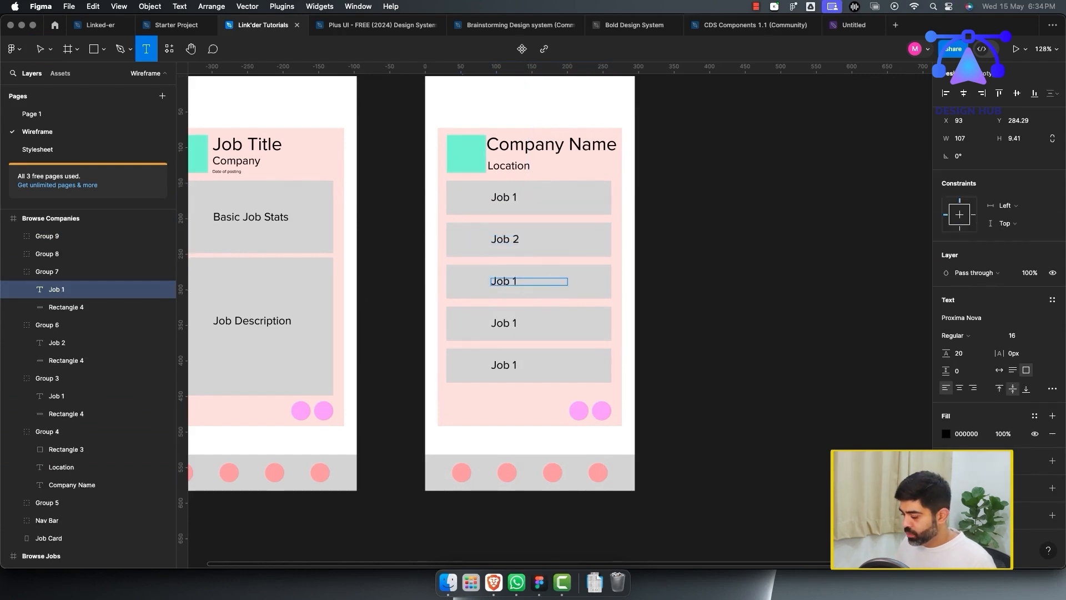
{"action": "key", "text": "BackSpace"}
{"action": "type", "text": "3"}
{"action": "key", "text": "Escape"}
Step: Change the text of the fourth and fifth rows to "Job 4" and "Job 5"
{"action": "double_click", "coordinate": [513, 323]}
{"action": "double_click", "coordinate": [513, 323]}
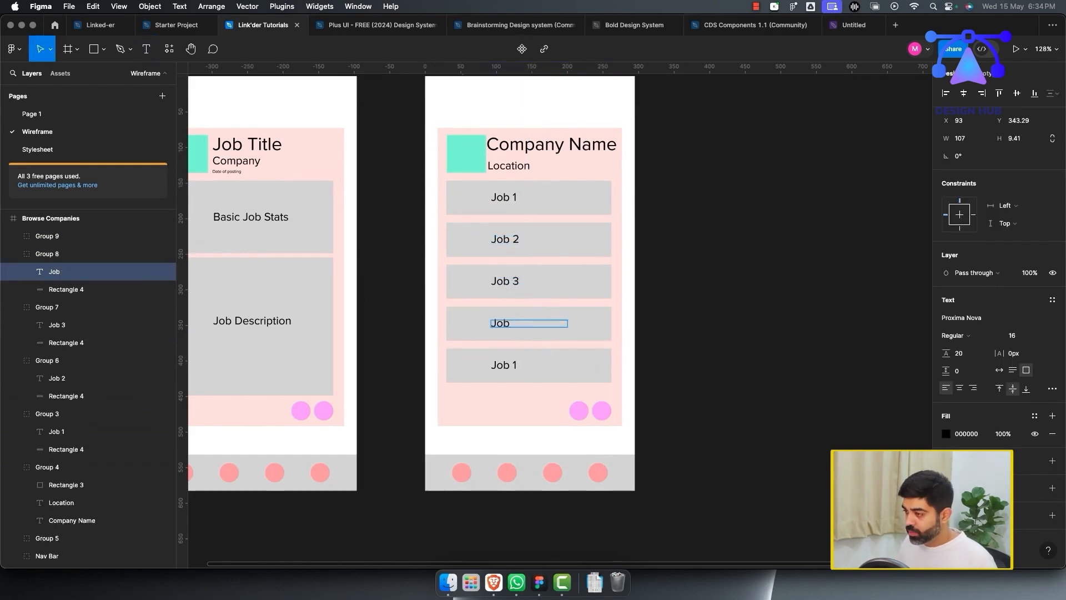
{"action": "left_click", "coordinate": [517, 366]}
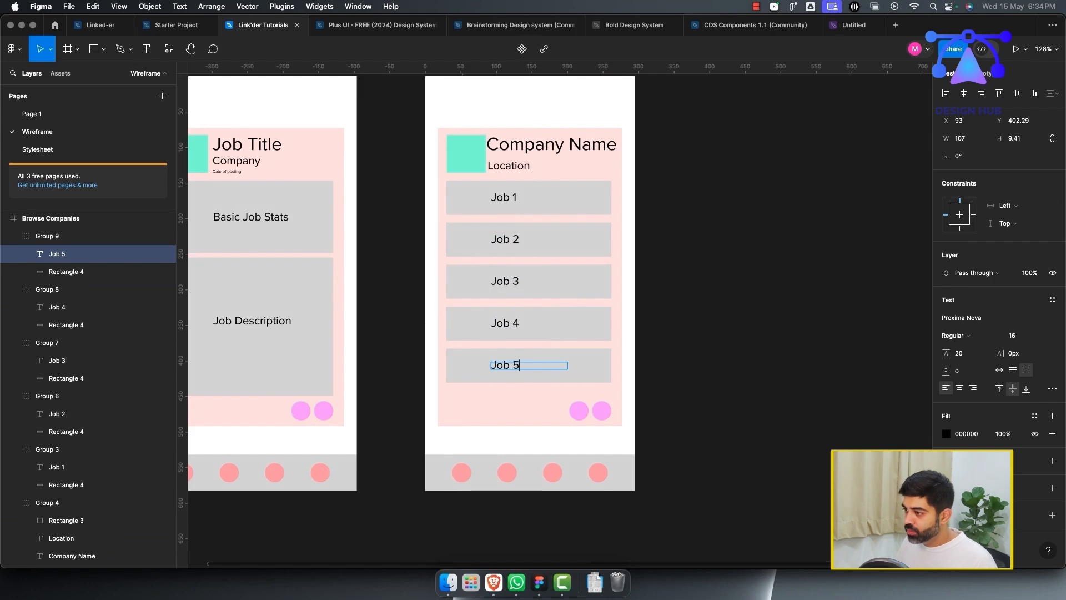
{"action": "type", "text": "5"}
{"action": "key", "text": "Escape"}
{"action": "key", "text": "Escape"}
Step: Recolour the second navigation circle in the Browse Companies frame bright red to mark the active page
{"action": "scroll", "coordinate": [540, 462], "scroll_direction": "down", "scroll_amount": 3}
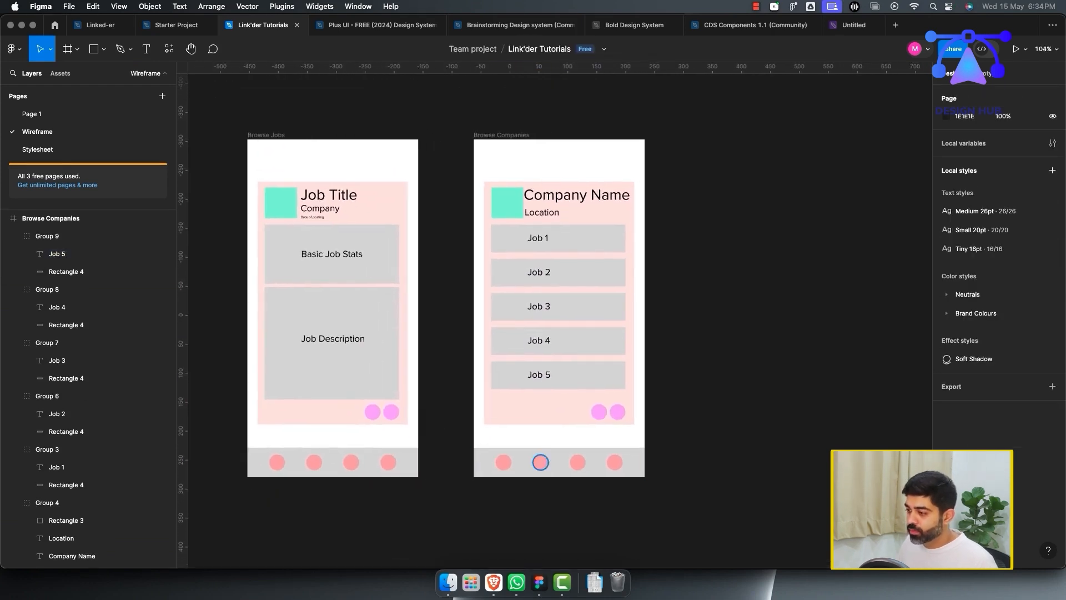
{"action": "left_click", "coordinate": [541, 462], "text": "super"}
{"action": "left_click", "coordinate": [946, 317]}
{"action": "left_click", "coordinate": [946, 318]}
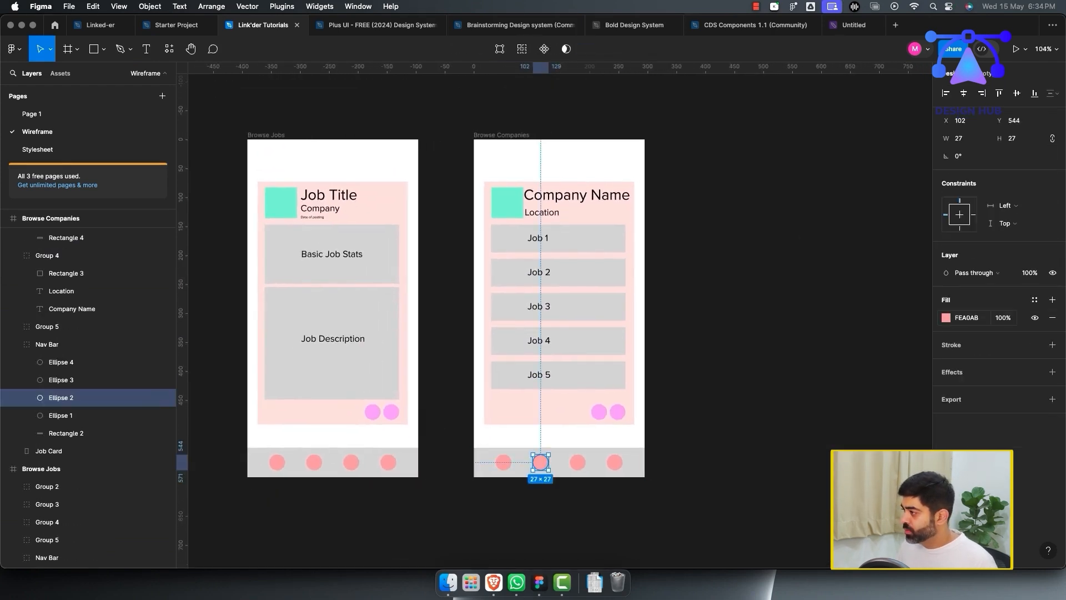
{"action": "left_click", "coordinate": [946, 318]}
{"action": "left_click_drag", "start_coordinate": [931, 306], "coordinate": [929, 349]}
Step: Recolour the first navigation circle in the Browse Jobs frame with the same bright red
{"action": "left_click", "coordinate": [277, 462], "text": "super"}
{"action": "left_click", "coordinate": [946, 317]}
{"action": "left_click", "coordinate": [729, 373]}
Step: Duplicate the Browse Companies frame and place the copy beside the original, aligned with it at an equal gap
{"action": "scroll", "coordinate": [728, 373], "scroll_direction": "down", "scroll_amount": 3}
{"action": "scroll", "coordinate": [552, 319], "scroll_direction": "right", "scroll_amount": 2}
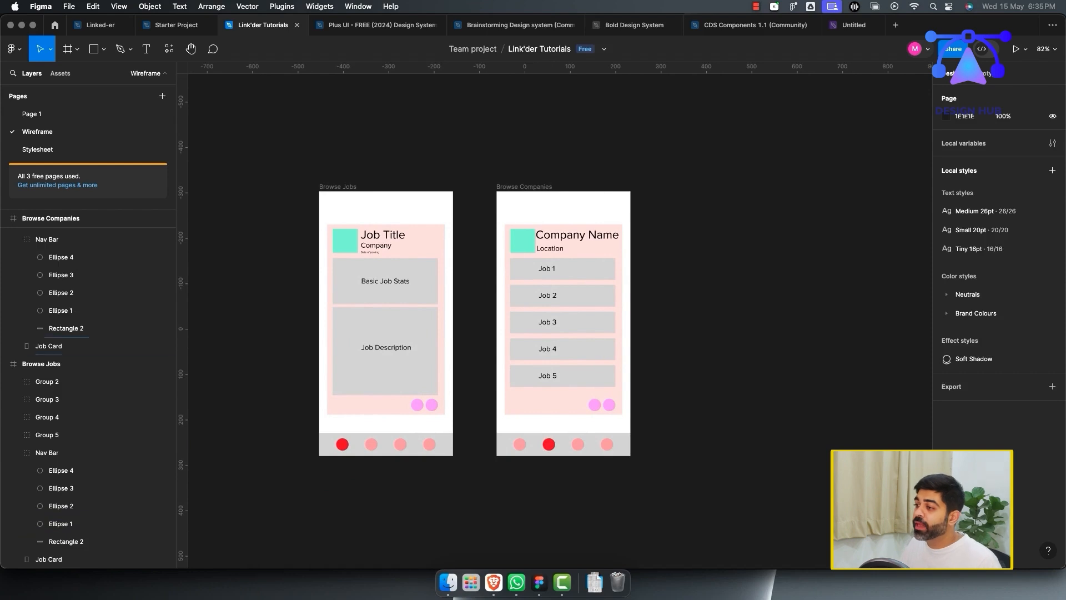
{"action": "left_click", "coordinate": [566, 269]}
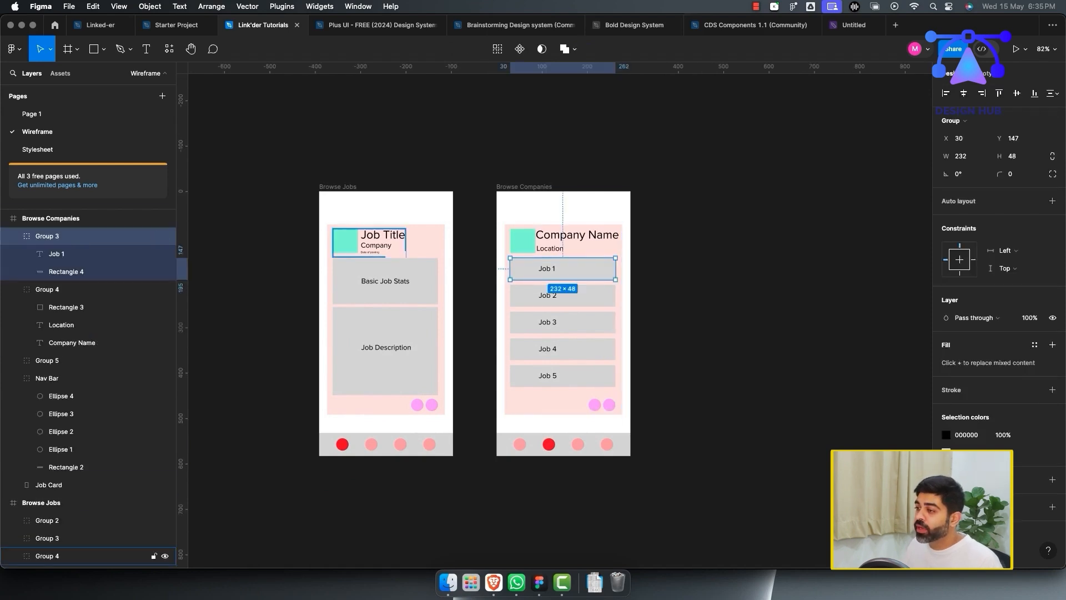
{"action": "scroll", "coordinate": [598, 286], "scroll_direction": "up", "scroll_amount": 5}
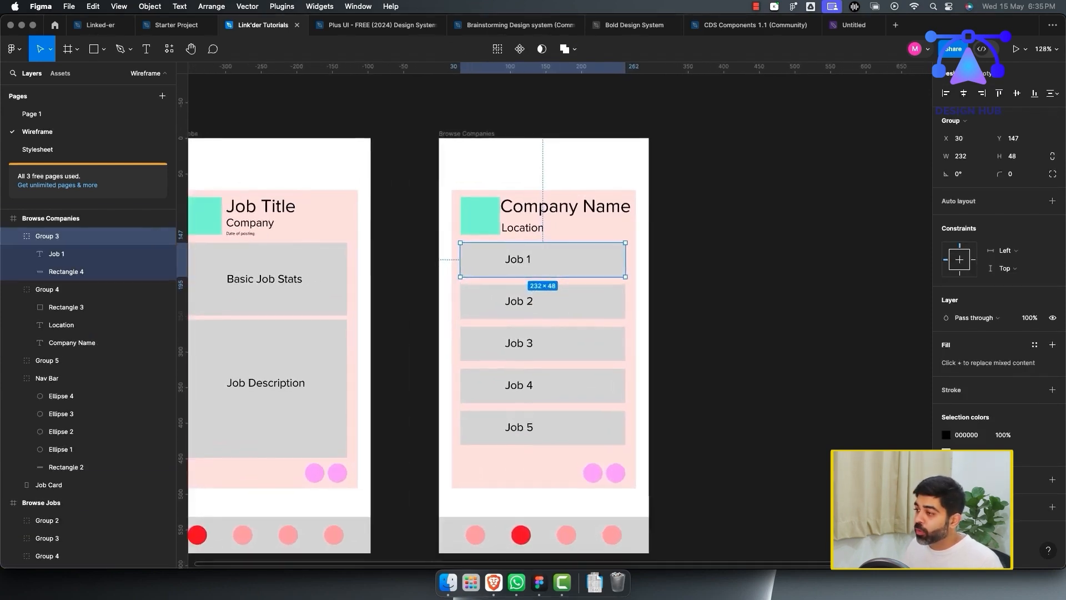
{"action": "scroll", "coordinate": [599, 286], "scroll_direction": "right", "scroll_amount": 2}
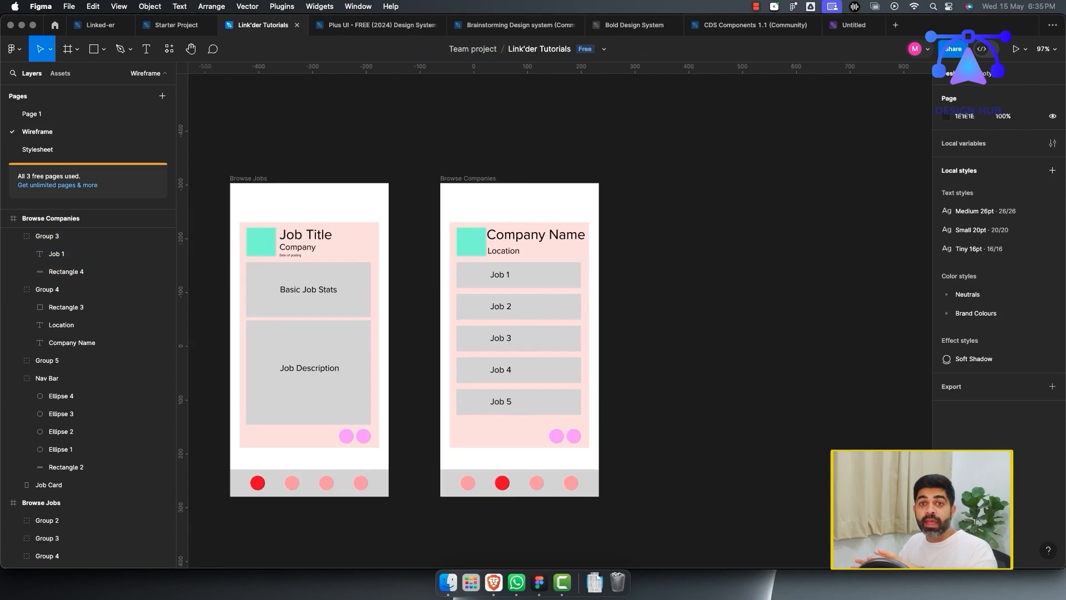
{"action": "scroll", "coordinate": [519, 333], "scroll_direction": "right", "scroll_amount": 2}
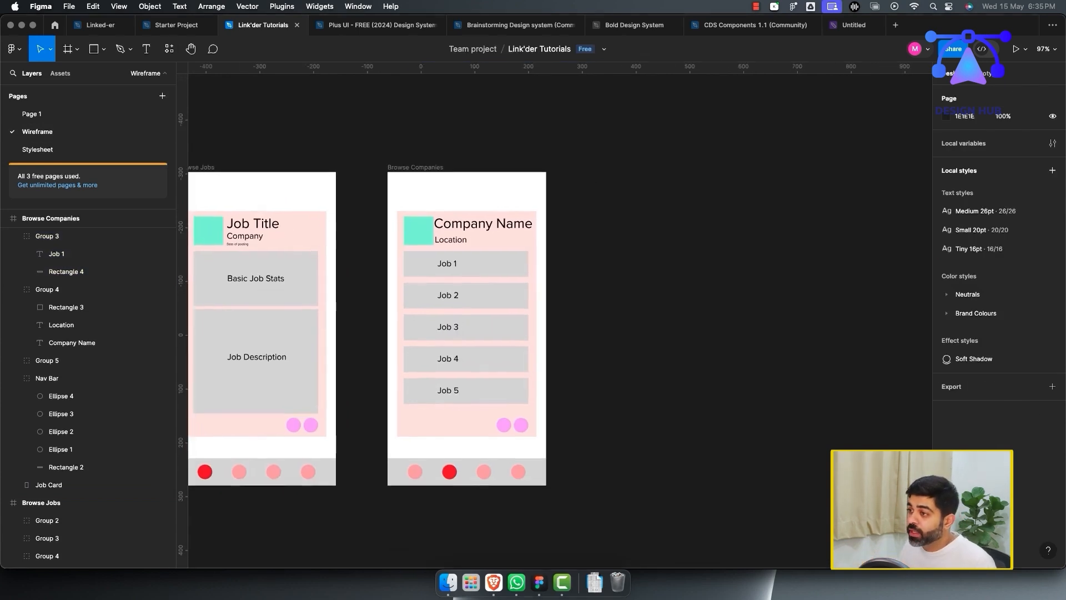
{"action": "left_click_drag", "start_coordinate": [416, 165], "coordinate": [626, 165]}
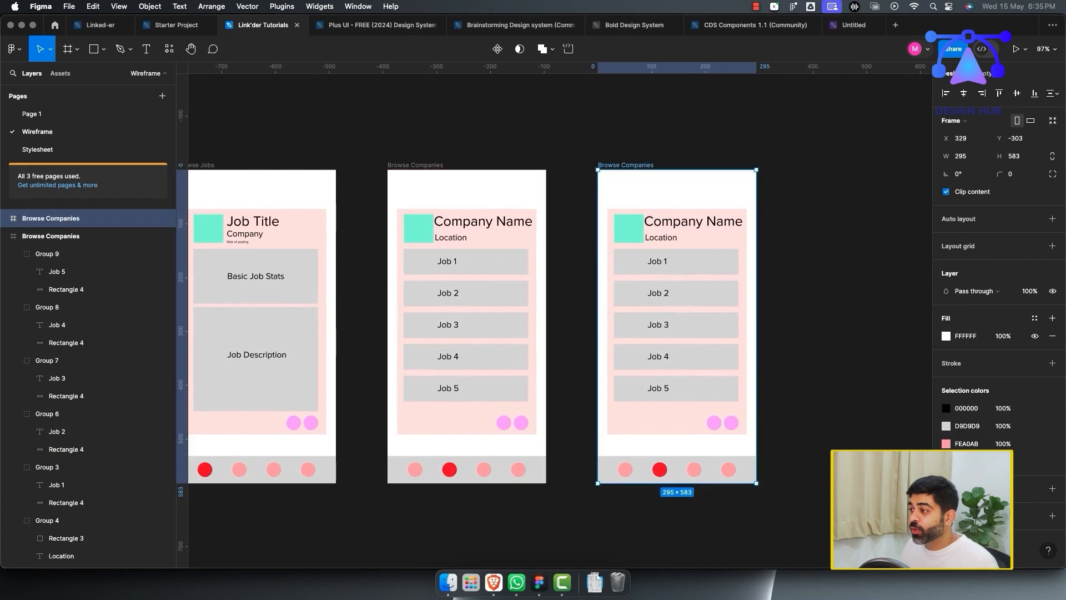
Step: Swap the second and third navigation circles in the copied frame to put the bright red one in third place
{"action": "scroll", "coordinate": [572, 412], "scroll_direction": "right", "scroll_amount": 3}
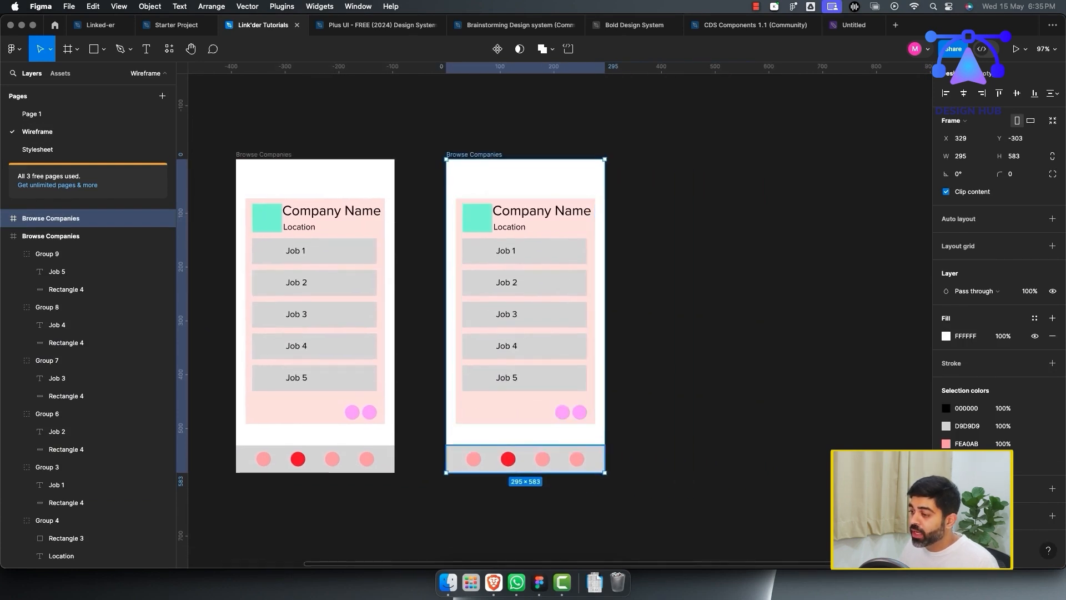
{"action": "left_click", "coordinate": [542, 459]}
{"action": "left_click", "coordinate": [542, 459]}
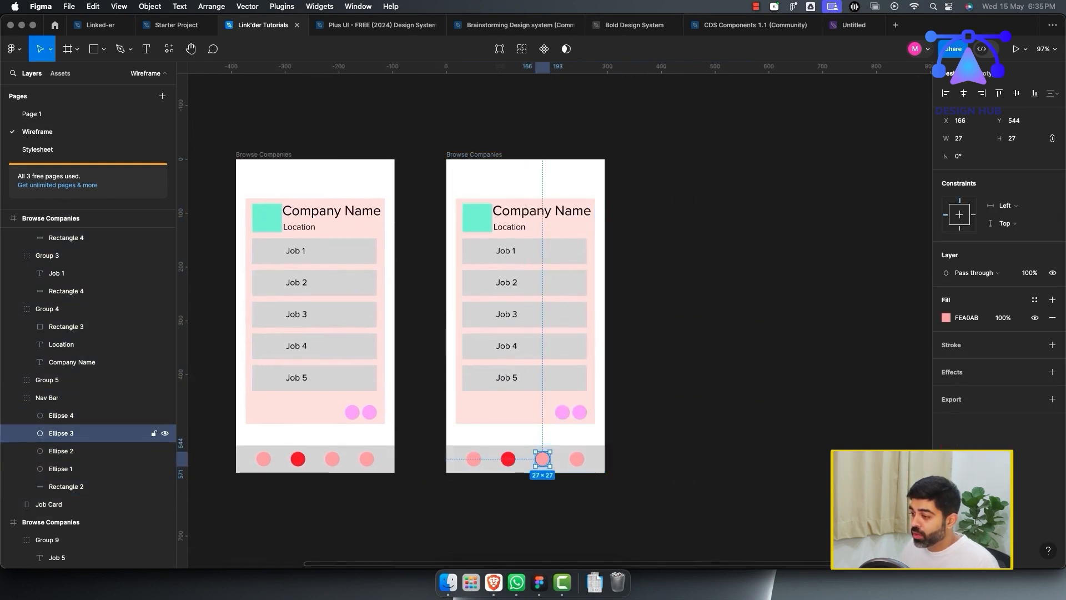
{"action": "left_click_drag", "start_coordinate": [543, 459], "coordinate": [508, 458]}
{"action": "left_click", "coordinate": [525, 464]}
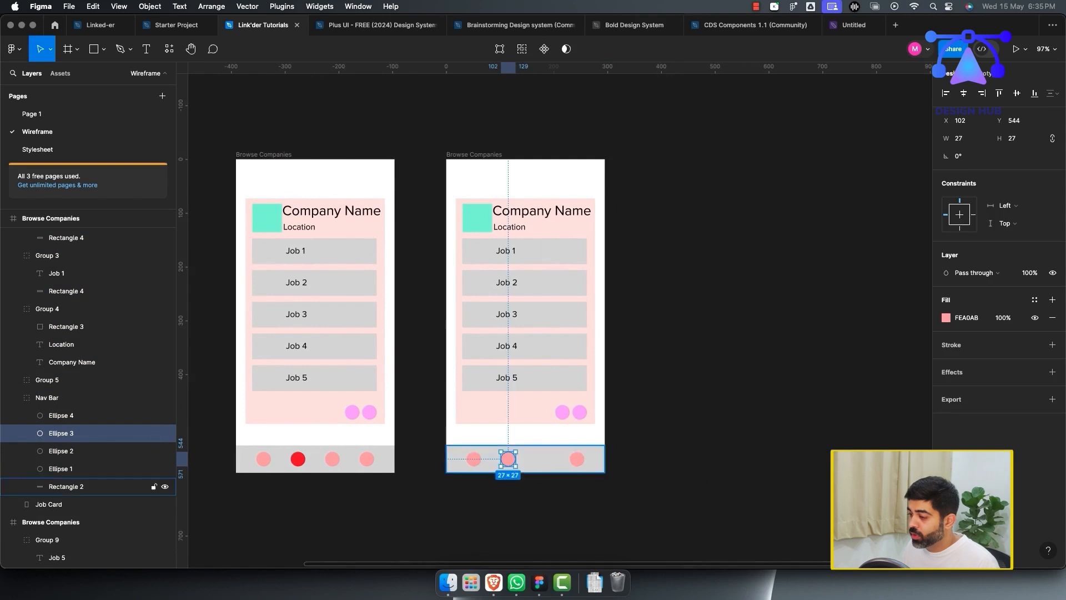
{"action": "left_click", "coordinate": [61, 469]}
{"action": "left_click", "coordinate": [61, 450]}
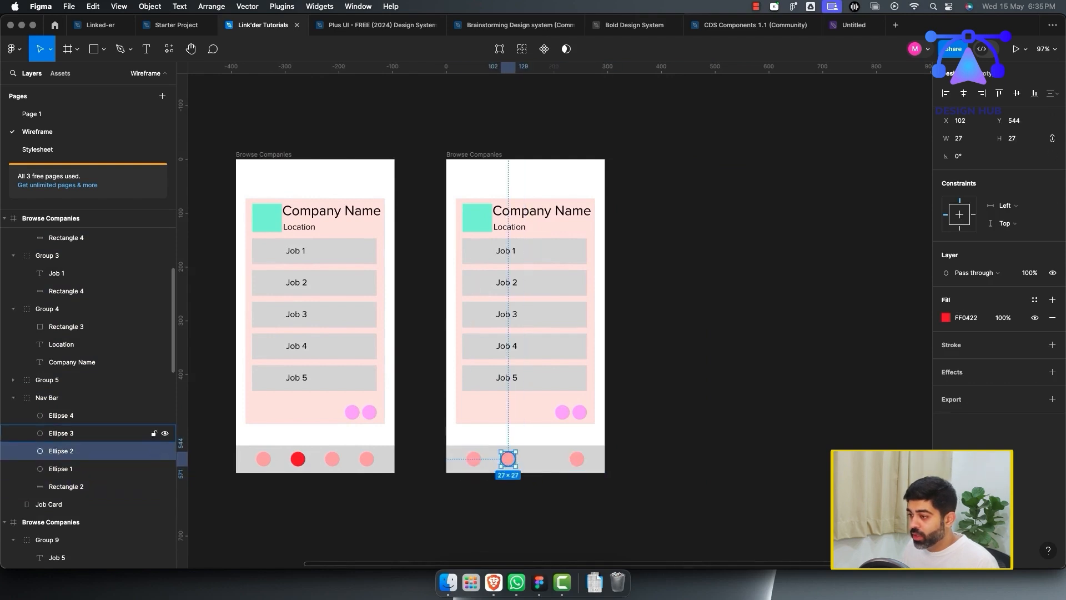
{"action": "left_click", "coordinate": [61, 433]}
{"action": "left_click", "coordinate": [61, 451]}
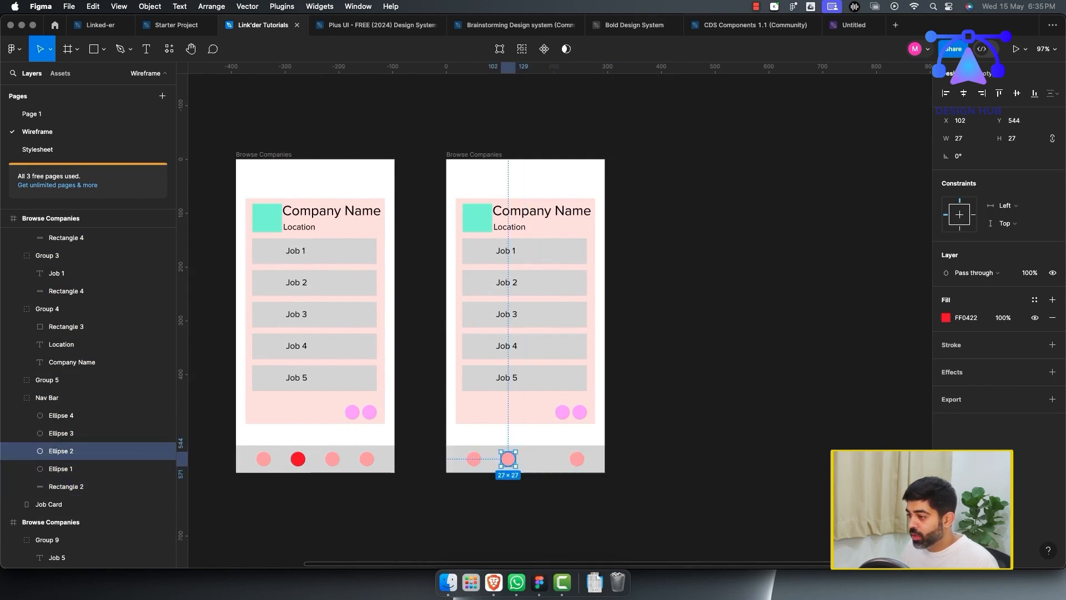
{"action": "left_click_drag", "start_coordinate": [508, 459], "coordinate": [542, 458]}
{"action": "key", "text": "Escape"}
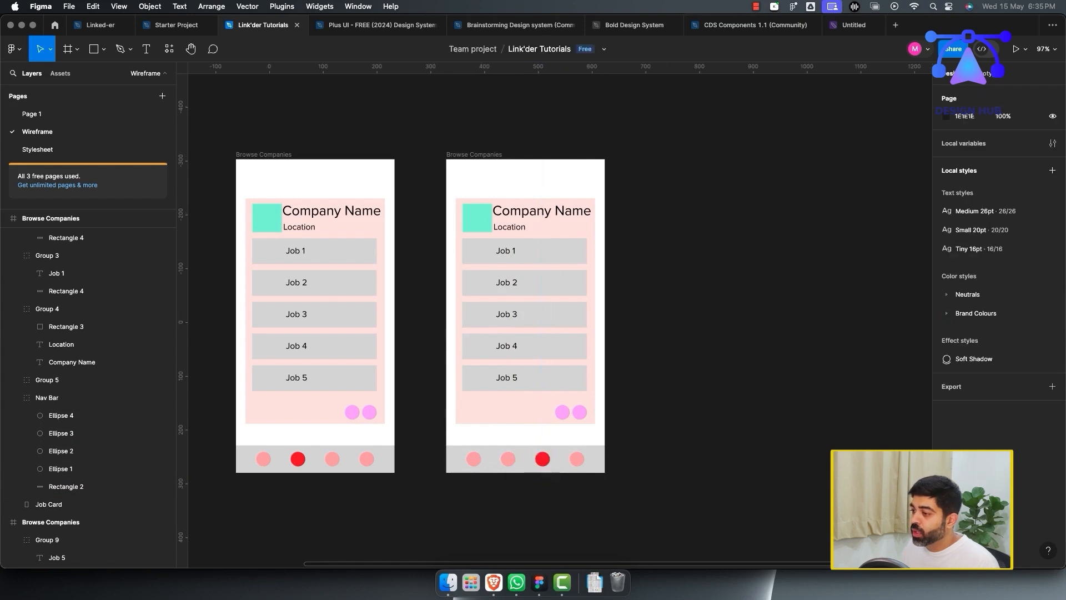
Step: Delete the company card and all its contents from the copied frame, keeping only the navigation bar
{"action": "scroll", "coordinate": [524, 231], "scroll_direction": "up", "scroll_amount": 3}
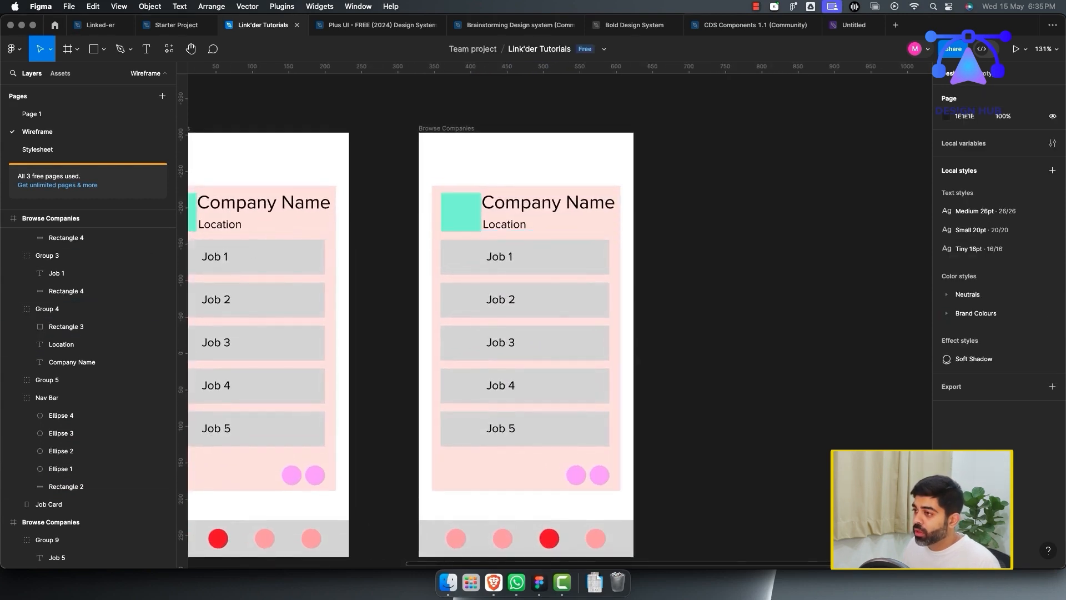
{"action": "left_click_drag", "start_coordinate": [423, 176], "coordinate": [634, 492]}
{"action": "key", "text": "Delete"}
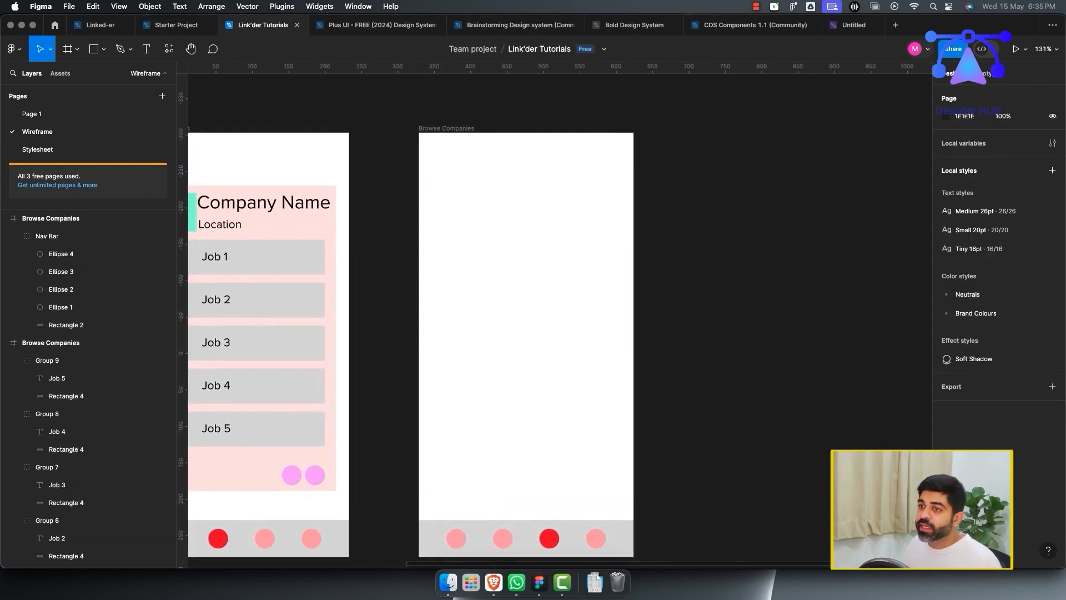
Step: Draw a 277 × 50 grey message row in the upper part of the empty frame, with a 34 × 34 light pink (FFACAC) avatar circle at its left end
{"action": "key", "text": "r"}
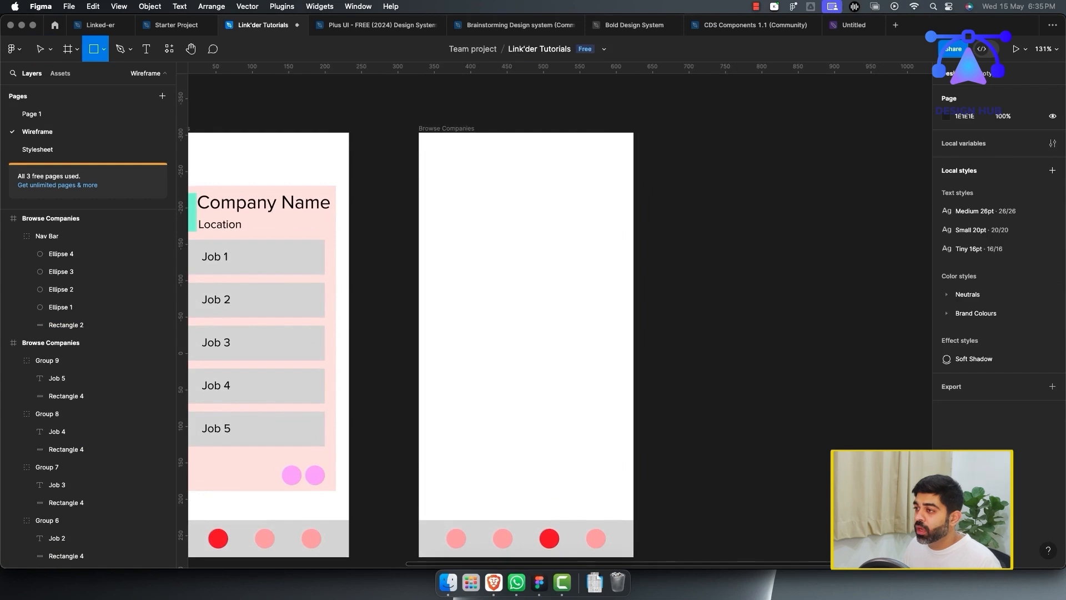
{"action": "mouse_move", "coordinate": [424, 175]}
{"action": "left_mouse_down"}
{"action": "mouse_move", "coordinate": [621, 211]}
{"action": "mouse_move", "coordinate": [626, 193]}
{"action": "left_mouse_up"}
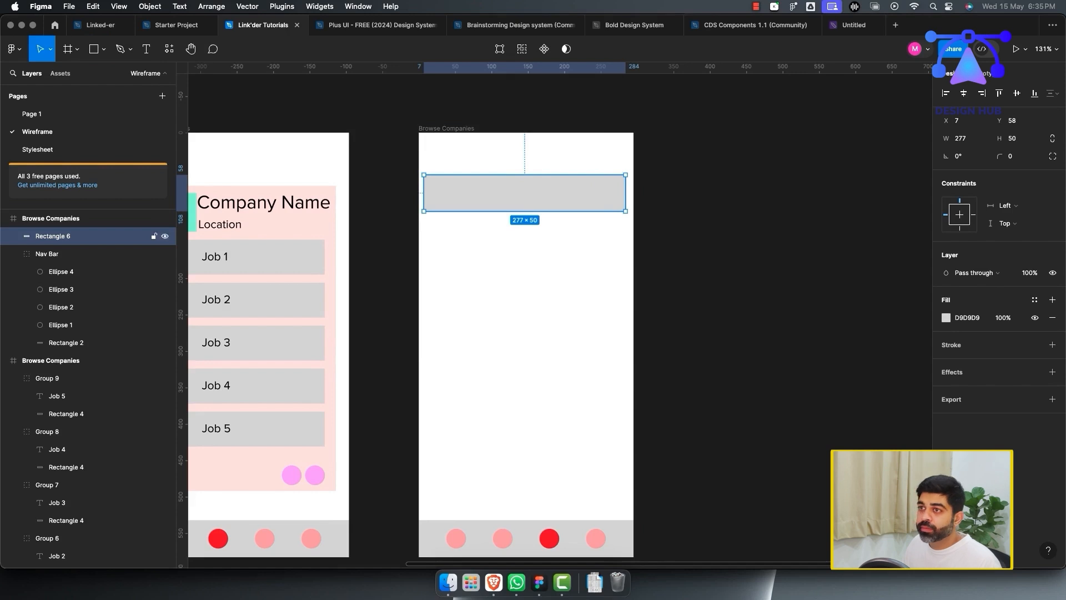
{"action": "key", "text": "o"}
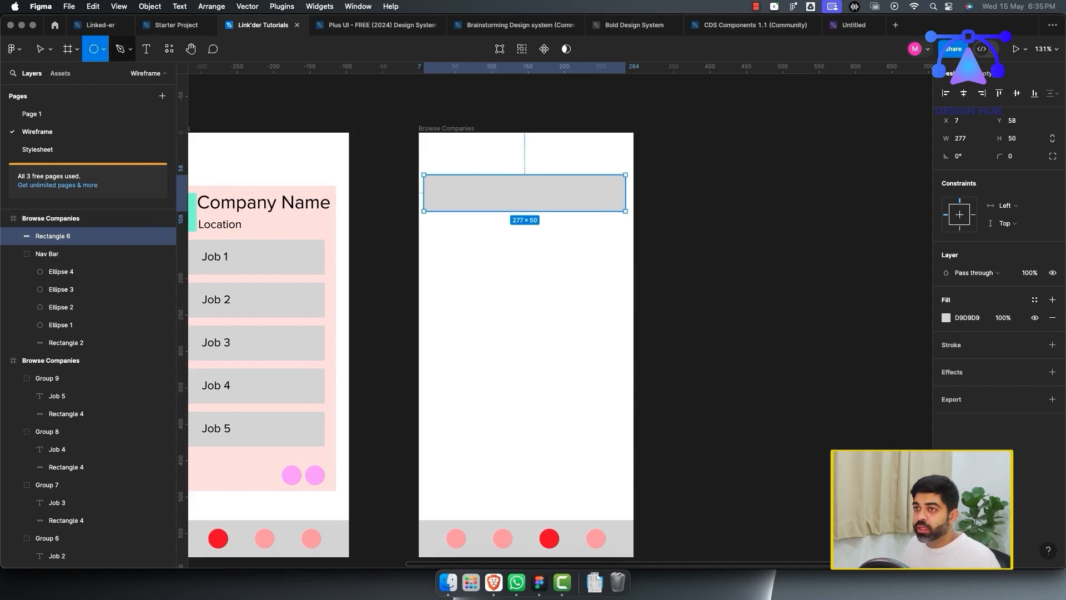
{"action": "left_click_drag", "start_coordinate": [432, 182], "coordinate": [457, 207]}
{"action": "left_click", "coordinate": [946, 318]}
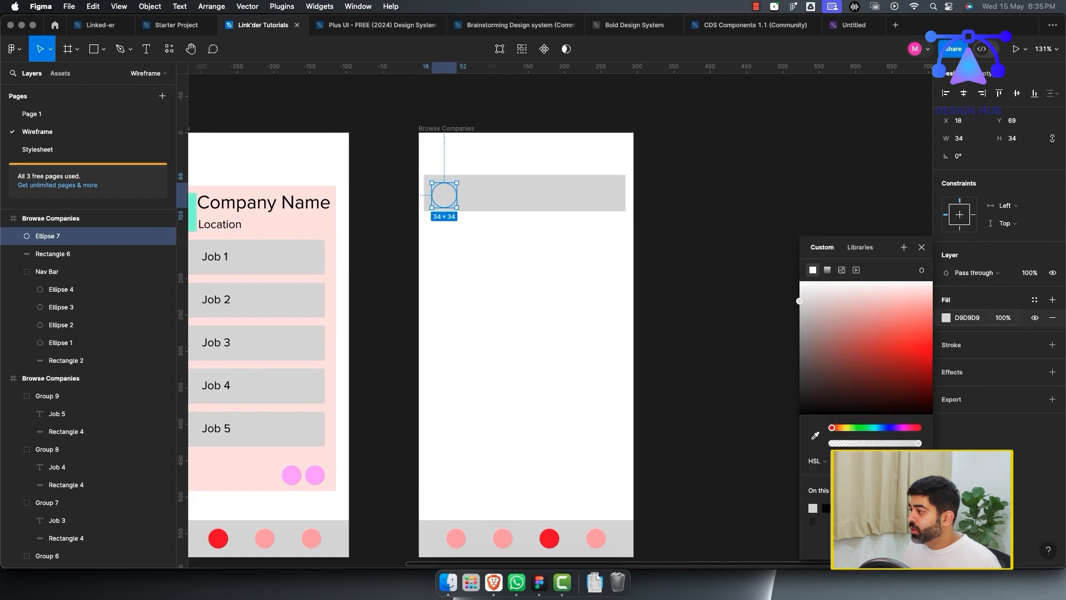
{"action": "left_click_drag", "start_coordinate": [924, 321], "coordinate": [933, 303]}
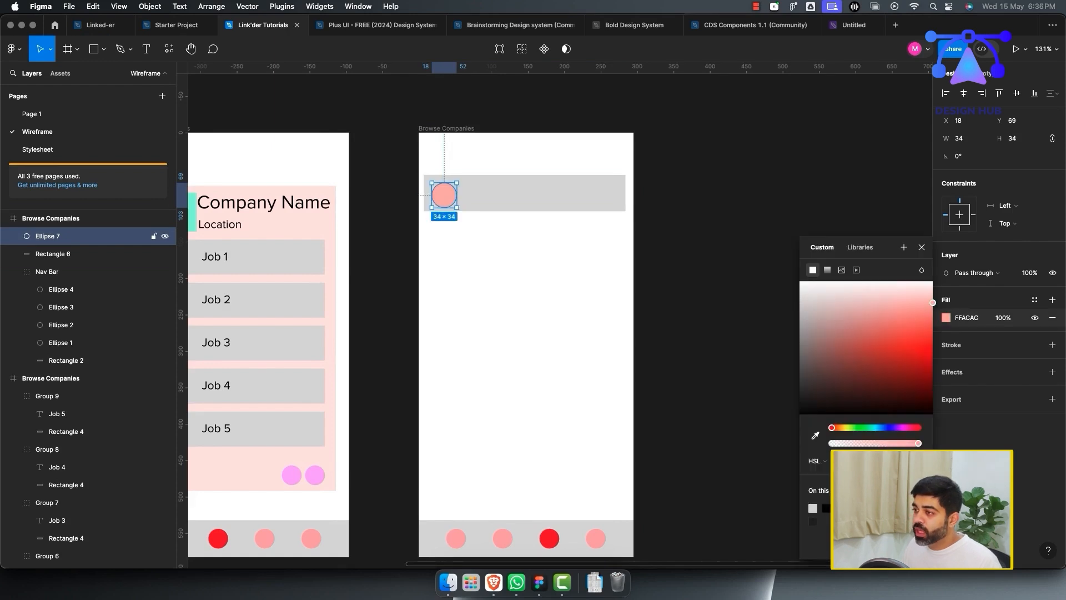
{"action": "left_click_drag", "start_coordinate": [444, 195], "coordinate": [442, 194]}
{"action": "left_click", "coordinate": [448, 236]}
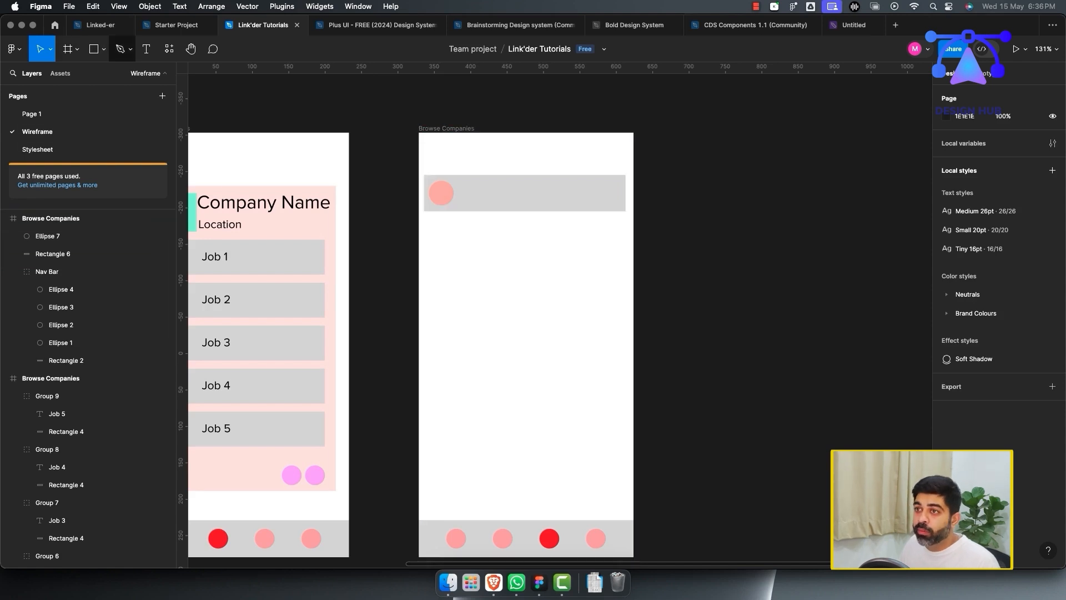
Step: Draw a 27 × 27 triangle at the right end of the message row, fill it dark green and nudge it inward
{"action": "left_click", "coordinate": [104, 48]}
{"action": "left_click", "coordinate": [61, 128]}
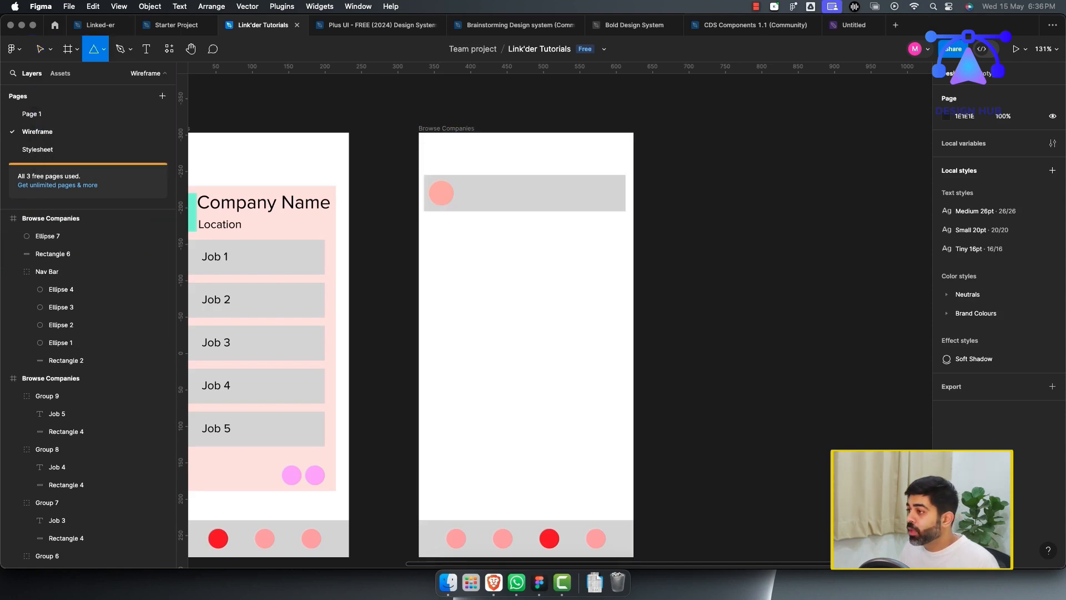
{"action": "mouse_move", "coordinate": [605, 185]}
{"action": "left_mouse_down"}
{"action": "mouse_move", "coordinate": [626, 204]}
{"action": "mouse_move", "coordinate": [616, 197]}
{"action": "left_mouse_up"}
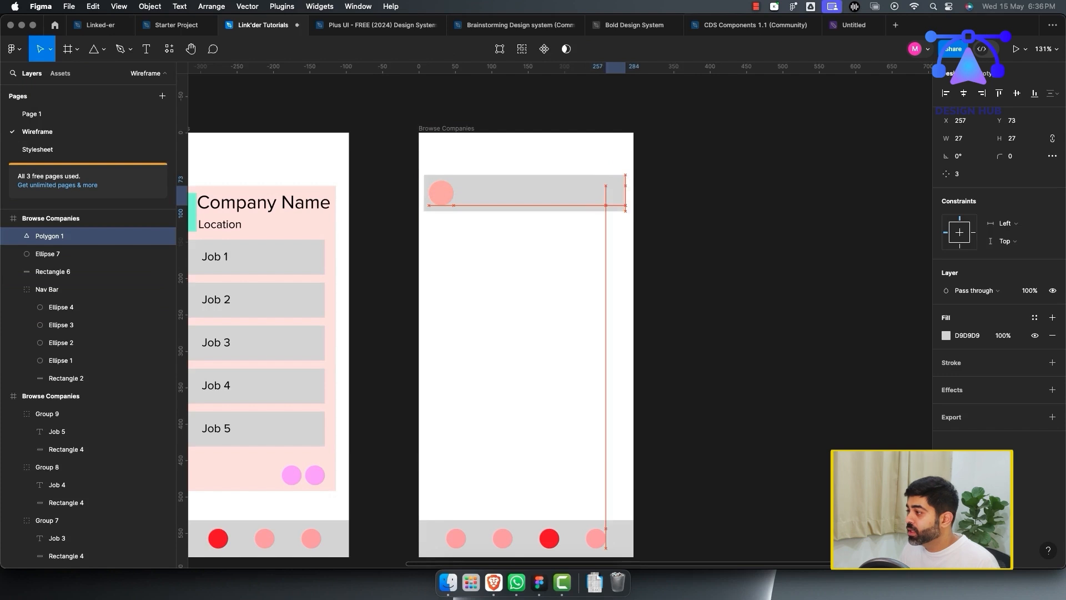
{"action": "left_click", "coordinate": [946, 336]}
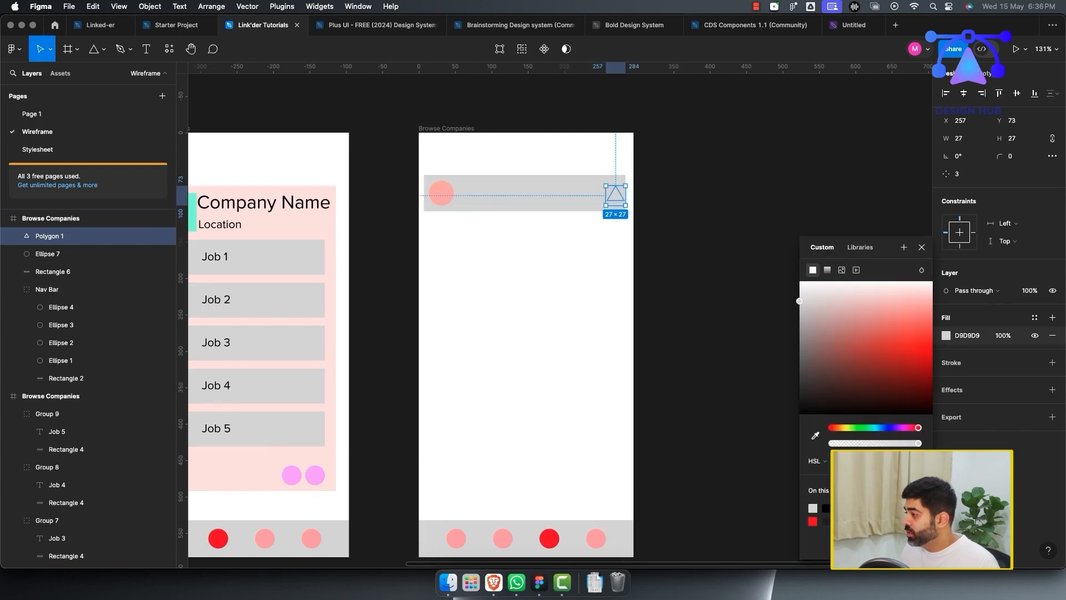
{"action": "left_click", "coordinate": [911, 372]}
{"action": "left_click", "coordinate": [859, 428]}
{"action": "left_click", "coordinate": [716, 294]}
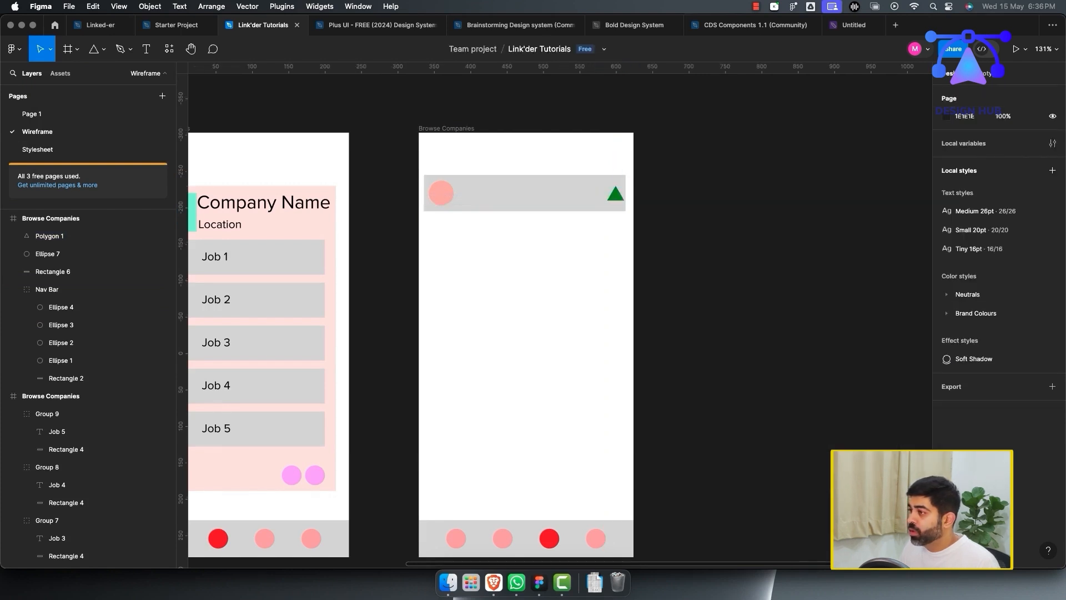
{"action": "left_click_drag", "start_coordinate": [616, 195], "coordinate": [612, 196]}
{"action": "left_click", "coordinate": [666, 233]}
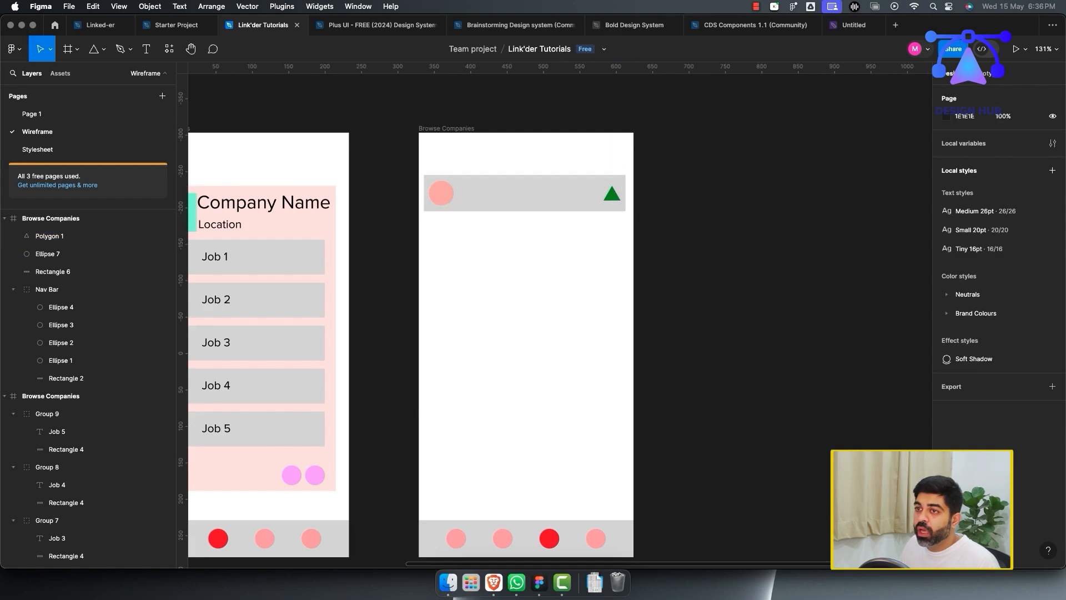
Step: Add the text "Message from" beside the pink circle in the message row and reduce its font size to 11
{"action": "left_click", "coordinate": [146, 49]}
{"action": "left_click", "coordinate": [468, 186]}
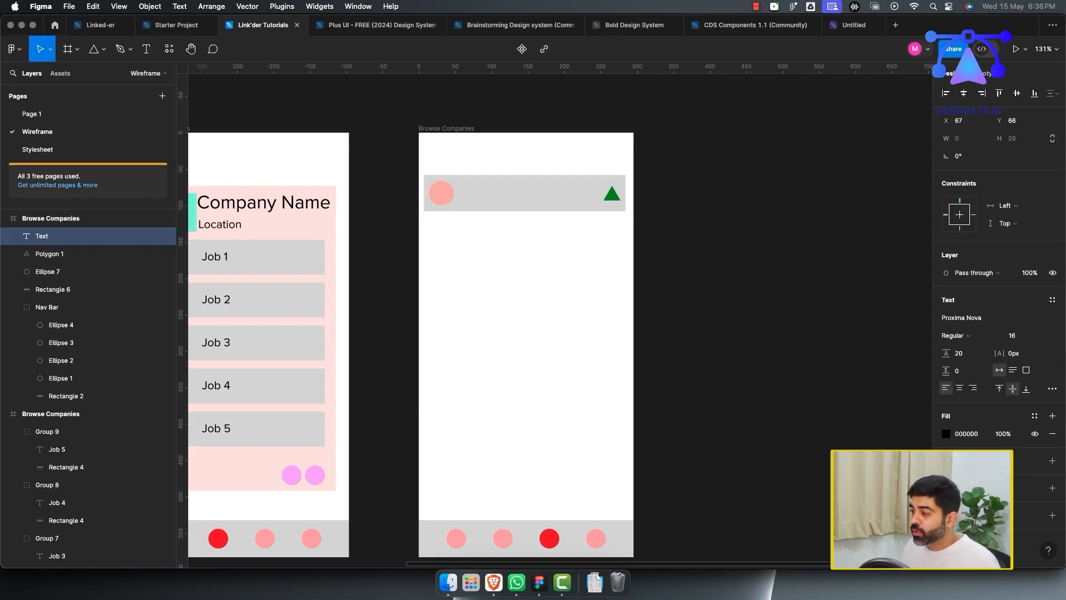
{"action": "type", "text": "Me"}
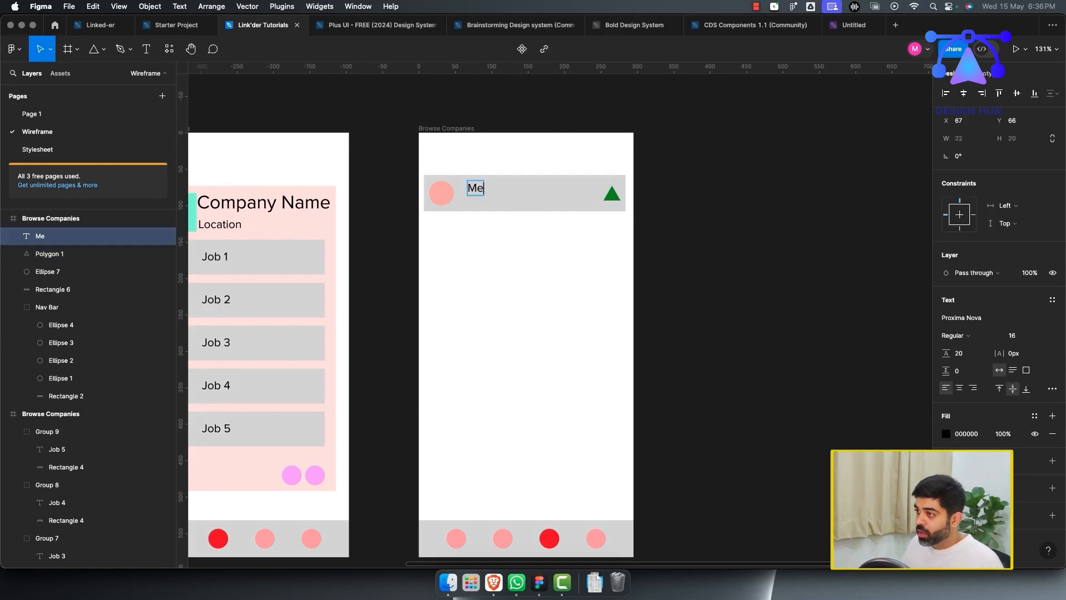
{"action": "type", "text": "esage fo"}
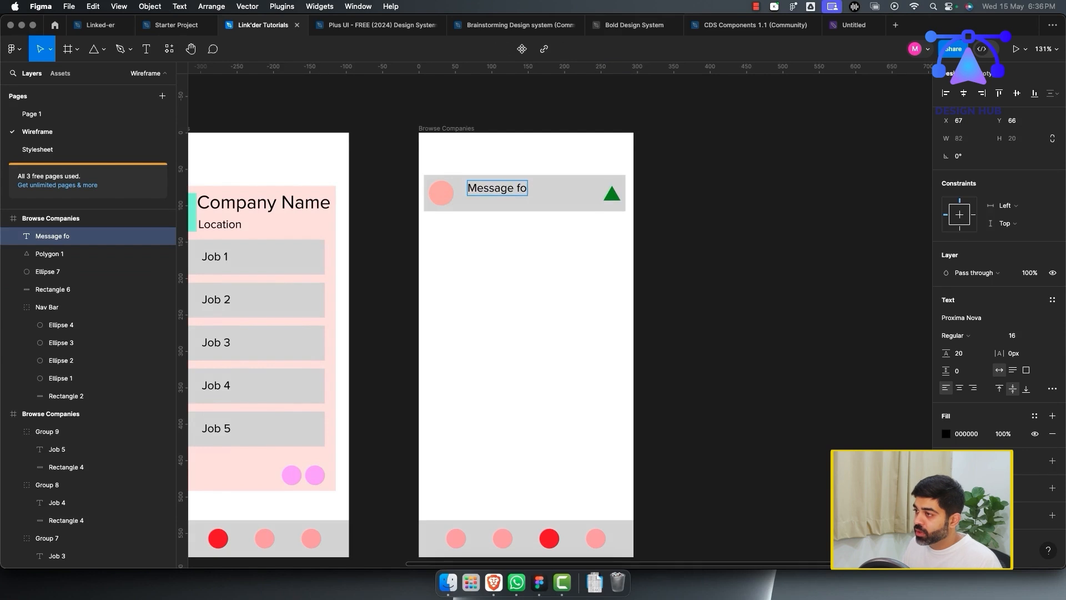
{"action": "key", "text": "super+a"}
{"action": "key", "text": "super+shift+comma"}
{"action": "key", "text": "super+shift+comma"}
{"action": "key", "text": "super+shift+comma"}
{"action": "key", "text": "super+shift+comma"}
{"action": "key", "text": "super+shift+comma"}
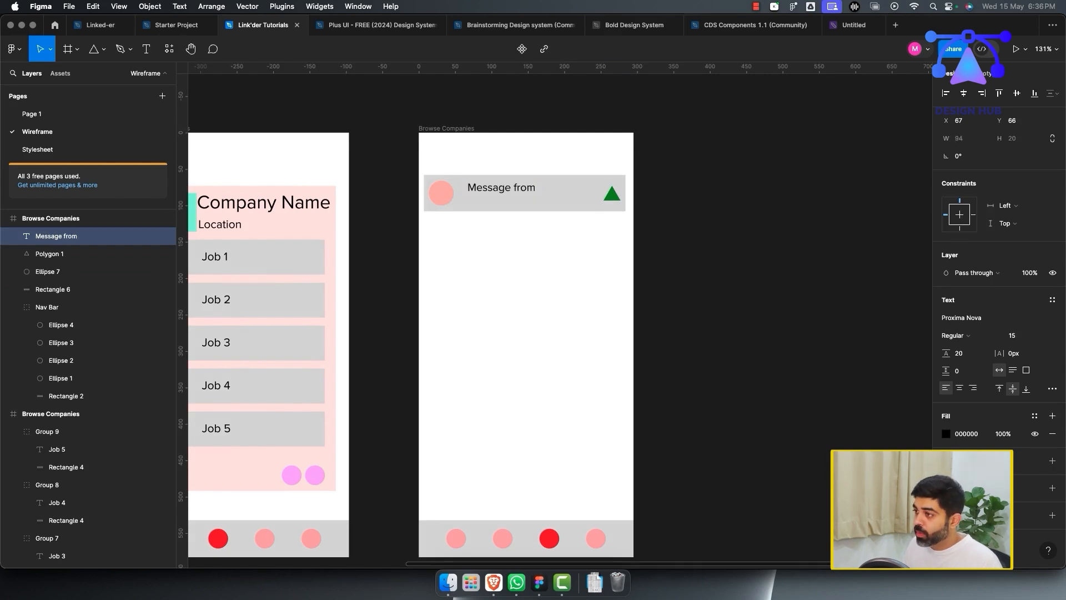
Step: Add a second line reading "Name of the Person" to the "Message from" text
{"action": "key", "text": "Return"}
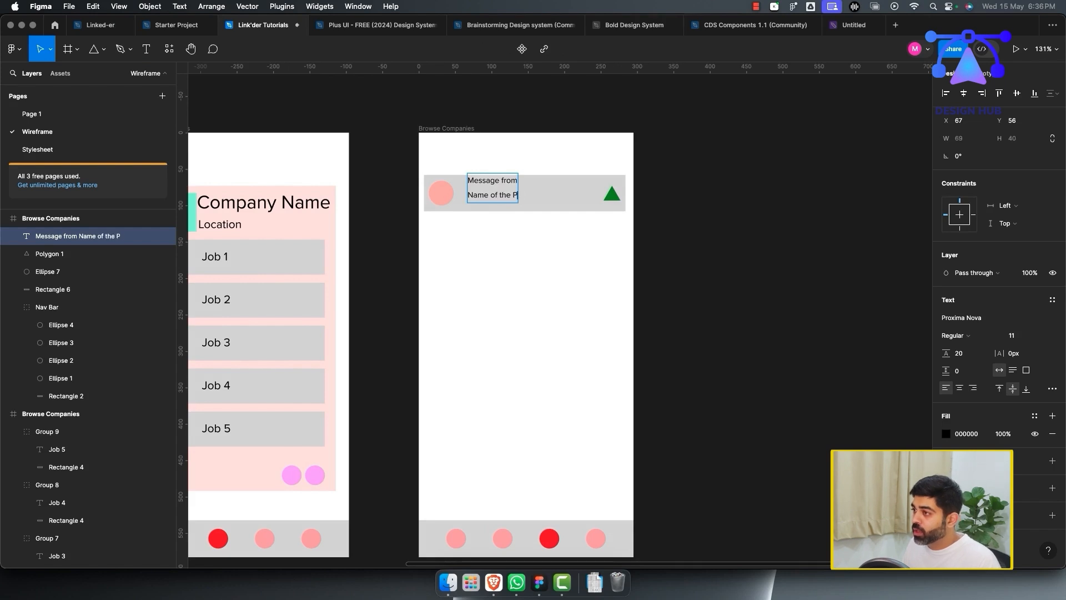
{"action": "type", "text": "Name of the Person"}
{"action": "key", "text": "Escape"}
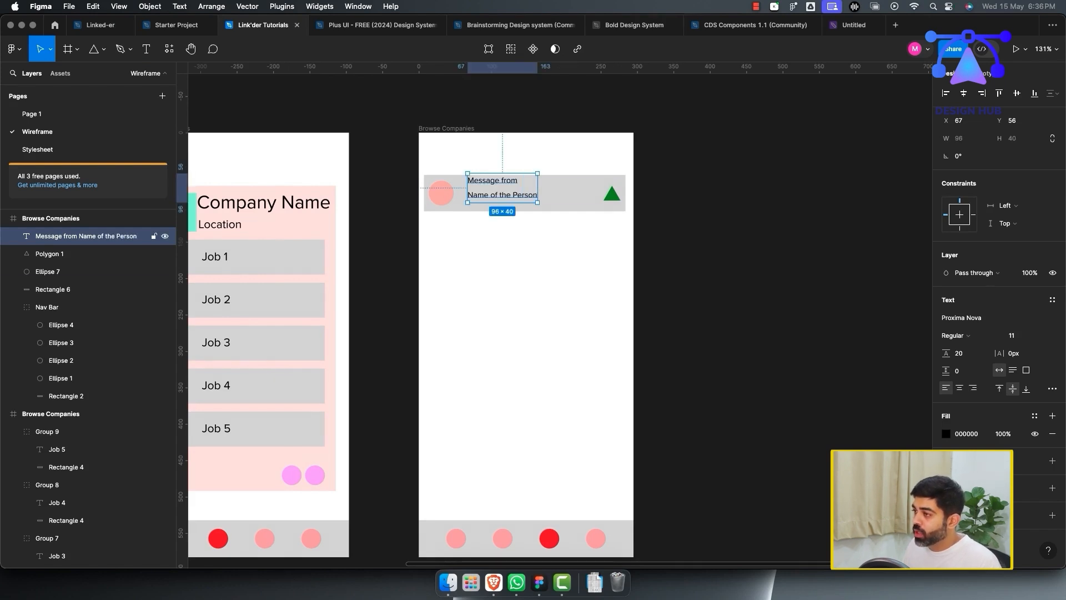
Step: Enlarge only the "Name of the Person" line by six font-size increments and move the text block to about X 65, Y 64
{"action": "key", "text": "Return"}
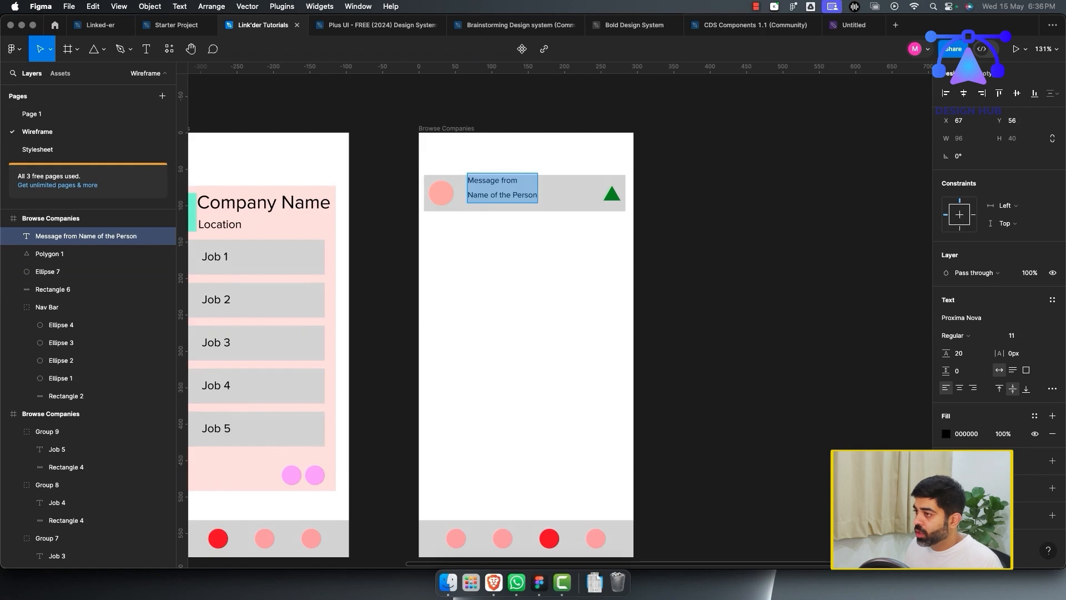
{"action": "key", "text": "shift+Down"}
{"action": "key", "text": "shift+Left"}
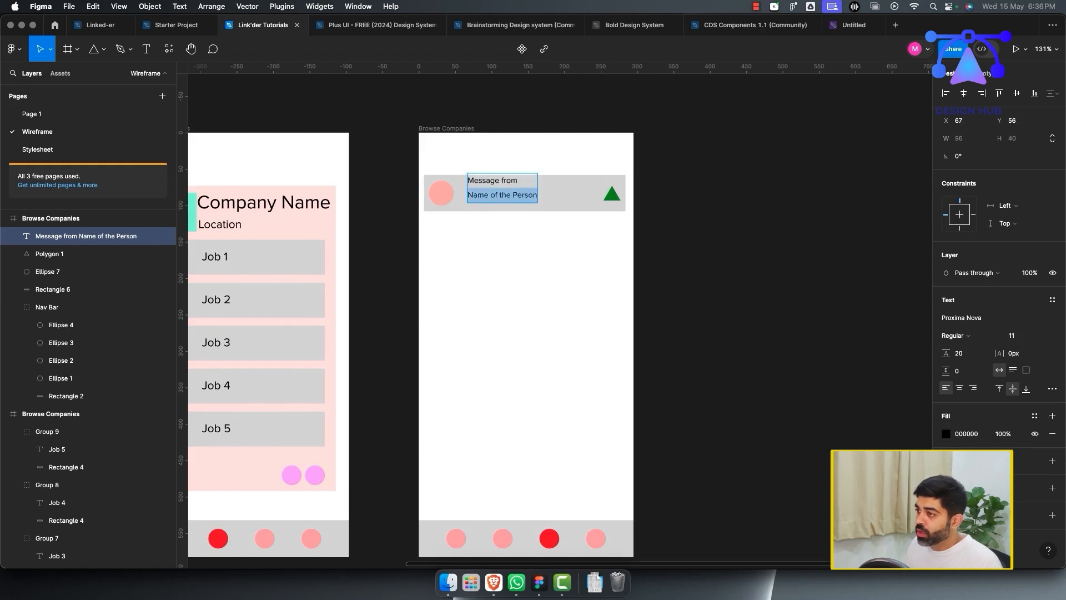
{"action": "key", "text": "super+shift+period"}
{"action": "key", "text": "super+shift+period"}
{"action": "key", "text": "super+shift+period"}
{"action": "key", "text": "super+shift+period"}
{"action": "key", "text": "super+shift+period"}
{"action": "key", "text": "super+shift+period"}
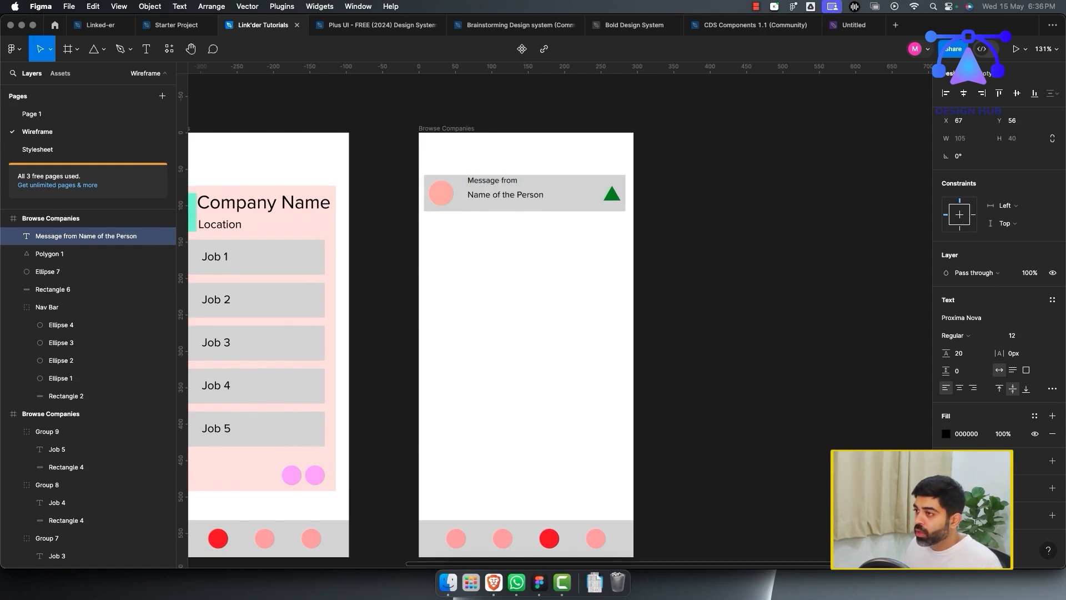
{"action": "key", "text": "Escape"}
{"action": "left_click_drag", "start_coordinate": [502, 192], "coordinate": [500, 199]}
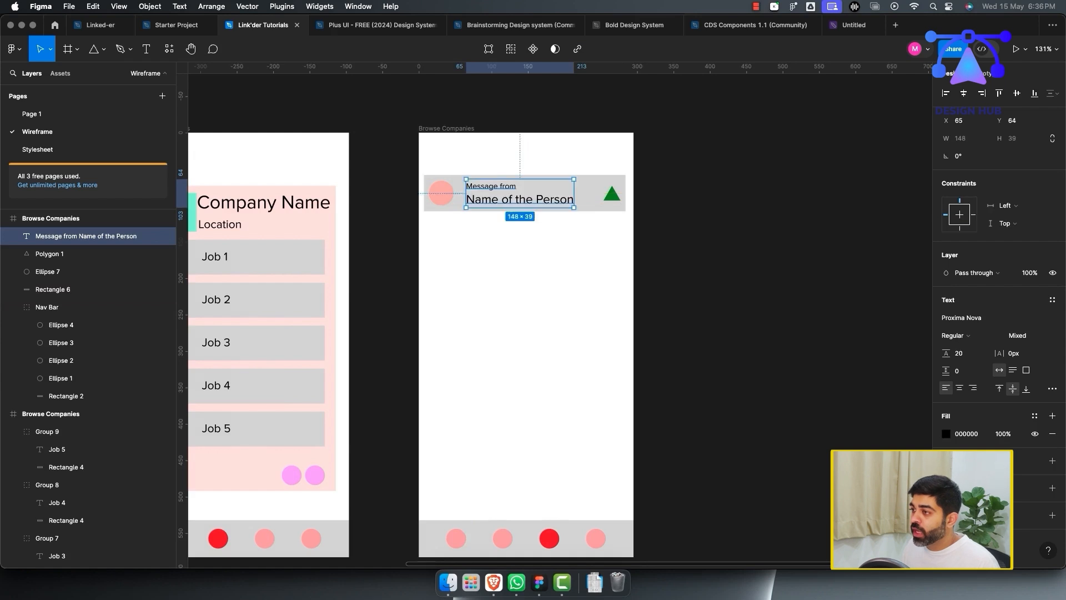
Step: Group the message row's elements and duplicate the group downward to make four stacked rows with 12 px gaps
{"action": "left_click", "coordinate": [394, 163]}
{"action": "left_click_drag", "start_coordinate": [394, 162], "coordinate": [722, 243]}
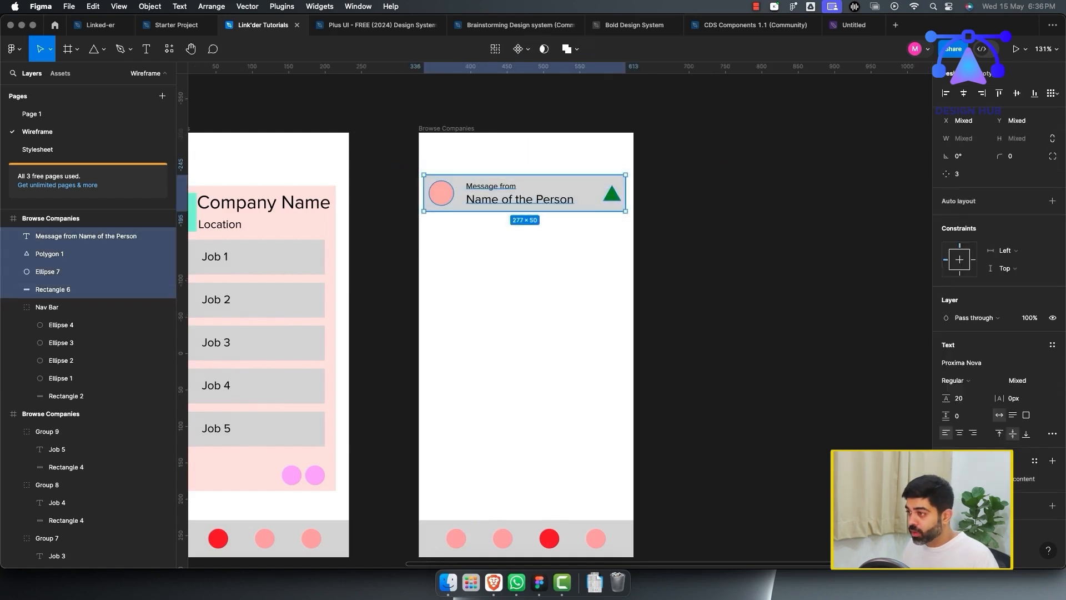
{"action": "key", "text": "super+g"}
{"action": "key", "text": "super+d"}
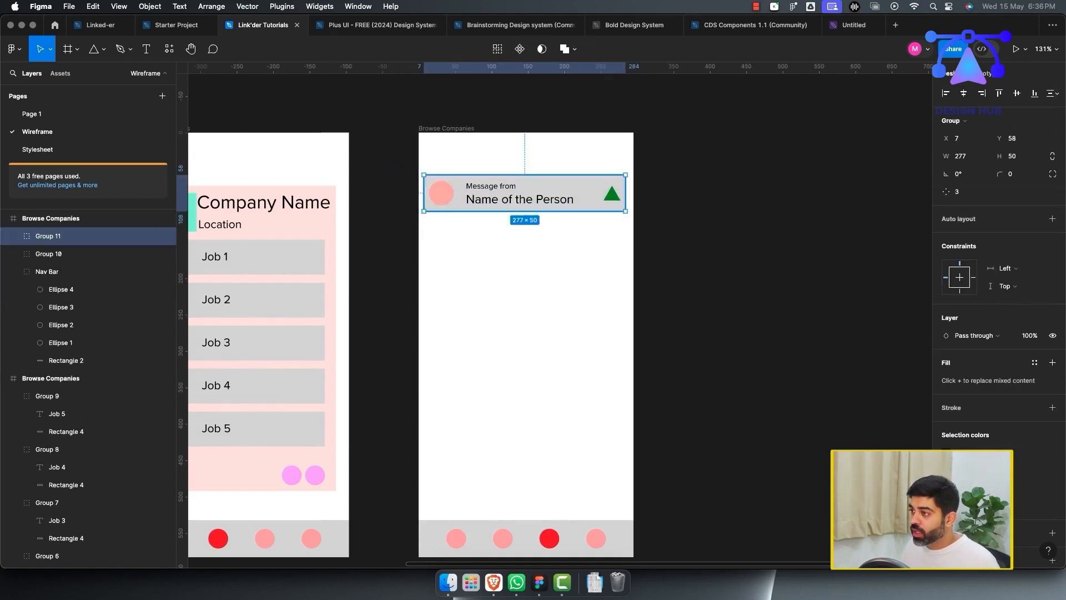
{"action": "left_click_drag", "start_coordinate": [524, 194], "coordinate": [525, 239]}
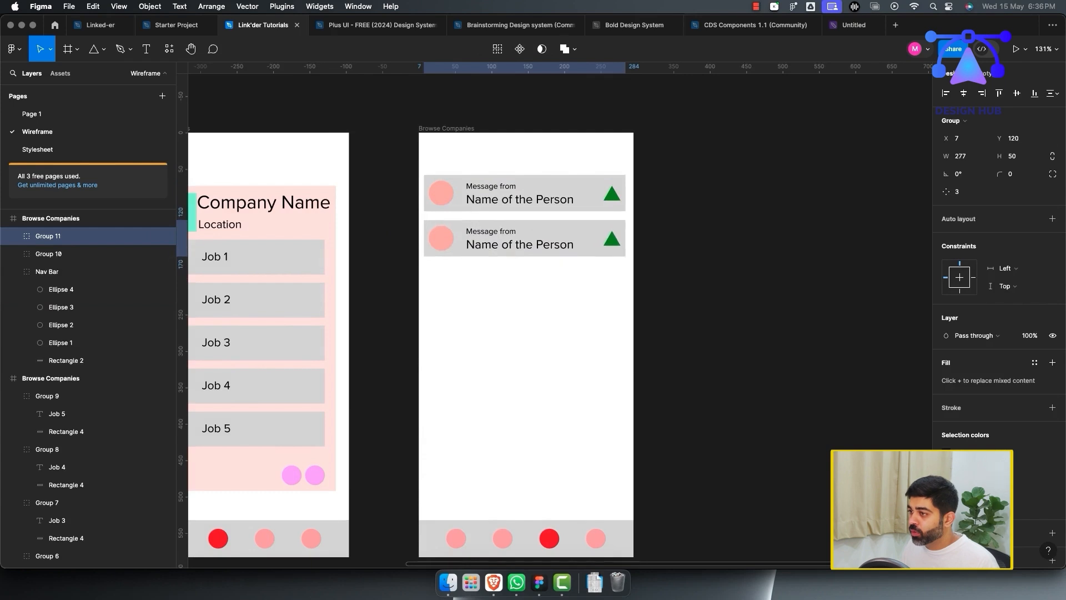
{"action": "key", "text": "super+d"}
{"action": "key", "text": "super+d"}
{"action": "left_click", "coordinate": [683, 268]}
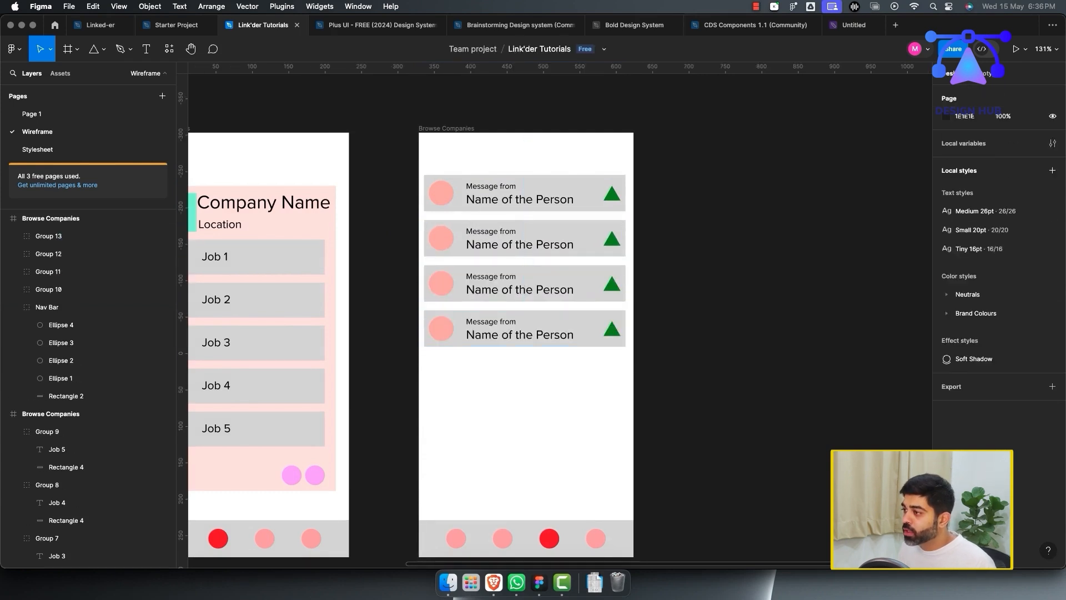
Step: Change the fill of the triangle in the third message row to dark purple
{"action": "double_click", "coordinate": [595, 286]}
{"action": "left_click", "coordinate": [612, 285]}
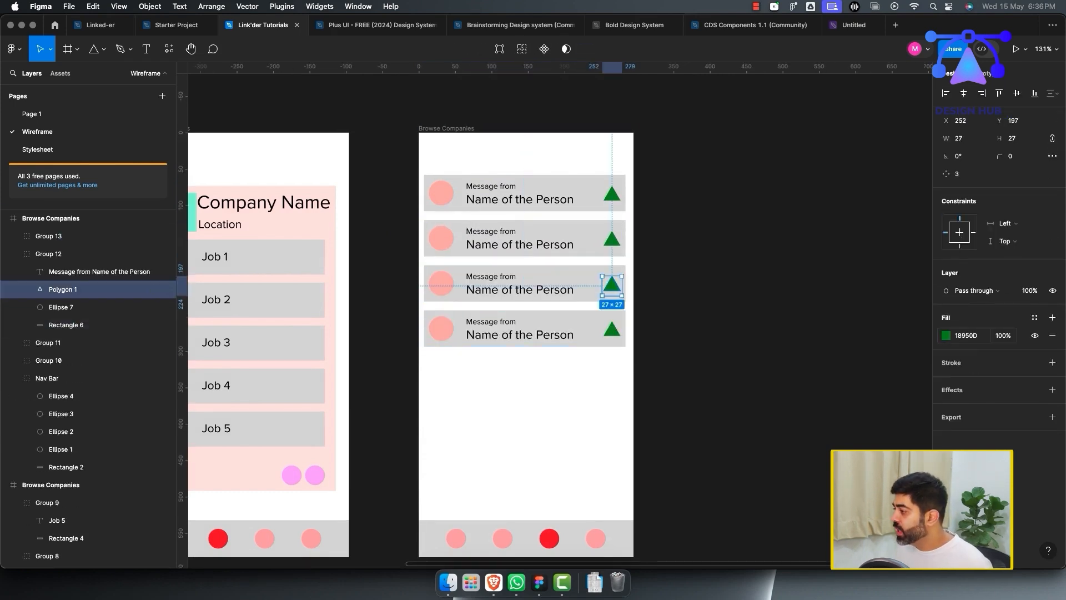
{"action": "left_click", "coordinate": [946, 336]}
{"action": "left_click", "coordinate": [897, 427]}
{"action": "left_click", "coordinate": [727, 339]}
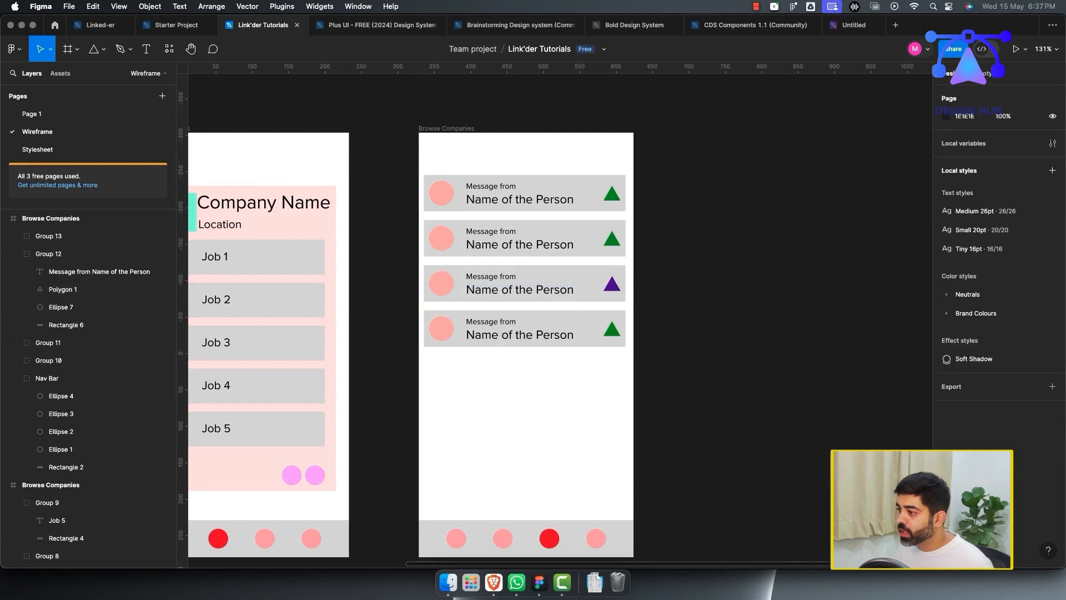
Step: Change the third row's text to "Notification from" on the first line and "Company" on the second
{"action": "double_click", "coordinate": [521, 289]}
{"action": "triple_click", "coordinate": [482, 277]}
{"action": "double_click", "coordinate": [481, 276]}
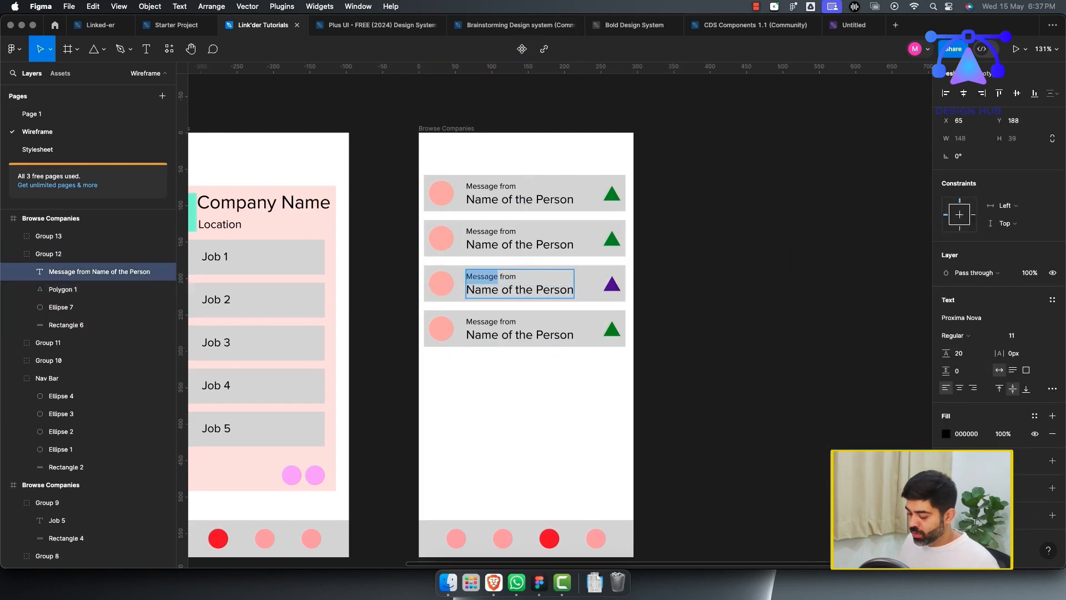
{"action": "type", "text": "Noti"}
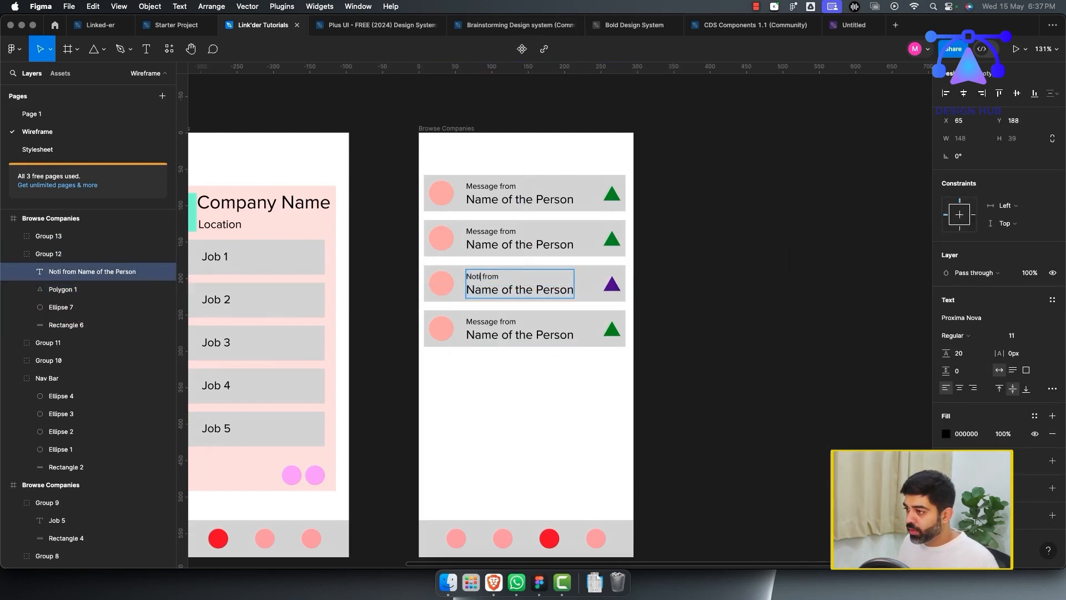
{"action": "type", "text": "fication"}
{"action": "key", "text": "Escape"}
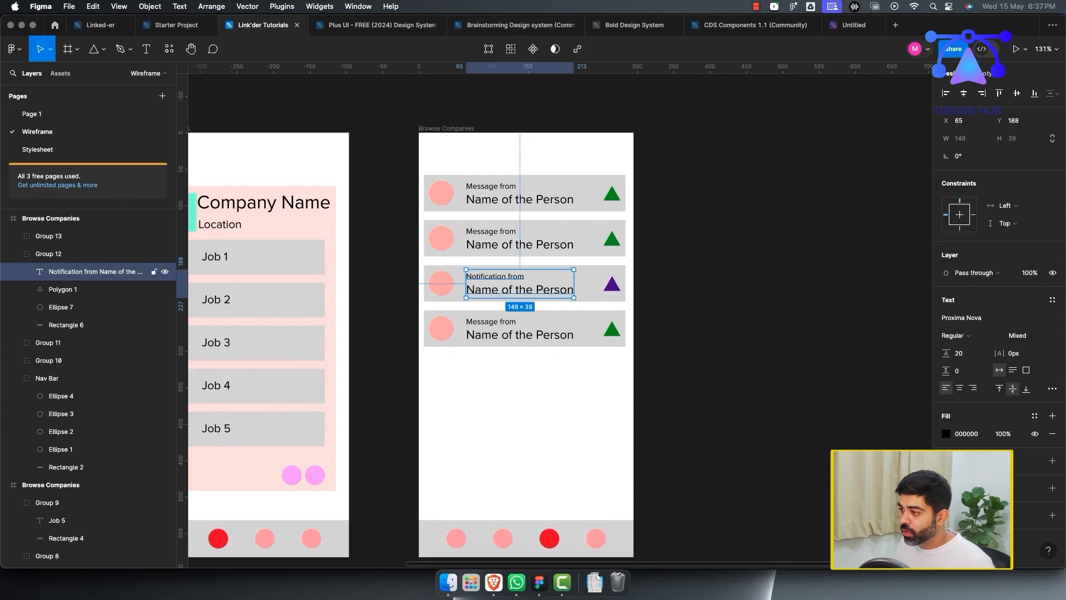
{"action": "triple_click", "coordinate": [519, 290]}
{"action": "type", "text": "Company"}
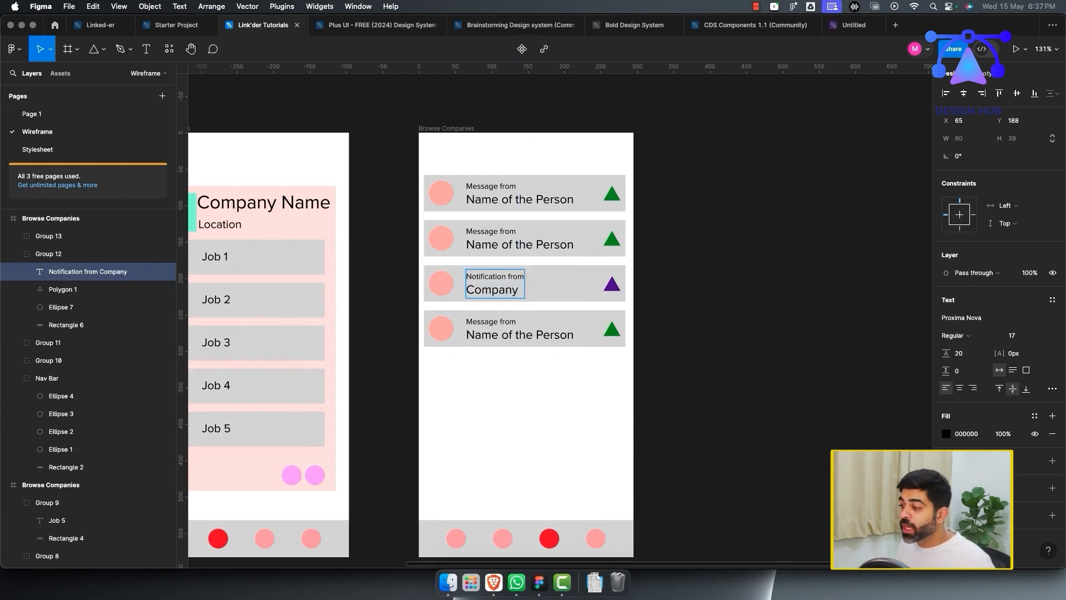
{"action": "key", "text": "Escape"}
{"action": "key", "text": "Escape"}
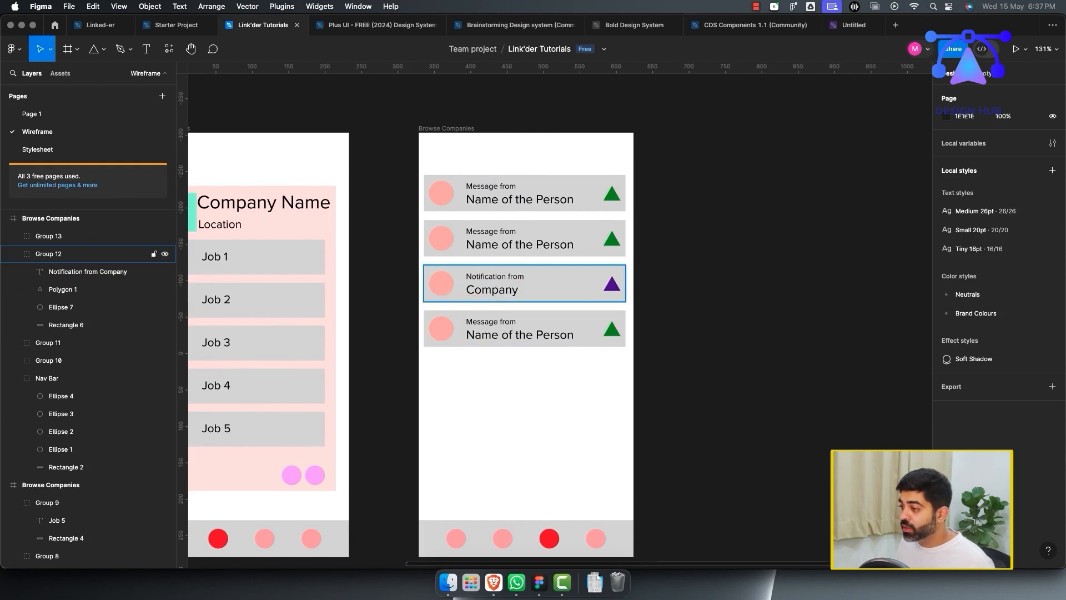
Step: Duplicate the notification row twice, stacking the copies below the fourth row with 12 px gaps
{"action": "left_click", "coordinate": [525, 283]}
{"action": "key", "text": "super+d"}
{"action": "left_click_drag", "start_coordinate": [524, 283], "coordinate": [524, 374]}
{"action": "key", "text": "super+d"}
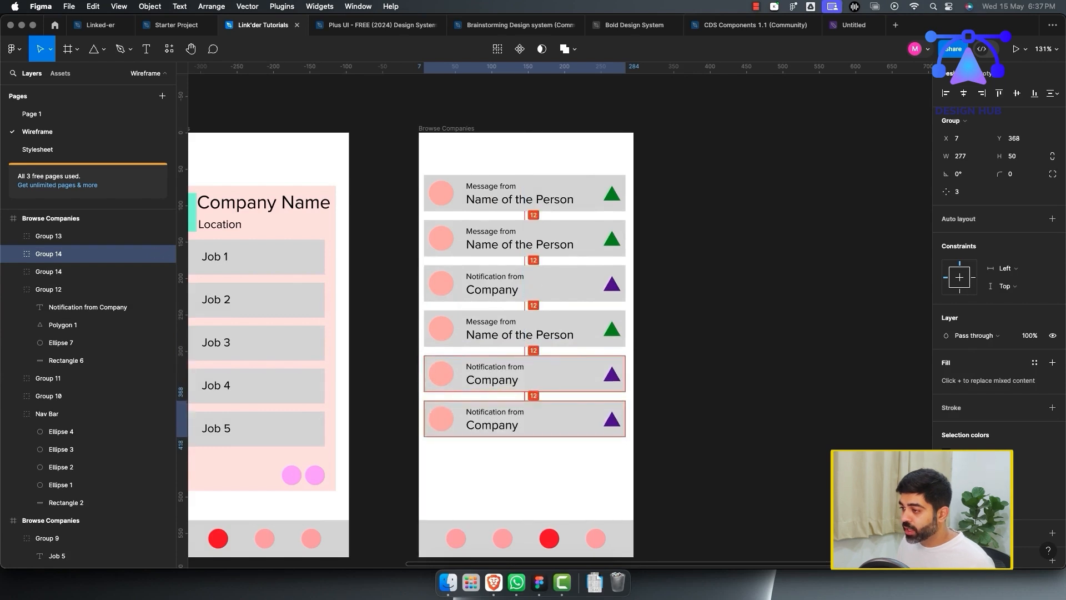
{"action": "key", "text": "Escape"}
{"action": "scroll", "coordinate": [582, 340], "scroll_direction": "down", "scroll_amount": 3}
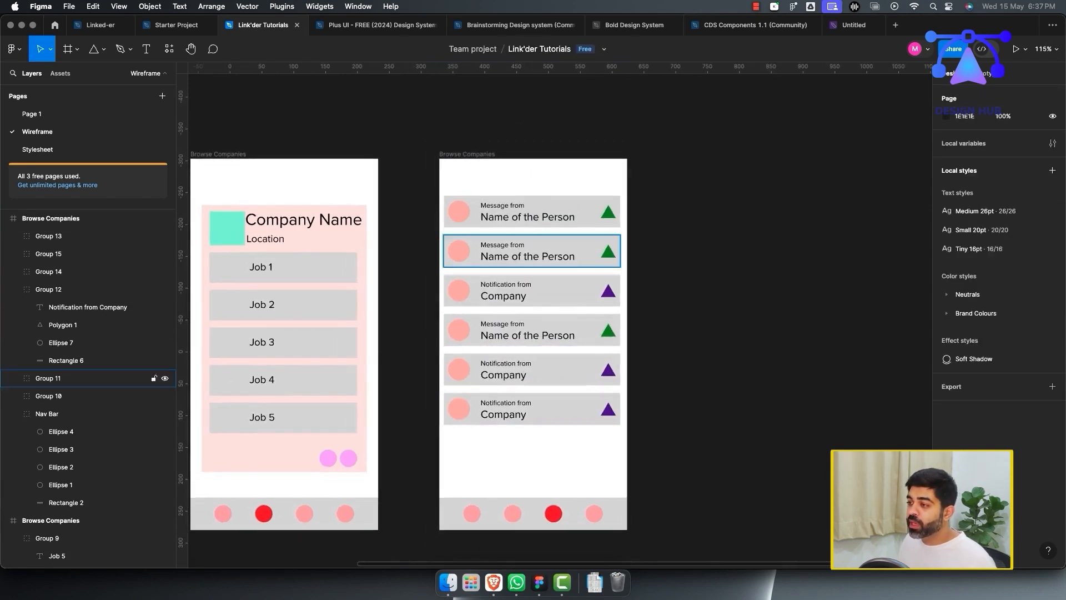
{"action": "left_click", "coordinate": [533, 251]}
{"action": "left_click", "coordinate": [536, 458]}
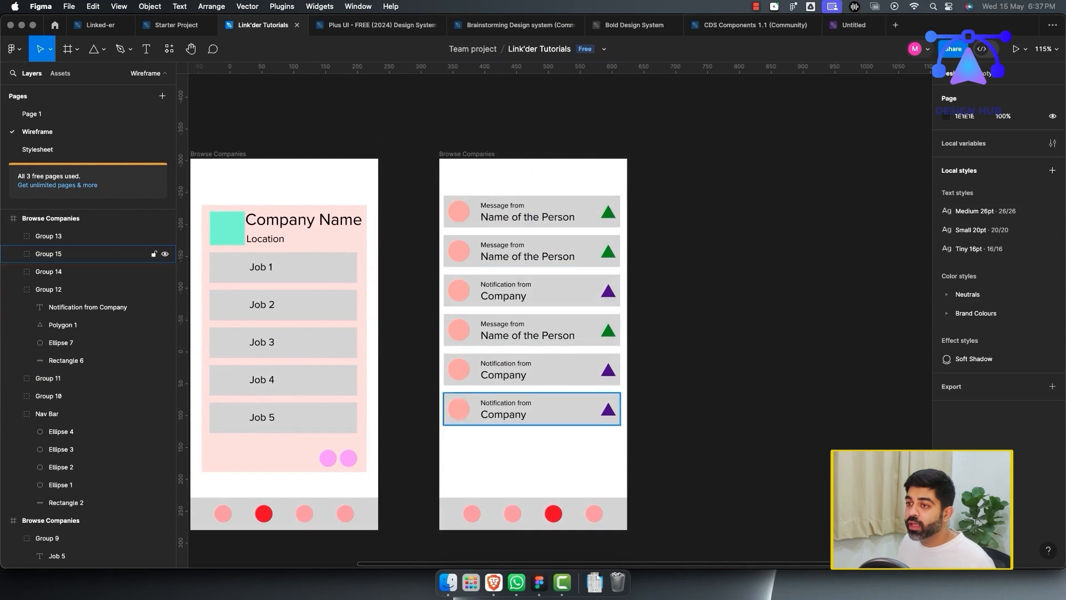
Step: Add the text "Thats all!" below the last notification row and nudge it toward the screen's horizontal centre
{"action": "key", "text": "t"}
{"action": "left_click", "coordinate": [510, 439]}
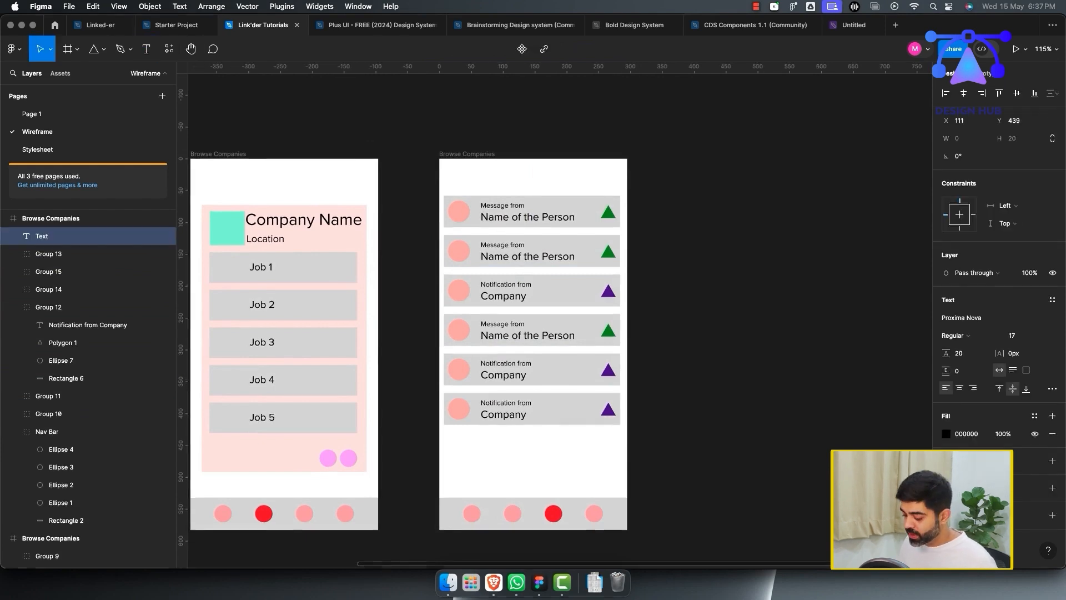
{"action": "type", "text": "Thats all!"}
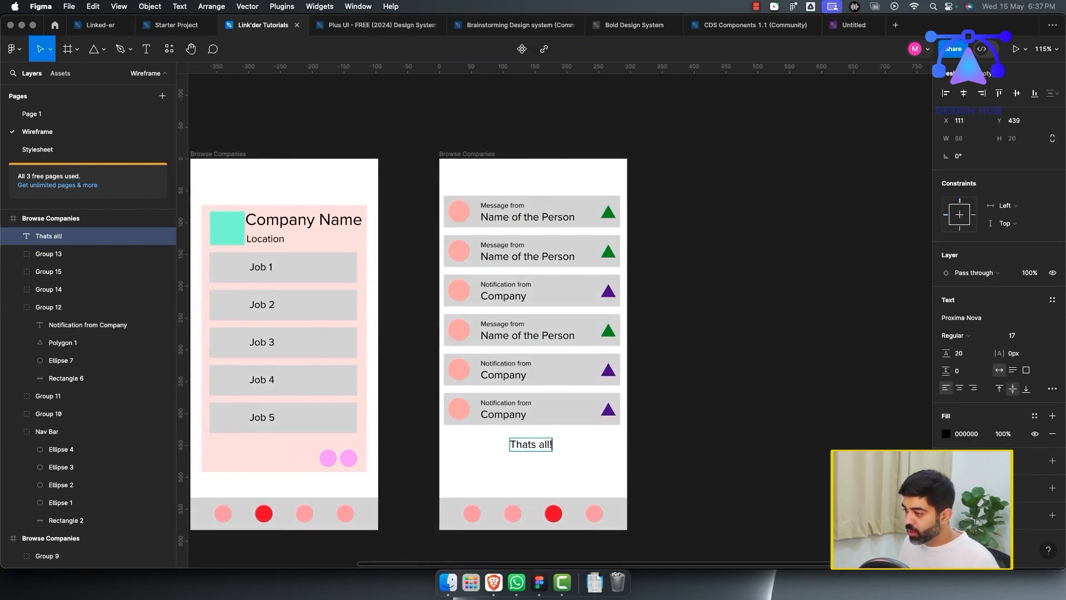
{"action": "key", "text": "Escape"}
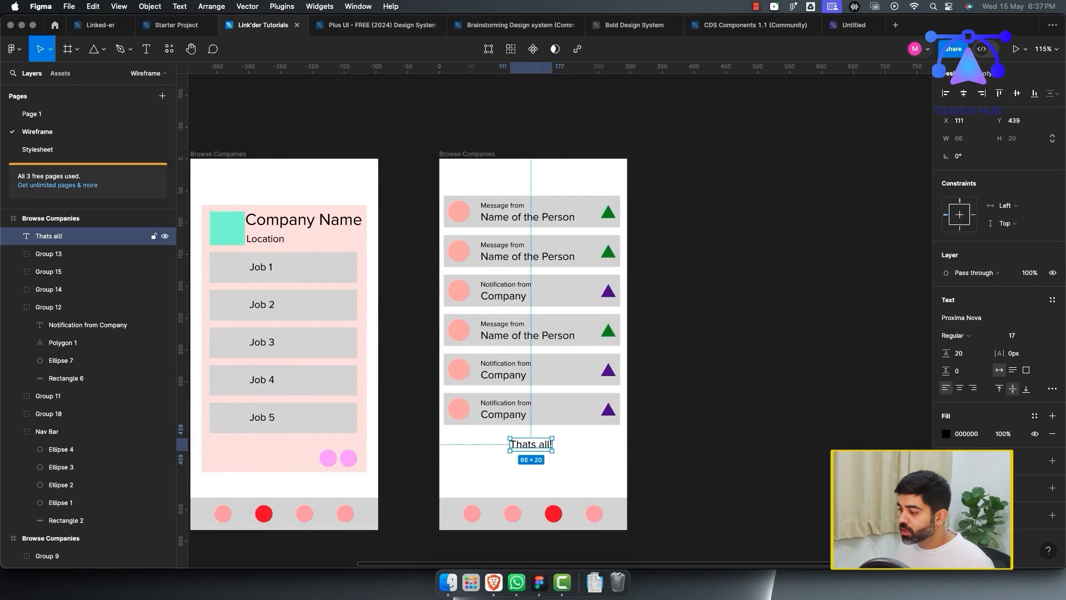
{"action": "left_click_drag", "start_coordinate": [531, 444], "coordinate": [534, 440]}
{"action": "left_click", "coordinate": [673, 457]}
Step: Collapse the layers of the third screen and select its frame, undoing the accidental resize
{"action": "scroll", "coordinate": [672, 457], "scroll_direction": "down", "scroll_amount": 3}
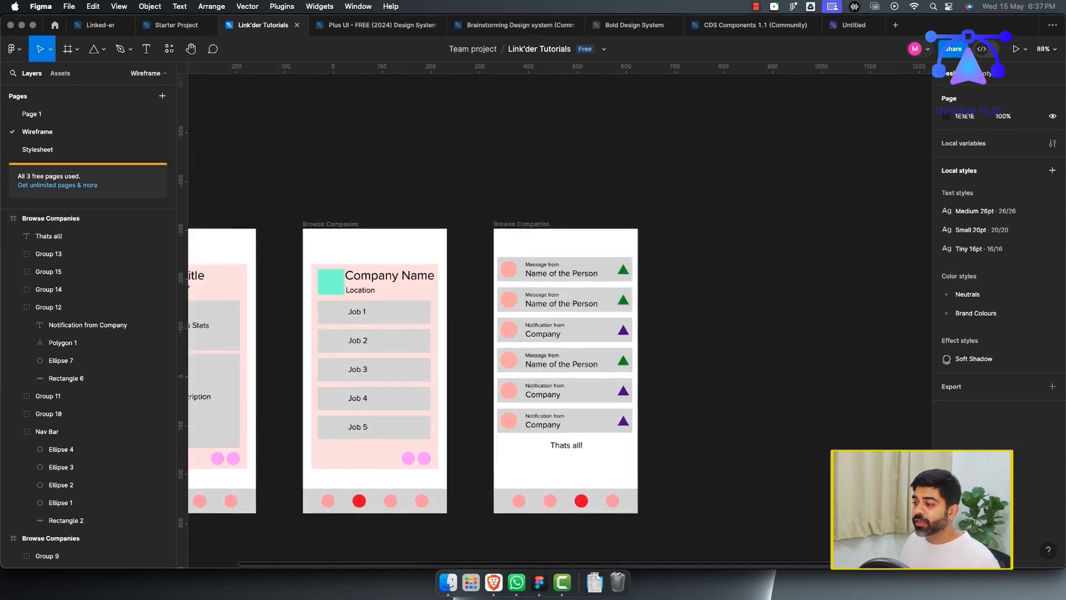
{"action": "scroll", "coordinate": [469, 294], "scroll_direction": "down", "scroll_amount": 4}
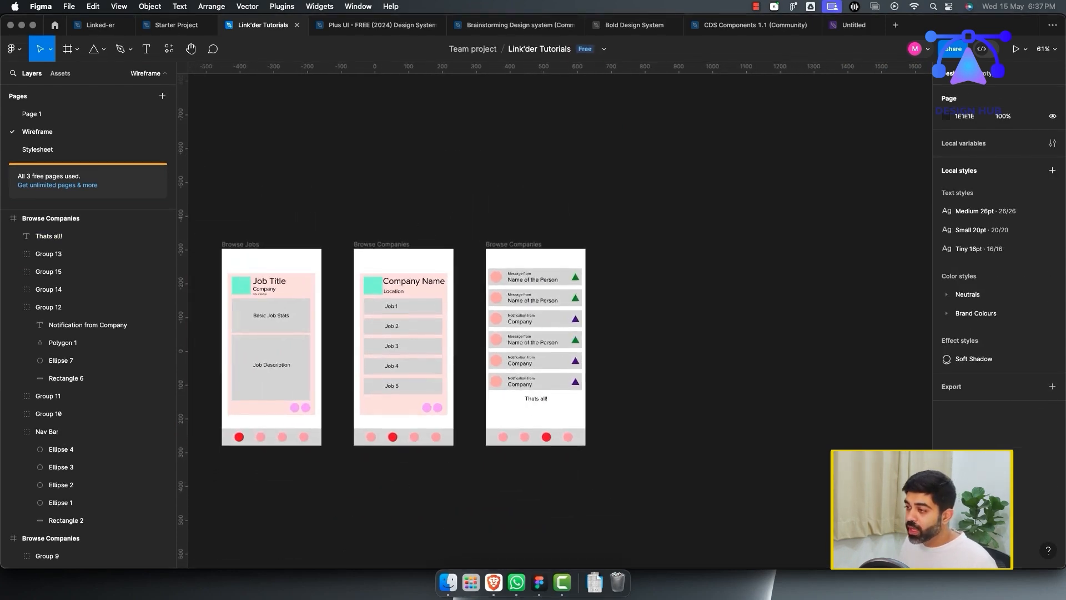
{"action": "left_click_drag", "start_coordinate": [463, 224], "coordinate": [631, 500]}
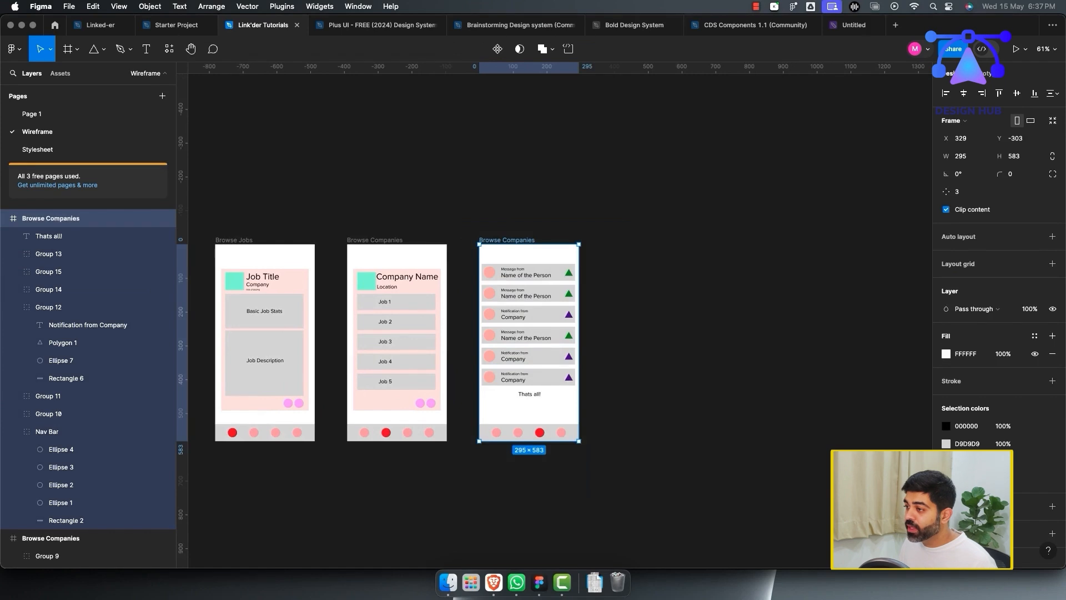
{"action": "key", "text": "Escape"}
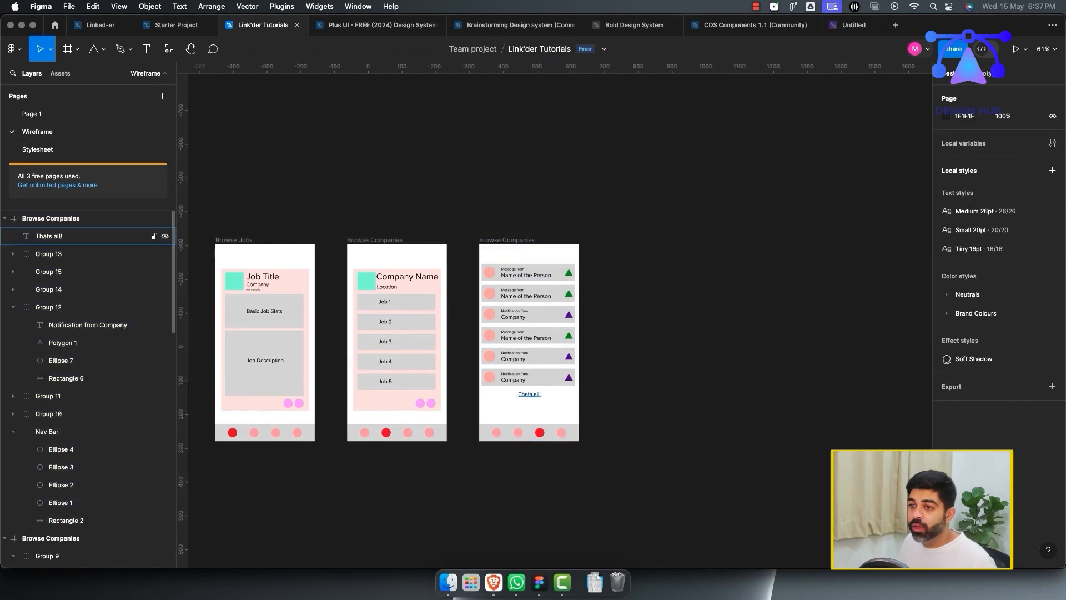
{"action": "left_click", "coordinate": [5, 218]}
{"action": "left_click", "coordinate": [51, 219]}
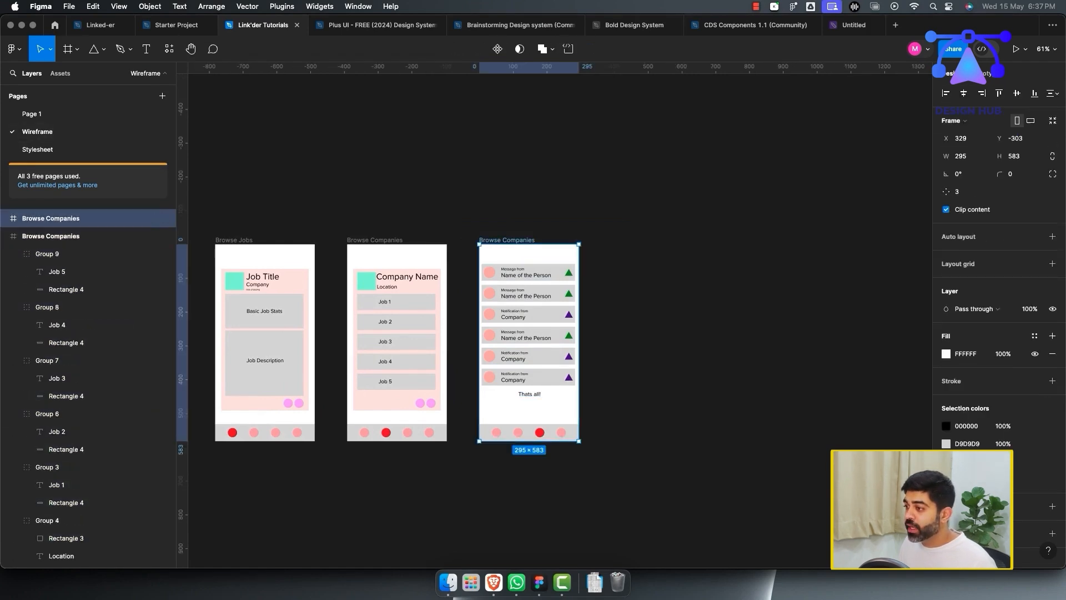
{"action": "left_click_drag", "start_coordinate": [480, 244], "coordinate": [477, 240]}
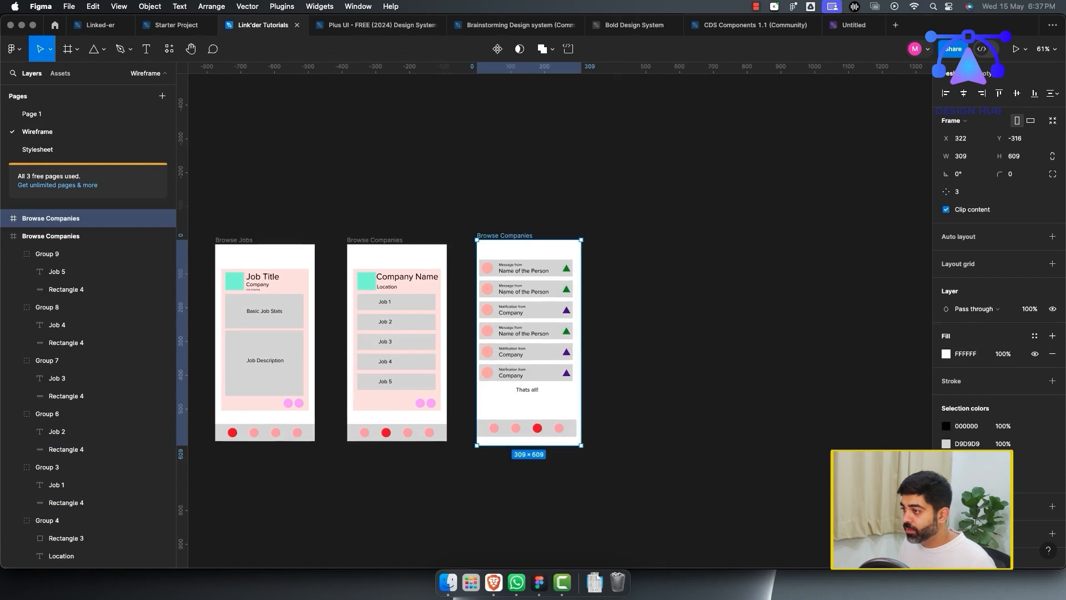
{"action": "key", "text": "super+z"}
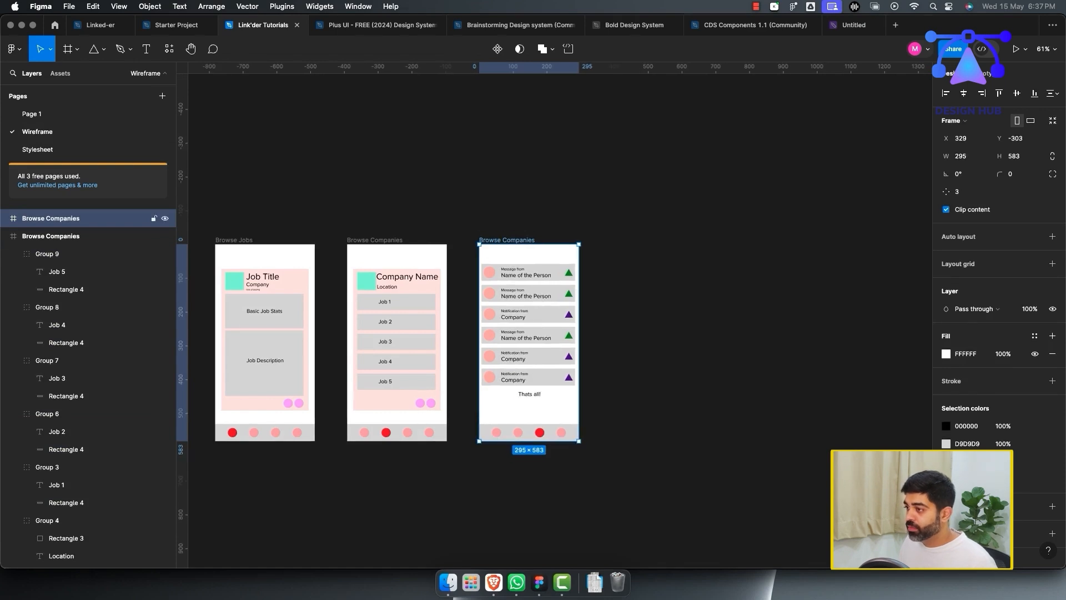
Step: Duplicate the third screen, naming the copy "Profile" and the original "Messages & Notification"
{"action": "key", "text": "super+d"}
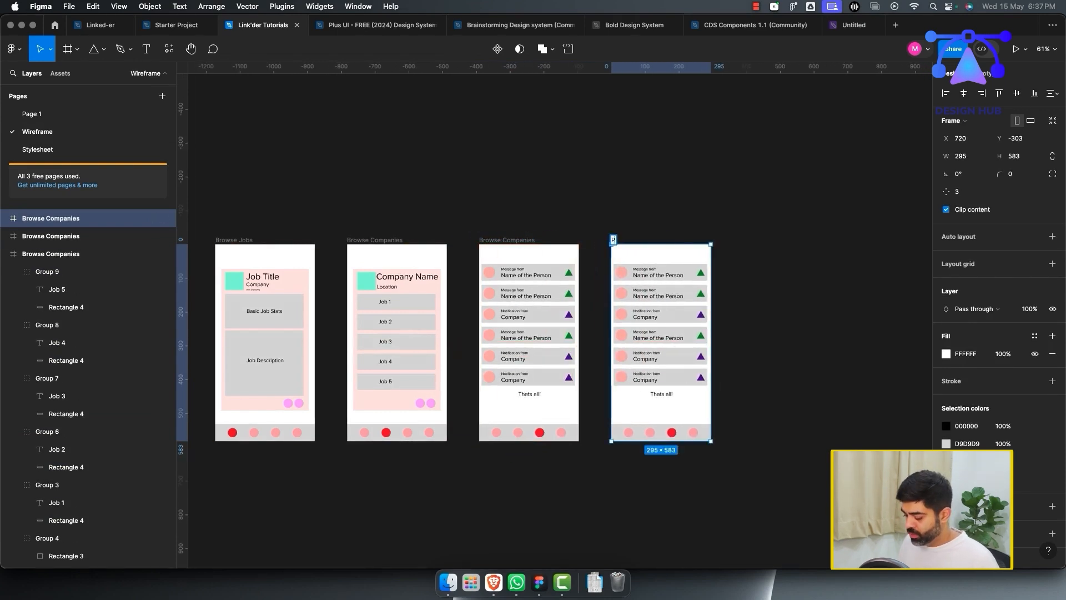
{"action": "type", "text": "Profile"}
{"action": "key", "text": "Tab"}
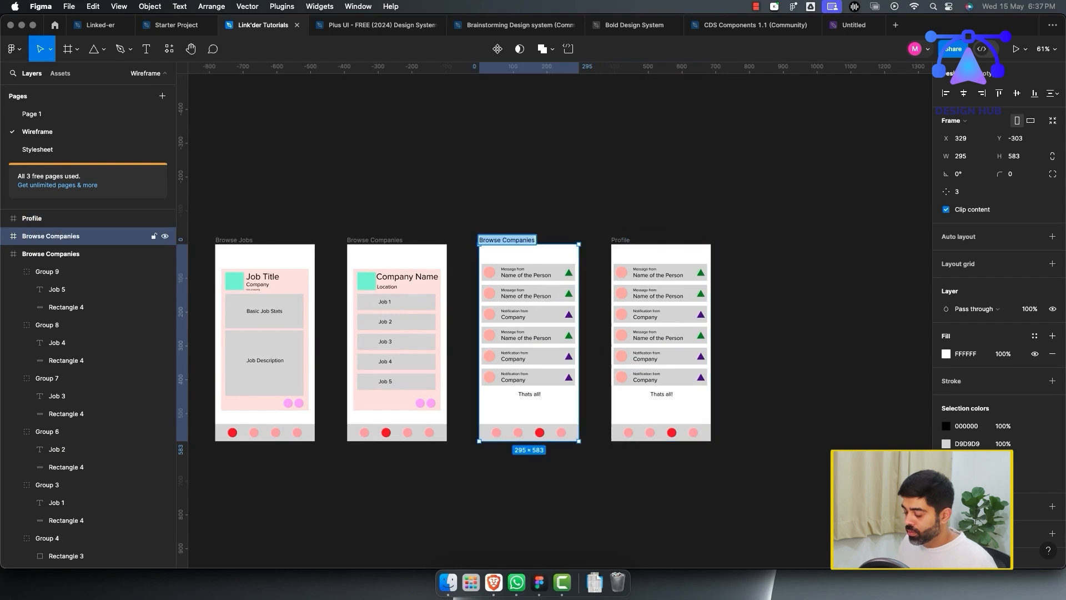
{"action": "type", "text": "Messag"}
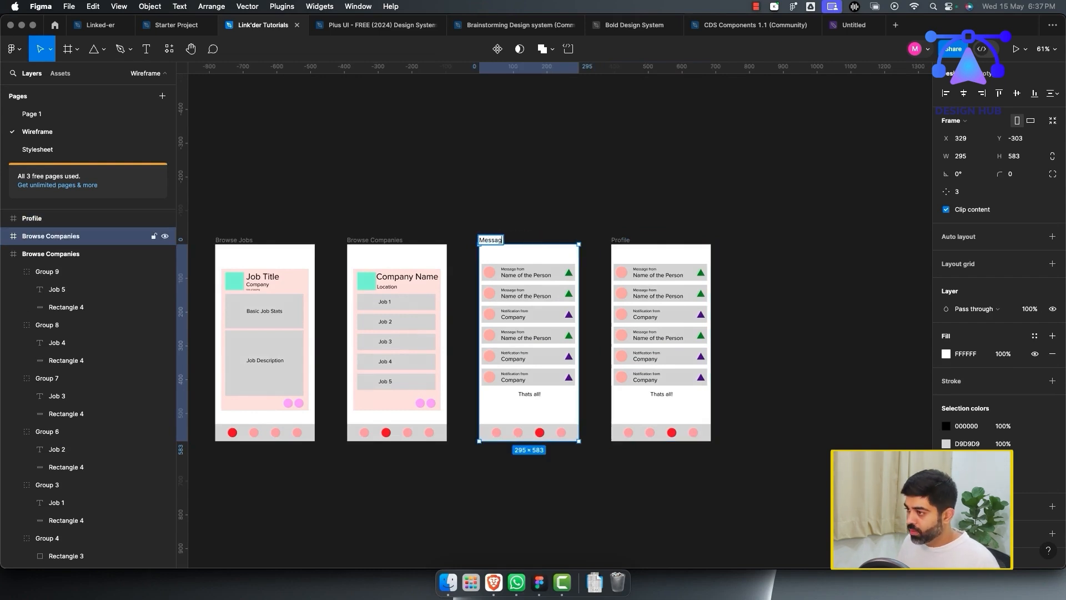
{"action": "type", "text": "es & Notification"}
{"action": "key", "text": "Return"}
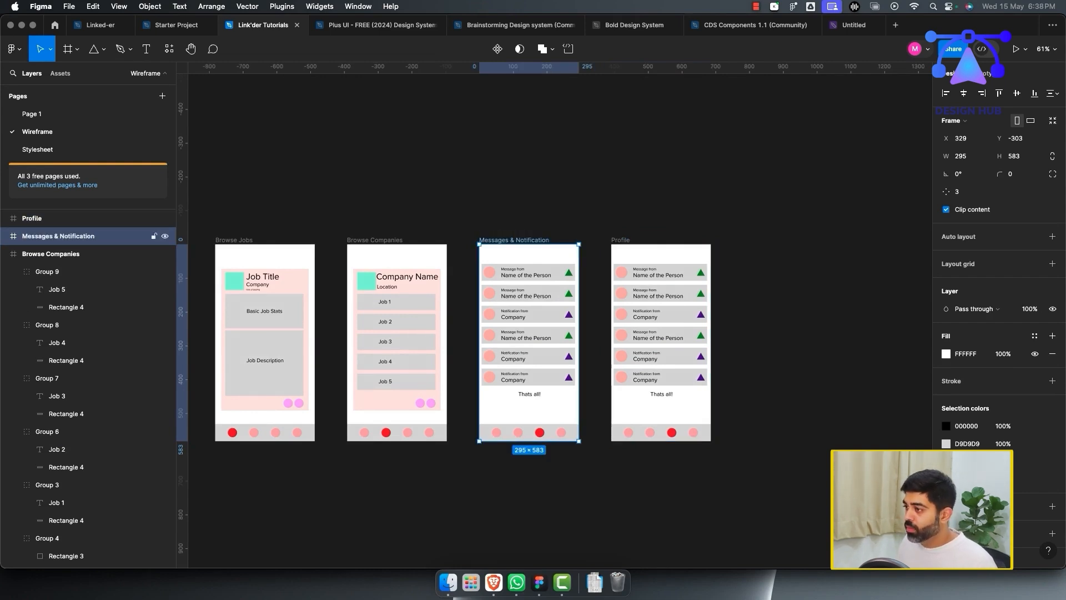
Step: Delete all message rows and the closing text from the Profile screen, keeping only its navigation bar
{"action": "scroll", "coordinate": [404, 330], "scroll_direction": "right", "scroll_amount": 4}
{"action": "scroll", "coordinate": [404, 329], "scroll_direction": "up", "scroll_amount": 3}
{"action": "scroll", "coordinate": [404, 329], "scroll_direction": "left", "scroll_amount": 2}
{"action": "left_click_drag", "start_coordinate": [464, 196], "coordinate": [618, 351]}
{"action": "key", "text": "Delete"}
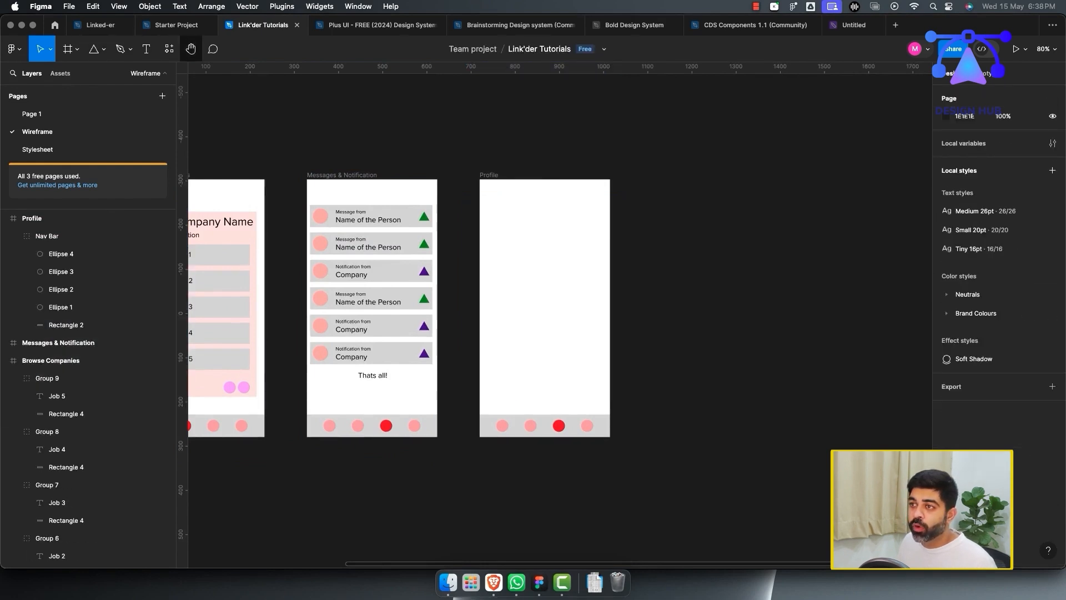
Step: Draw a 62 × 62 grey circle horizontally centred near the top of the Profile screen, at X 116, Y 28
{"action": "left_click", "coordinate": [93, 49]}
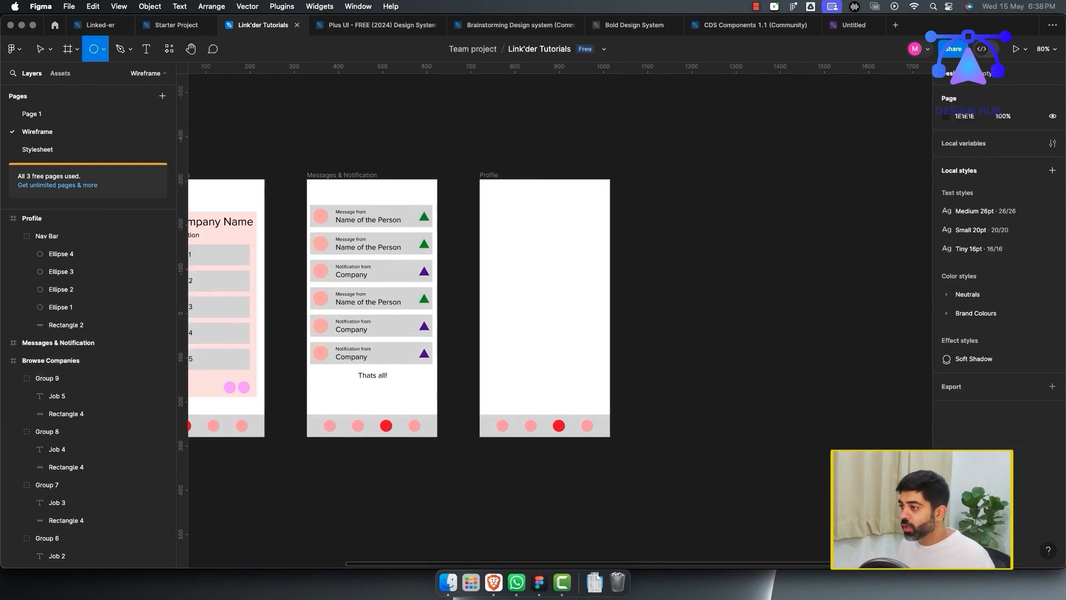
{"action": "mouse_move", "coordinate": [524, 193]}
{"action": "left_mouse_down"}
{"action": "mouse_move", "coordinate": [553, 221]}
{"action": "mouse_move", "coordinate": [544, 205]}
{"action": "left_mouse_up"}
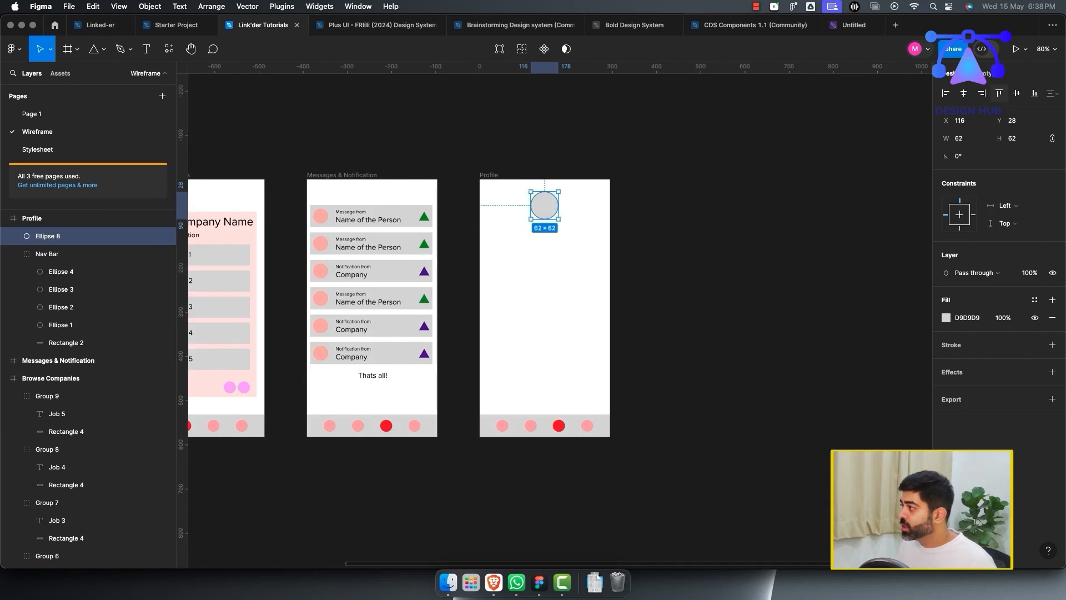
{"action": "key", "text": "Escape"}
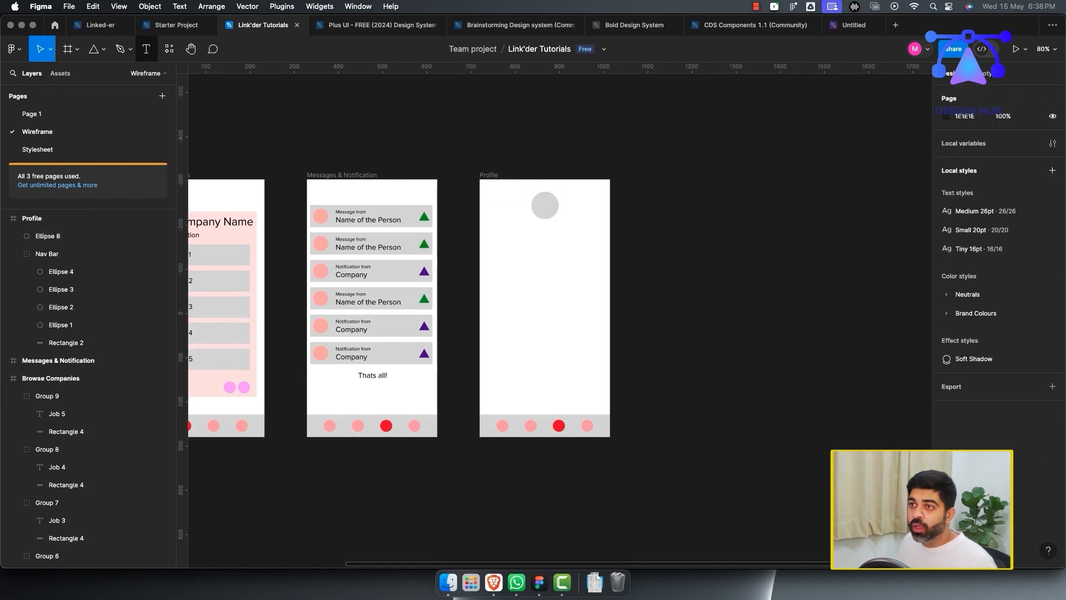
Step: Add the text "Name" below the Profile circle and move it up toward the screen's left edge
{"action": "key", "text": "t"}
{"action": "left_click", "coordinate": [495, 251]}
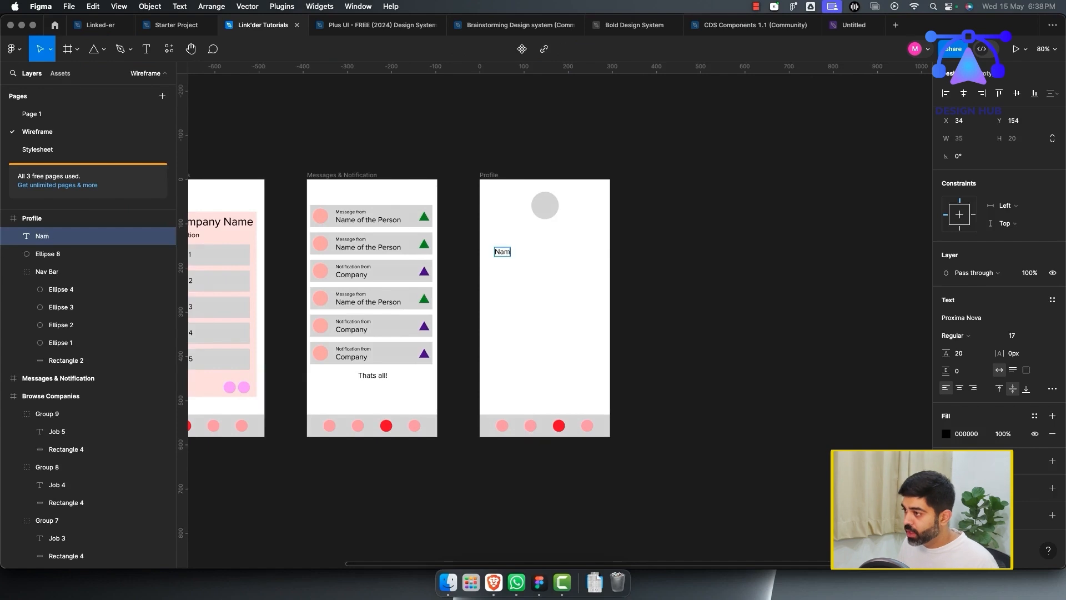
{"action": "key", "text": "Escape"}
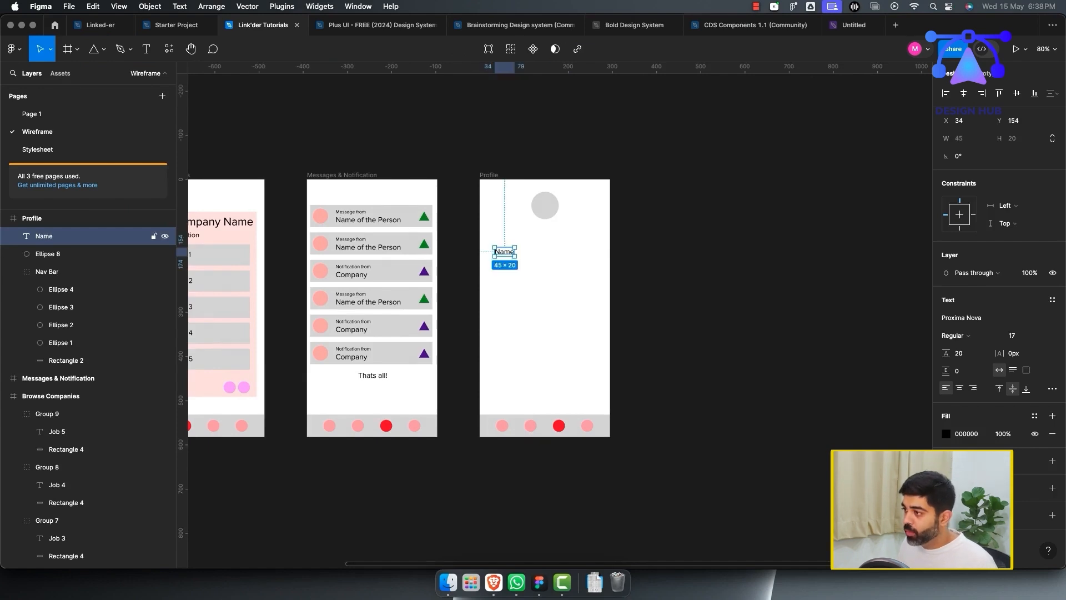
{"action": "left_click_drag", "start_coordinate": [505, 252], "coordinate": [498, 240]}
{"action": "left_click", "coordinate": [521, 265]}
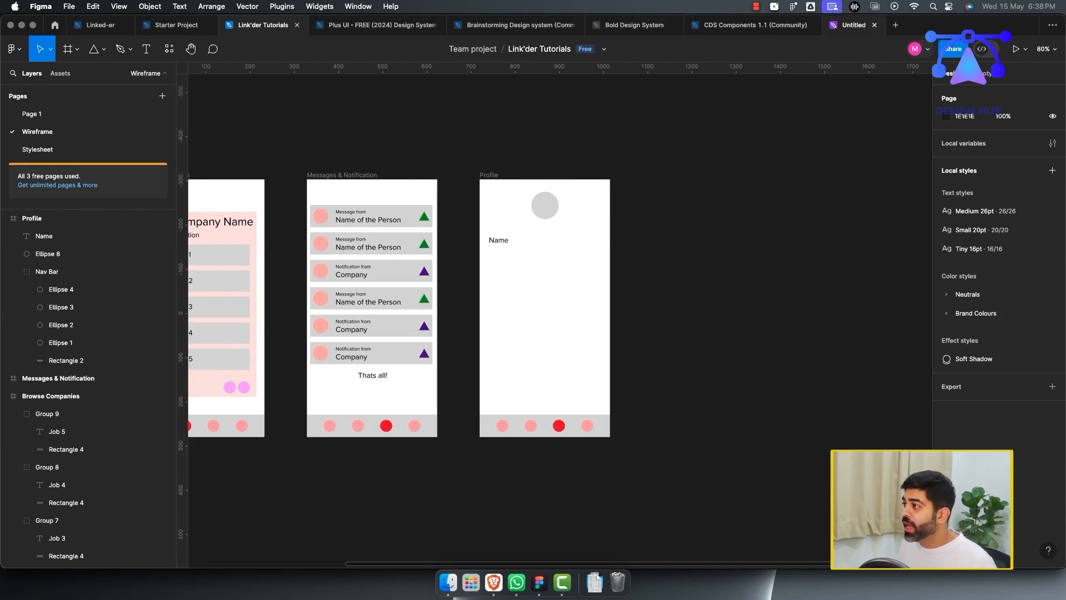
Step: Check the Profile branch of the flow diagram and draw a 267 × 44 grey rectangle in the lower part of the Profile screen
{"action": "left_click", "coordinate": [854, 25]}
{"action": "scroll", "coordinate": [403, 327], "scroll_direction": "up", "scroll_amount": 6}
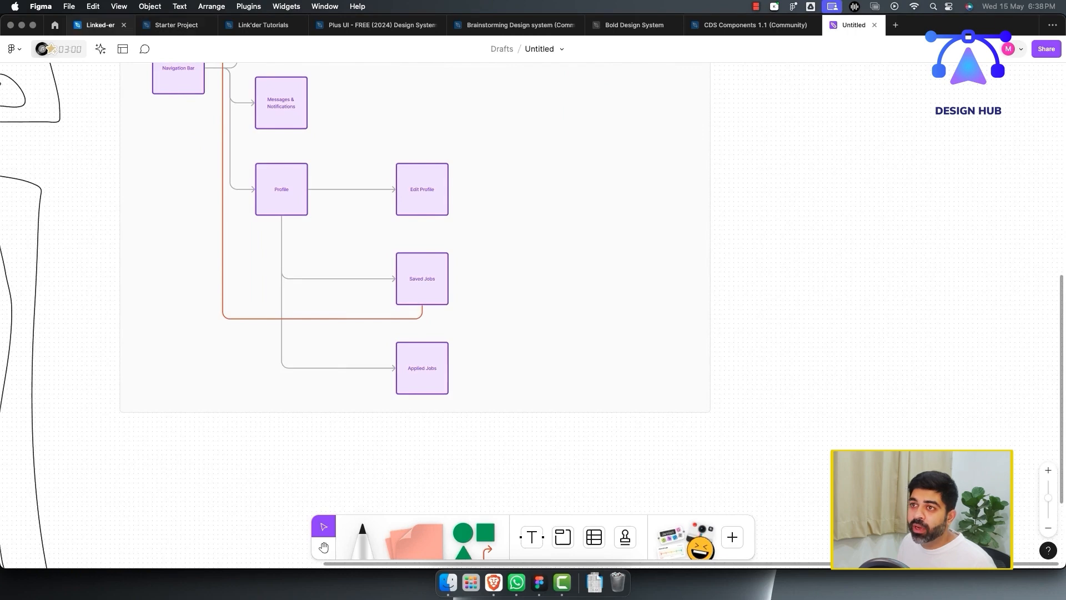
{"action": "left_click", "coordinate": [264, 25]}
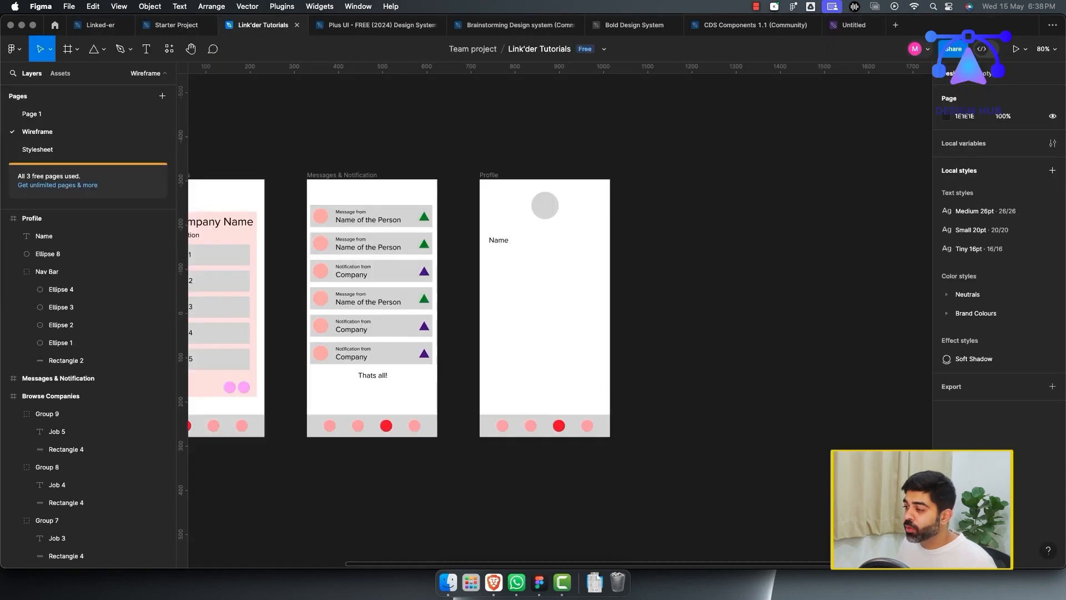
{"action": "scroll", "coordinate": [622, 281], "scroll_direction": "up", "scroll_amount": 3}
{"action": "scroll", "coordinate": [622, 280], "scroll_direction": "right", "scroll_amount": 2}
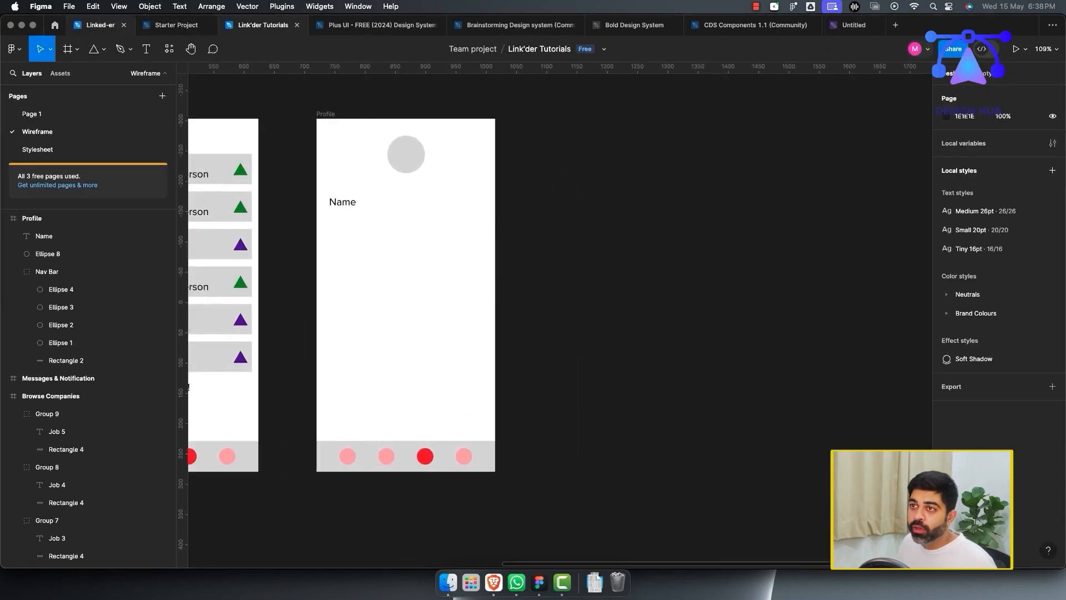
{"action": "left_click", "coordinate": [104, 49]}
{"action": "left_click", "coordinate": [107, 74]}
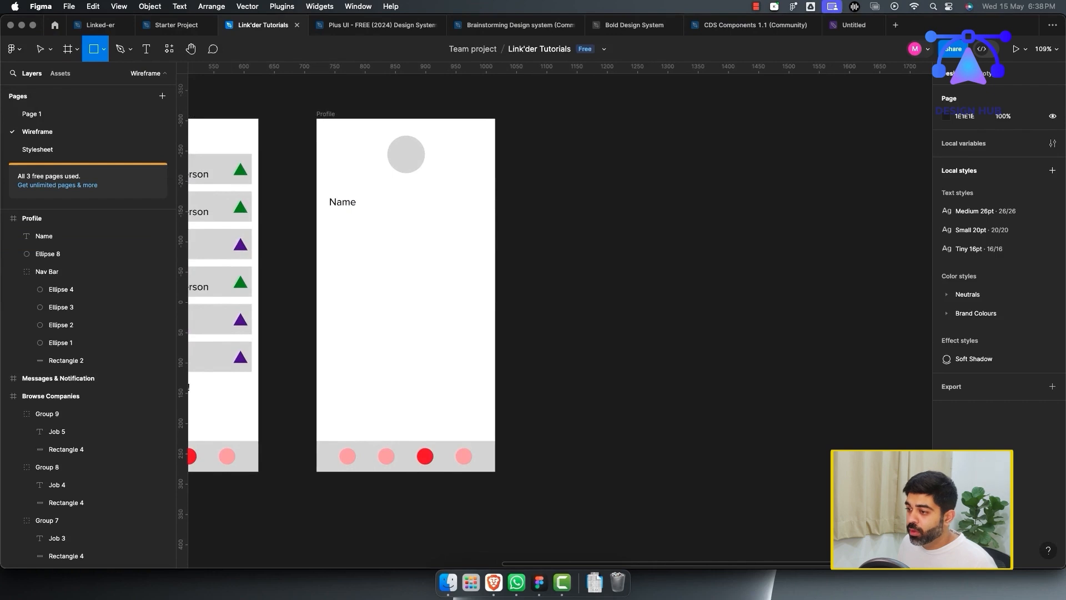
{"action": "mouse_move", "coordinate": [325, 337]}
{"action": "left_mouse_down"}
{"action": "mouse_move", "coordinate": [397, 364]}
{"action": "mouse_move", "coordinate": [487, 365]}
{"action": "left_mouse_up"}
{"action": "key", "text": "Return"}
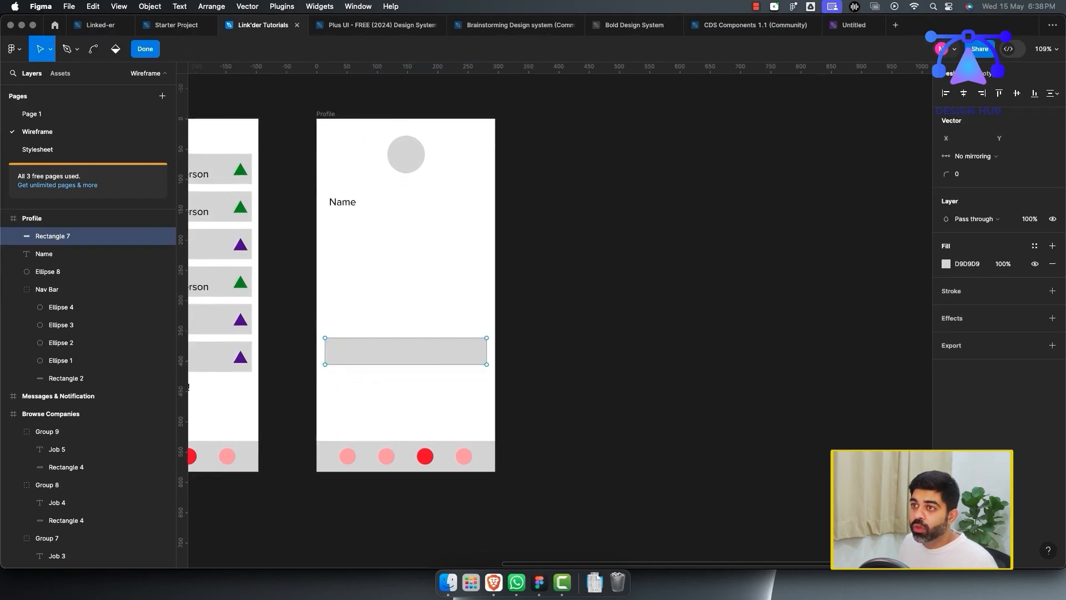
Step: Add the text "Saved Jobs" on the grey rectangle and place it near the rectangle's left end
{"action": "key", "text": "Escape"}
{"action": "key", "text": "t"}
{"action": "left_click", "coordinate": [343, 352]}
{"action": "type", "text": "Saved Jobs"}
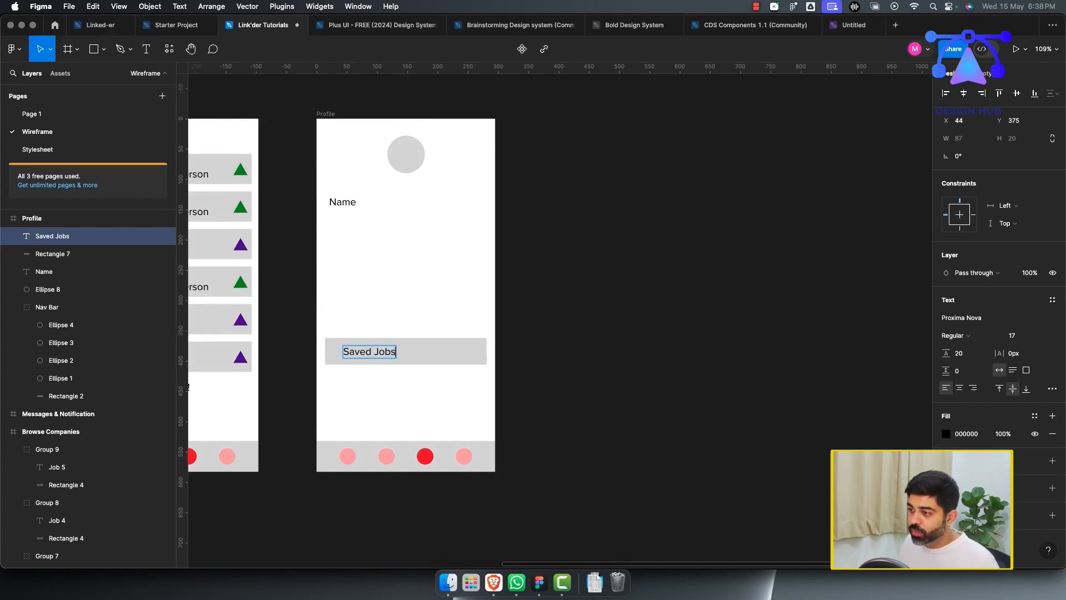
{"action": "key", "text": "Escape"}
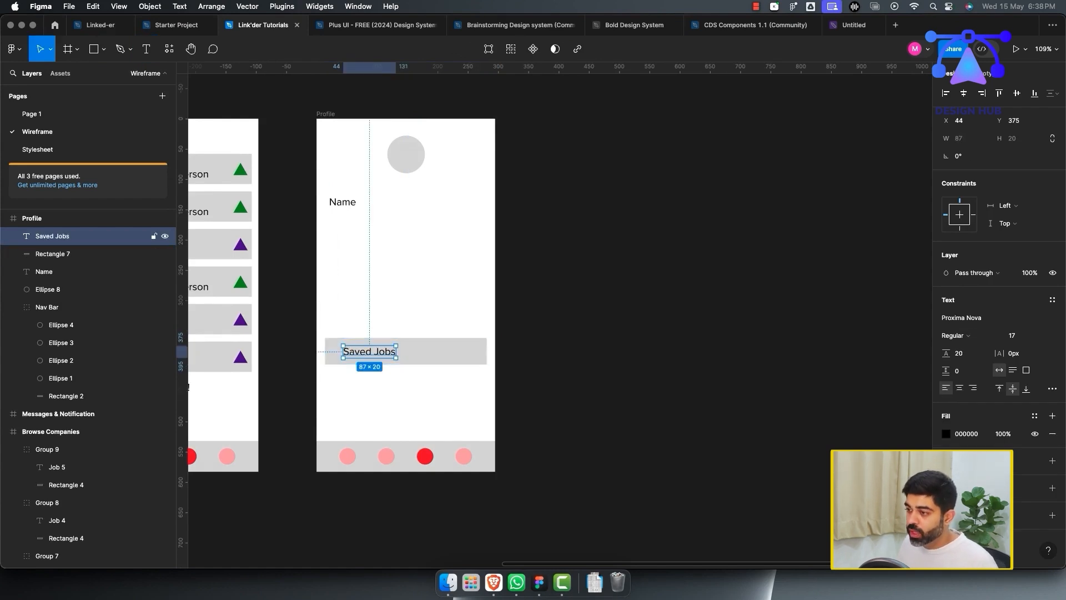
{"action": "left_click_drag", "start_coordinate": [369, 352], "coordinate": [361, 350]}
Step: Group the Saved Jobs text with its rectangle and duplicate the group twice below, at Y 412 and Y 462
{"action": "left_click_drag", "start_coordinate": [307, 329], "coordinate": [367, 386]}
{"action": "key", "text": "super+g"}
{"action": "key", "text": "super+d"}
Step: Change the middle row's text to "Applied Jobs"
{"action": "double_click", "coordinate": [367, 384]}
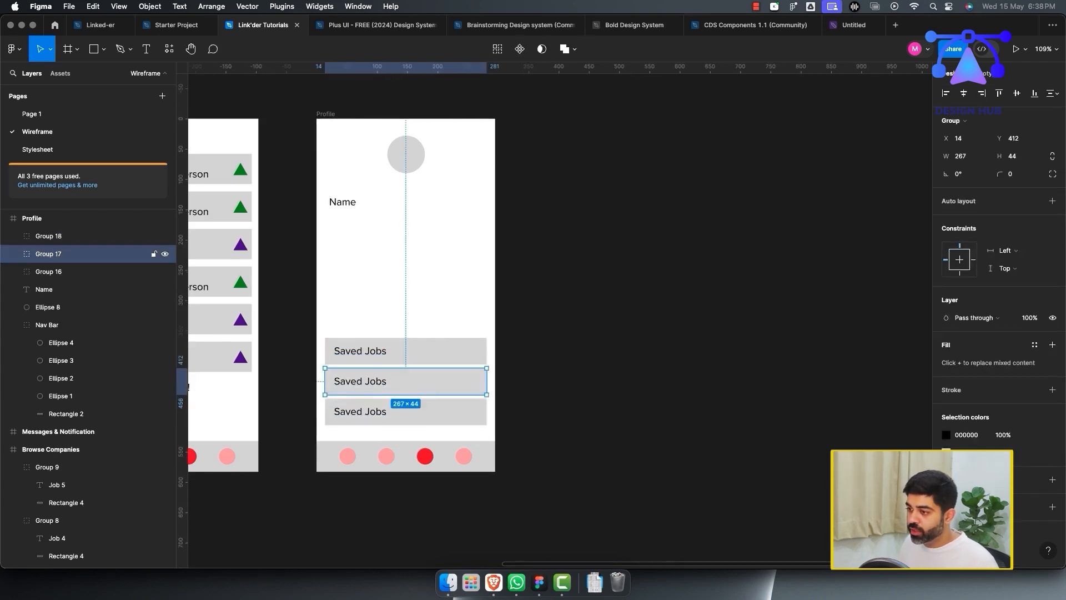
{"action": "double_click", "coordinate": [350, 382]}
{"action": "left_click", "coordinate": [350, 382]}
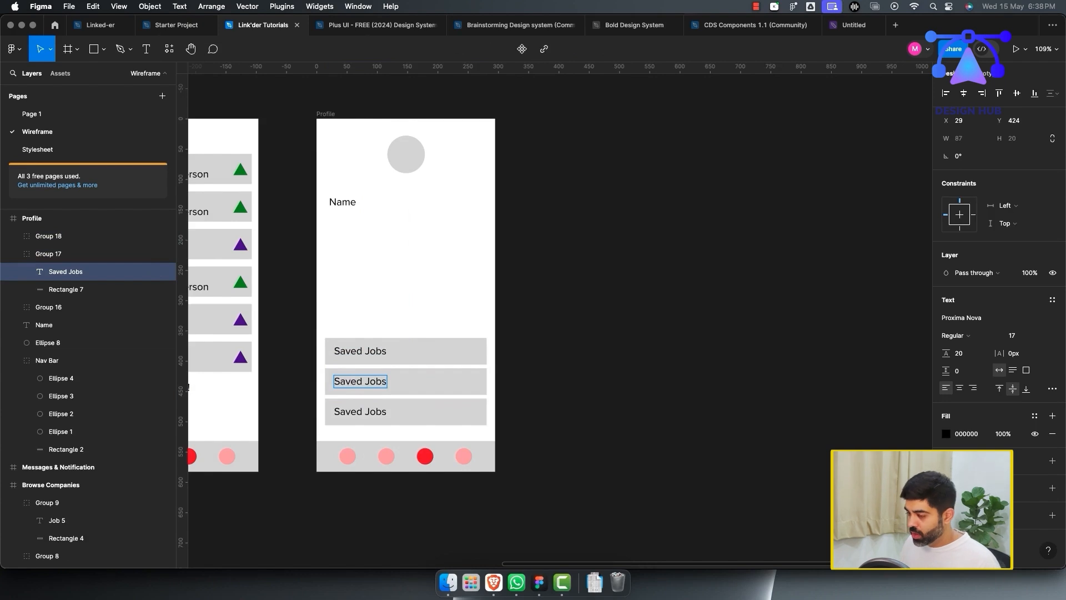
{"action": "key", "text": "super+a"}
{"action": "type", "text": "Appl"}
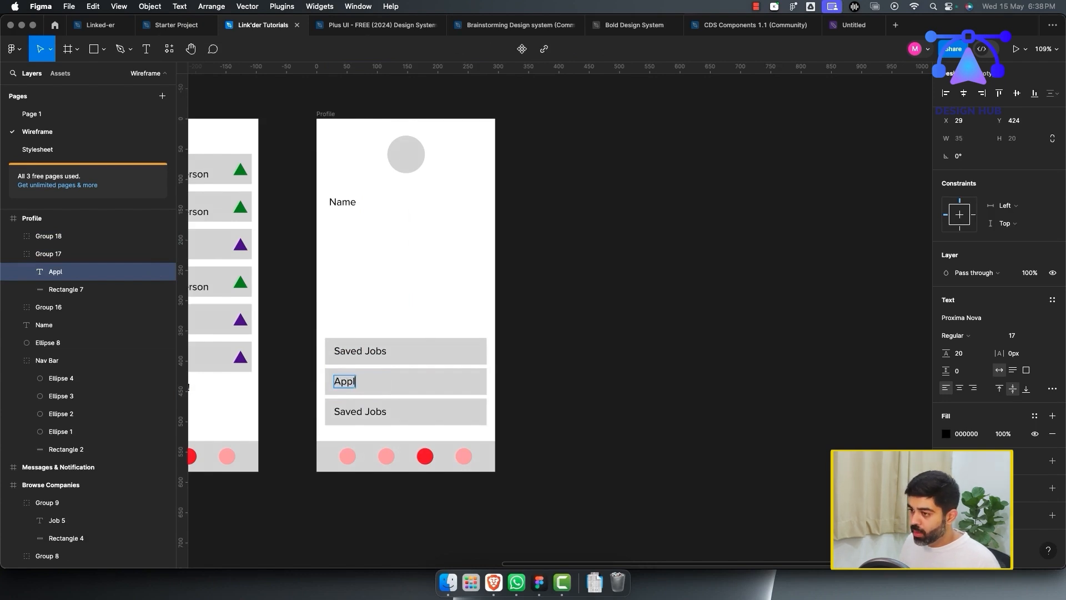
{"action": "type", "text": "ied Jobs"}
{"action": "key", "text": "Escape"}
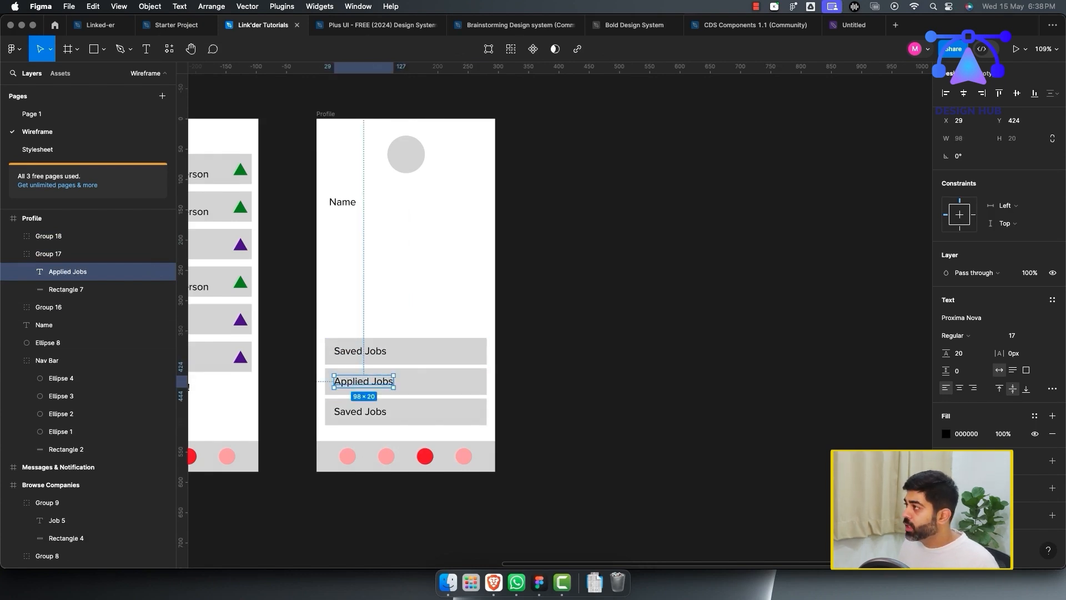
Step: Compare with the flow diagram and the Plus UI wireframe, and delete the extra third row from the Profile screen
{"action": "left_click", "coordinate": [853, 25]}
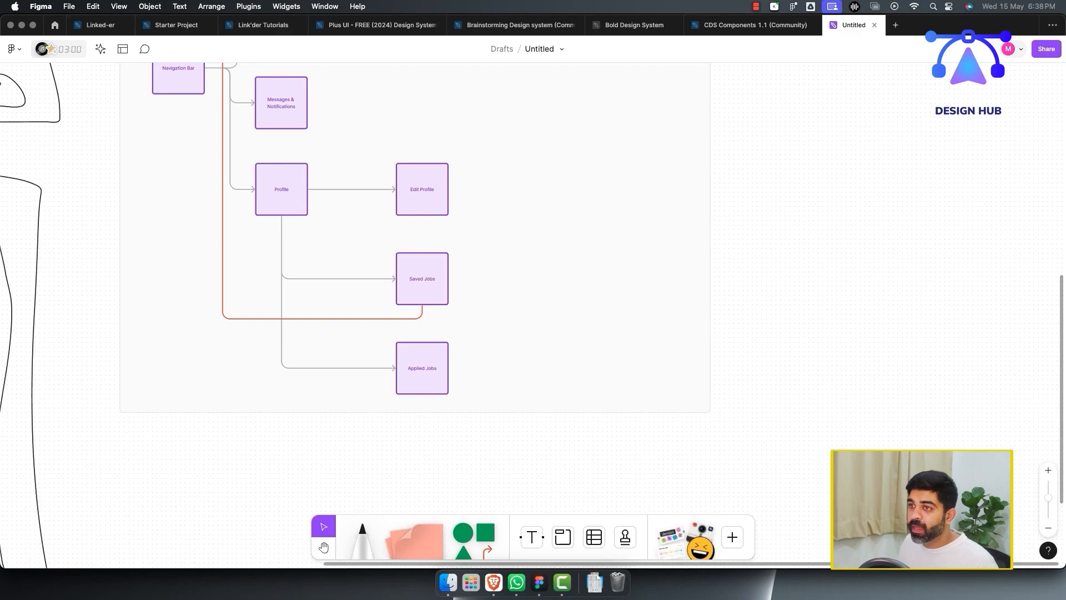
{"action": "left_click", "coordinate": [100, 25]}
{"action": "left_click", "coordinate": [377, 25]}
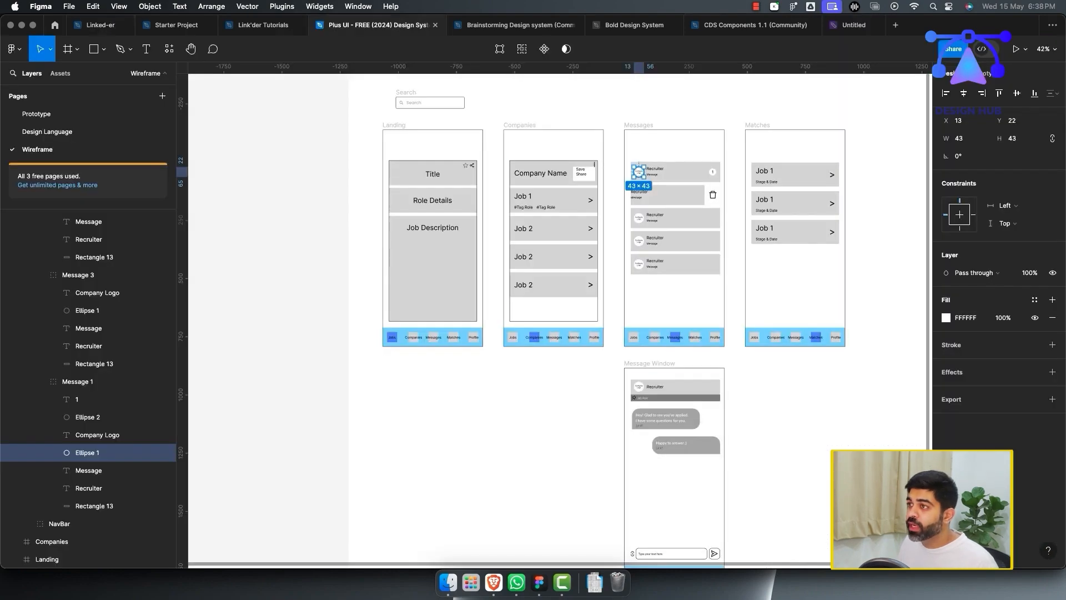
{"action": "left_click", "coordinate": [261, 25]}
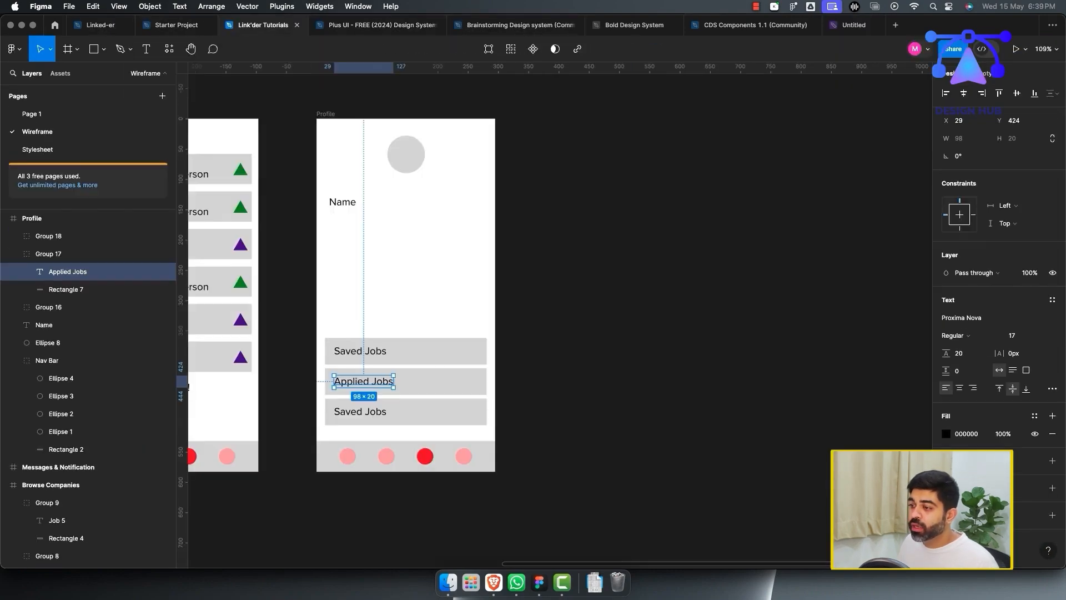
{"action": "key", "text": "Escape"}
{"action": "left_click_drag", "start_coordinate": [279, 398], "coordinate": [525, 428]}
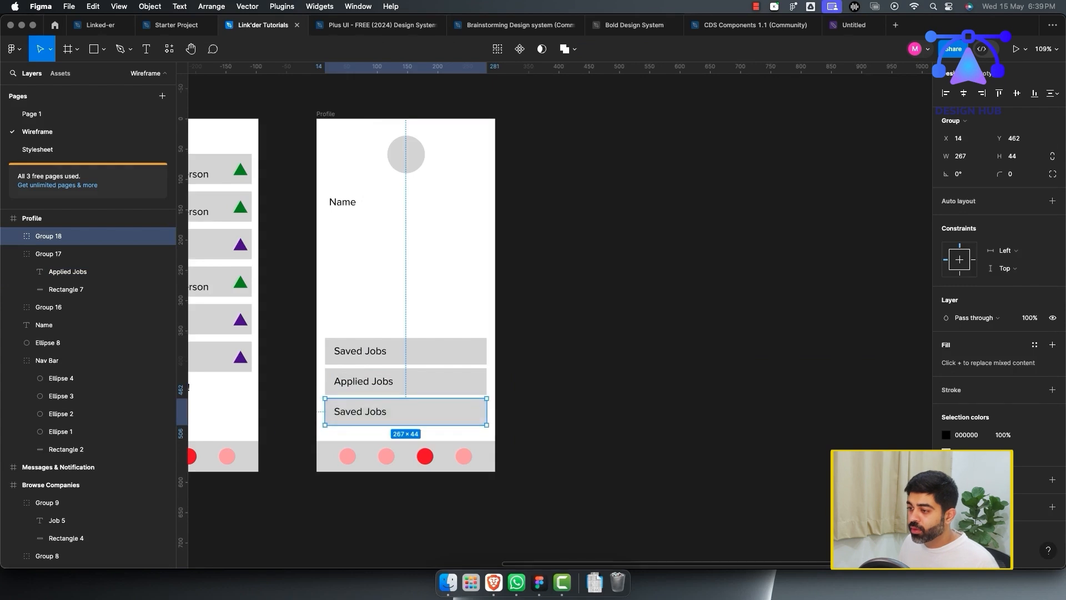
{"action": "key", "text": "Delete"}
{"action": "left_click_drag", "start_coordinate": [305, 325], "coordinate": [421, 421]}
{"action": "key", "text": "Escape"}
Step: Draw a short downward arrow on the Profile screen and place it over the upper right of the picture circle
{"action": "scroll", "coordinate": [446, 219], "scroll_direction": "up", "scroll_amount": 5}
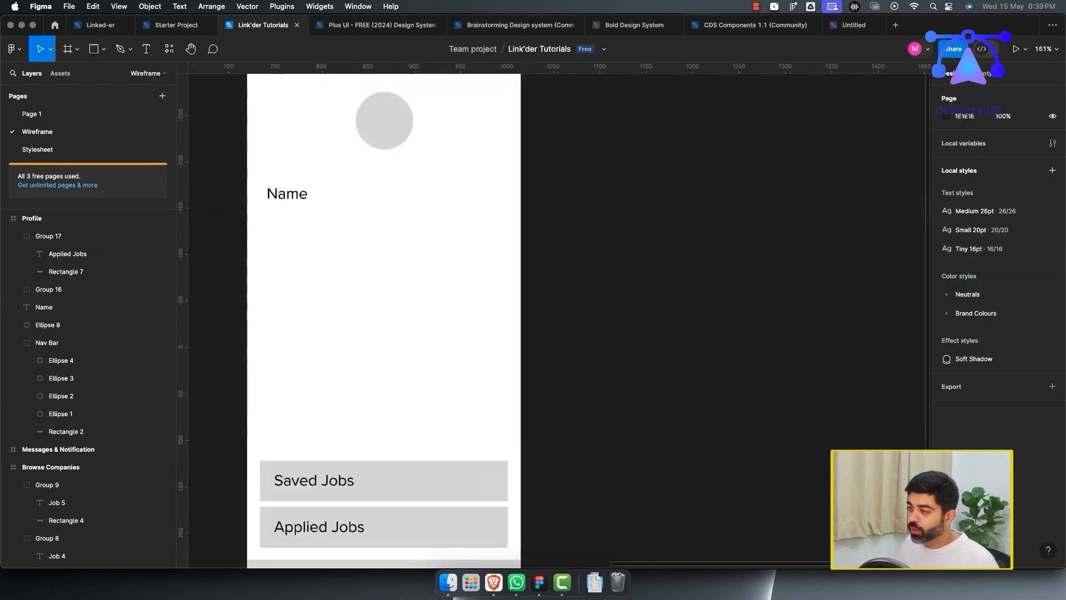
{"action": "scroll", "coordinate": [446, 220], "scroll_direction": "up", "scroll_amount": 1}
{"action": "left_click", "coordinate": [103, 49]}
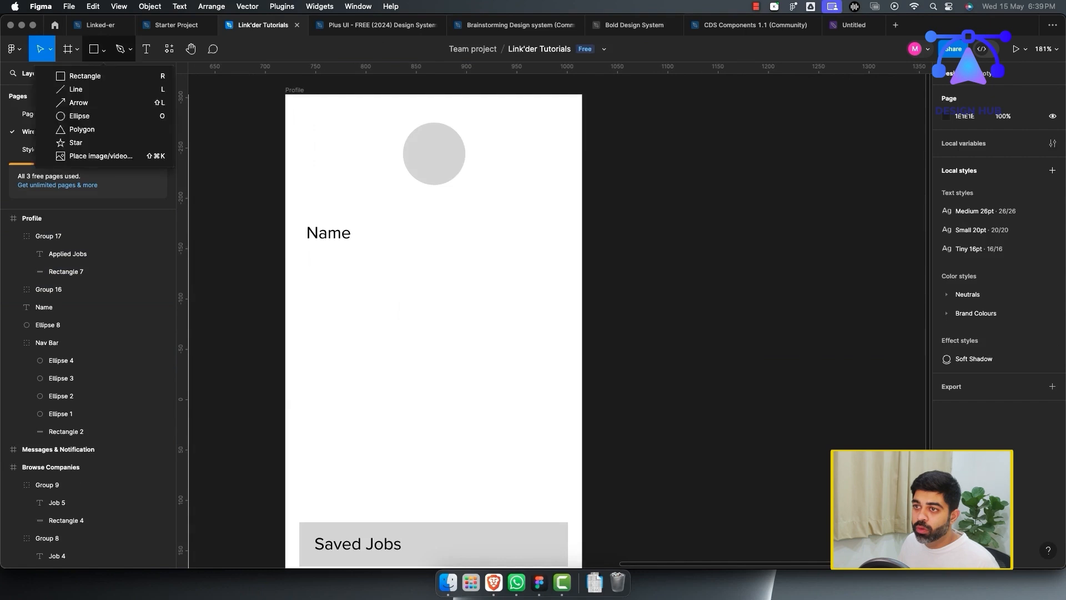
{"action": "left_click", "coordinate": [78, 103]}
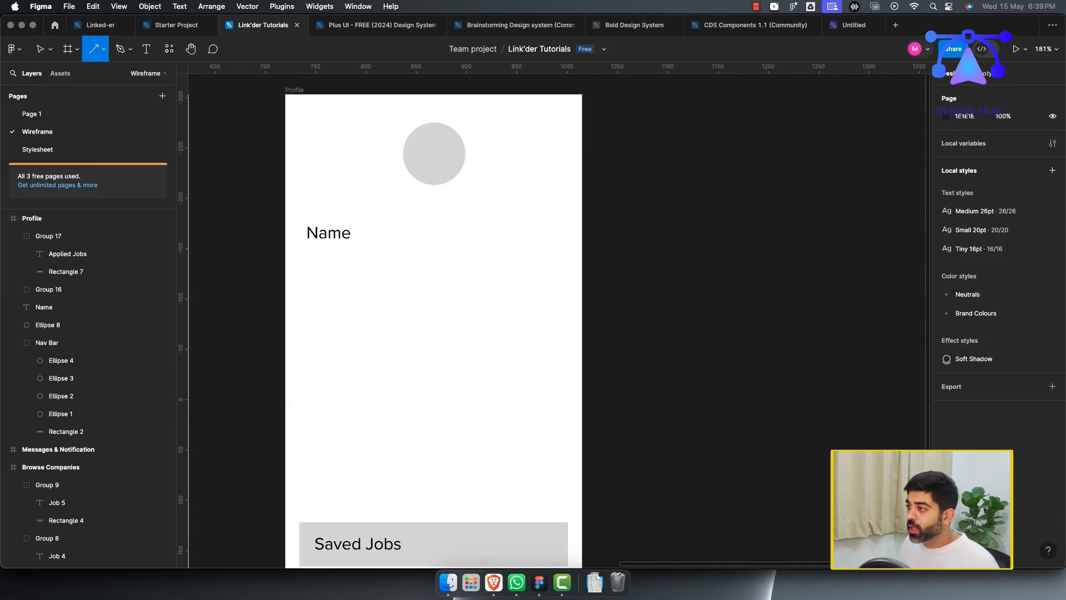
{"action": "left_click_drag", "start_coordinate": [568, 116], "coordinate": [568, 142]}
{"action": "left_click_drag", "start_coordinate": [569, 128], "coordinate": [460, 139]}
{"action": "key", "text": "Escape"}
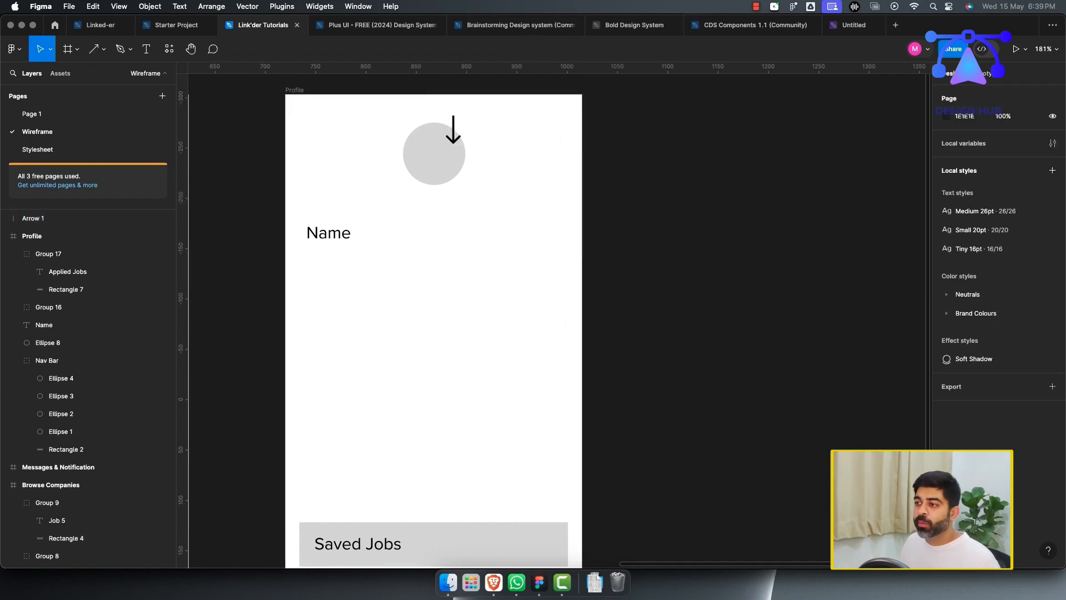
Step: Copy the Name label to Y 168, change the copy to "Skills", and draw a 261 × 107 grey rectangle beneath it
{"action": "left_click", "coordinate": [83, 324]}
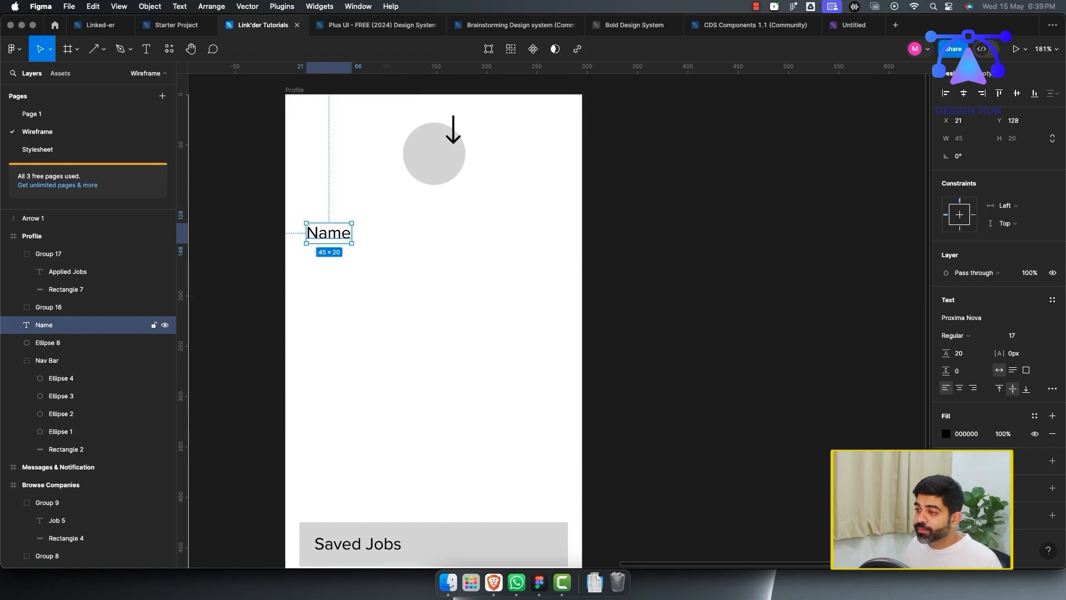
{"action": "left_click_drag", "start_coordinate": [329, 233], "coordinate": [328, 273]}
{"action": "double_click", "coordinate": [328, 274]}
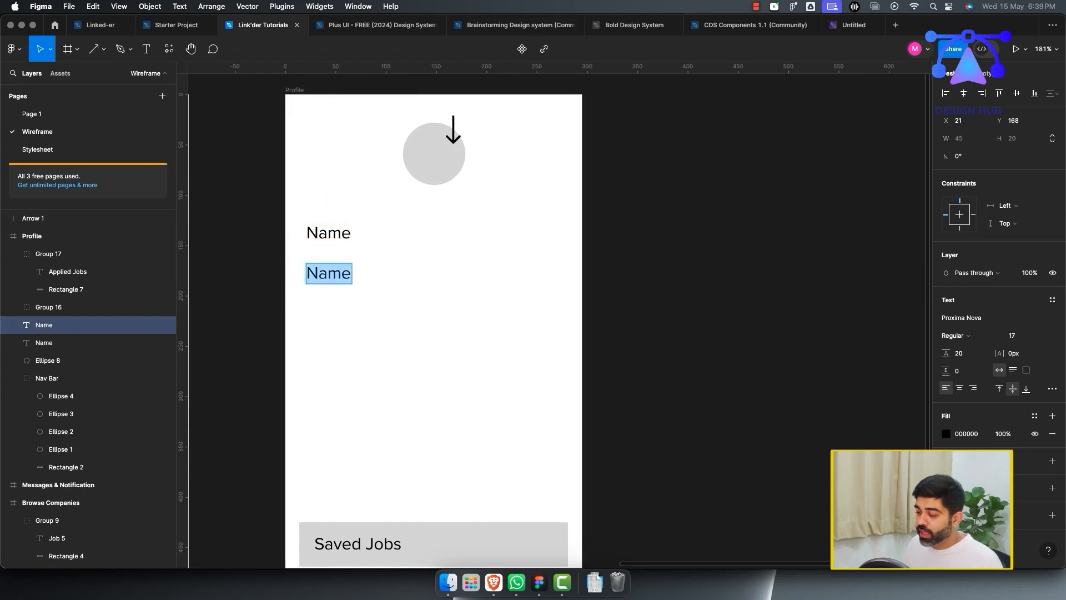
{"action": "type", "text": "Skills"}
{"action": "key", "text": "Escape"}
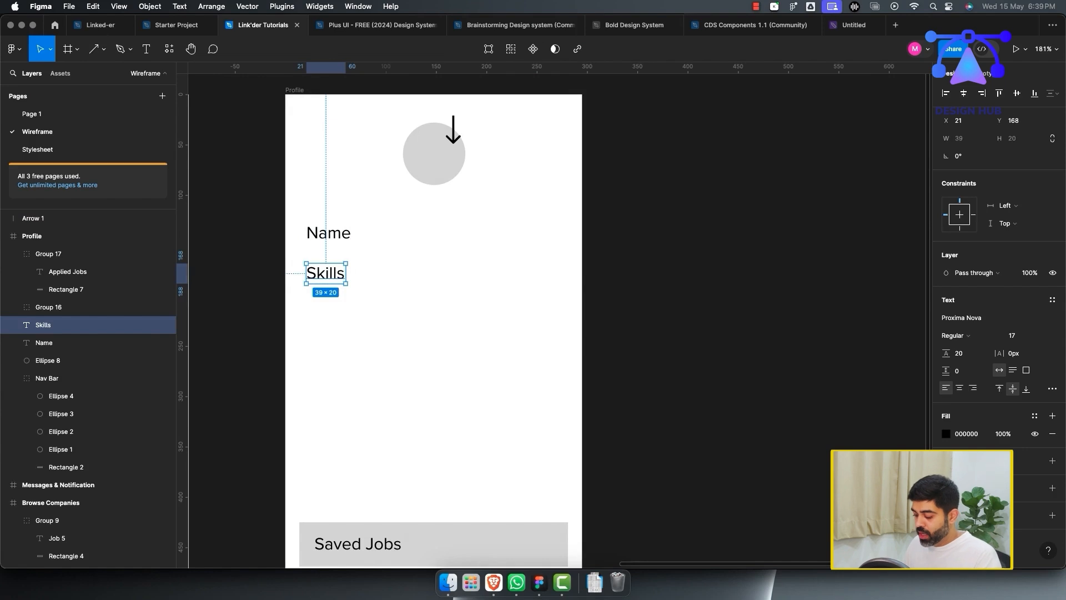
{"action": "key", "text": "r"}
{"action": "left_click_drag", "start_coordinate": [306, 293], "coordinate": [568, 400]}
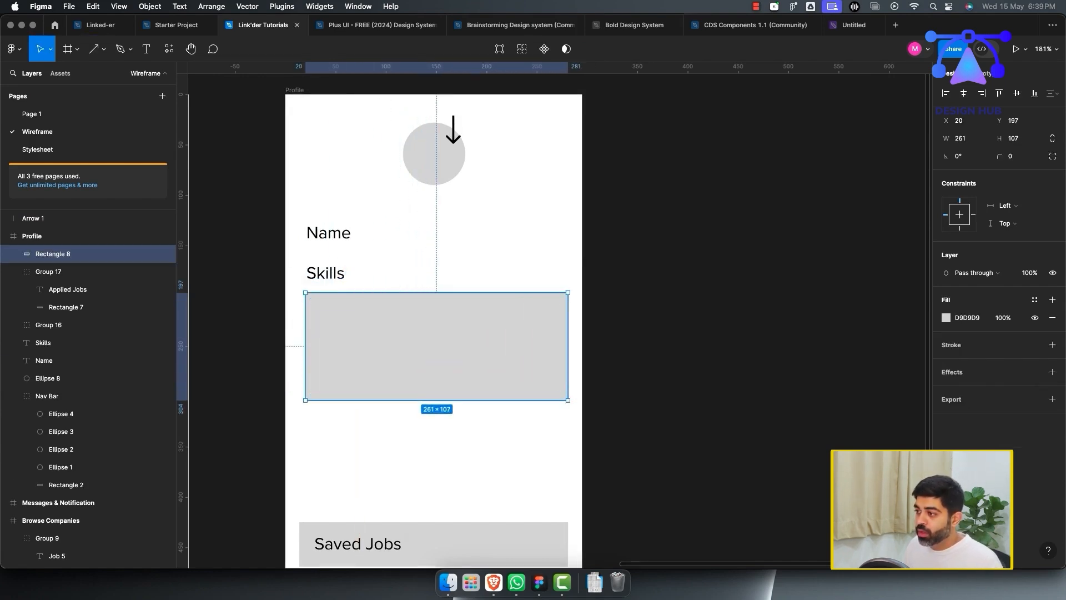
Step: Draw an 82 × 19 rectangle in the upper-left corner of the Skills box and fill it white (FFFFFF)
{"action": "left_click", "coordinate": [103, 49]}
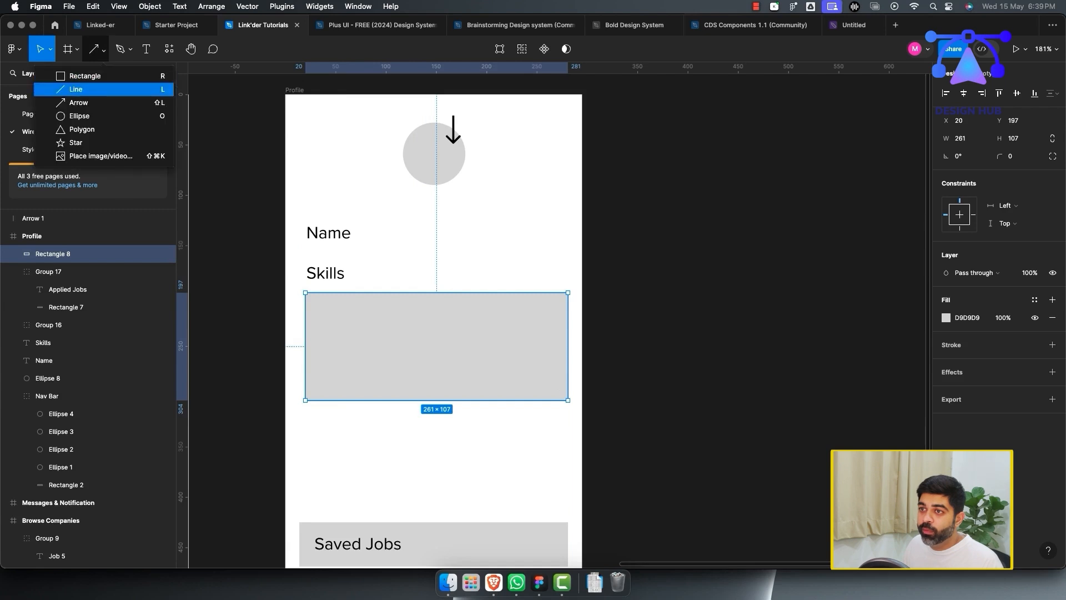
{"action": "left_click", "coordinate": [84, 76]}
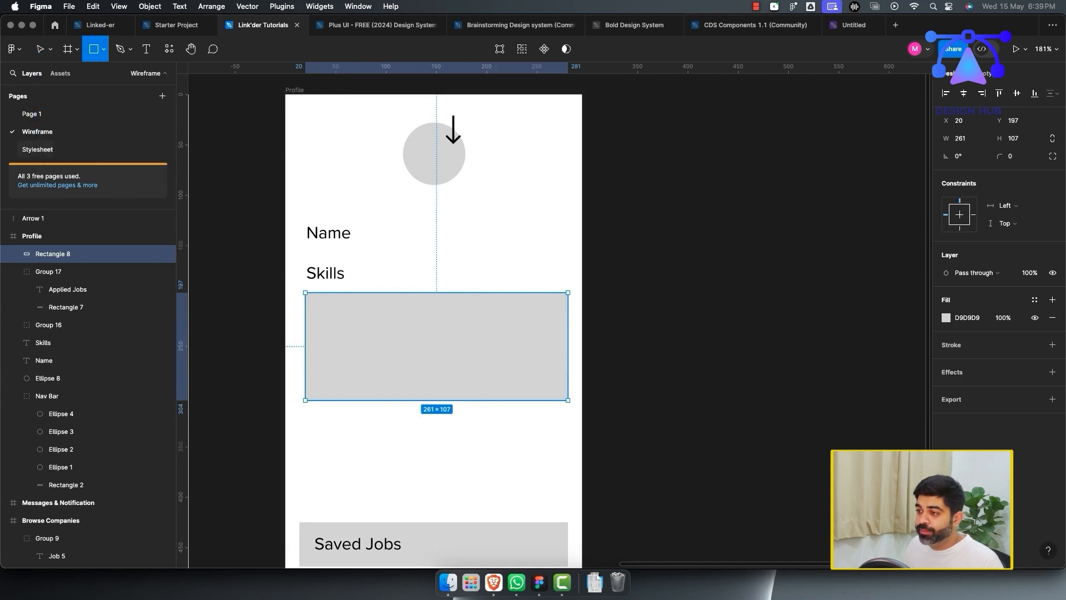
{"action": "mouse_move", "coordinate": [311, 299]}
{"action": "left_mouse_down"}
{"action": "mouse_move", "coordinate": [393, 317]}
{"action": "mouse_move", "coordinate": [352, 327]}
{"action": "mouse_move", "coordinate": [351, 336]}
{"action": "left_mouse_up"}
{"action": "left_click", "coordinate": [946, 318]}
{"action": "left_click", "coordinate": [900, 280]}
Step: Set the small white rectangle's corner radius to 11 so it forms a pill
{"action": "left_click", "coordinate": [1012, 156]}
{"action": "key", "text": "Up"}
{"action": "key", "text": "Up"}
{"action": "key", "text": "Up"}
{"action": "key", "text": "Up"}
{"action": "key", "text": "Up"}
{"action": "key", "text": "Up"}
{"action": "key", "text": "Up"}
{"action": "key", "text": "Up"}
{"action": "key", "text": "Up"}
{"action": "key", "text": "Up"}
{"action": "key", "text": "Up"}
{"action": "left_click", "coordinate": [666, 250]}
Step: Copy the white pill downward to form a column of four and distribute the pills with equal vertical spacing
{"action": "left_click_drag", "start_coordinate": [352, 336], "coordinate": [351, 364]}
{"action": "left_click_drag", "start_coordinate": [351, 365], "coordinate": [351, 391]}
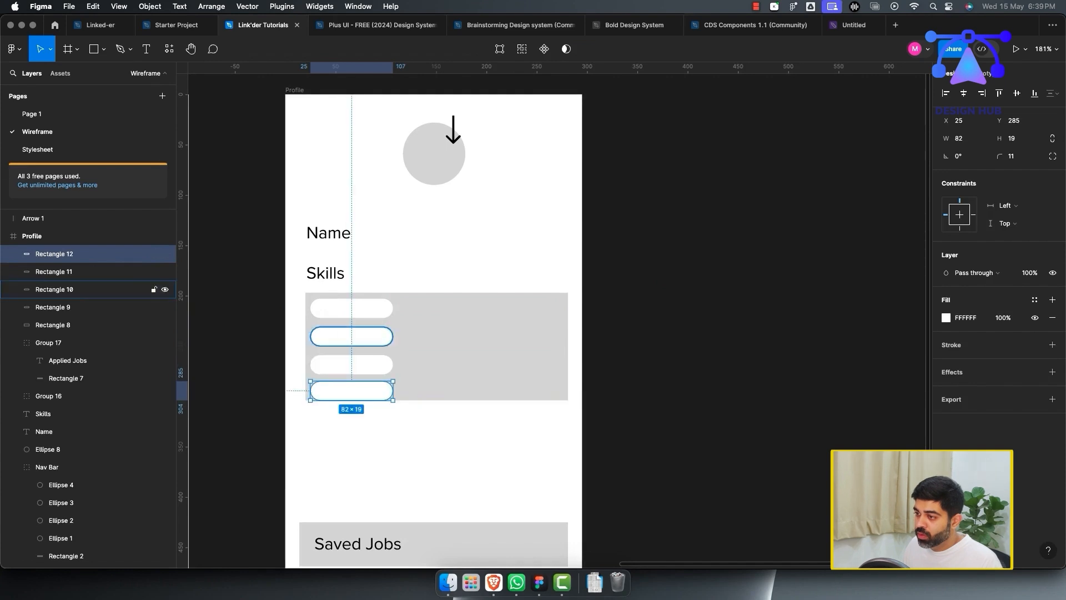
{"action": "left_click", "coordinate": [84, 307], "text": "shift"}
{"action": "left_click", "coordinate": [1052, 93]}
{"action": "left_click", "coordinate": [942, 116]}
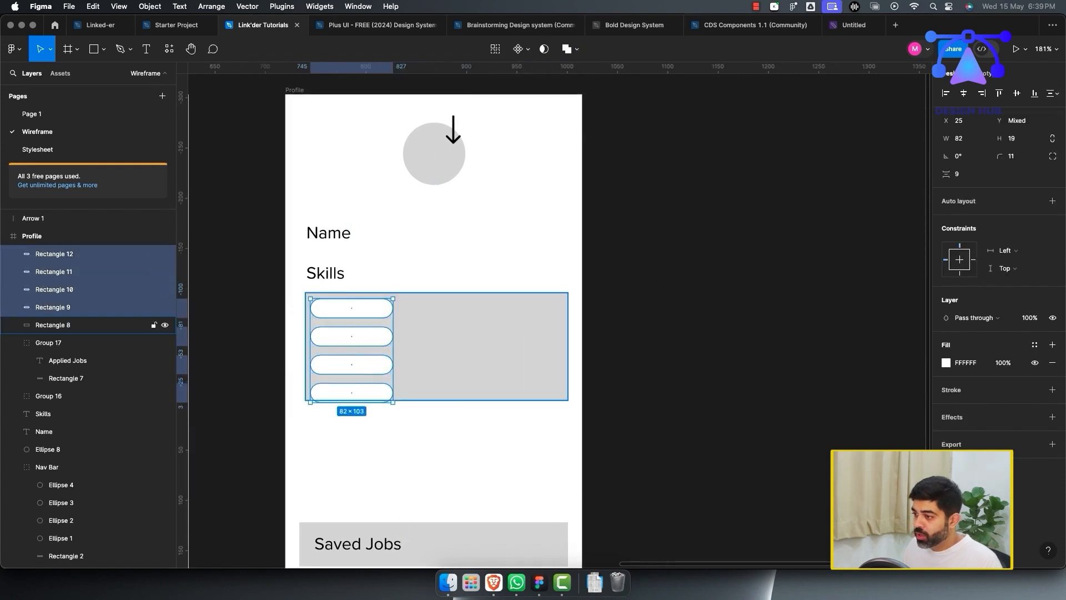
Step: Enlarge the Skills box to 268 × 115 and copy the pill column twice across it, making three columns of four
{"action": "left_click", "coordinate": [53, 325]}
{"action": "left_click_drag", "start_coordinate": [422, 401], "coordinate": [422, 408]}
{"action": "left_click", "coordinate": [53, 307]}
{"action": "left_click", "coordinate": [54, 271], "text": "shift"}
{"action": "left_click", "coordinate": [54, 254], "text": "shift"}
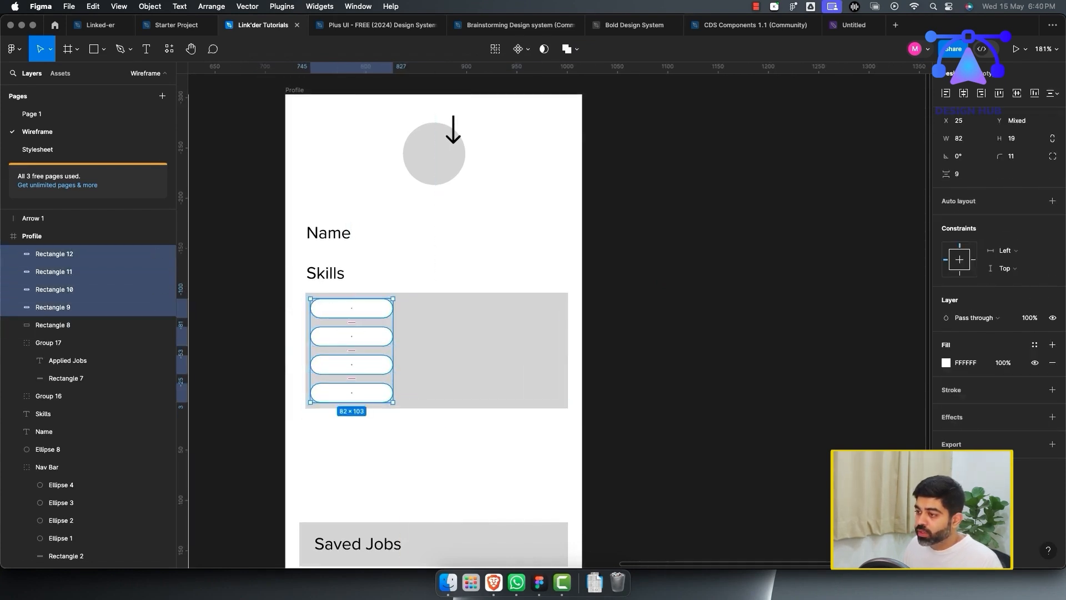
{"action": "left_click_drag", "start_coordinate": [351, 337], "coordinate": [575, 347]}
{"action": "left_click", "coordinate": [627, 355]}
{"action": "left_click", "coordinate": [527, 350]}
{"action": "left_click", "coordinate": [621, 347]}
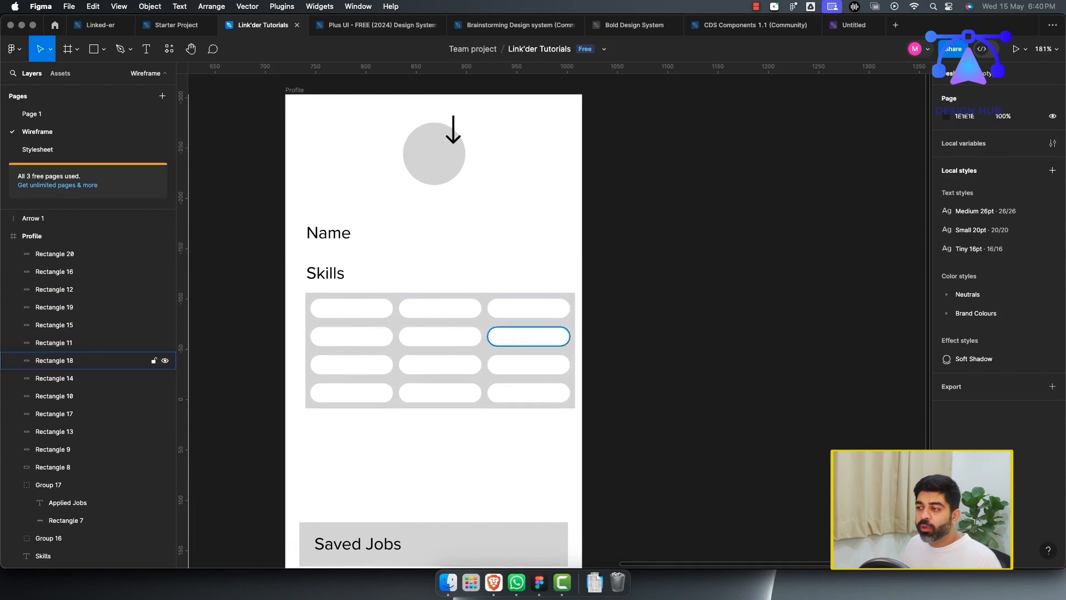
Step: Move the Skills box with all its pills slightly left, aligning it with the left edge of the Saved Jobs row
{"action": "scroll", "coordinate": [529, 285], "scroll_direction": "down", "scroll_amount": 3}
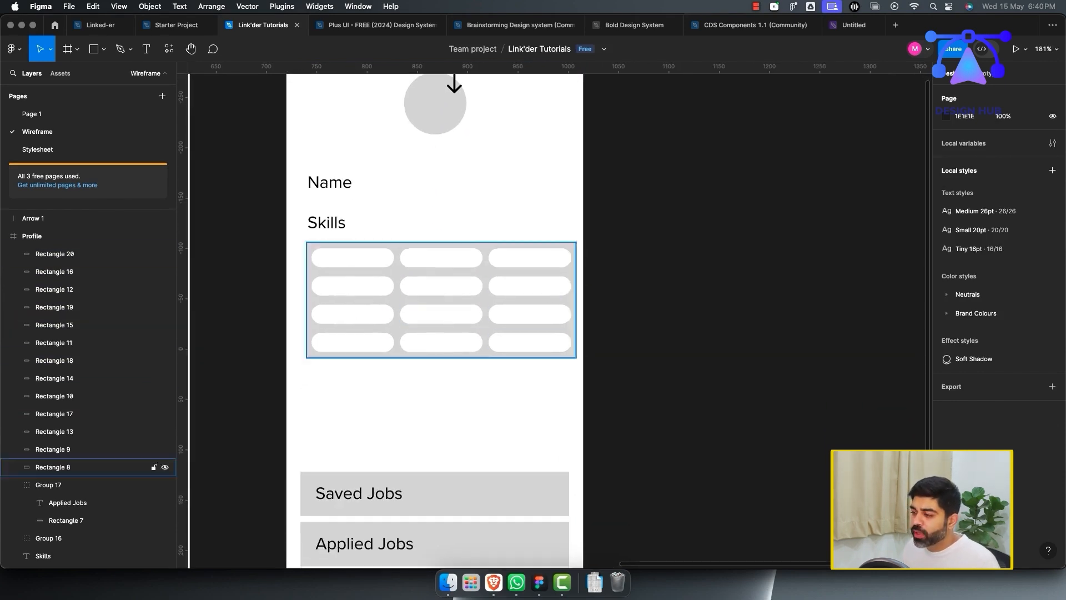
{"action": "left_click_drag", "start_coordinate": [258, 238], "coordinate": [670, 377]}
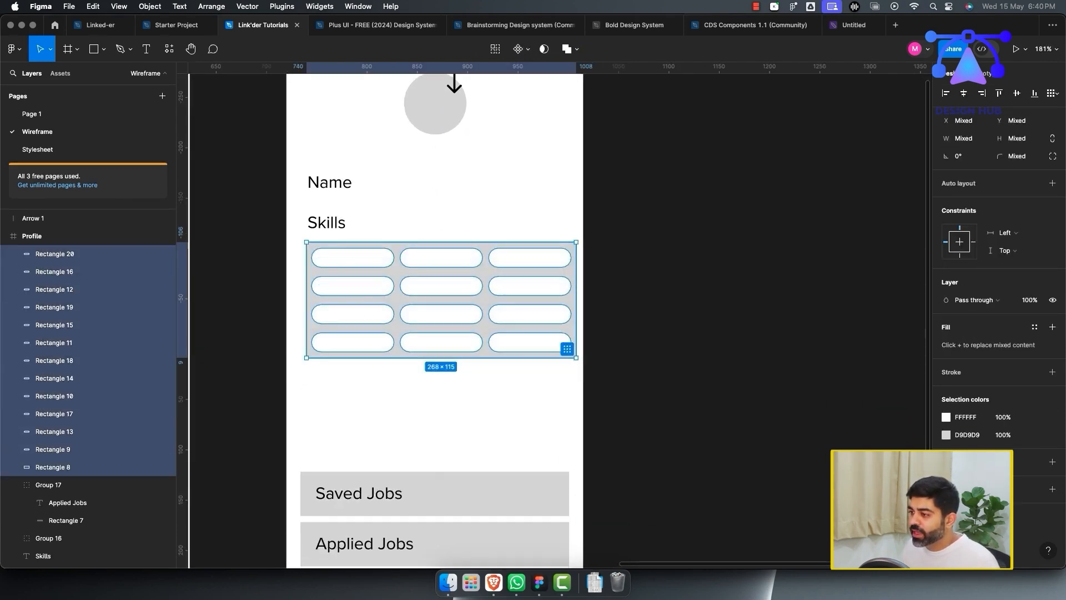
{"action": "left_click_drag", "start_coordinate": [444, 300], "coordinate": [438, 300]}
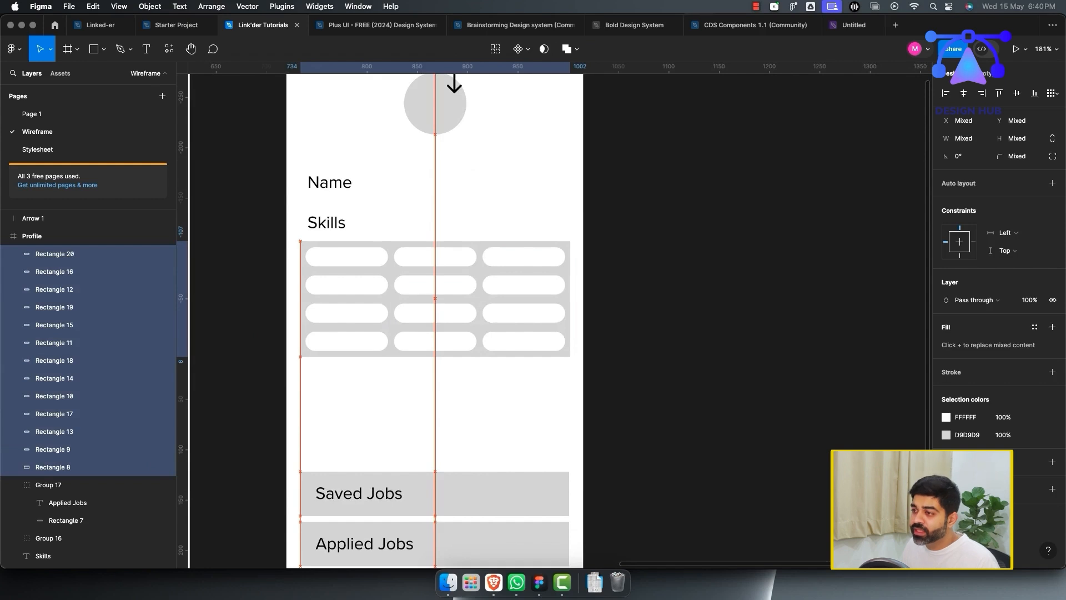
{"action": "key", "text": "Escape"}
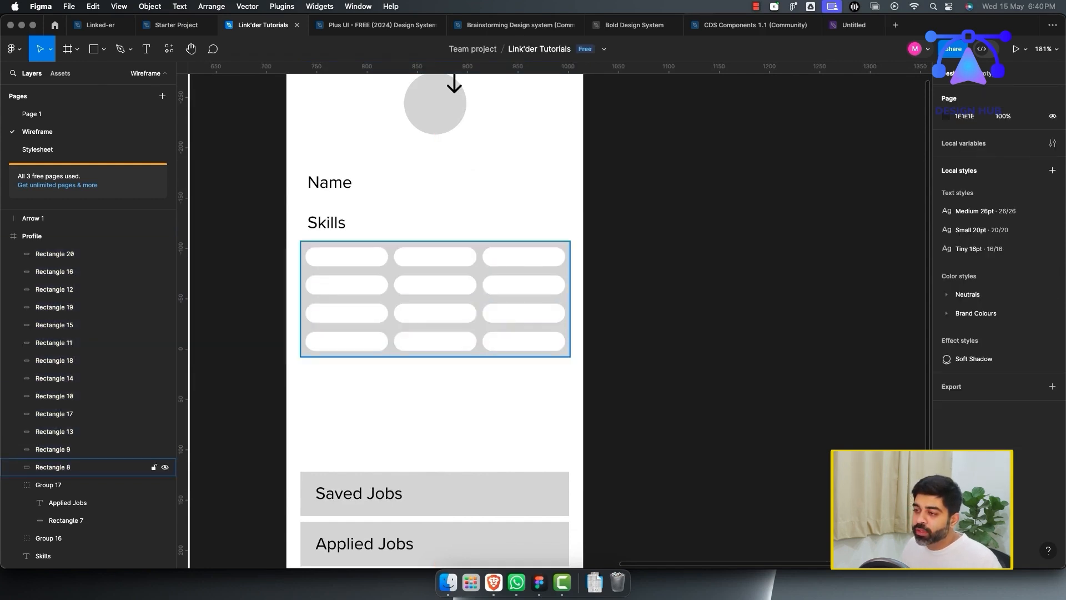
{"action": "scroll", "coordinate": [467, 418], "scroll_direction": "down", "scroll_amount": 2}
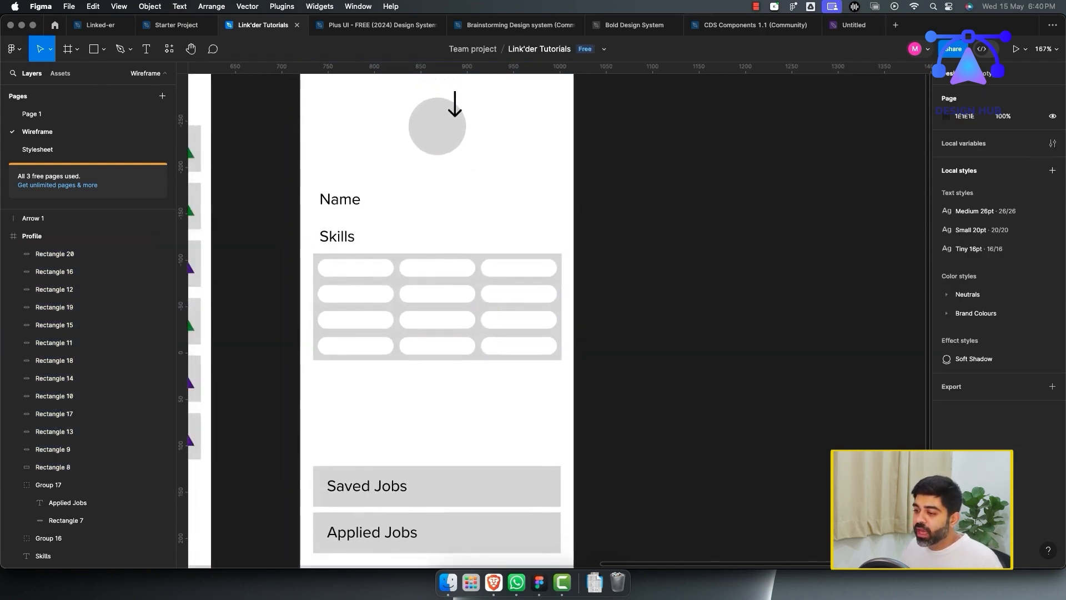
{"action": "scroll", "coordinate": [472, 425], "scroll_direction": "down", "scroll_amount": 2}
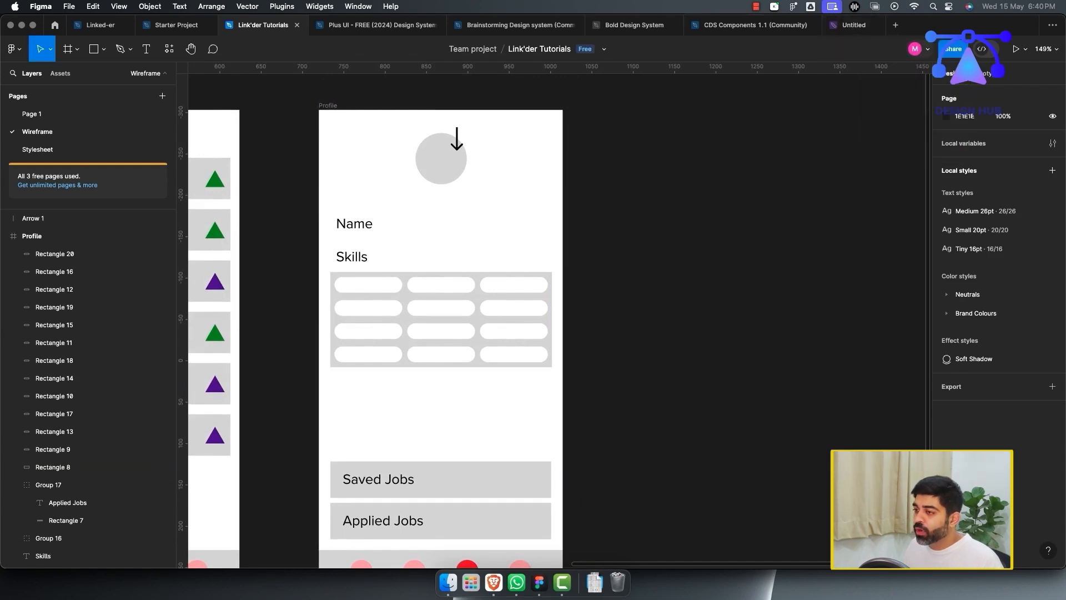
Step: Move the Skills label and its pill box down to just above the Saved Jobs row on the Profile screen
{"action": "left_click_drag", "start_coordinate": [305, 245], "coordinate": [711, 388]}
{"action": "left_click_drag", "start_coordinate": [452, 319], "coordinate": [453, 408]}
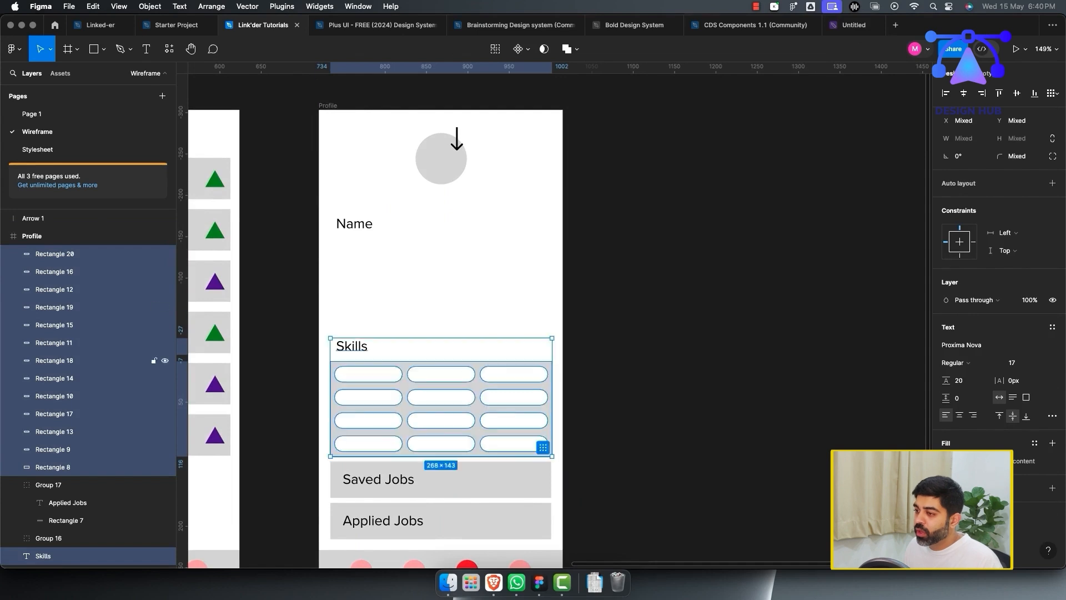
{"action": "left_click", "coordinate": [444, 294]}
Step: Duplicate the Name label below the original and change the copy's text to "Experience"
{"action": "left_click", "coordinate": [354, 223]}
{"action": "left_click_drag", "start_coordinate": [354, 224], "coordinate": [354, 257]}
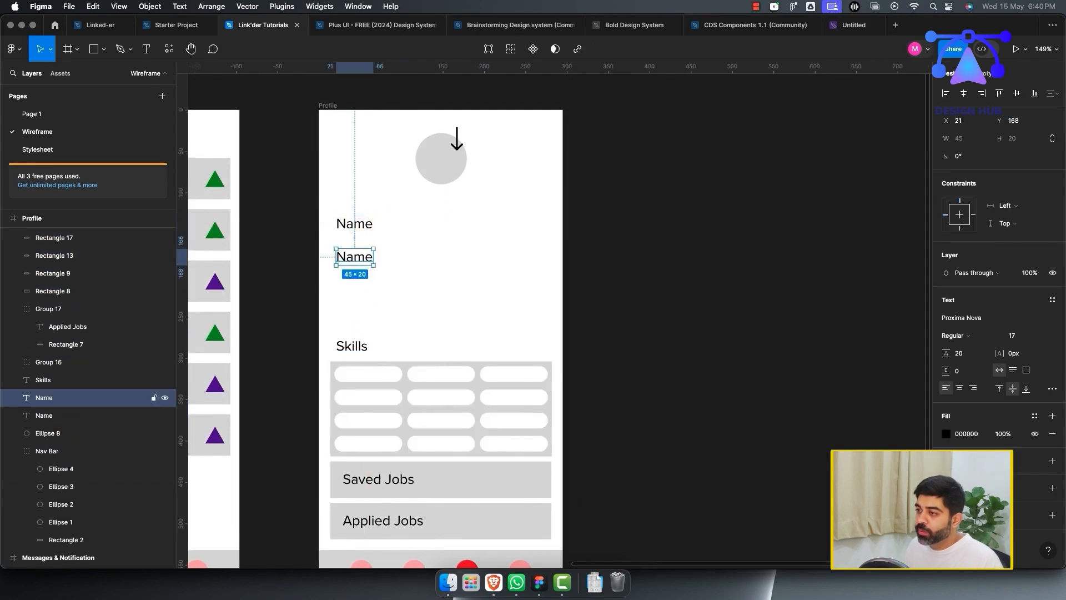
{"action": "key", "text": "Return"}
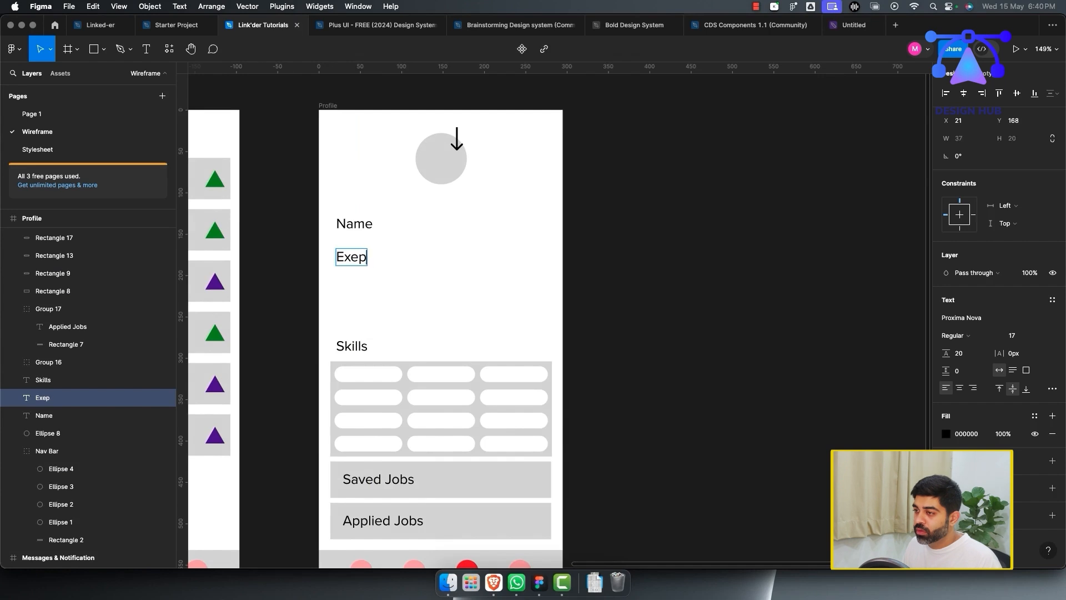
{"action": "type", "text": "Experience"}
{"action": "key", "text": "Escape"}
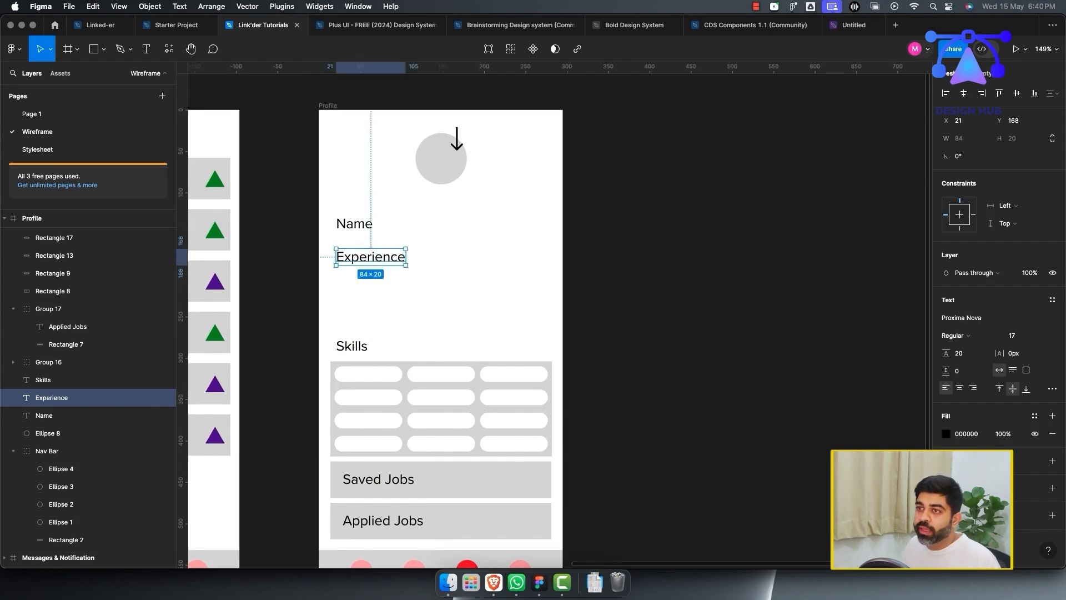
Step: Draw a 268 × 65 grey rectangle below the Experience label, its left edge aligned with the Skills box
{"action": "key", "text": "r"}
{"action": "left_click_drag", "start_coordinate": [327, 276], "coordinate": [552, 330]}
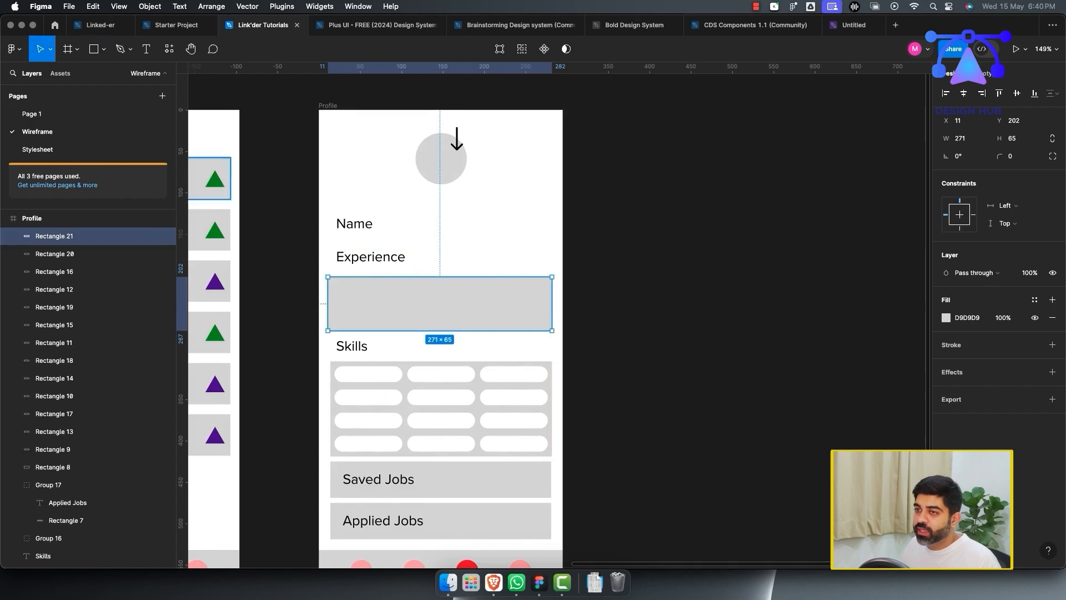
{"action": "left_click_drag", "start_coordinate": [328, 304], "coordinate": [331, 303]}
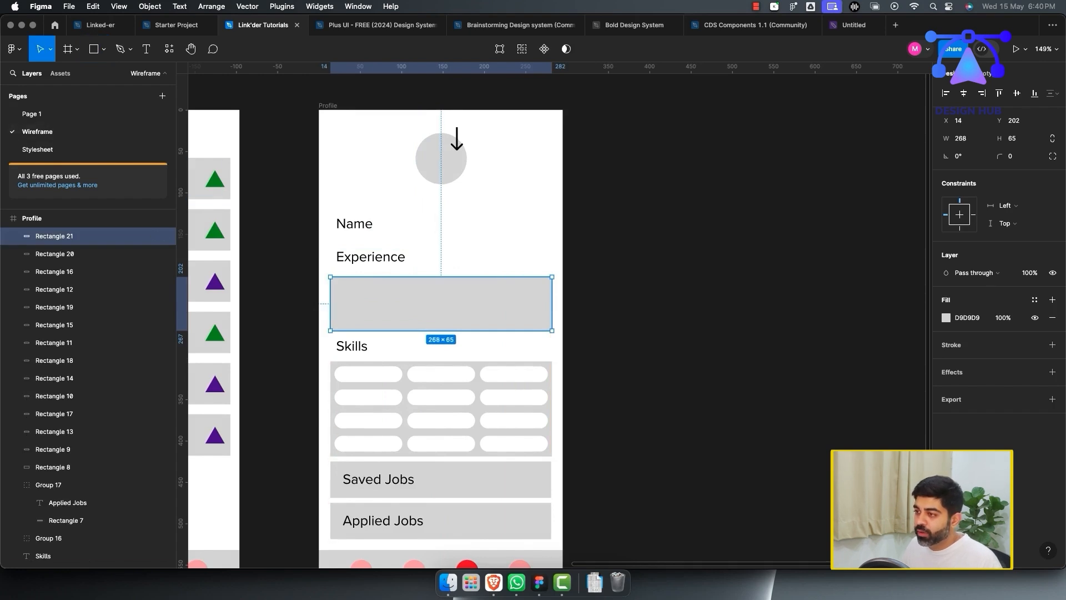
Step: Move the Experience label up close beneath Name and make the grey box below it taller, extending it upward
{"action": "double_click", "coordinate": [370, 257]}
{"action": "left_click", "coordinate": [377, 295]}
{"action": "left_click", "coordinate": [370, 257]}
{"action": "left_click_drag", "start_coordinate": [370, 258], "coordinate": [369, 246]}
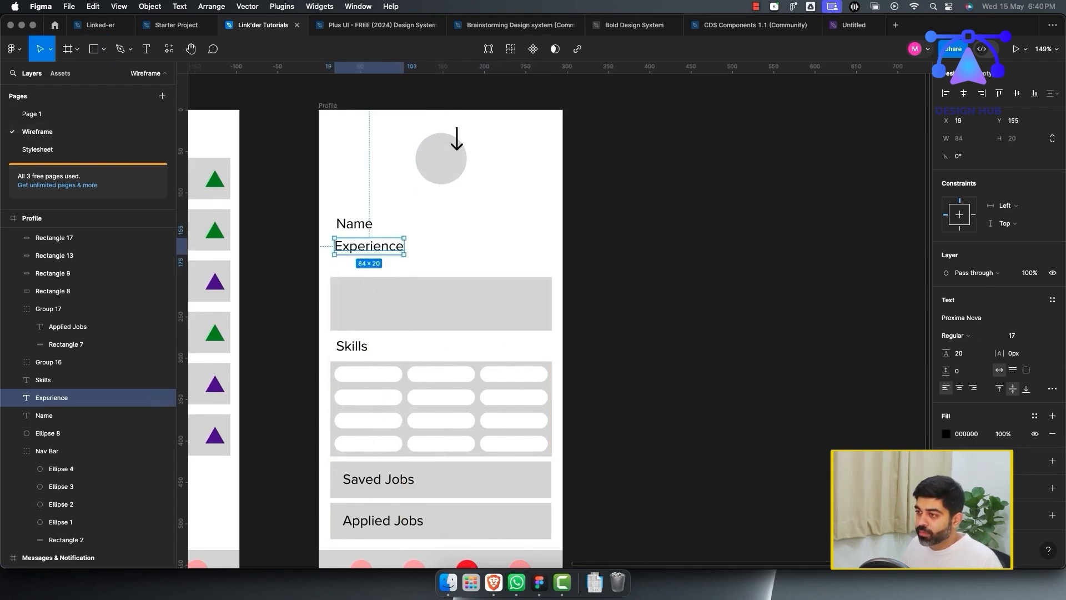
{"action": "left_click_drag", "start_coordinate": [383, 300], "coordinate": [395, 330]}
{"action": "left_click", "coordinate": [547, 343]}
Step: Examine the wireframe screens side by side, checking the repeated skill pills on the Profile screen
{"action": "scroll", "coordinate": [548, 343], "scroll_direction": "down", "scroll_amount": 5}
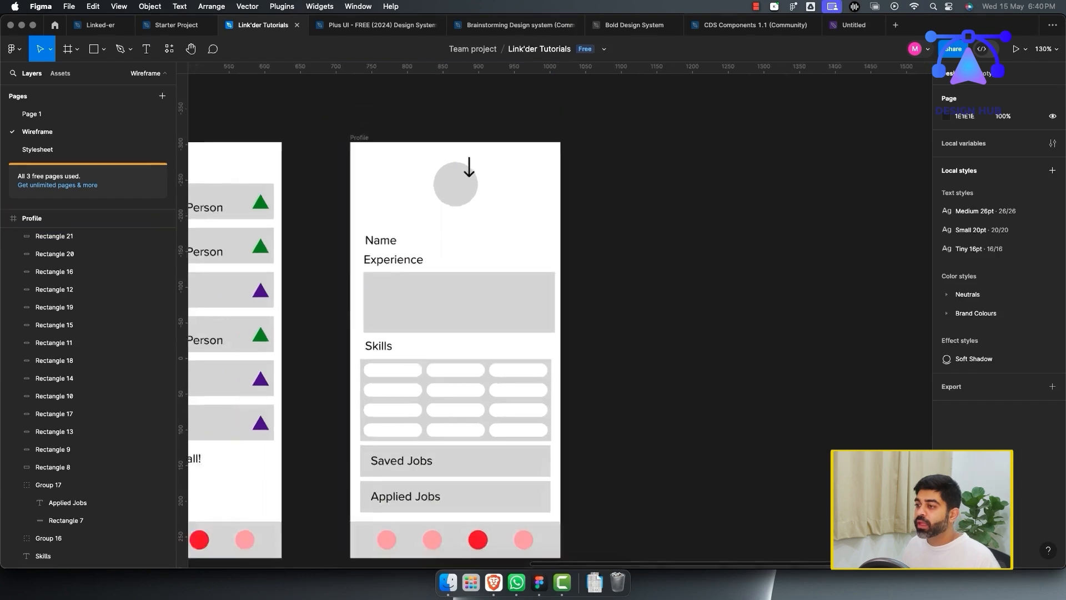
{"action": "scroll", "coordinate": [472, 344], "scroll_direction": "down", "scroll_amount": 5}
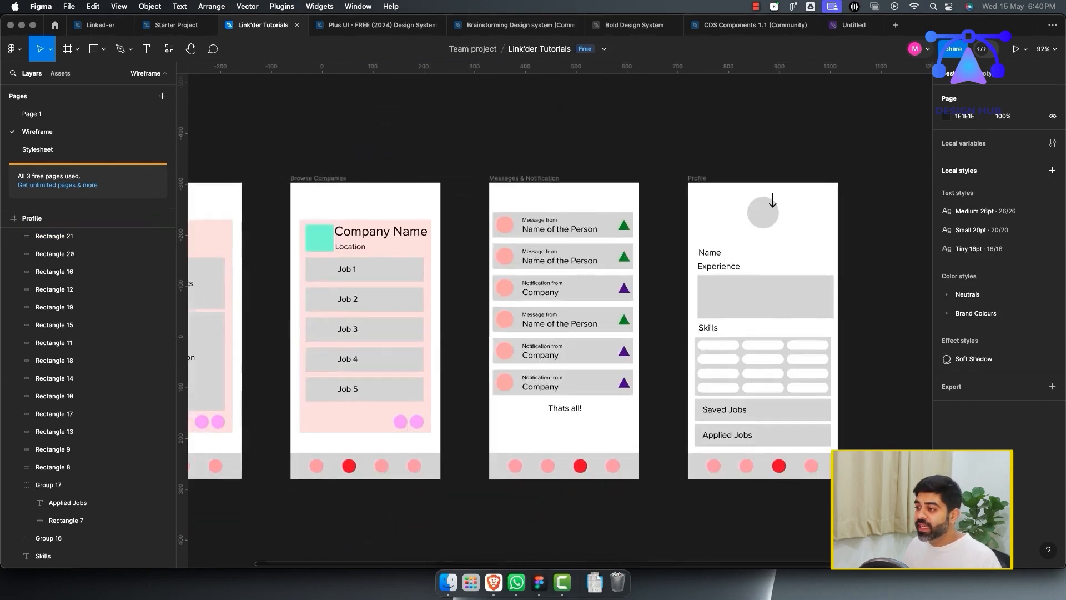
{"action": "scroll", "coordinate": [559, 328], "scroll_direction": "left", "scroll_amount": 1}
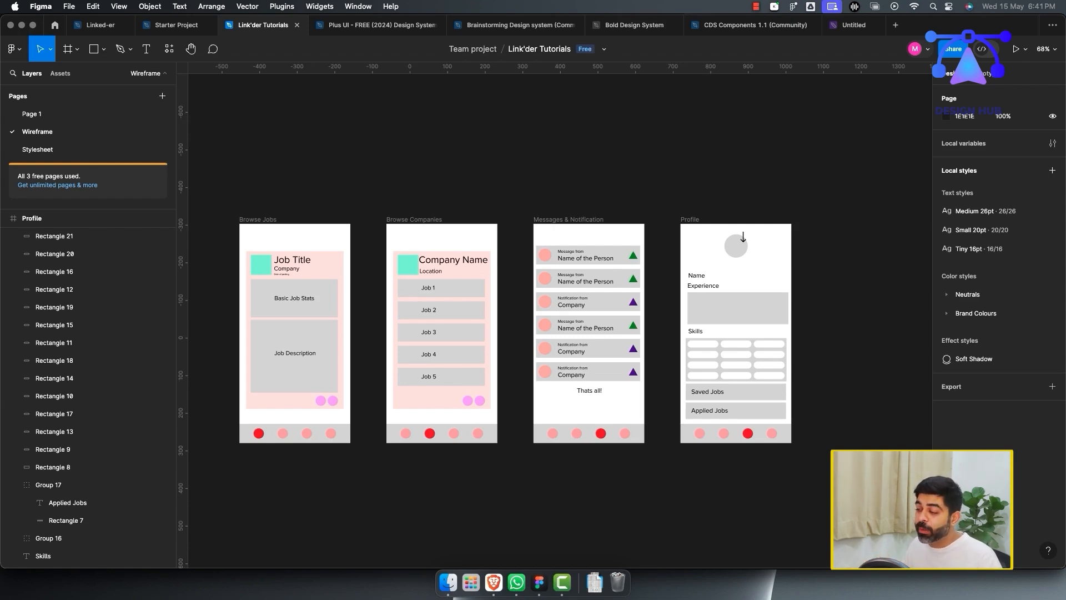
{"action": "scroll", "coordinate": [707, 346], "scroll_direction": "up", "scroll_amount": 5}
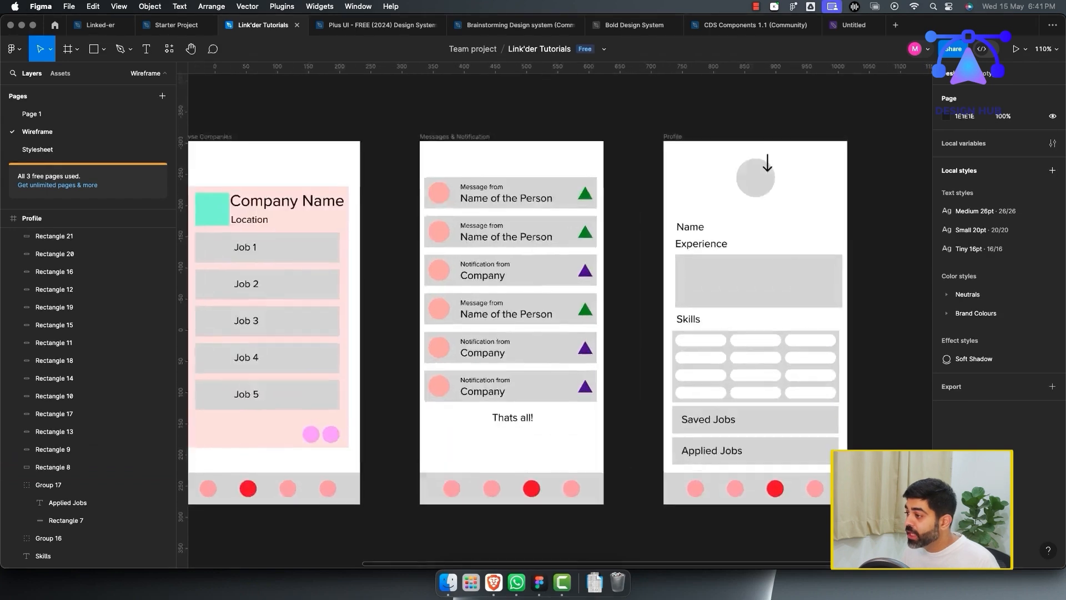
{"action": "left_click", "coordinate": [703, 339]}
{"action": "left_click", "coordinate": [700, 359], "text": "shift"}
{"action": "left_click", "coordinate": [701, 378], "text": "shift"}
{"action": "left_click", "coordinate": [701, 398], "text": "shift"}
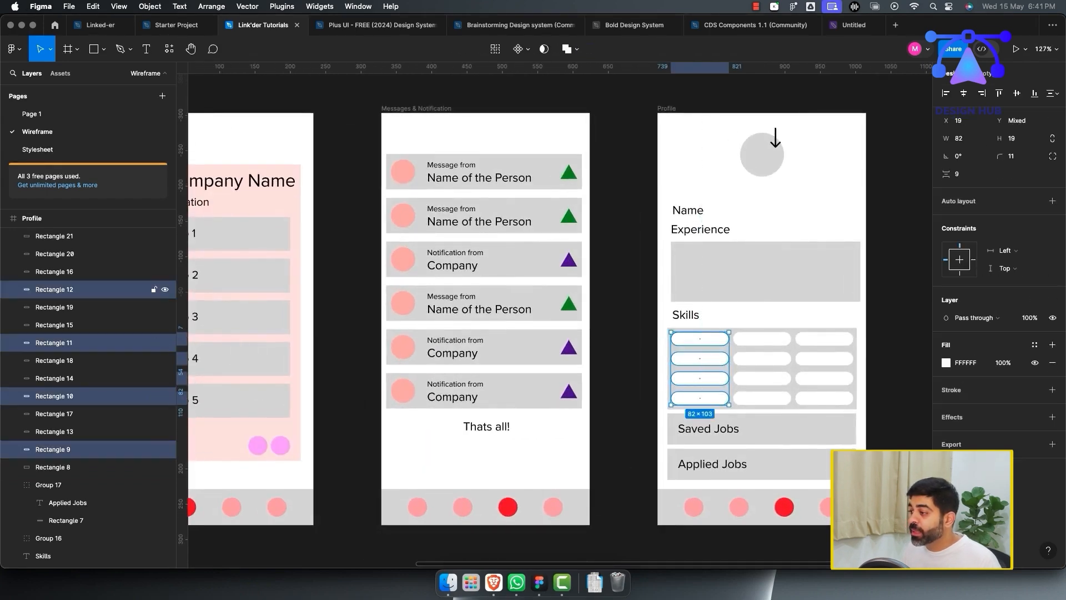
{"action": "left_click", "coordinate": [760, 398]}
{"action": "left_click", "coordinate": [762, 378]}
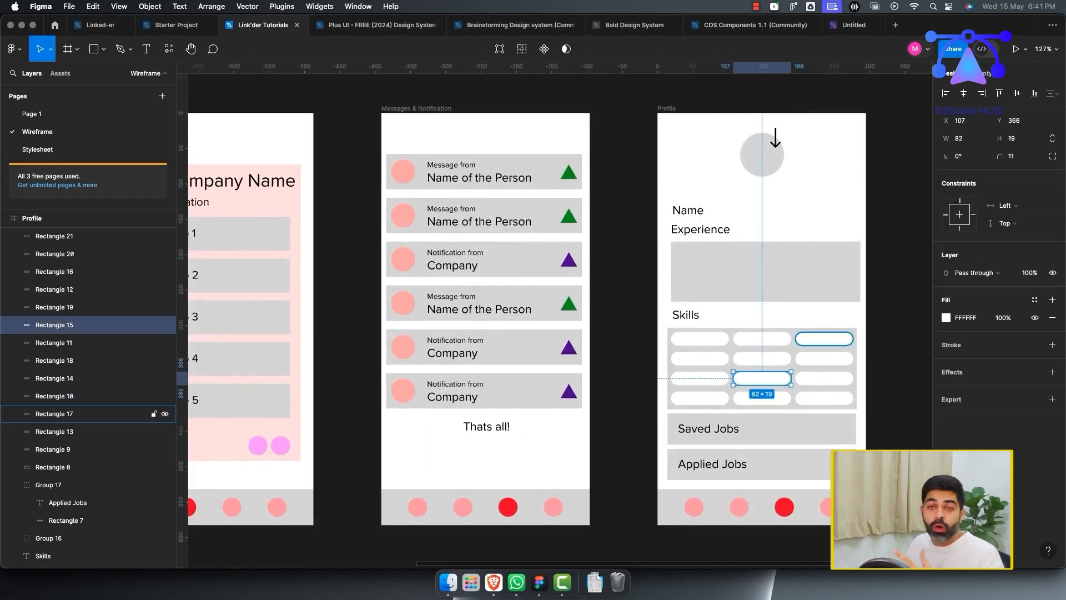
Step: Examine the repeated job rows on the Browse Companies screen, from Job 1 to Job 5
{"action": "scroll", "coordinate": [522, 184], "scroll_direction": "left", "scroll_amount": 3}
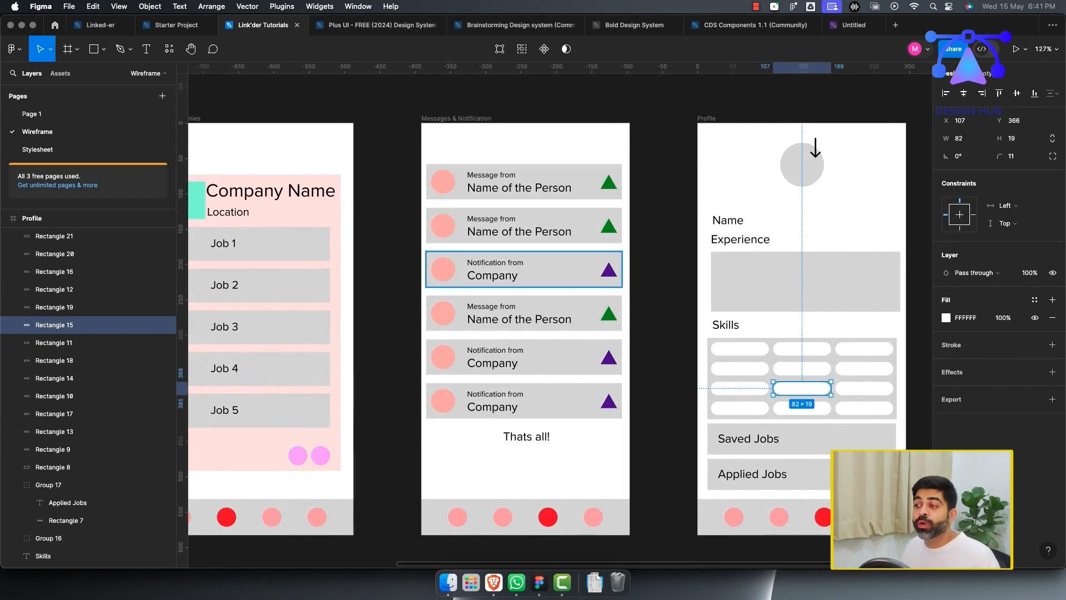
{"action": "scroll", "coordinate": [557, 297], "scroll_direction": "left", "scroll_amount": 5}
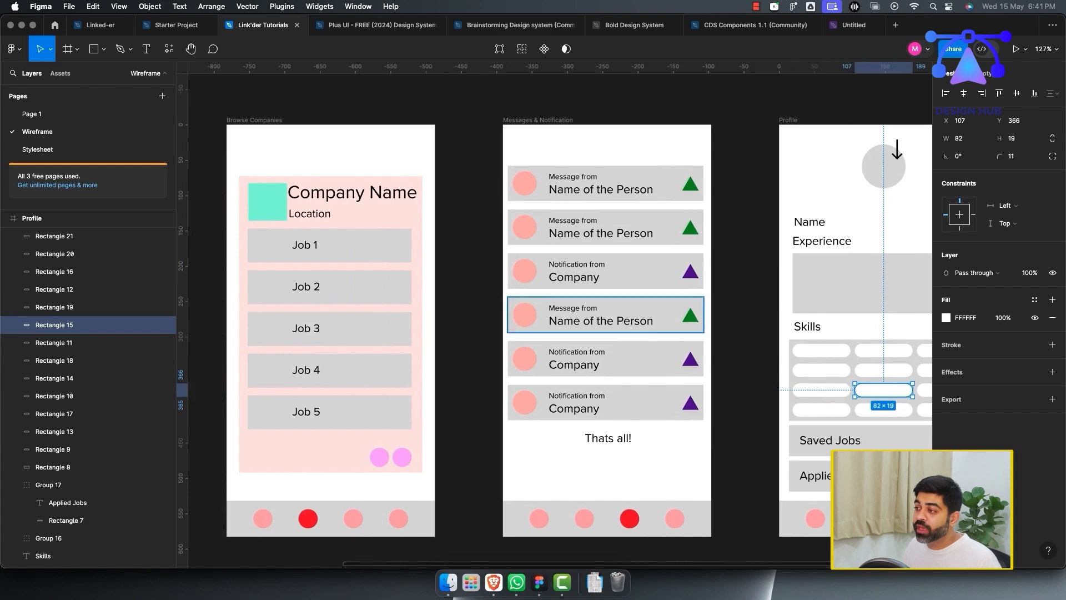
{"action": "scroll", "coordinate": [561, 321], "scroll_direction": "down", "scroll_amount": 3}
{"action": "scroll", "coordinate": [597, 317], "scroll_direction": "left", "scroll_amount": 5}
{"action": "scroll", "coordinate": [597, 300], "scroll_direction": "down", "scroll_amount": 1}
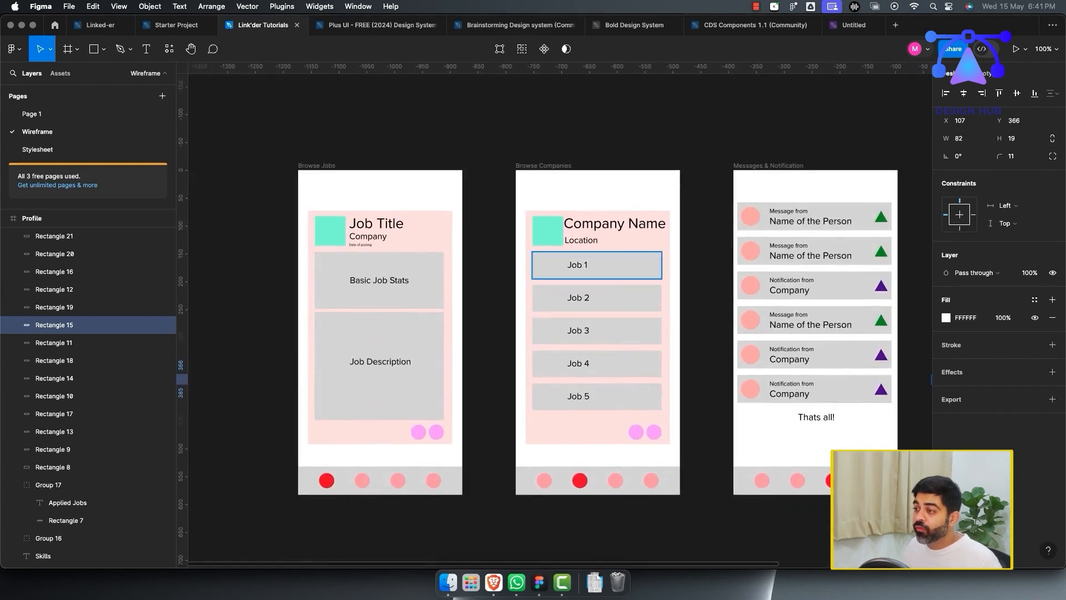
{"action": "left_click", "coordinate": [588, 265]}
{"action": "left_click", "coordinate": [596, 298]}
{"action": "left_click", "coordinate": [596, 331]}
{"action": "left_click", "coordinate": [597, 363]}
{"action": "left_click", "coordinate": [597, 397]}
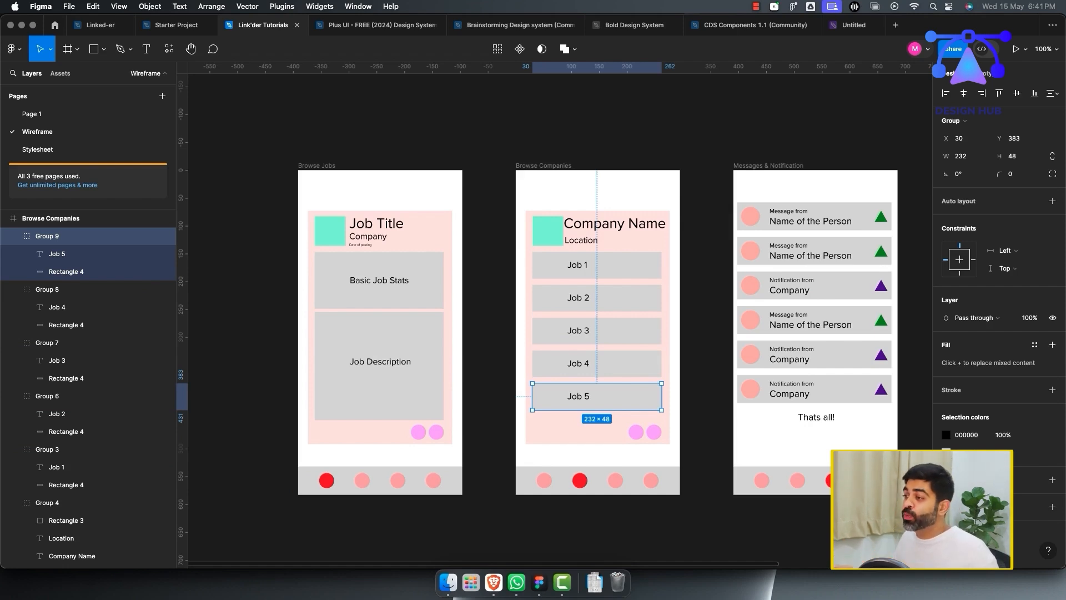
Step: Switch to the open Untitled file
{"action": "scroll", "coordinate": [651, 396], "scroll_direction": "down", "scroll_amount": 5}
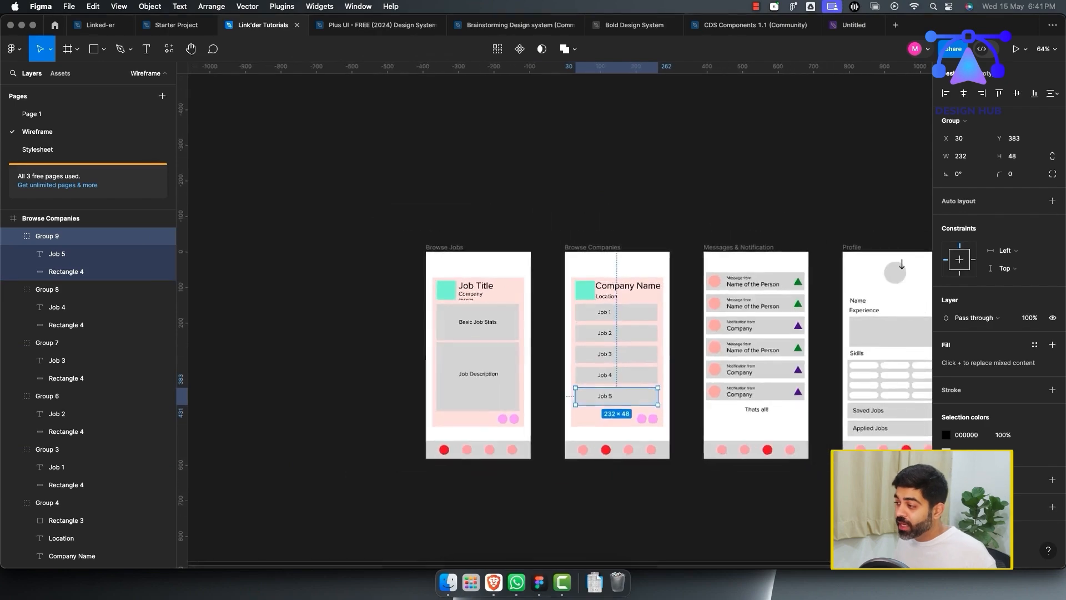
{"action": "scroll", "coordinate": [650, 397], "scroll_direction": "right", "scroll_amount": 2}
{"action": "left_click", "coordinate": [853, 24]}
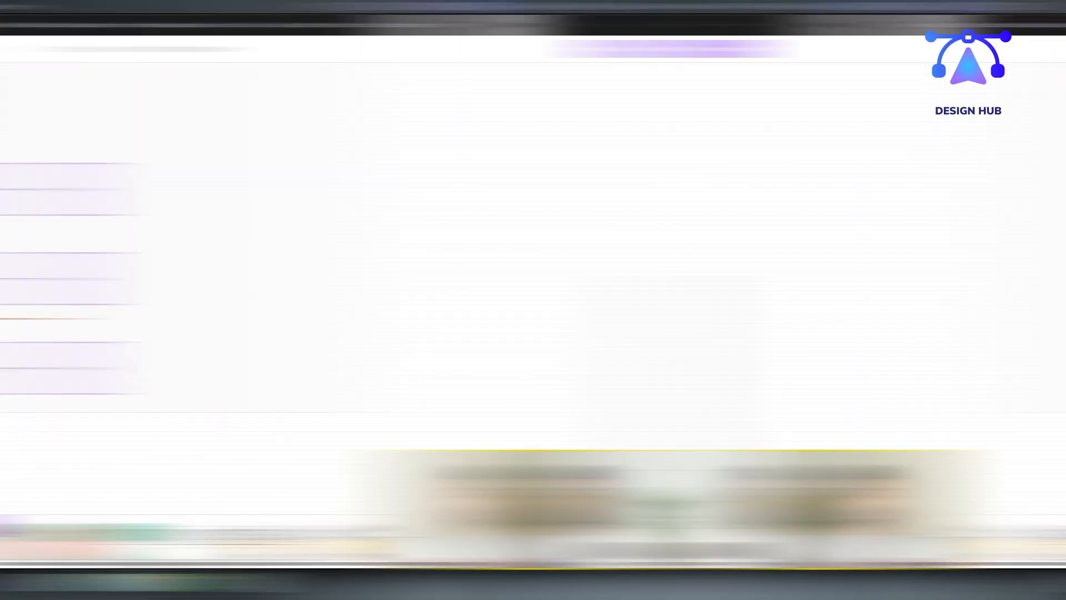